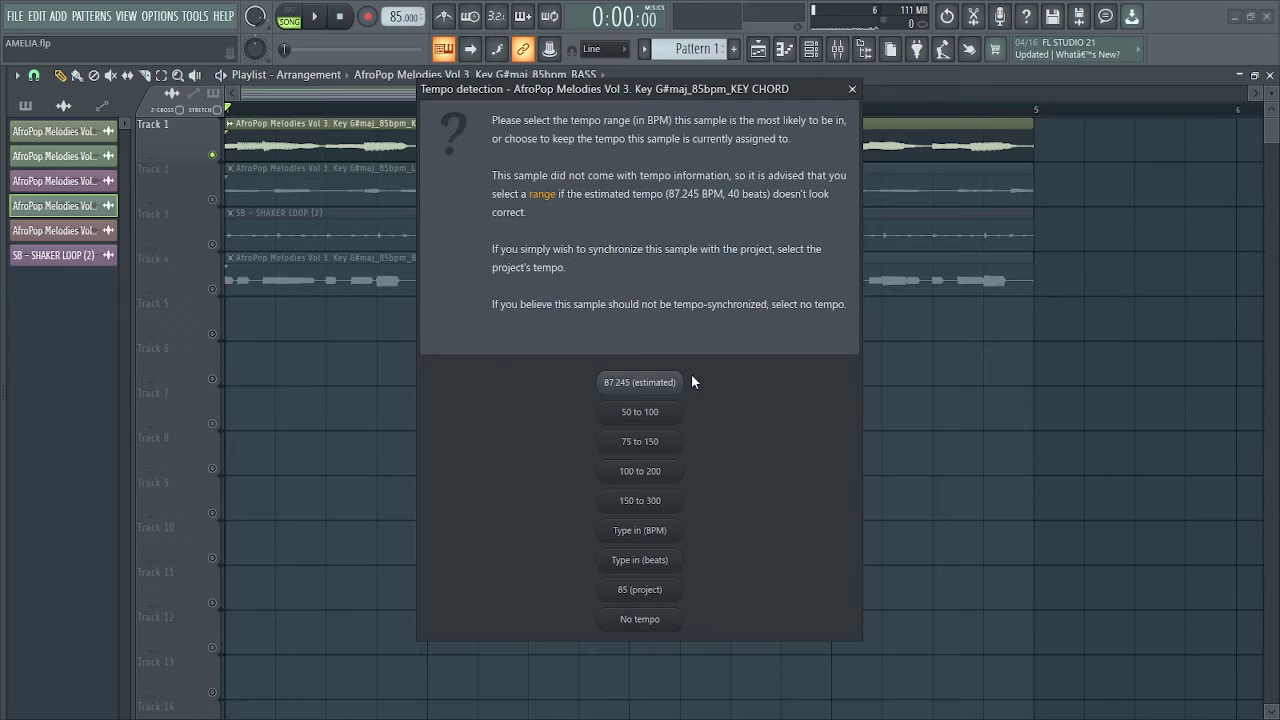
Dismiss the tempo detection for the KEY CHORD sample and listen to the soloed chord track
left_click(853, 89)
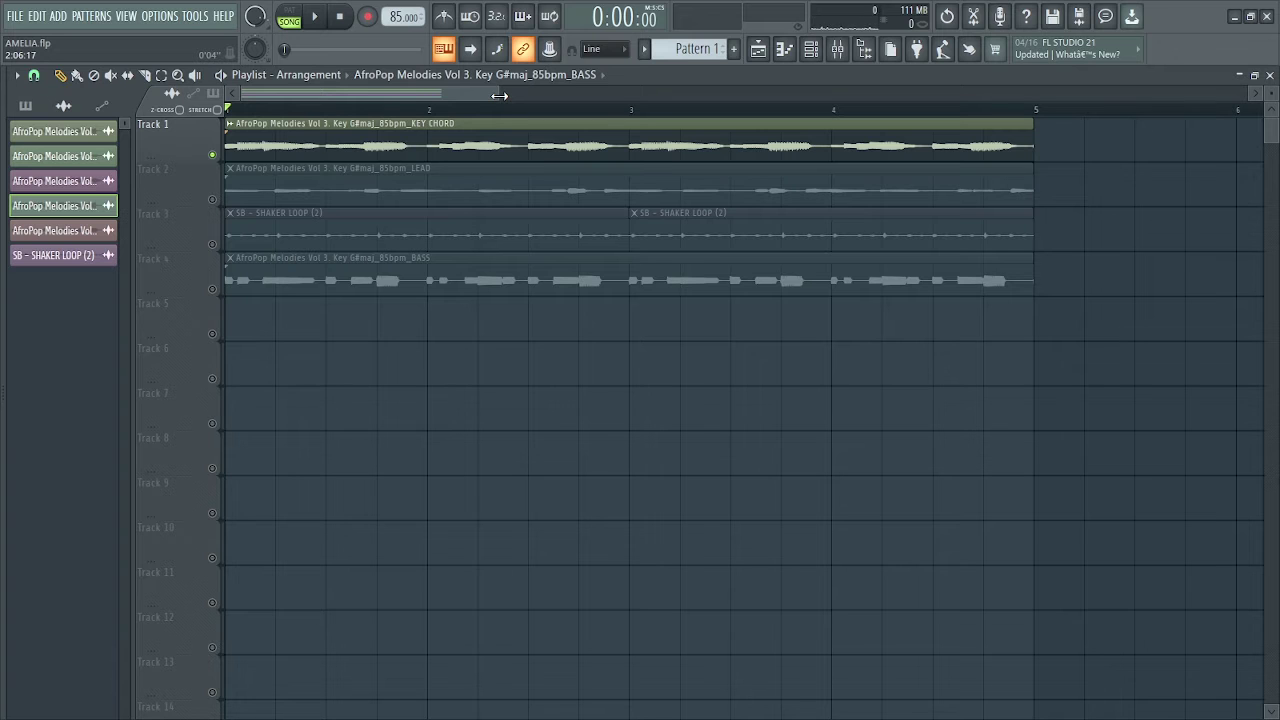
left_click_drag(499, 95, 580, 93)
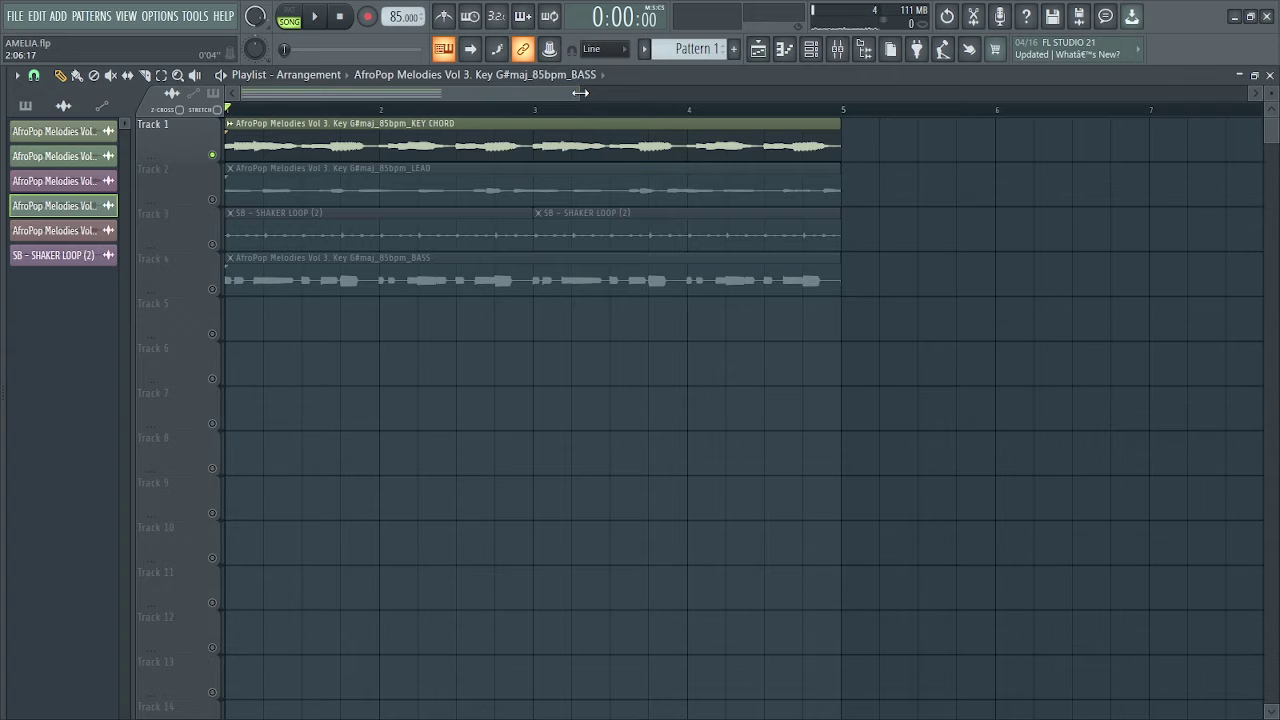
left_click_drag(576, 93, 540, 94)
key("space")
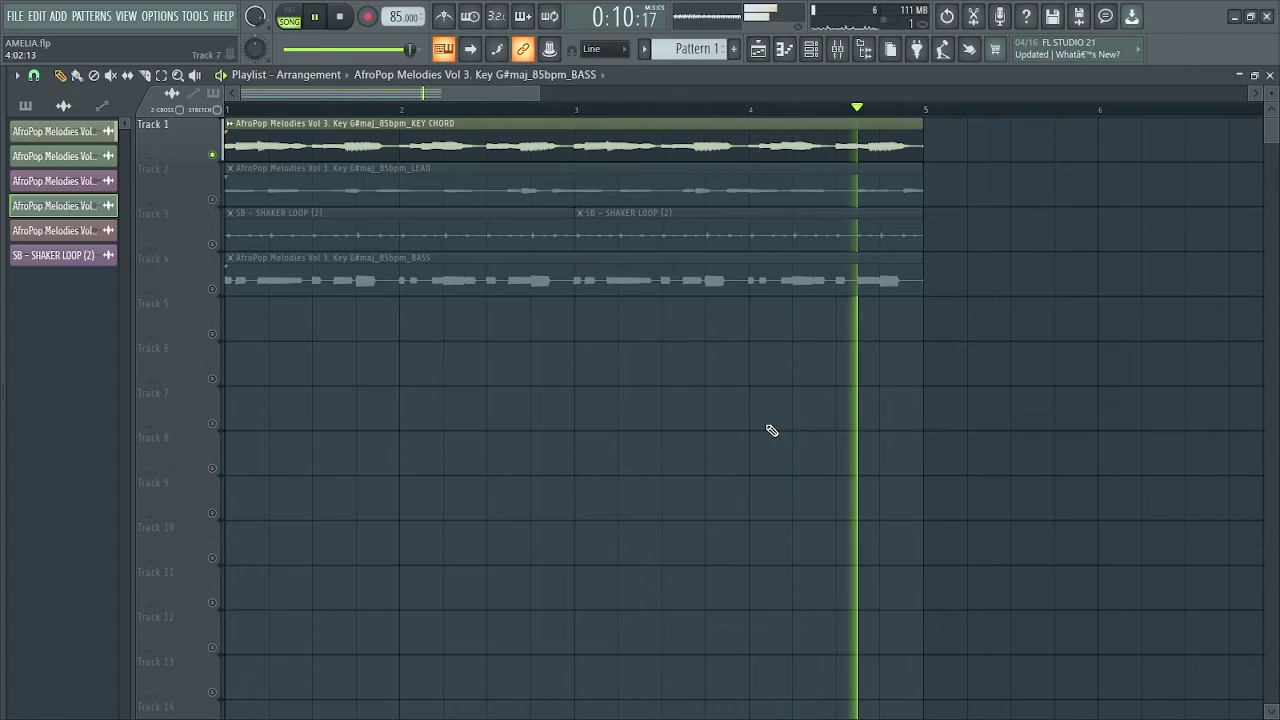
key("space")
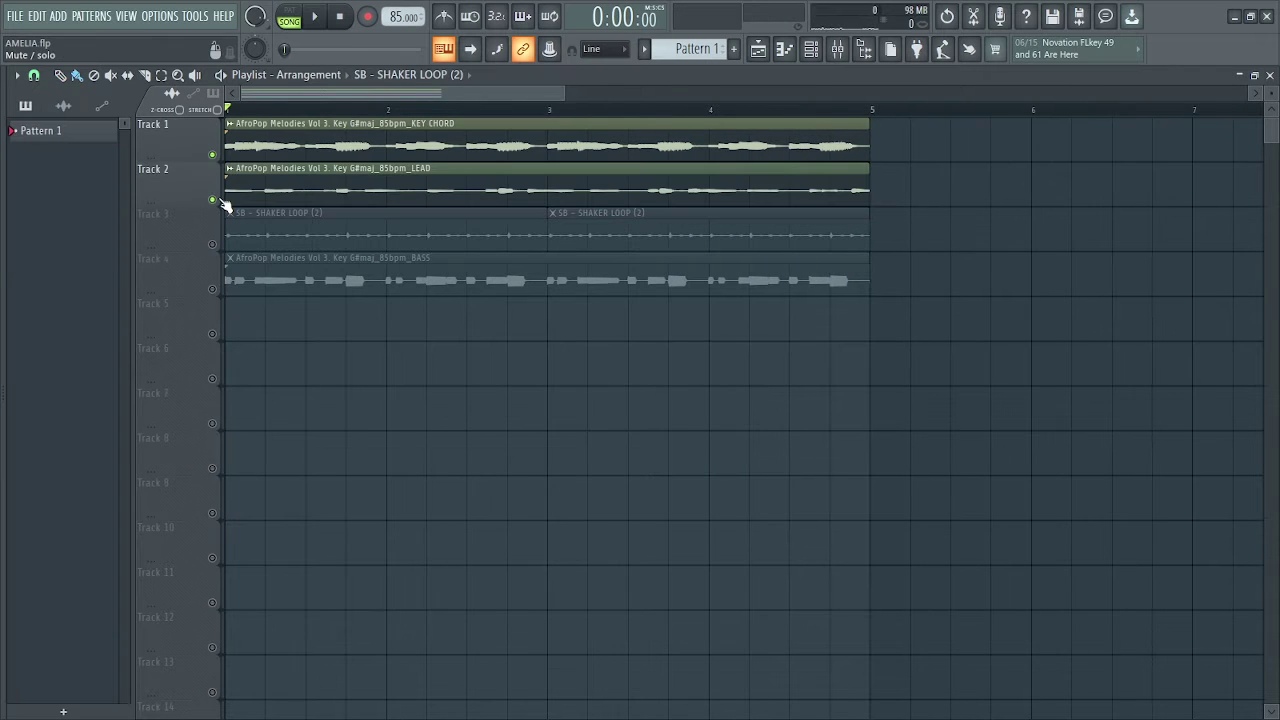
Solo the LEAD track to listen to it, and play it together with the KEY CHORD track unmuted
right_click(222, 200)
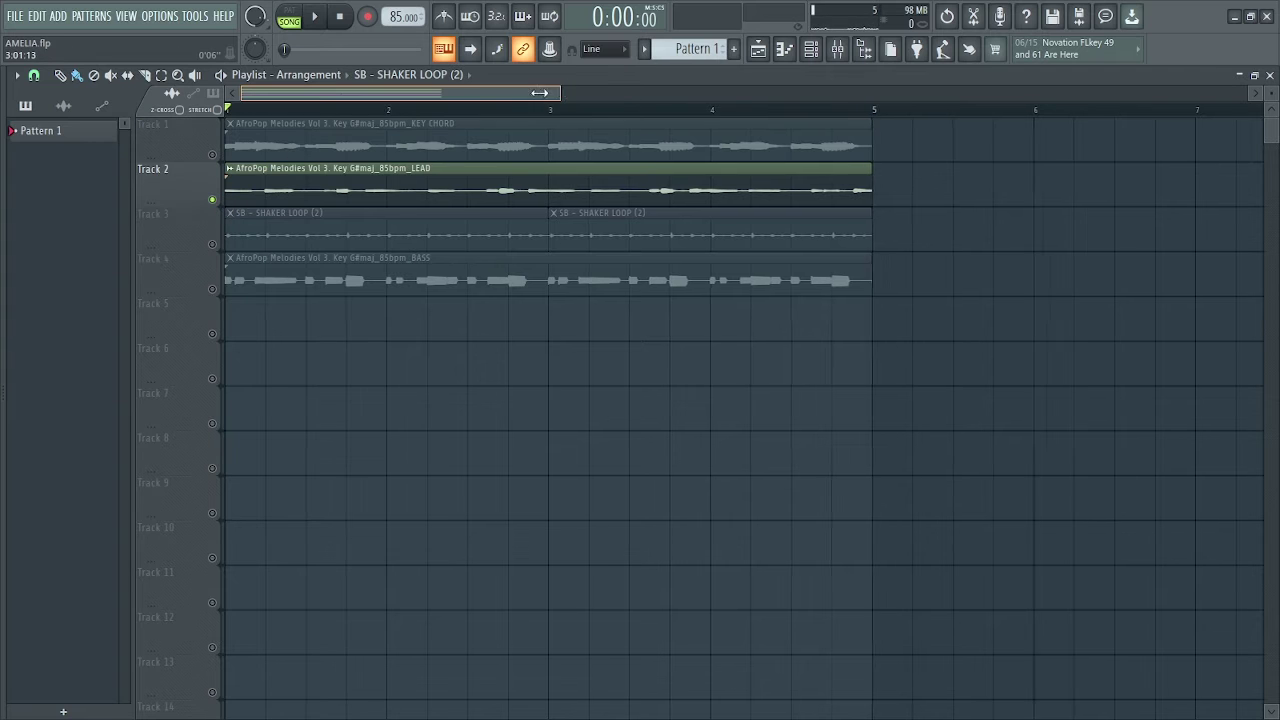
left_click_drag(563, 92, 521, 91)
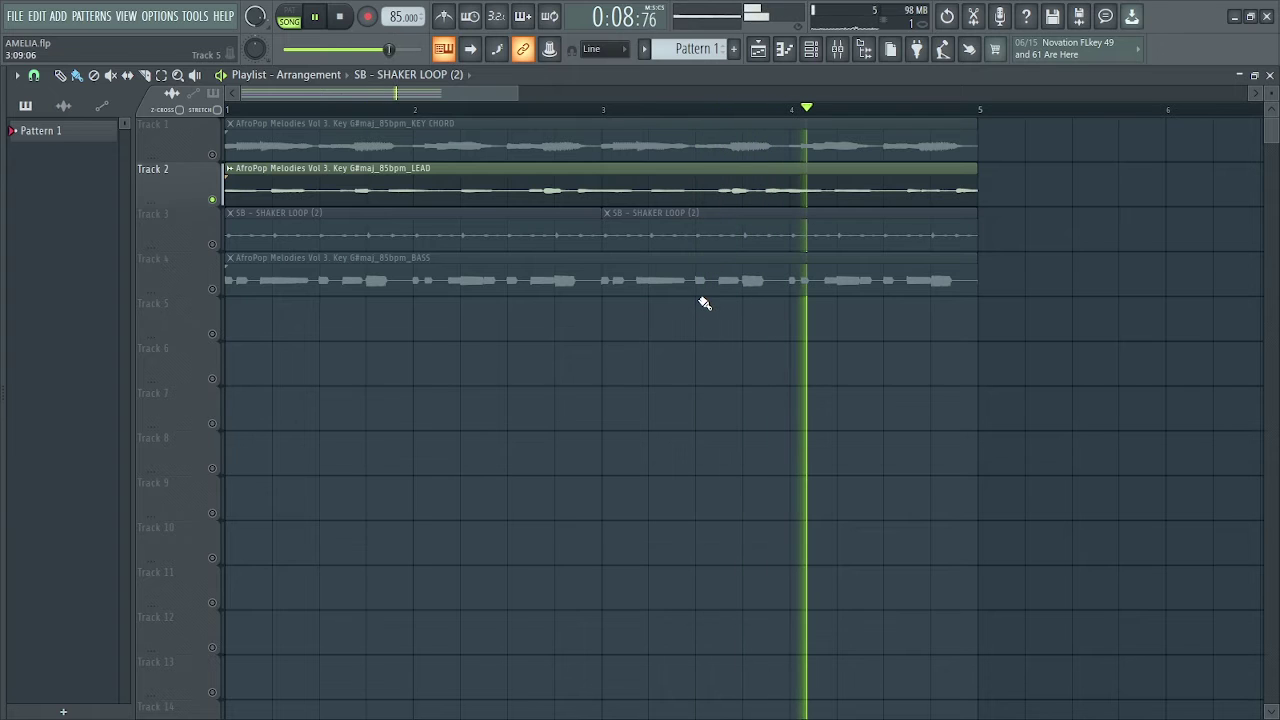
key("space")
left_click(214, 155)
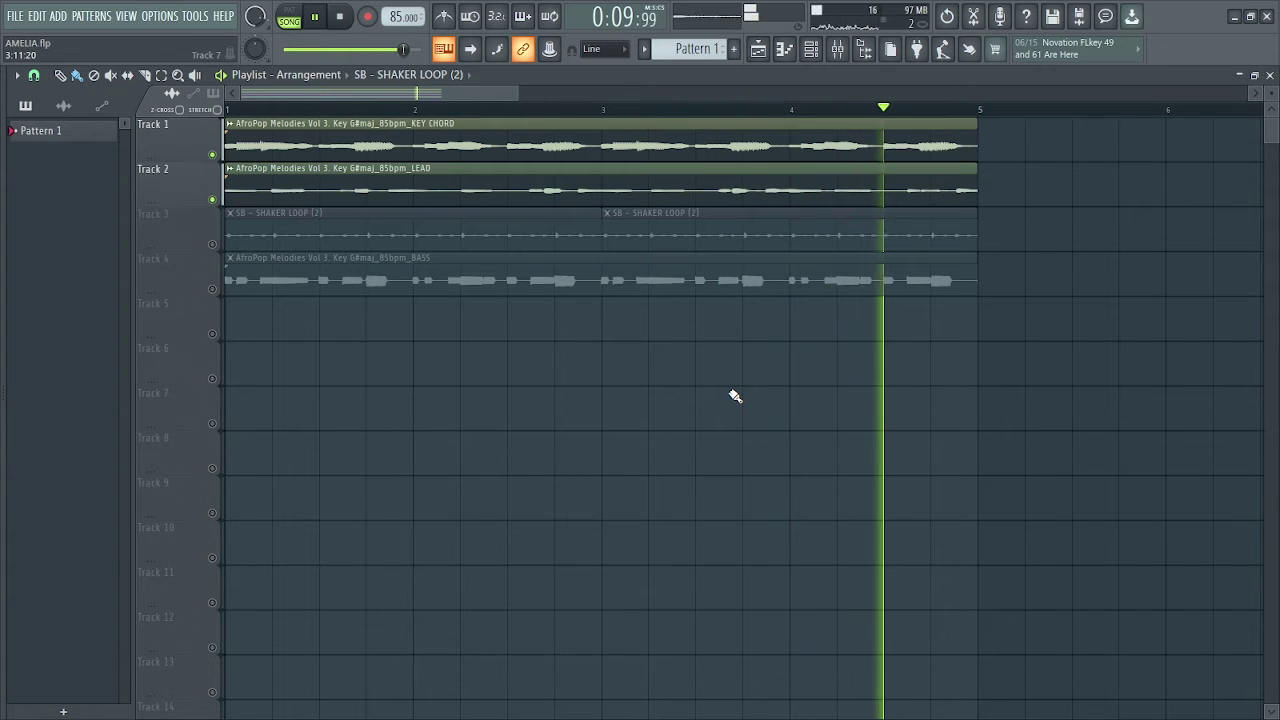
key("space")
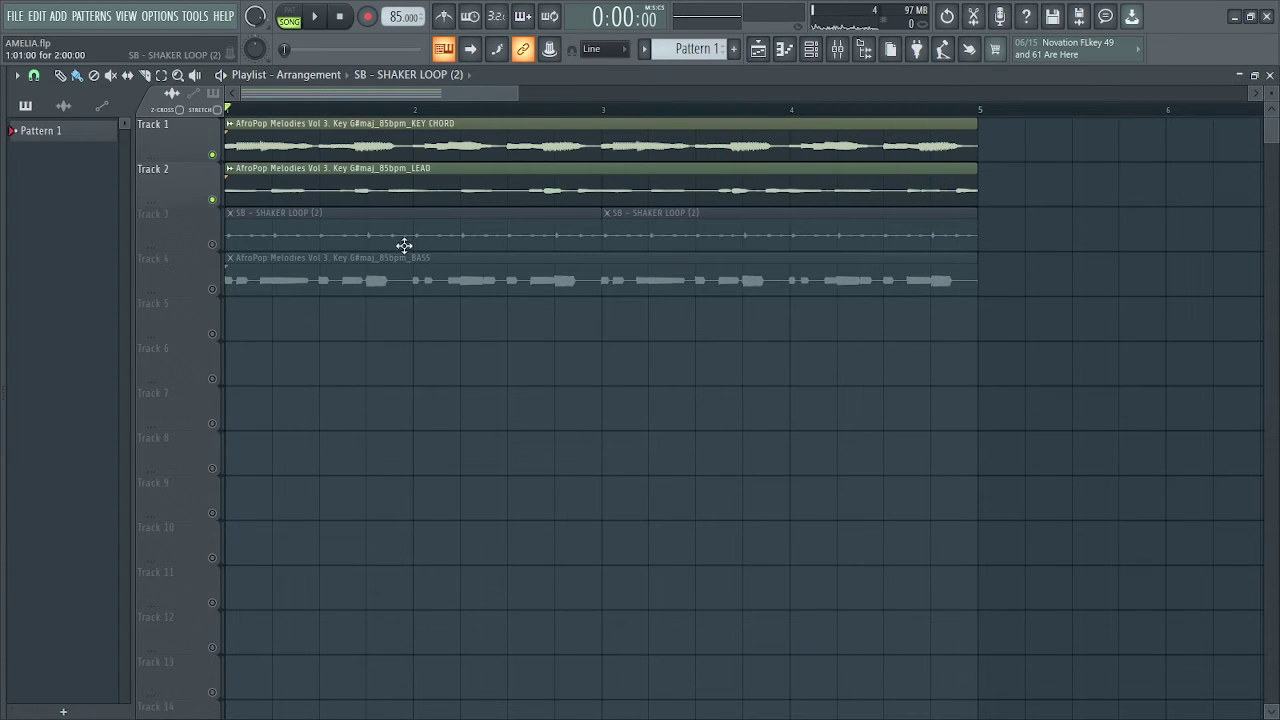
Solo the SHAKER LOOP track to listen to it, and play it together with the unmuted KEY CHORD and LEAD tracks
right_click(224, 257)
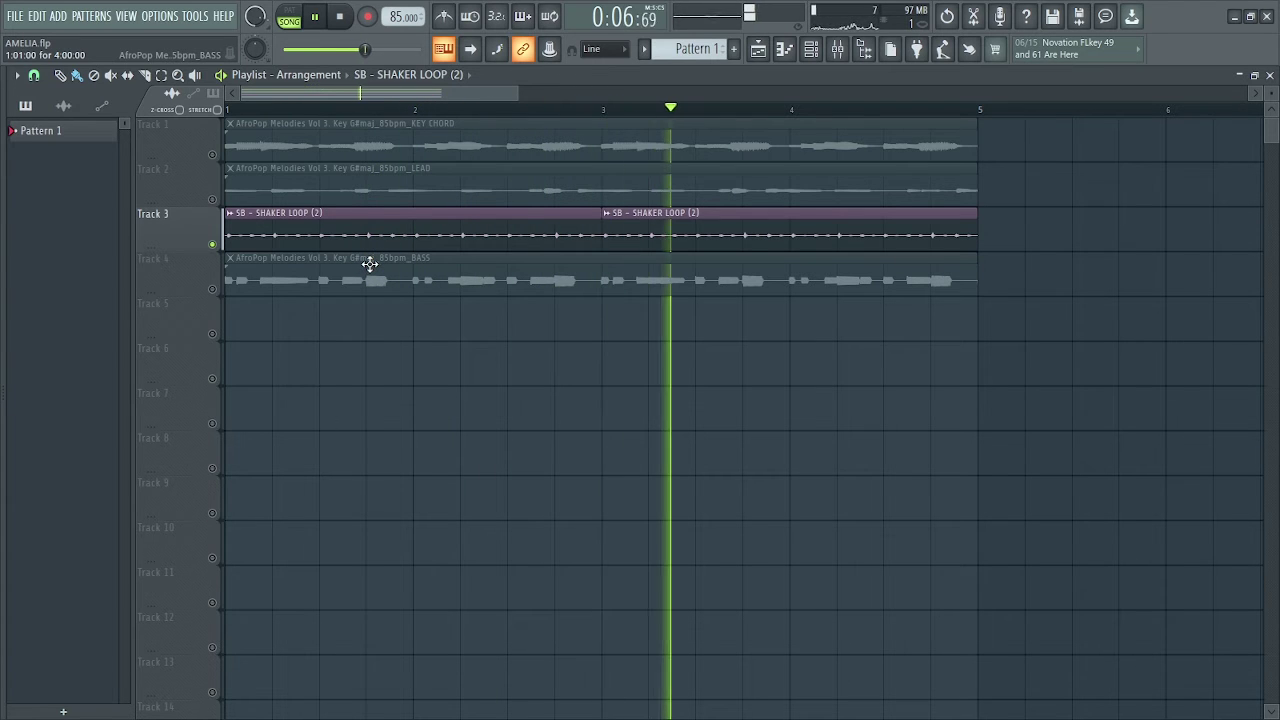
left_click(212, 154)
left_click(212, 199)
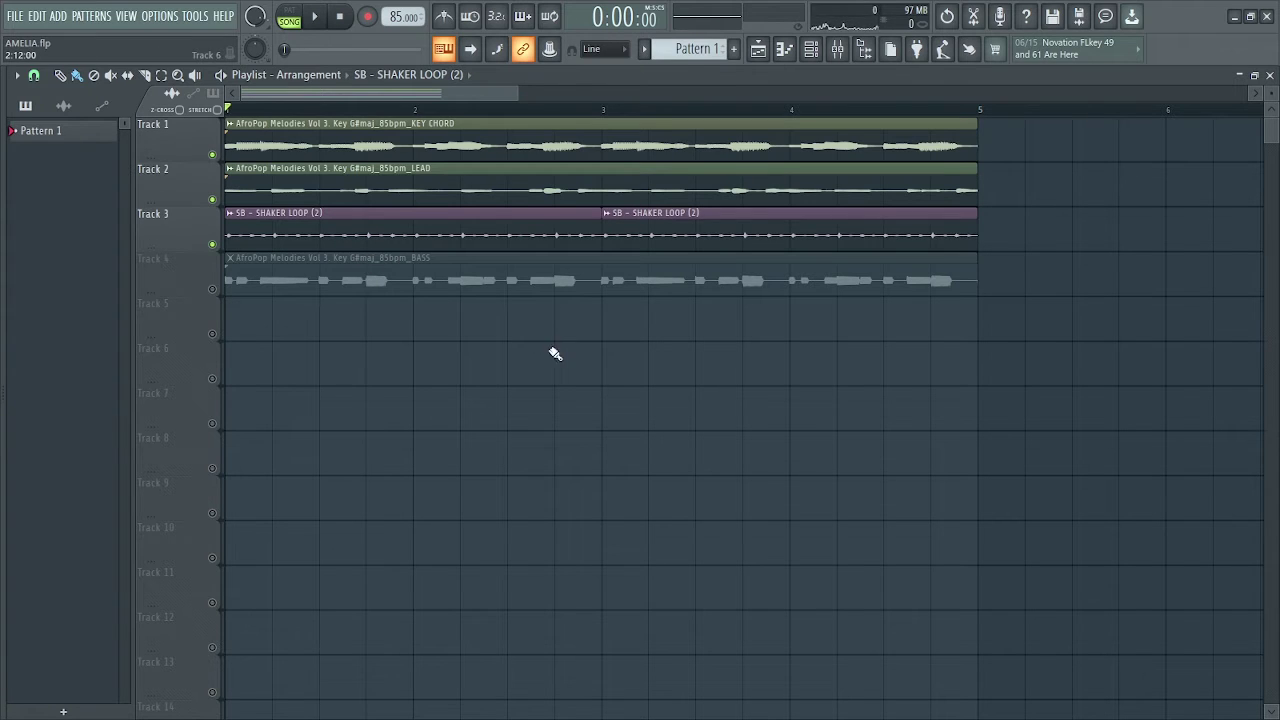
key("space")
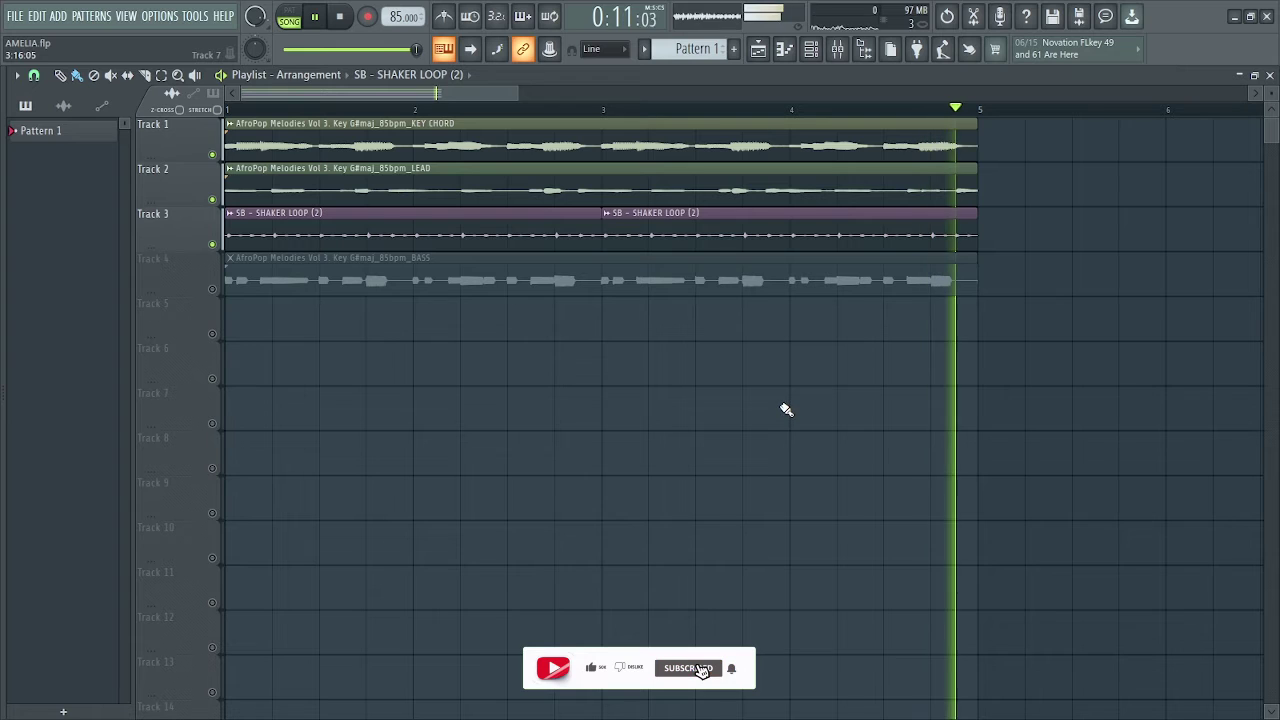
Solo the BASS track, listen to it, and bring all tracks back on
right_click(212, 290)
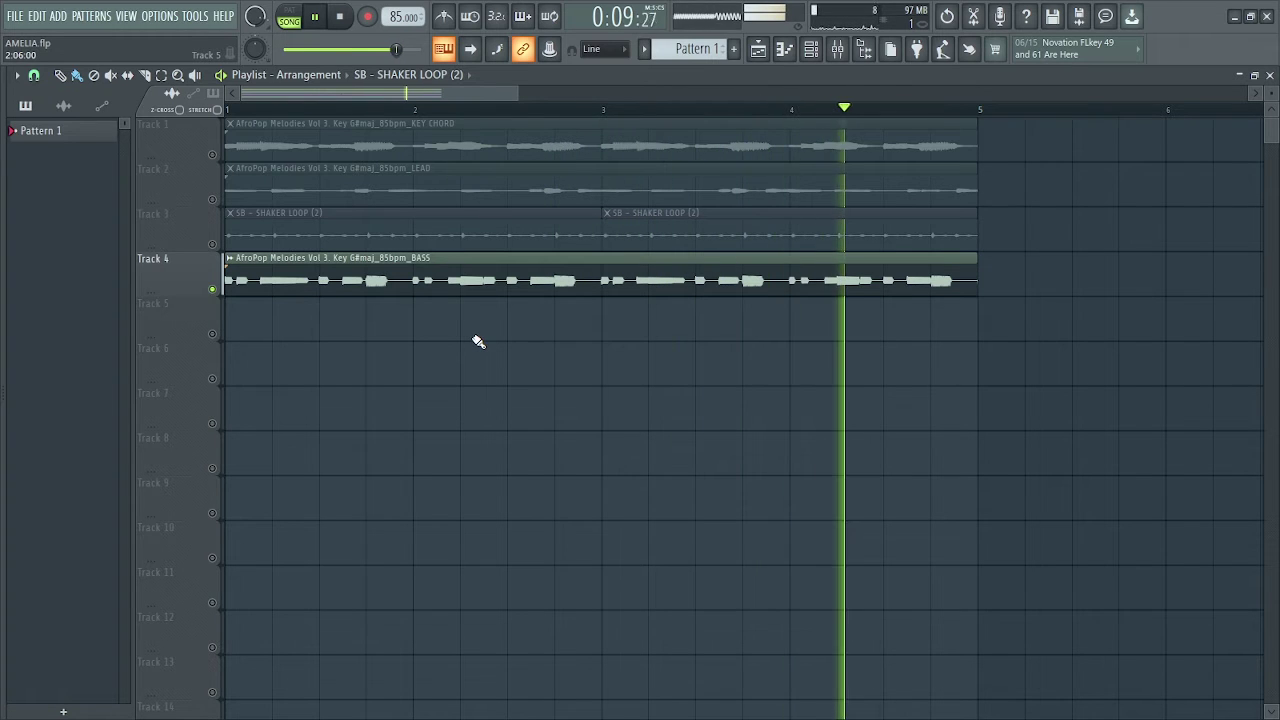
key("space")
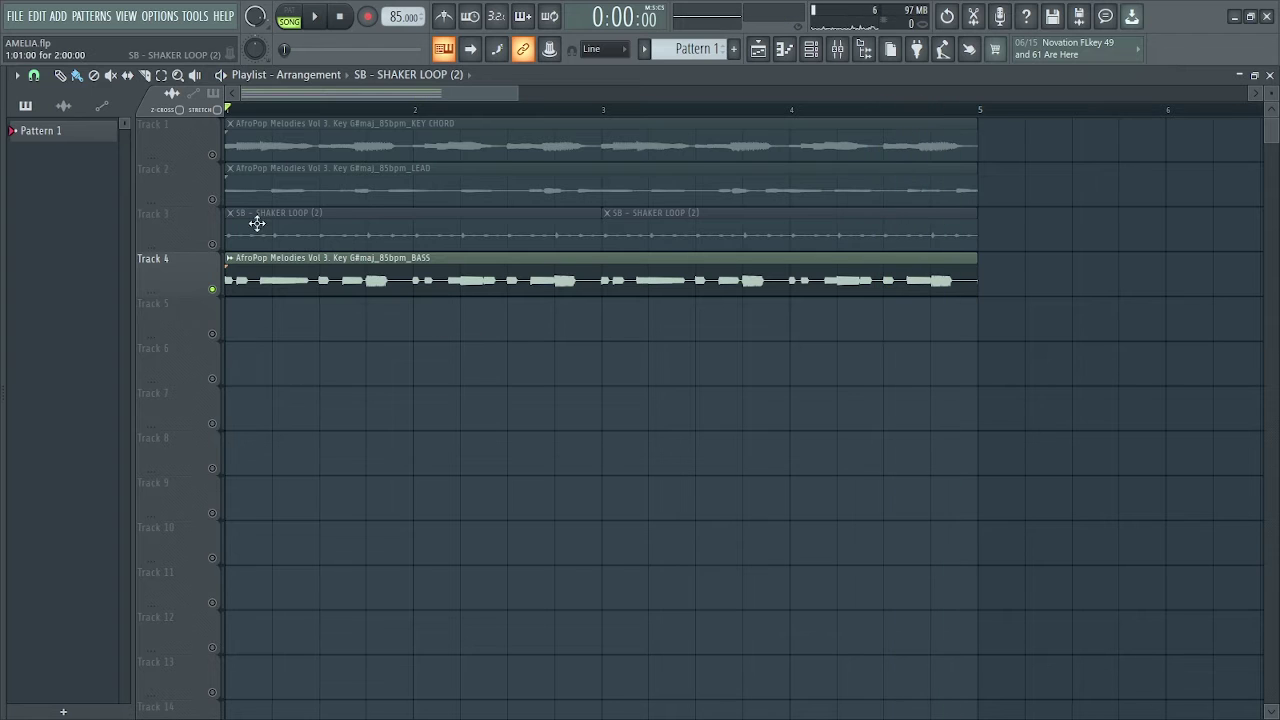
right_click(213, 291)
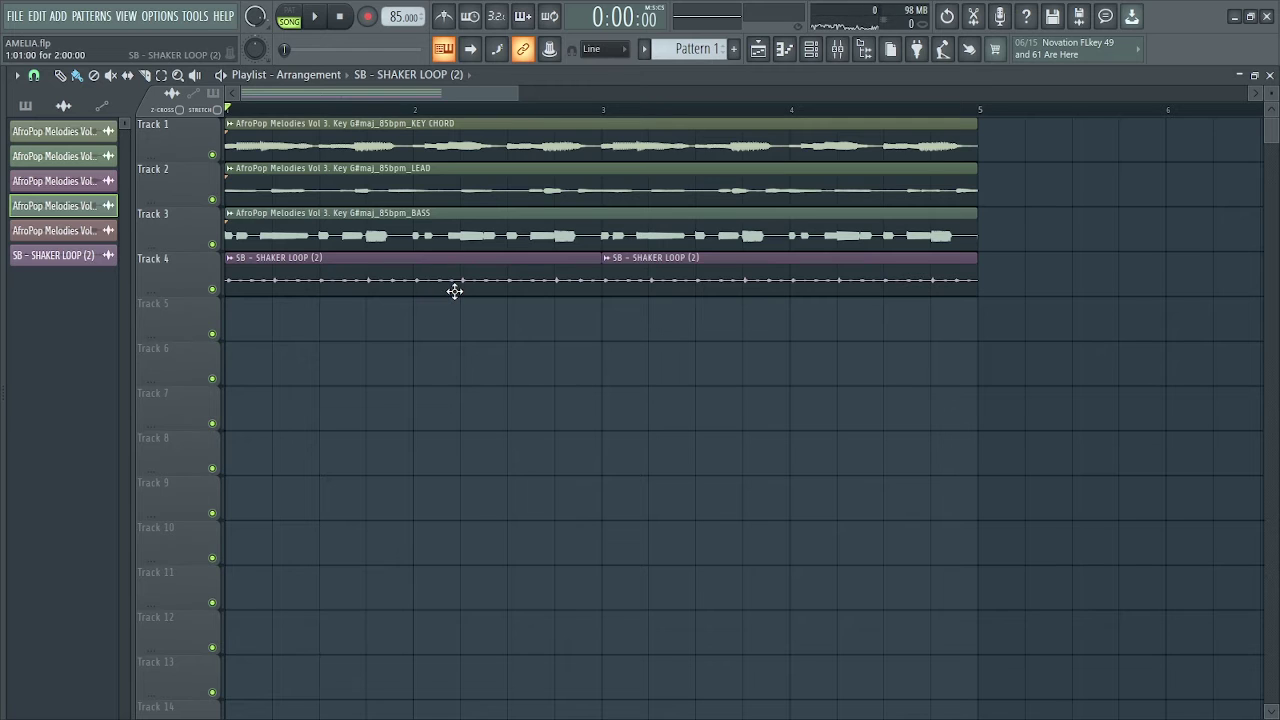
Mute the SHAKER LOOP and BASS tracks and export the remaining chord and lead tracks as audio
left_click(213, 289)
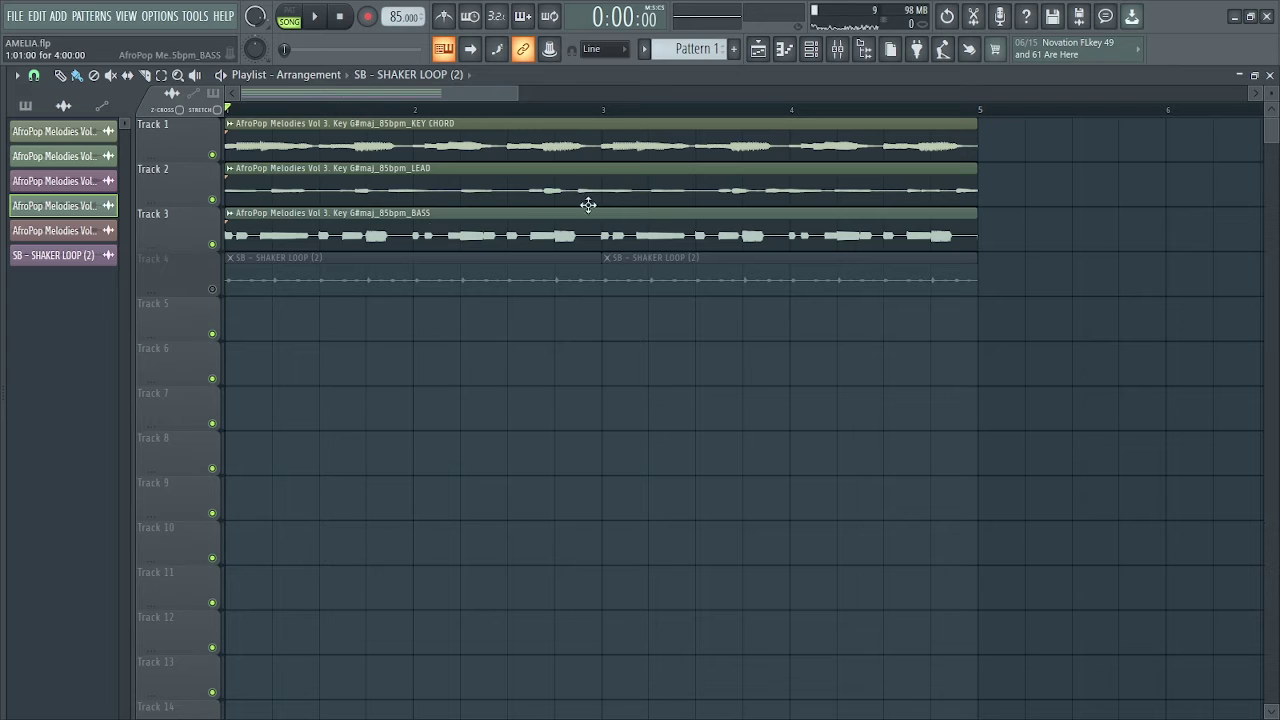
left_click(213, 244)
left_click(22, 17)
left_click(243, 170)
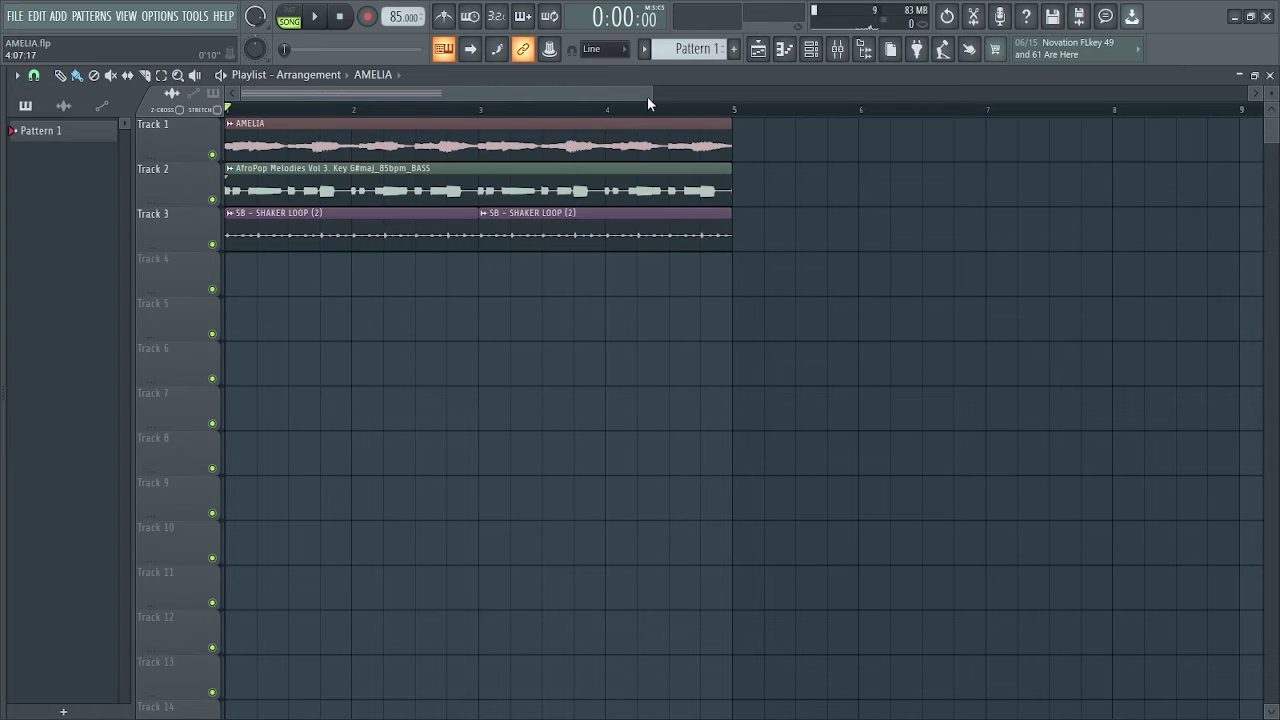
Solo the AMELIA audio clip on Track 1 and play it
left_click_drag(656, 95, 542, 97)
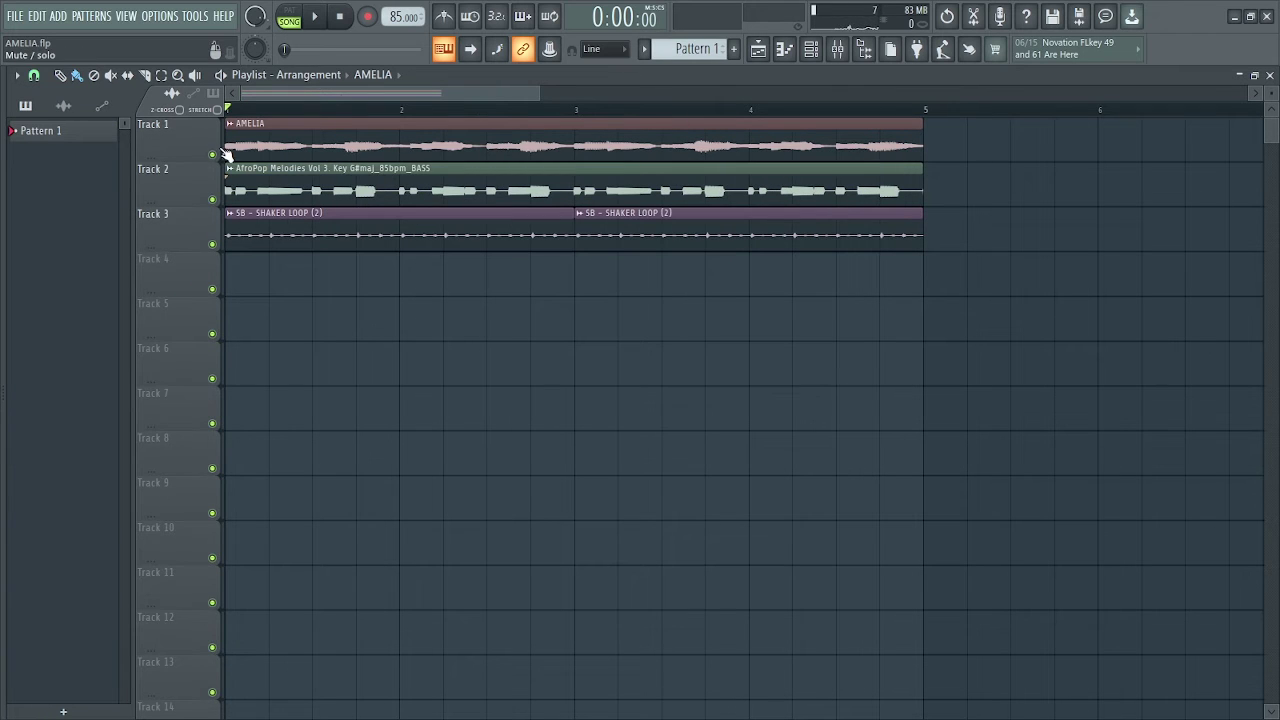
right_click(214, 153)
left_click_drag(538, 97, 497, 96)
key("space")
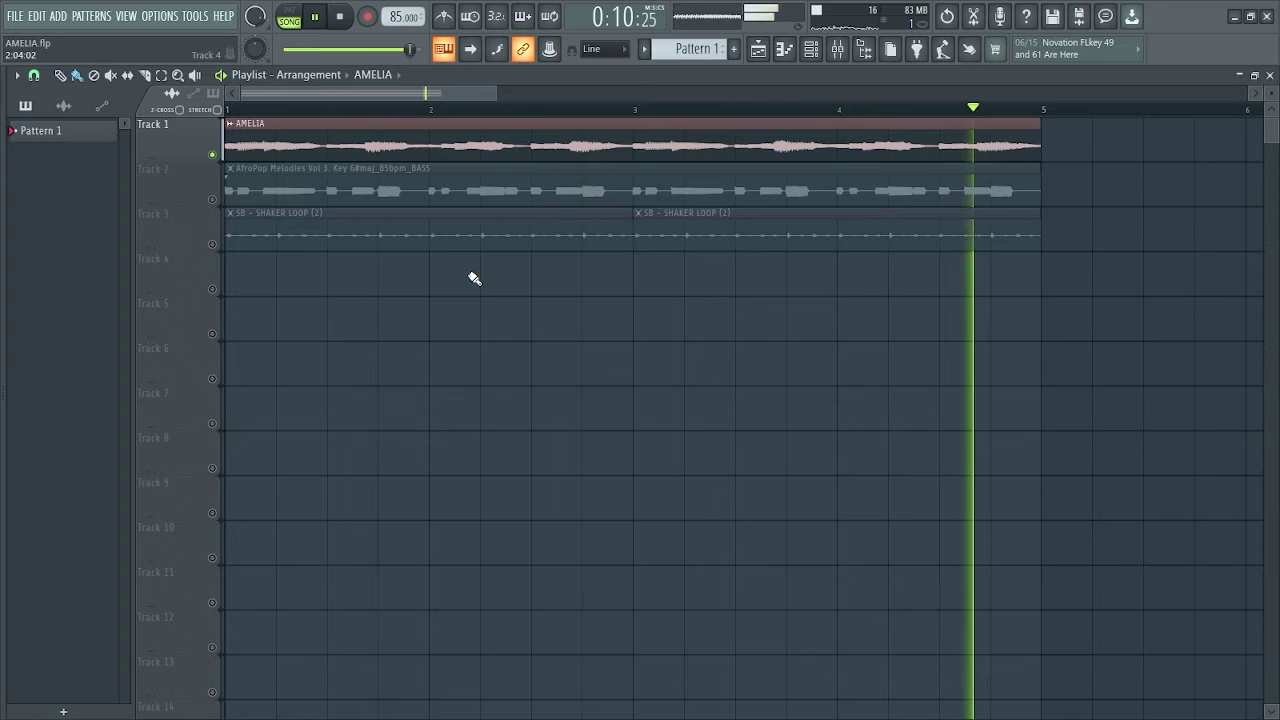
Solo the BASS track, turn all tracks back on, and play the AMELIA, BASS and SHAKER LOOP clips together
right_click(216, 201)
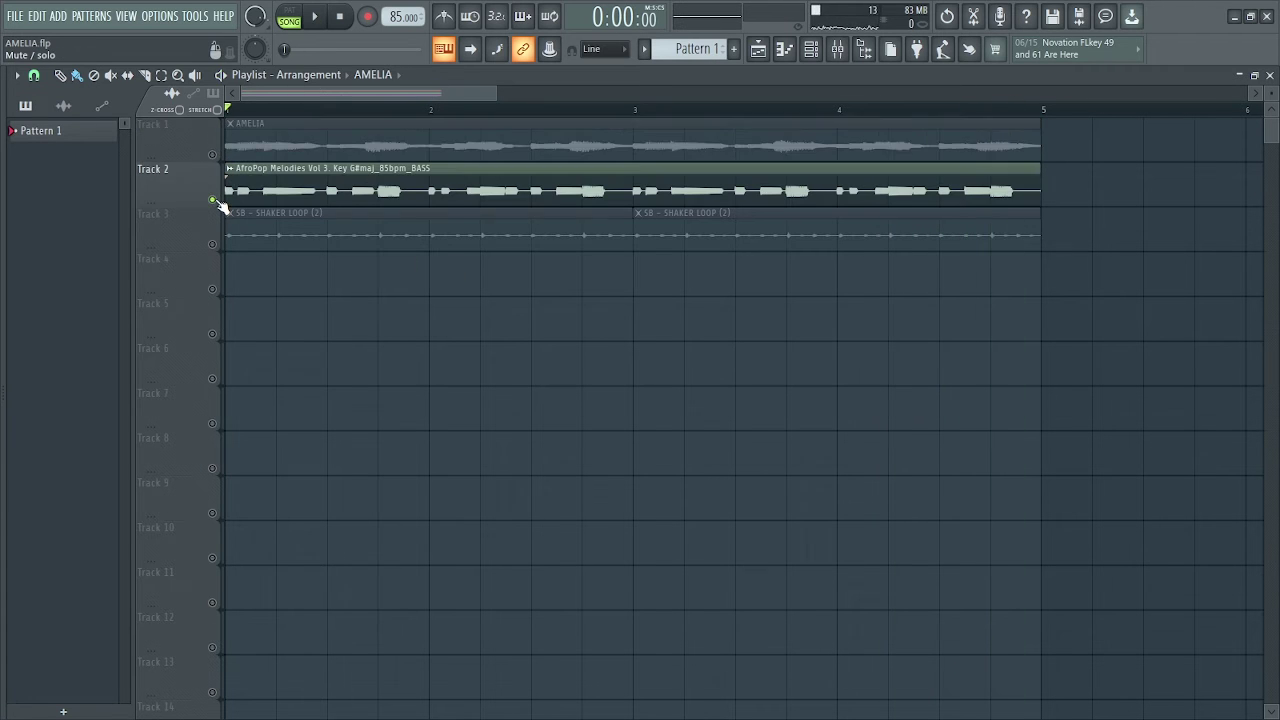
right_click(216, 201)
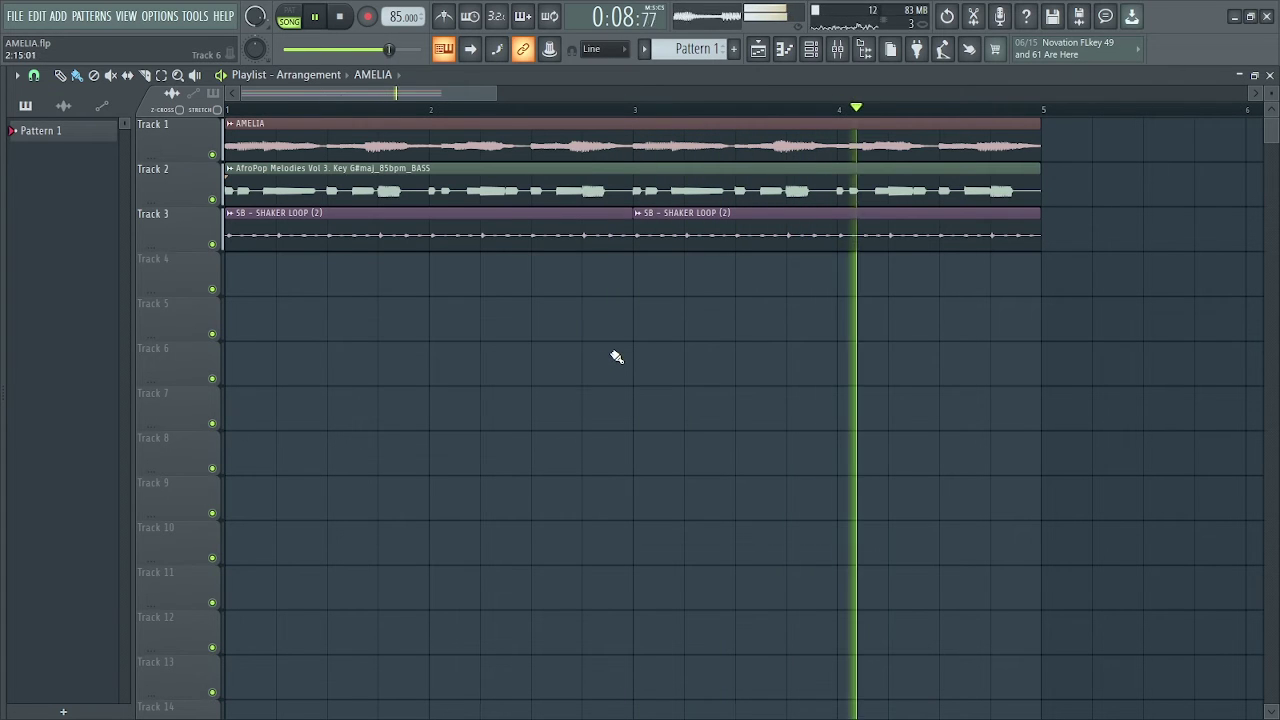
key("space")
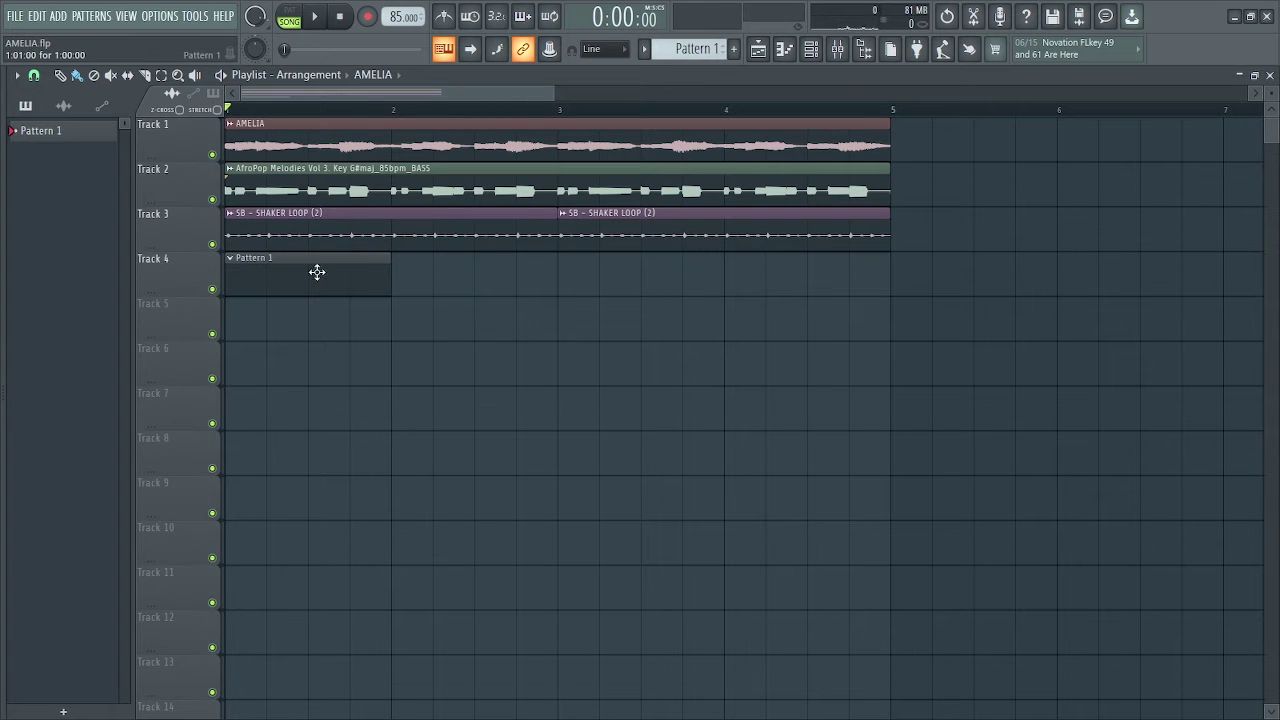
Program the Snare - 09 channel of Pattern 1 on steps 1, 4, 7, 11 and 13
left_click(814, 50)
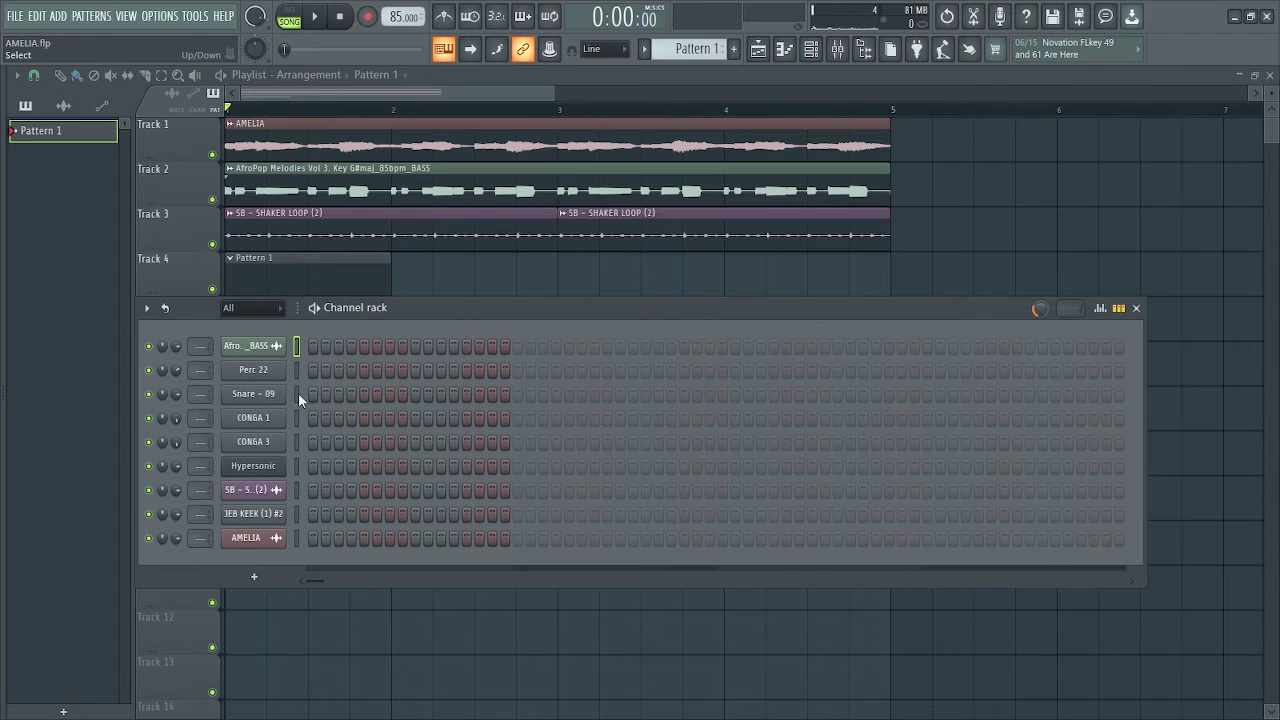
left_click(297, 393)
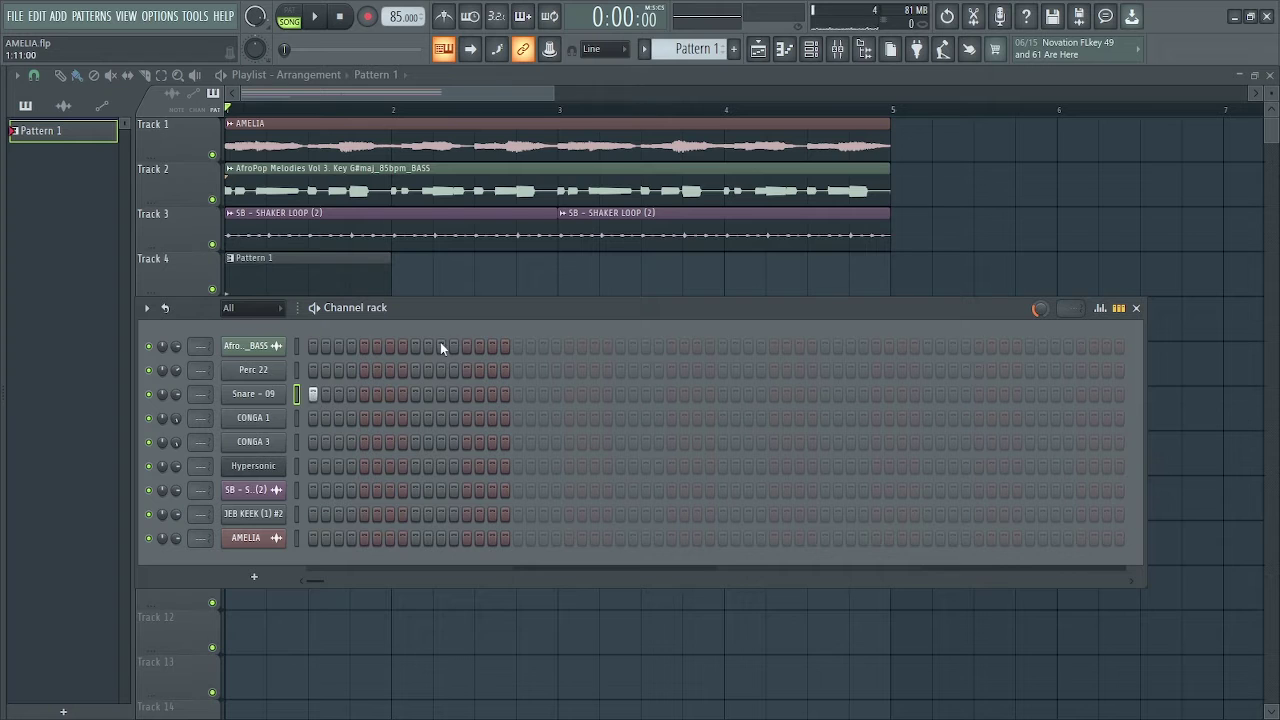
key("space")
left_click(353, 397)
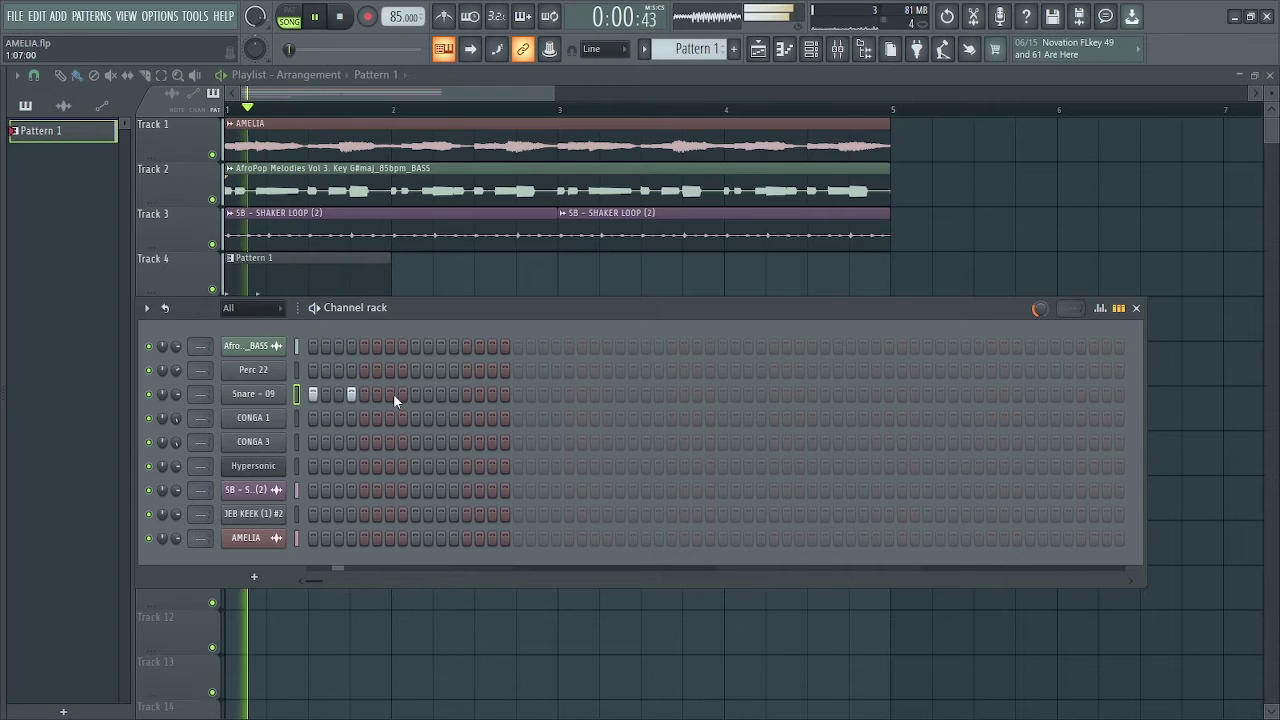
left_click(391, 394)
key("space")
Duplicate the one-bar Snare - 09 rhythm three times in the piano roll to fill four bars, and play the arrangement
right_click(269, 399)
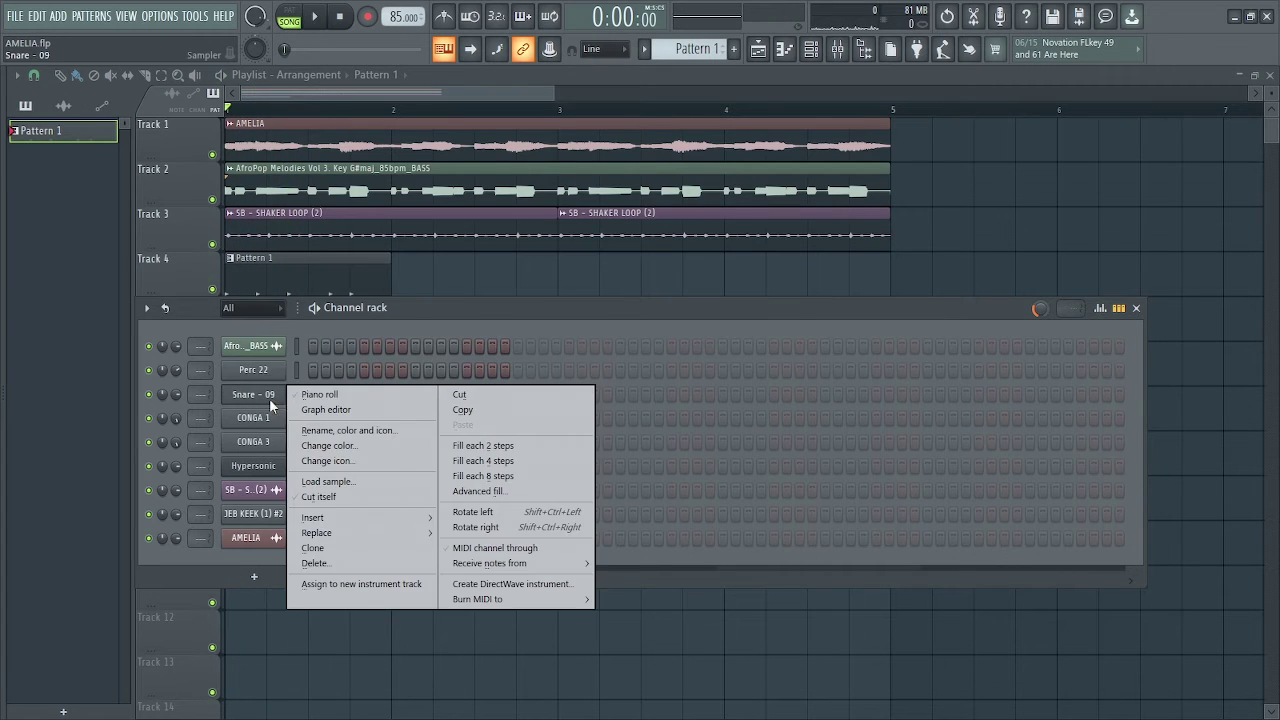
left_click(320, 394)
left_click_drag(376, 112, 3, 240)
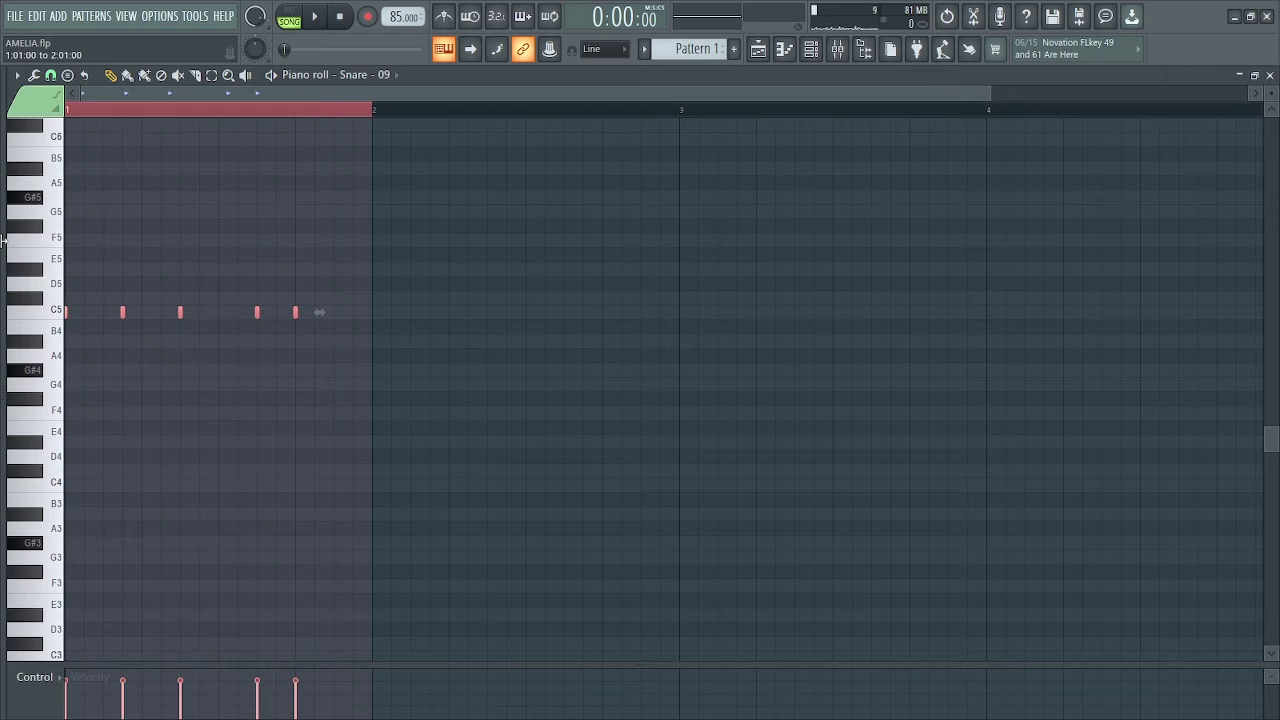
key("ctrl+b")
key("ctrl+b")
key("ctrl+b")
key("F5")
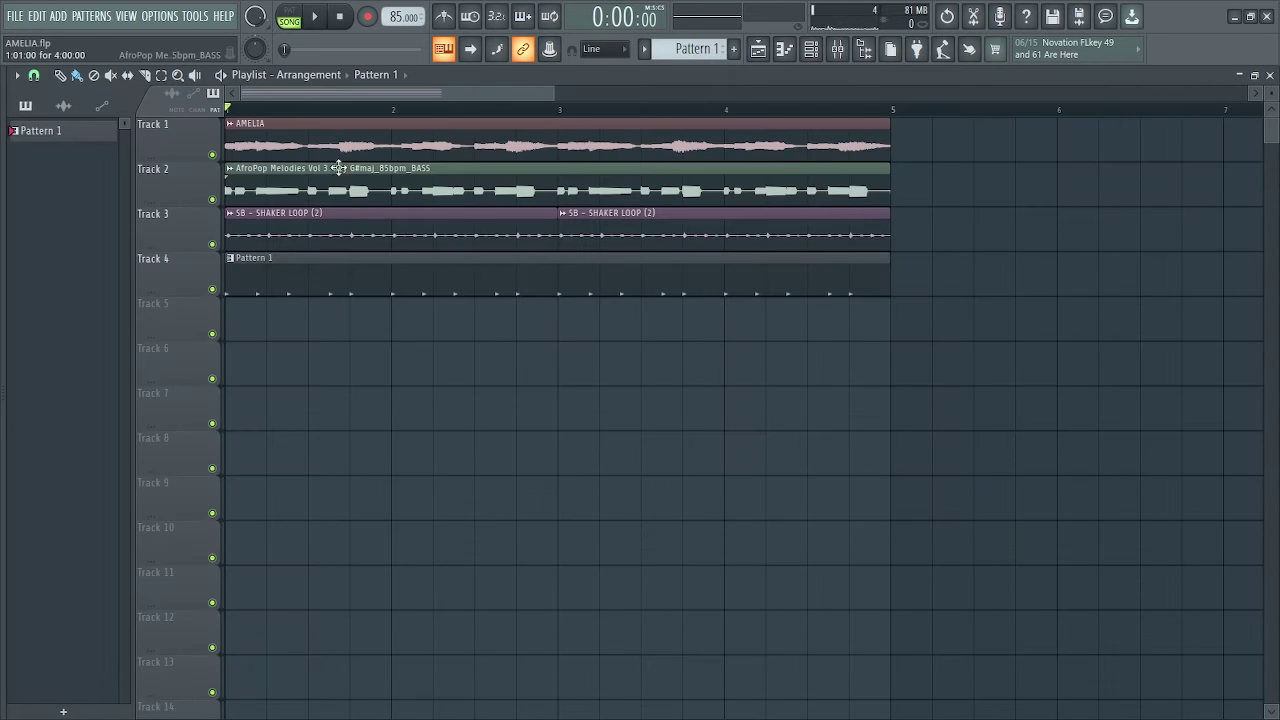
key("space")
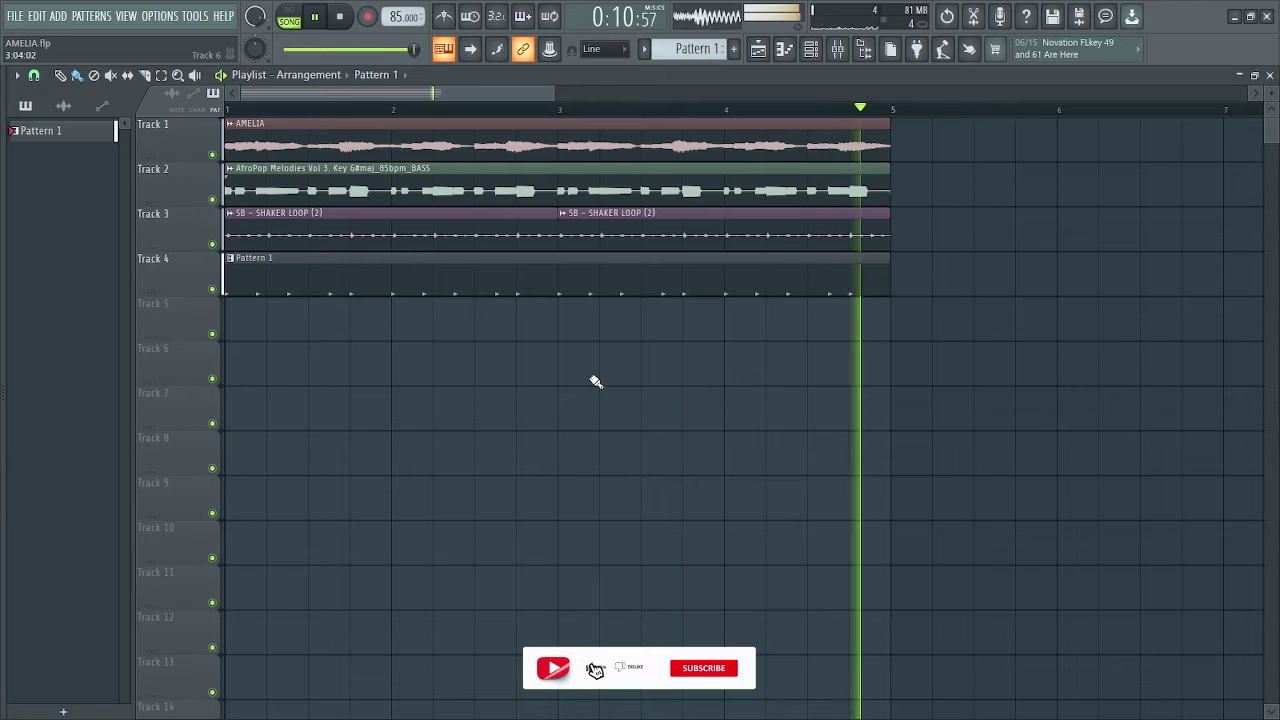
key("space")
Move the Snare - 09 hits on steps 13, 29, 45 and 61 to the same steps of the CONGA 1 channel
left_click(815, 55)
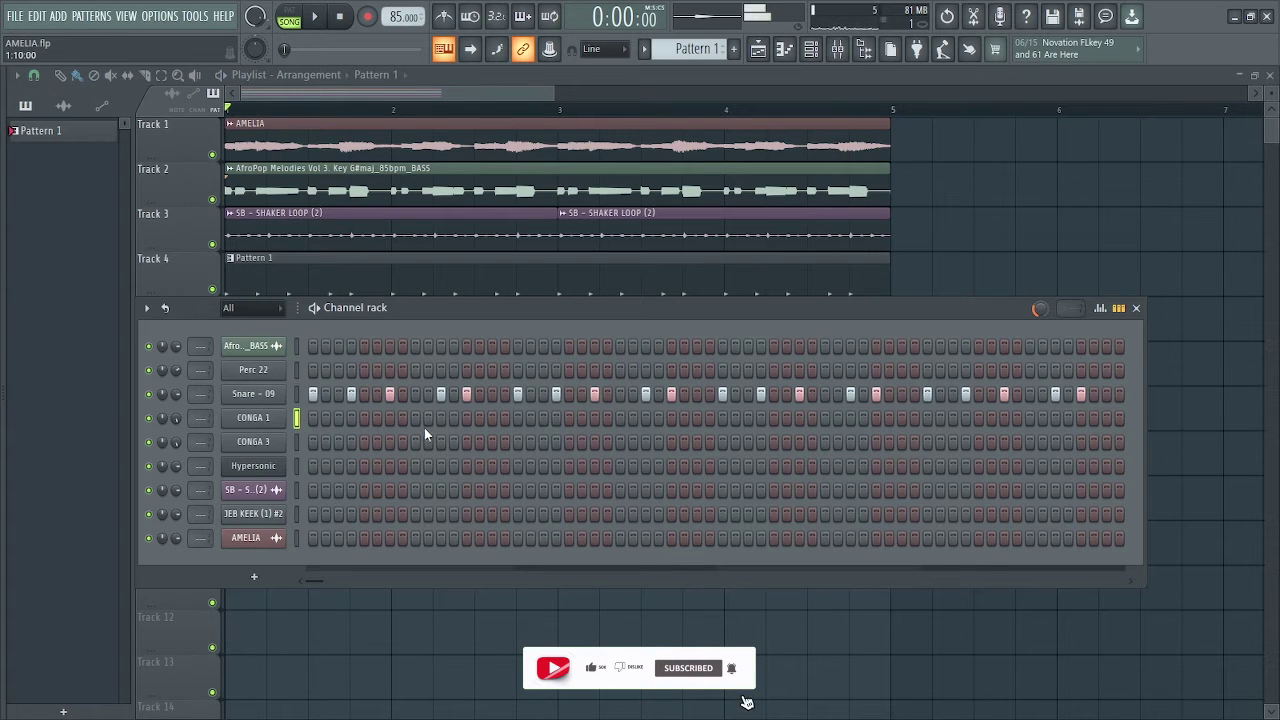
left_click(466, 394)
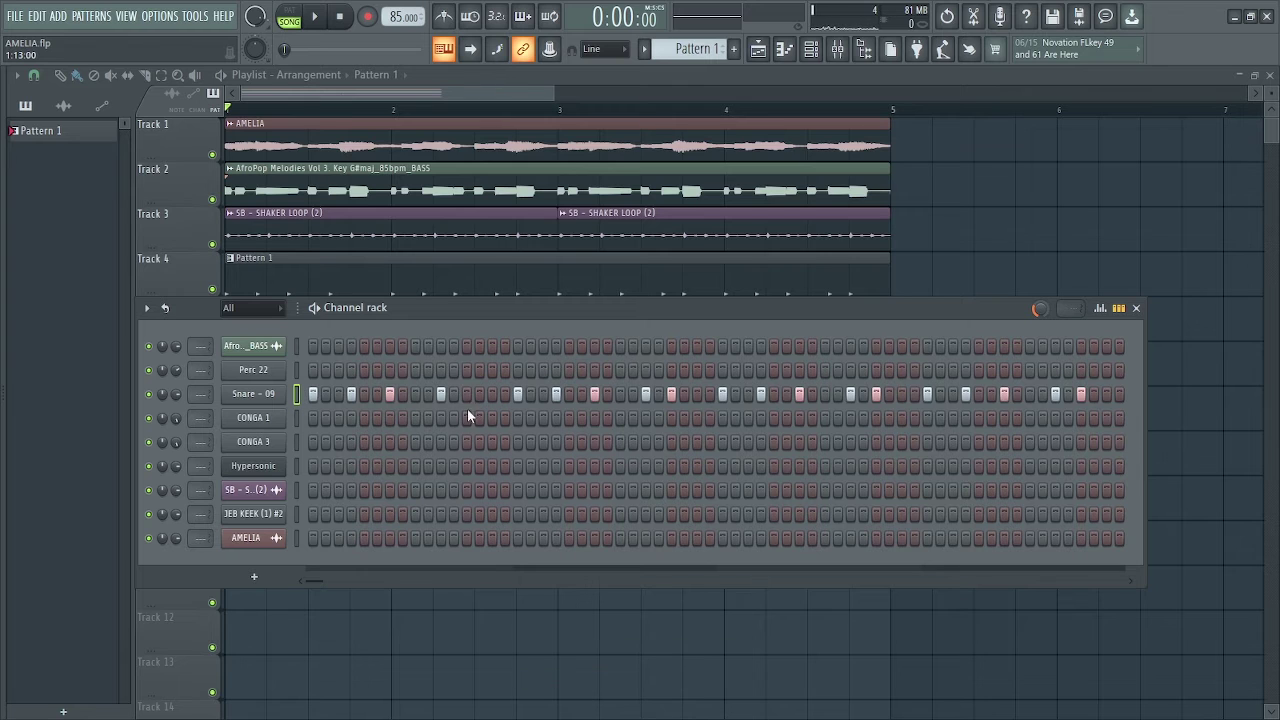
left_click(466, 418)
left_click(671, 418)
left_click(876, 418)
left_click(1081, 394)
Copy the CONGA 1 steps to the CONGA 3 channel and play the arrangement
right_click(259, 416)
left_click(463, 434)
right_click(295, 439)
left_click(497, 470)
left_click_drag(630, 311, 632, 350)
key("space")
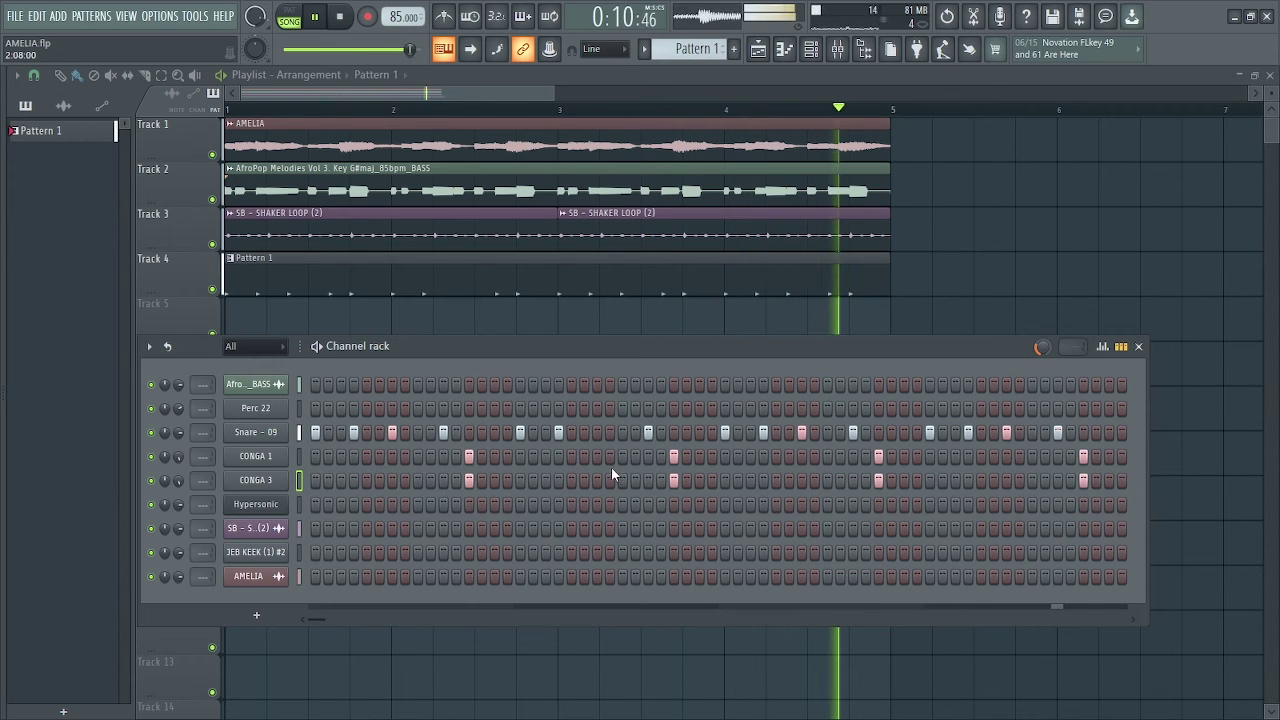
key("space")
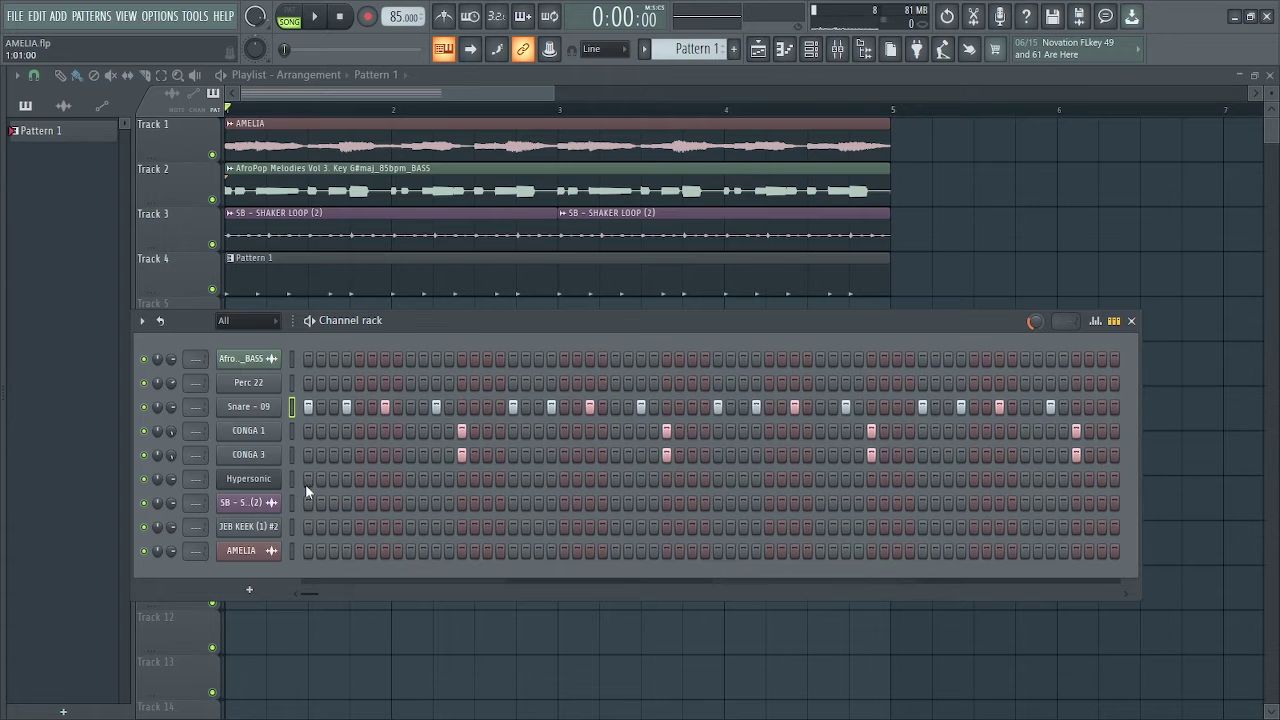
Open the Hypersonic channel's piano roll and set its scale highlighting to G# Major
right_click(265, 480)
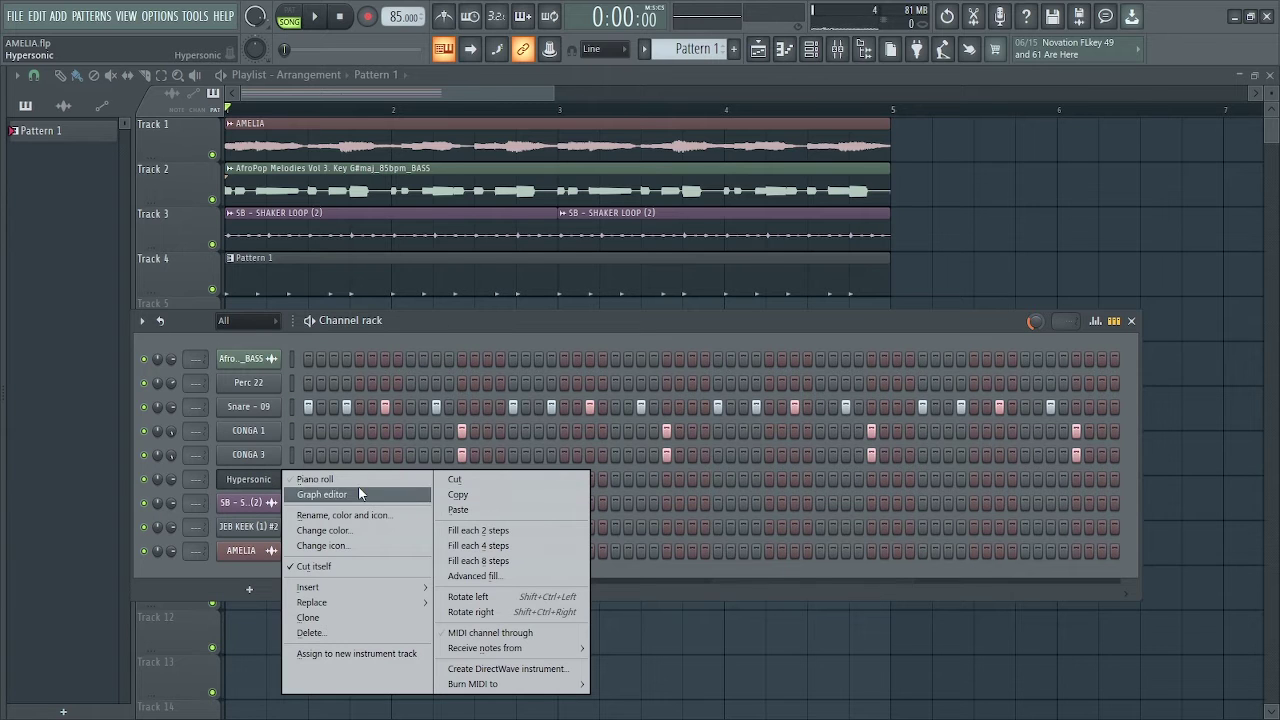
left_click(315, 479)
left_click_drag(121, 94, 73, 94)
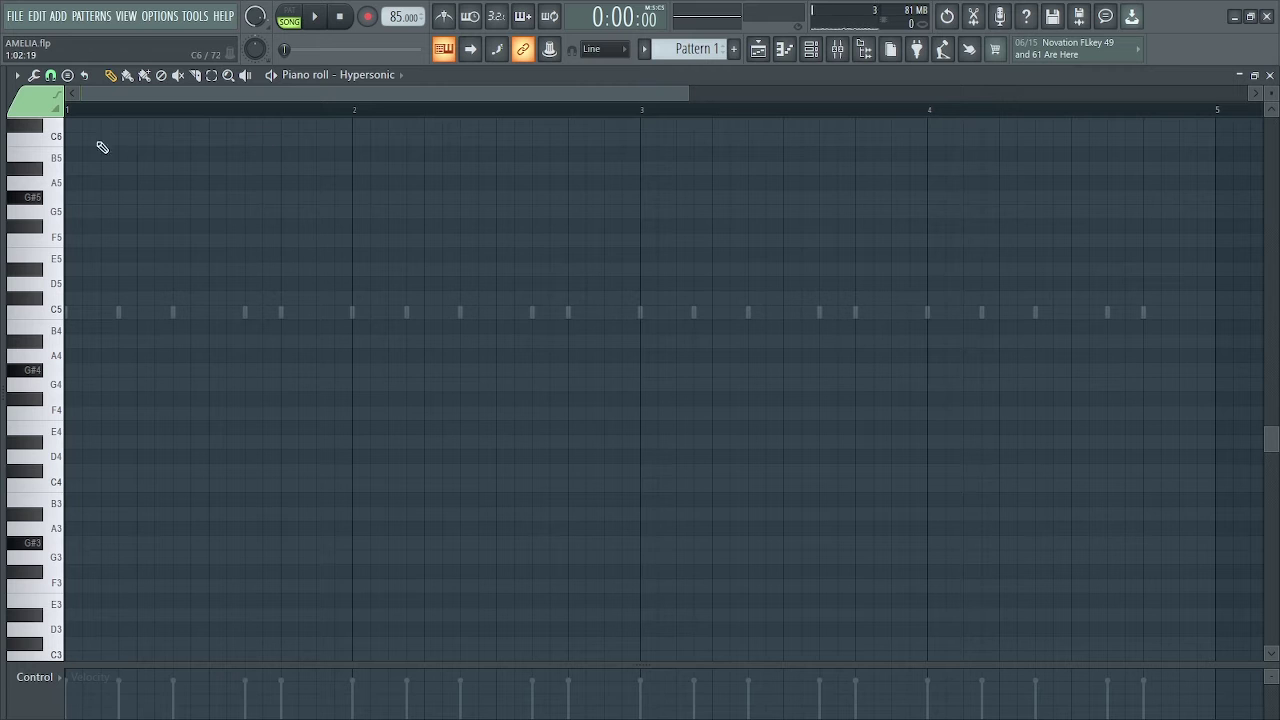
left_click(17, 76)
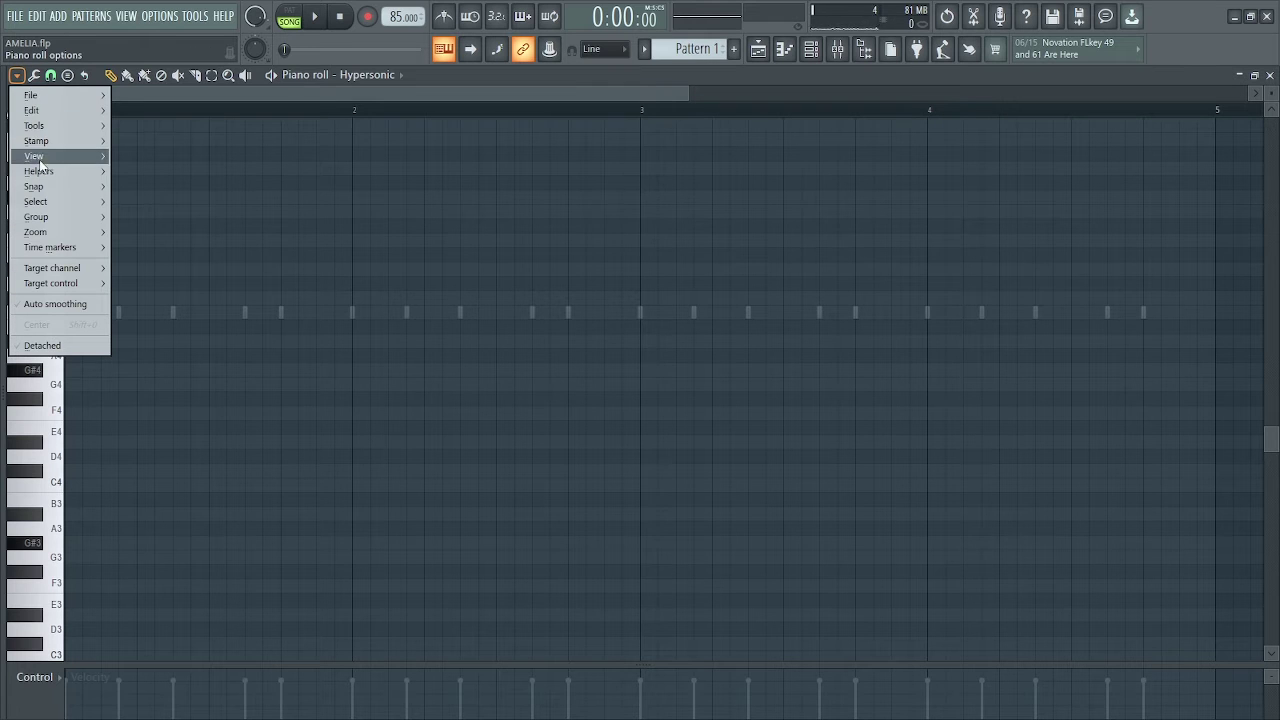
mouse_move(40, 171)
mouse_move(162, 186)
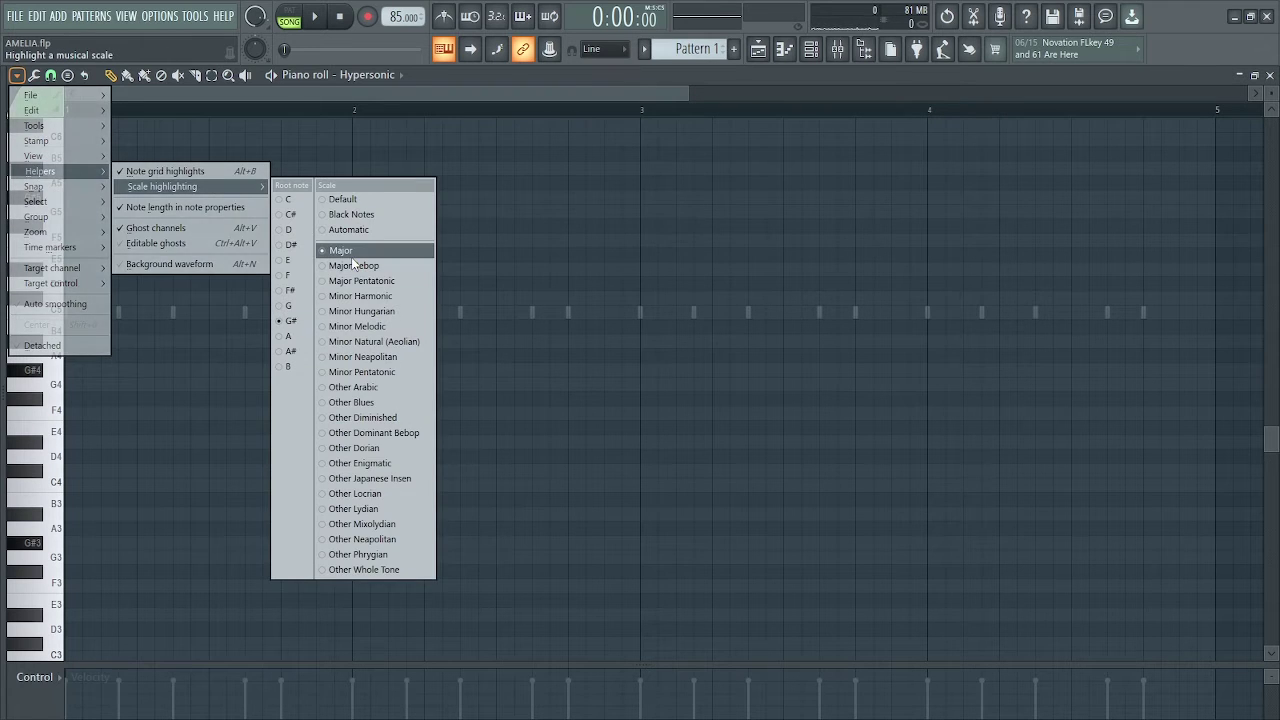
left_click(350, 254)
Place 12-step root notes A#4, G#4, C5 and G4 at the starts of bars 1 to 4 of the Hypersonic part
left_click_drag(691, 93, 731, 89)
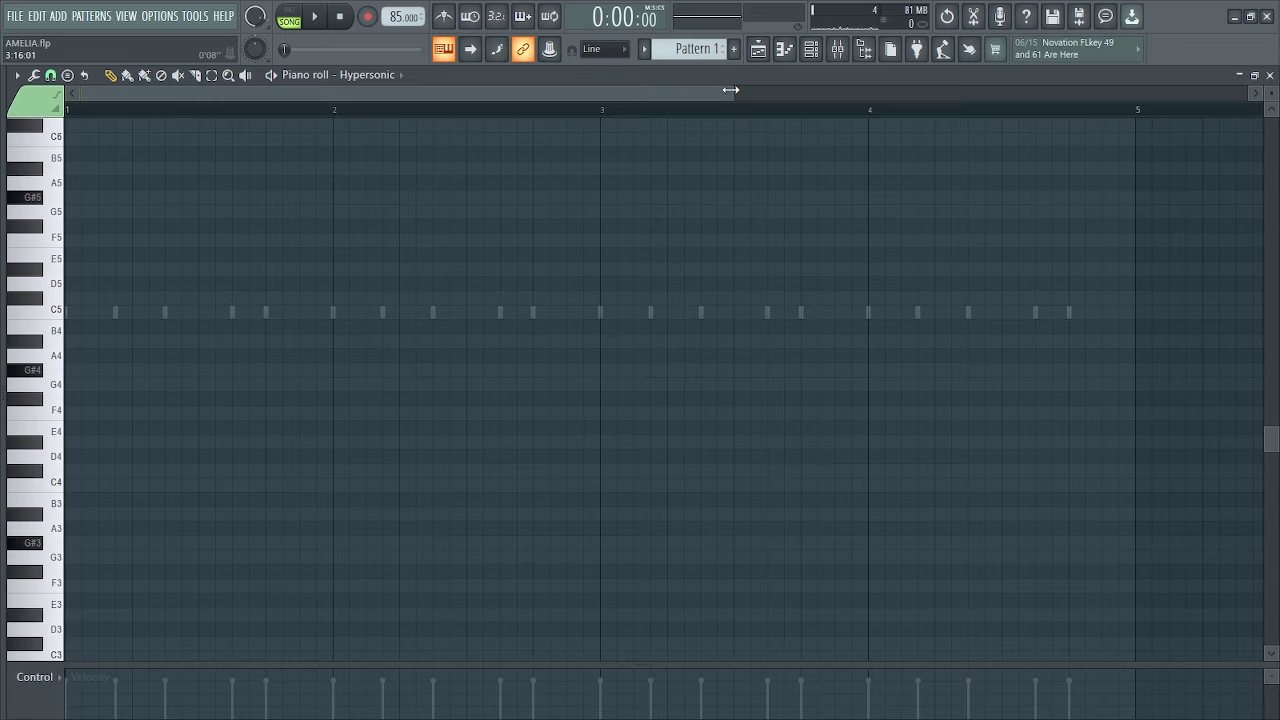
scroll(461, 337, "up", 4)
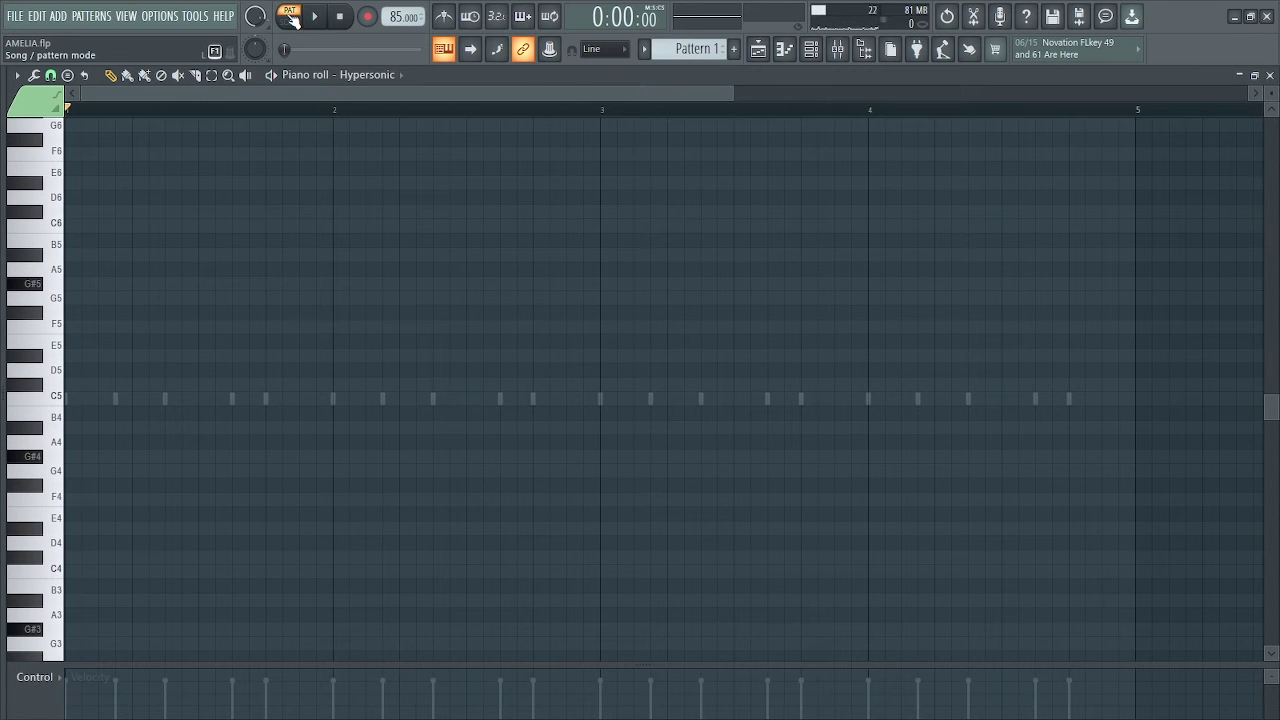
scroll(206, 319, "down", 4)
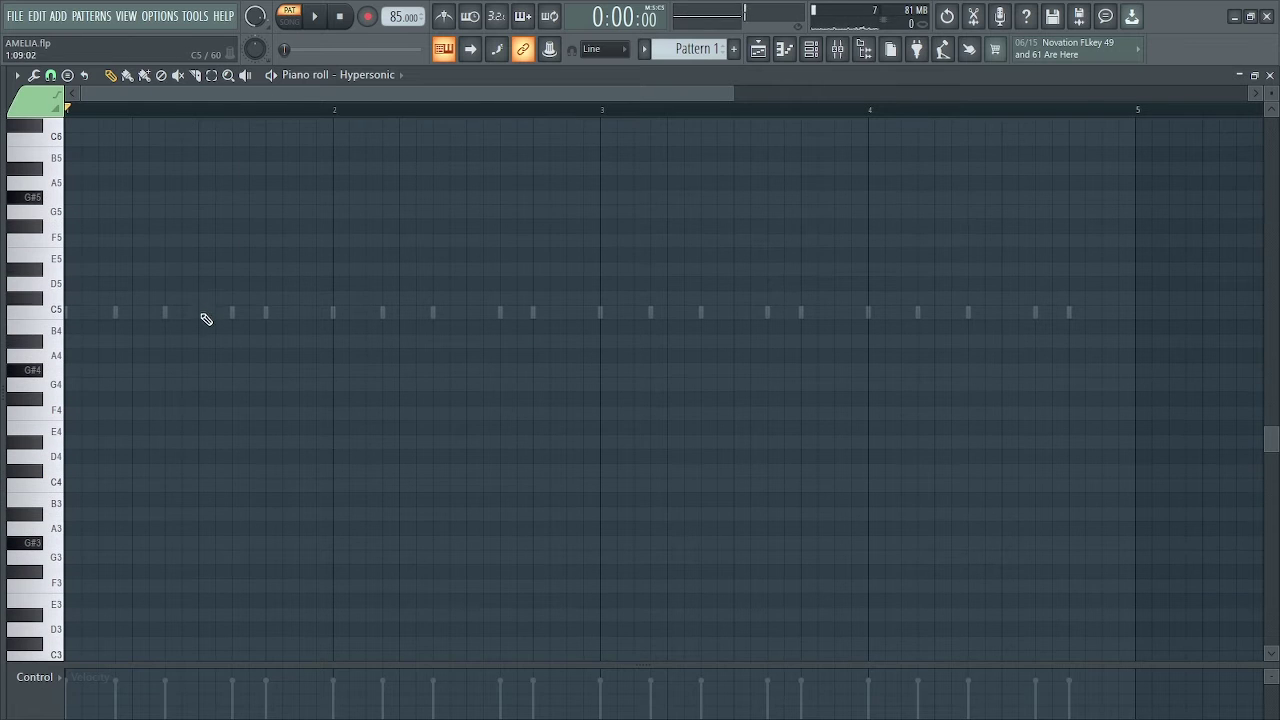
scroll(157, 343, "up", 1)
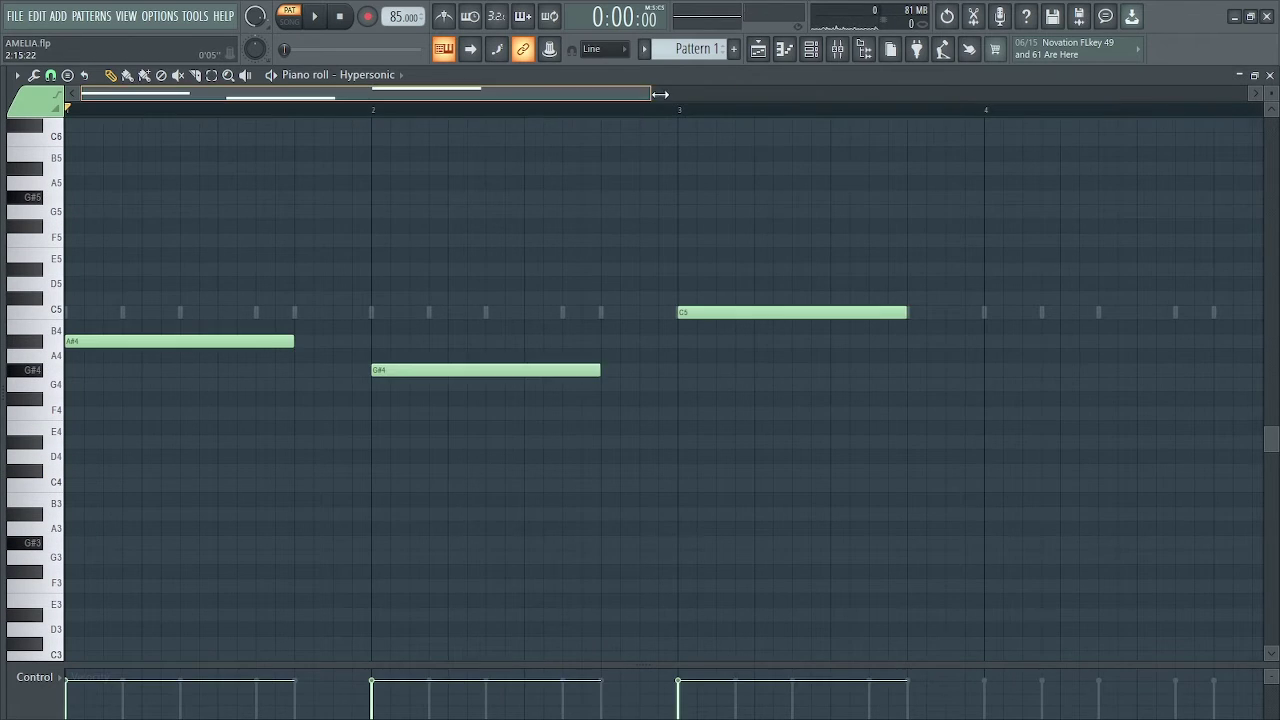
left_click_drag(657, 94, 809, 94)
left_click(794, 371)
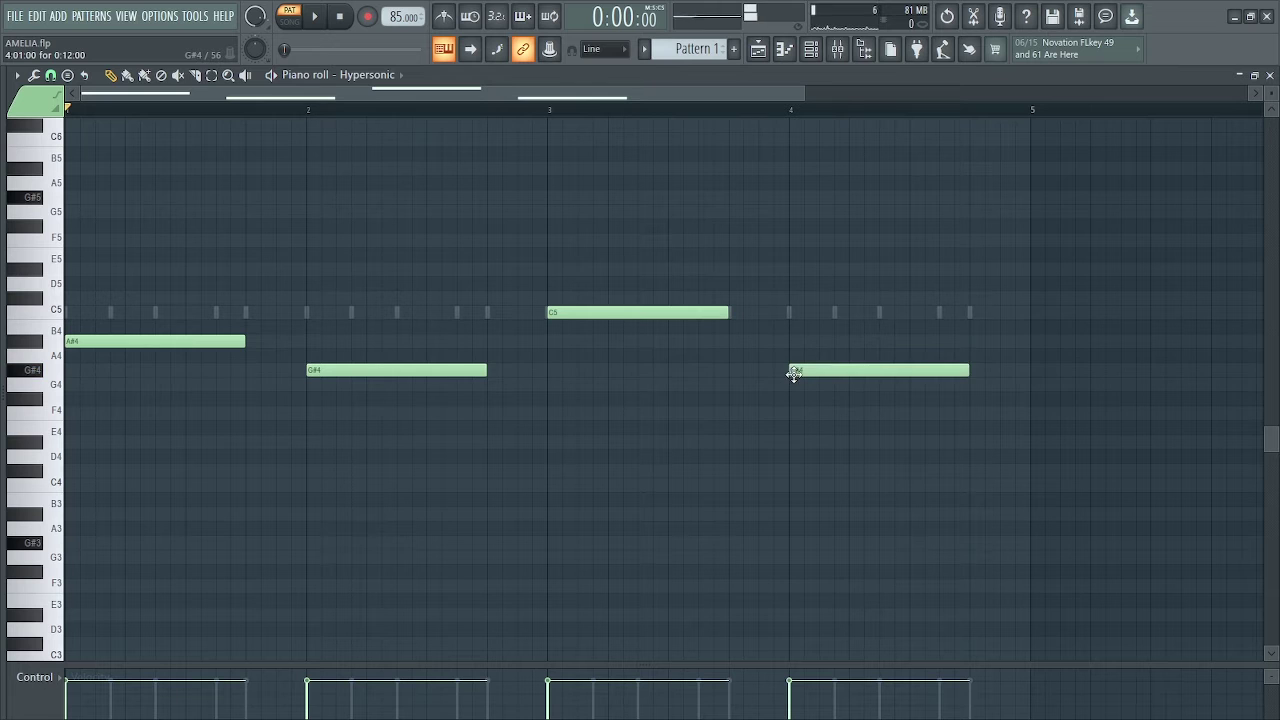
left_click_drag(802, 377, 802, 390)
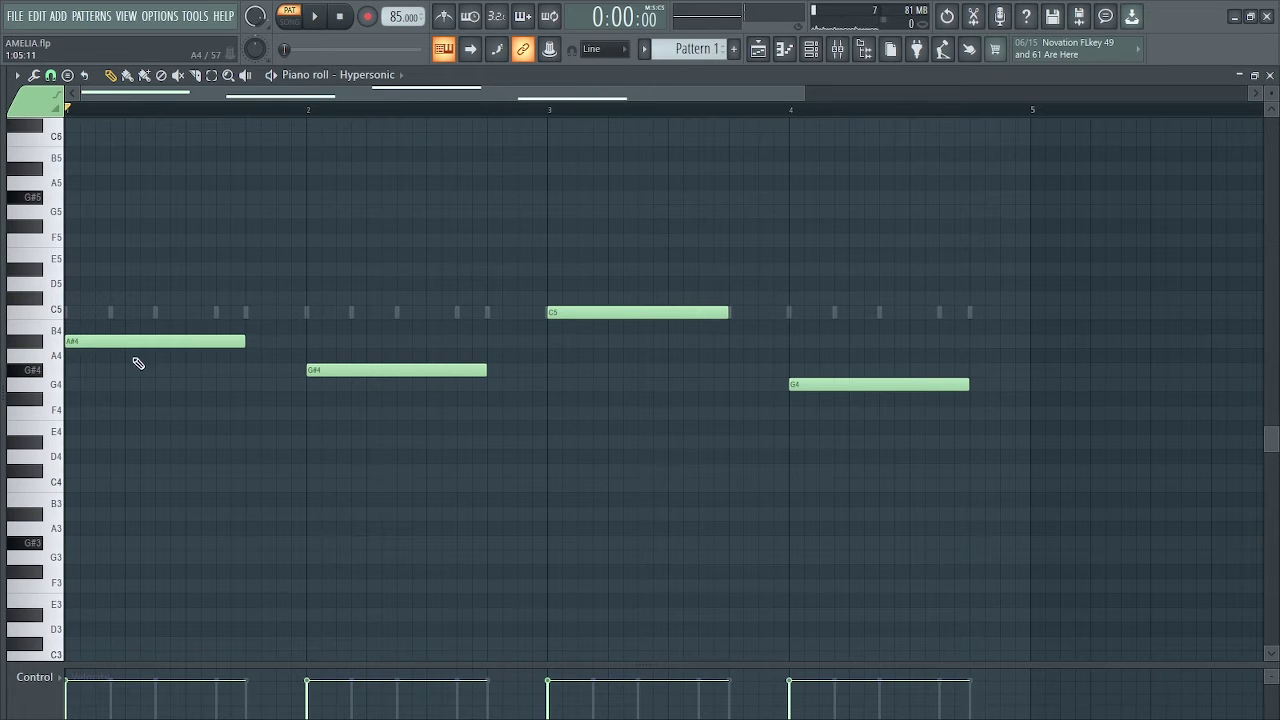
Stack C#5 and F5 above the bar 1 root, C5 and D#5 in bar 2, and D#5 and G5 in bar 3
left_click_drag(809, 94, 549, 94)
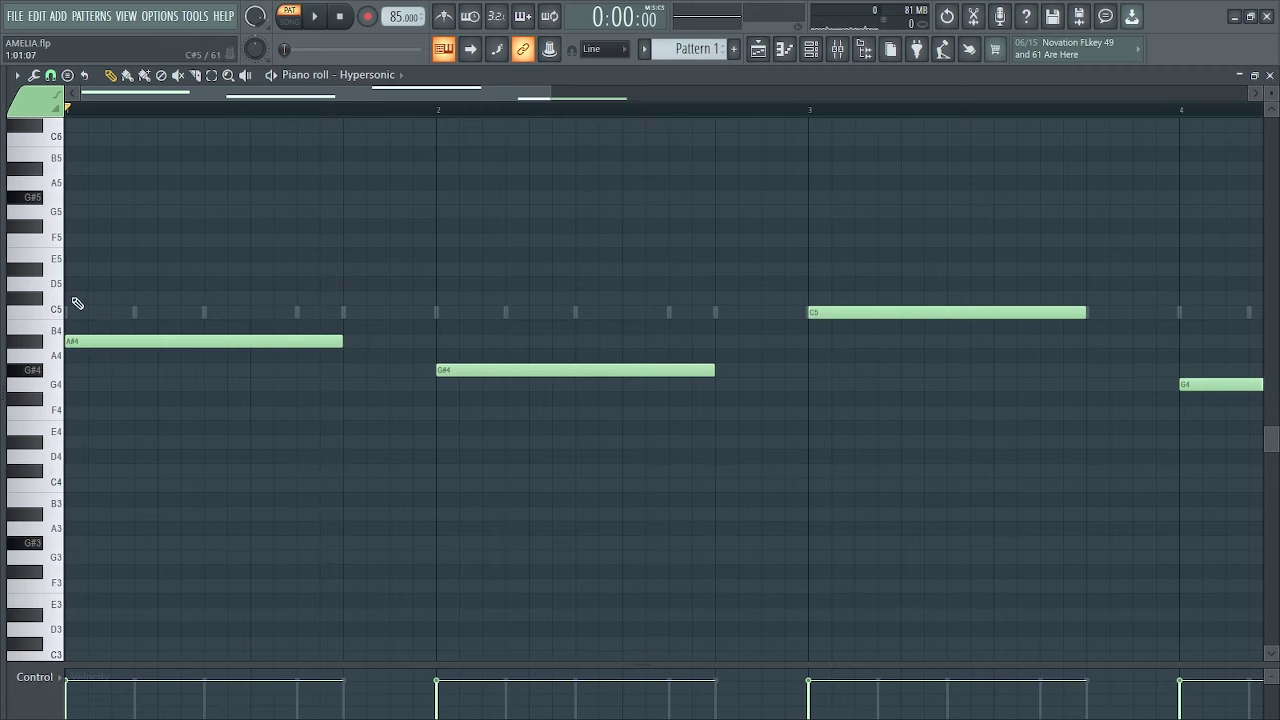
left_click(77, 298)
left_click(68, 240)
left_click(441, 313)
left_click(445, 269)
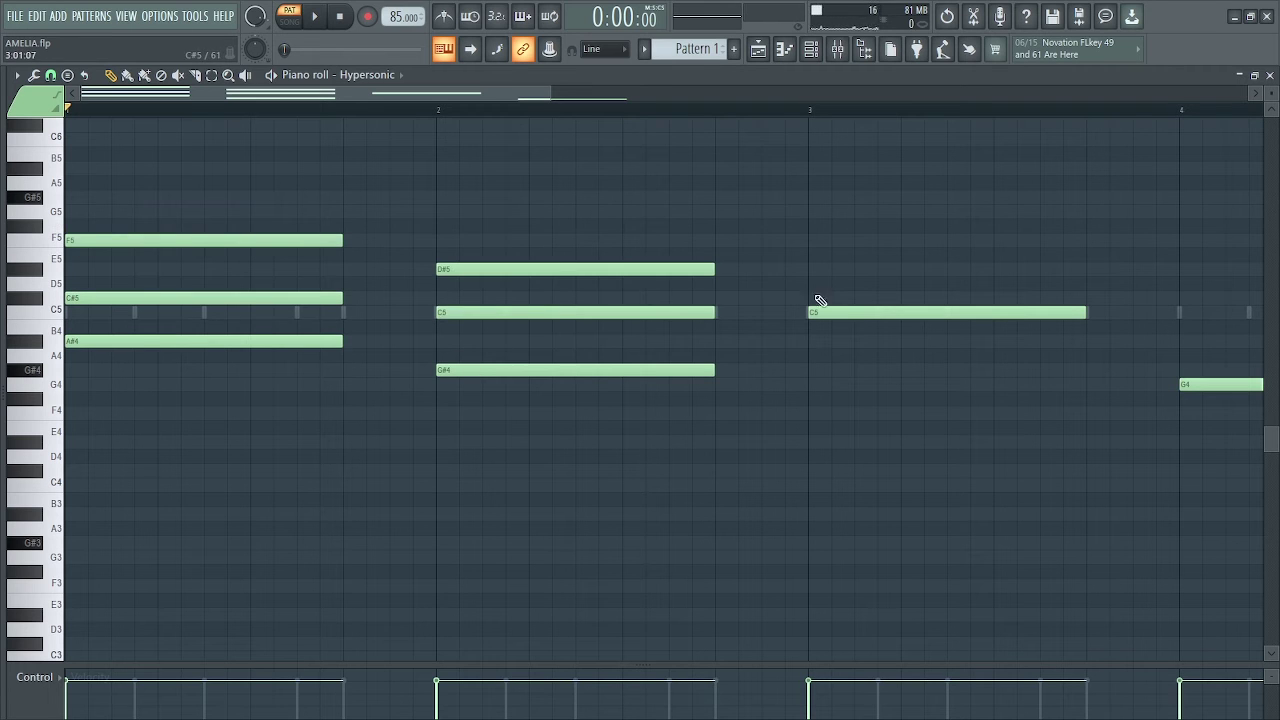
left_click(815, 269)
left_click(812, 211)
Move the bar 4 root note to A#4, stack C#5 and F5 above it, and play the pattern
scroll(866, 381, "down", 2)
left_click_drag(825, 376, 822, 329)
left_click(811, 298)
left_click(818, 240)
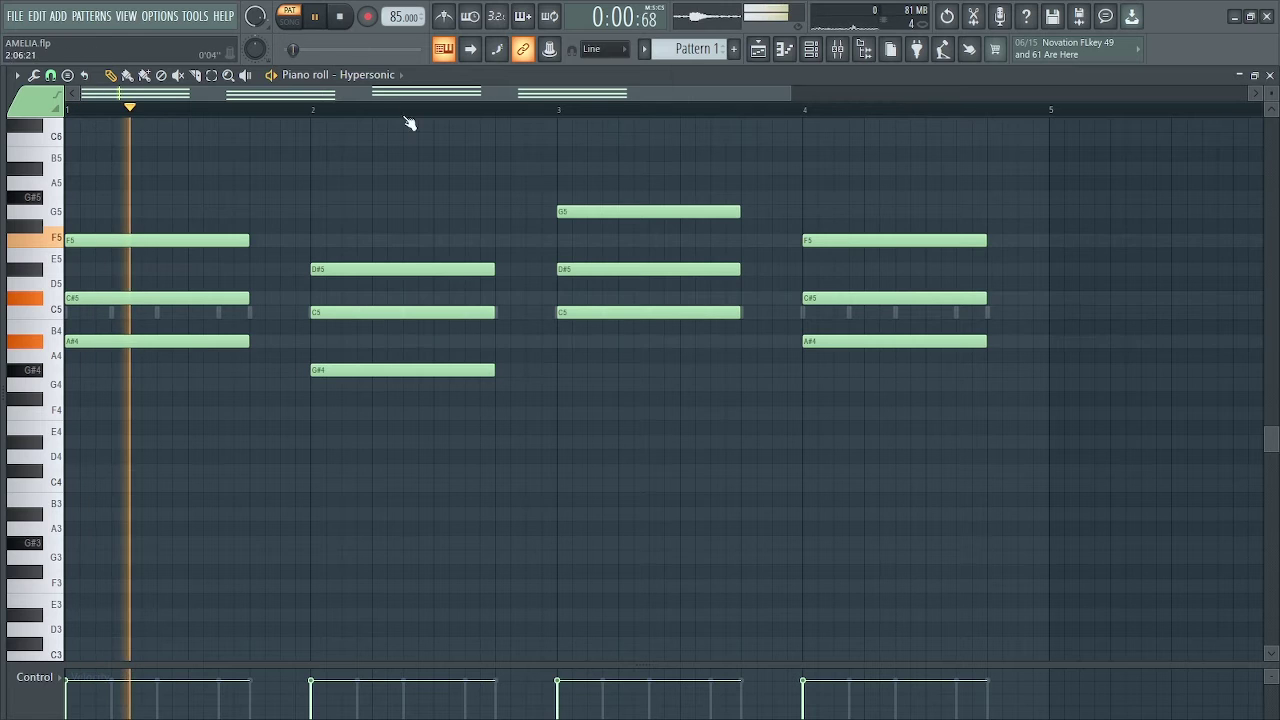
key("space")
Cut the Hypersonic notes from Pattern 1 and paste them into the Hypersonic channel of Pattern 2
key("F5")
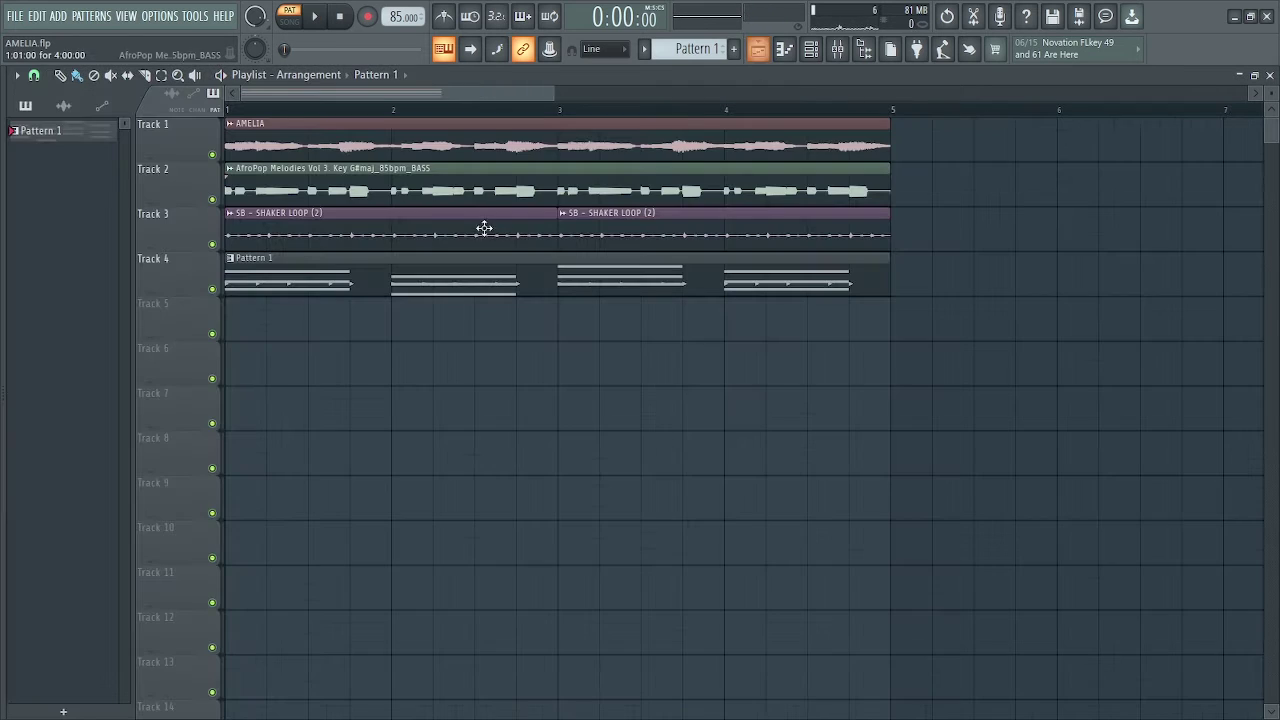
left_click(821, 61)
right_click(254, 480)
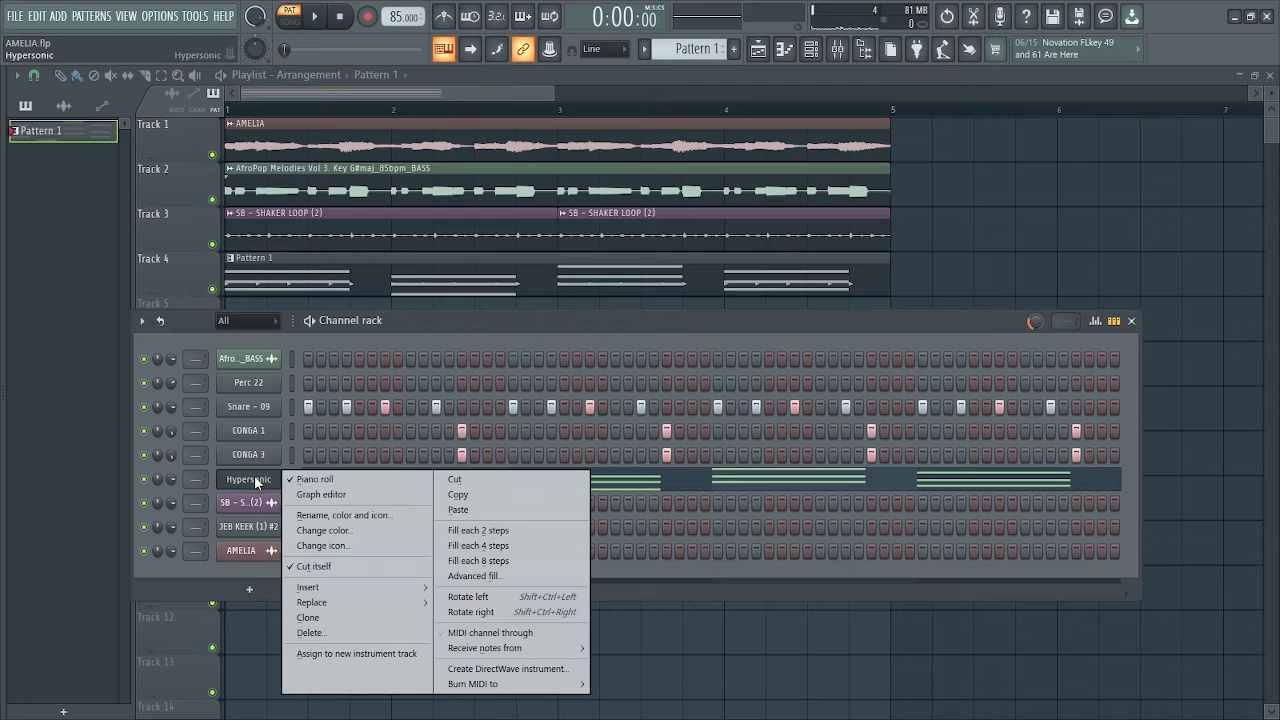
left_click(456, 479)
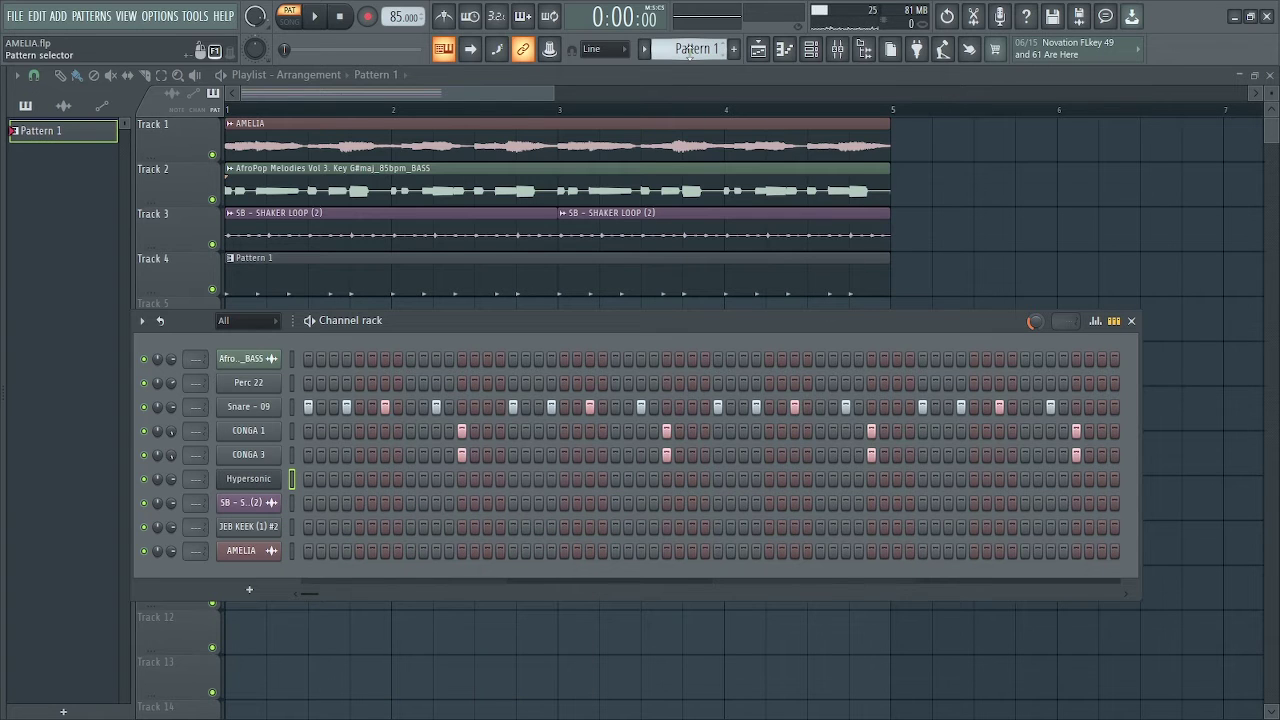
scroll(690, 55, "up", 1)
right_click(247, 478)
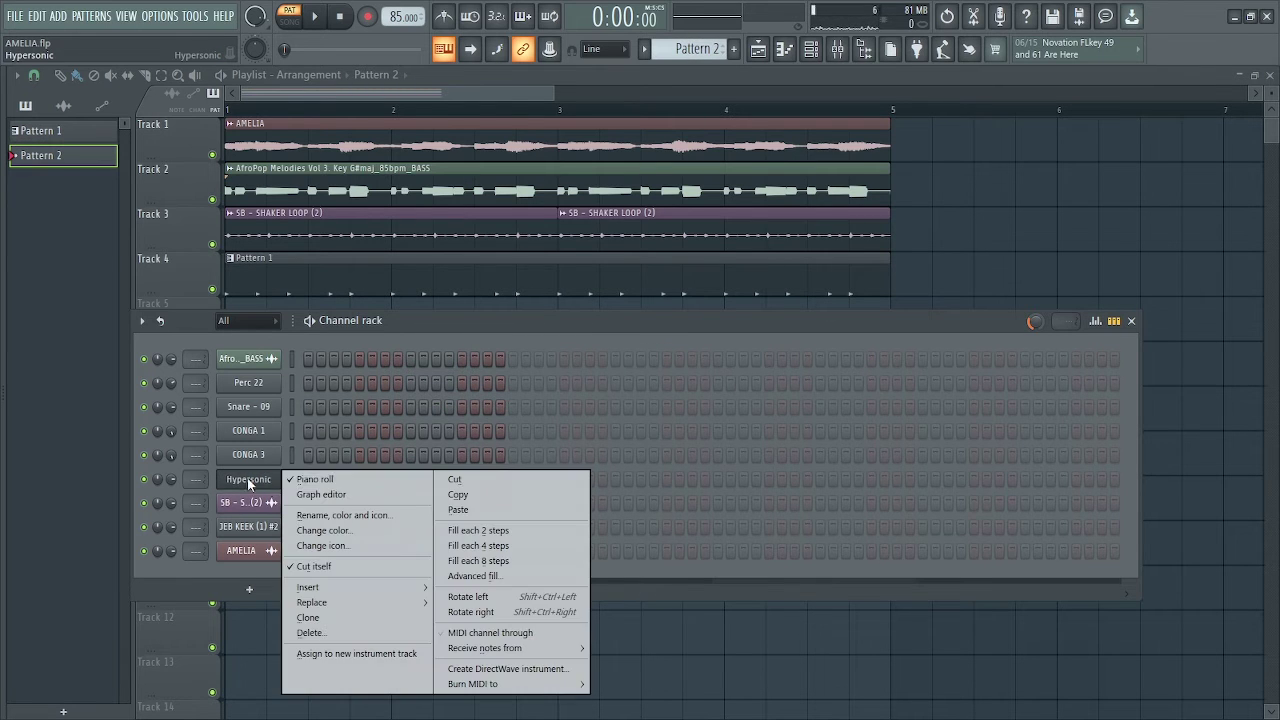
left_click(475, 509)
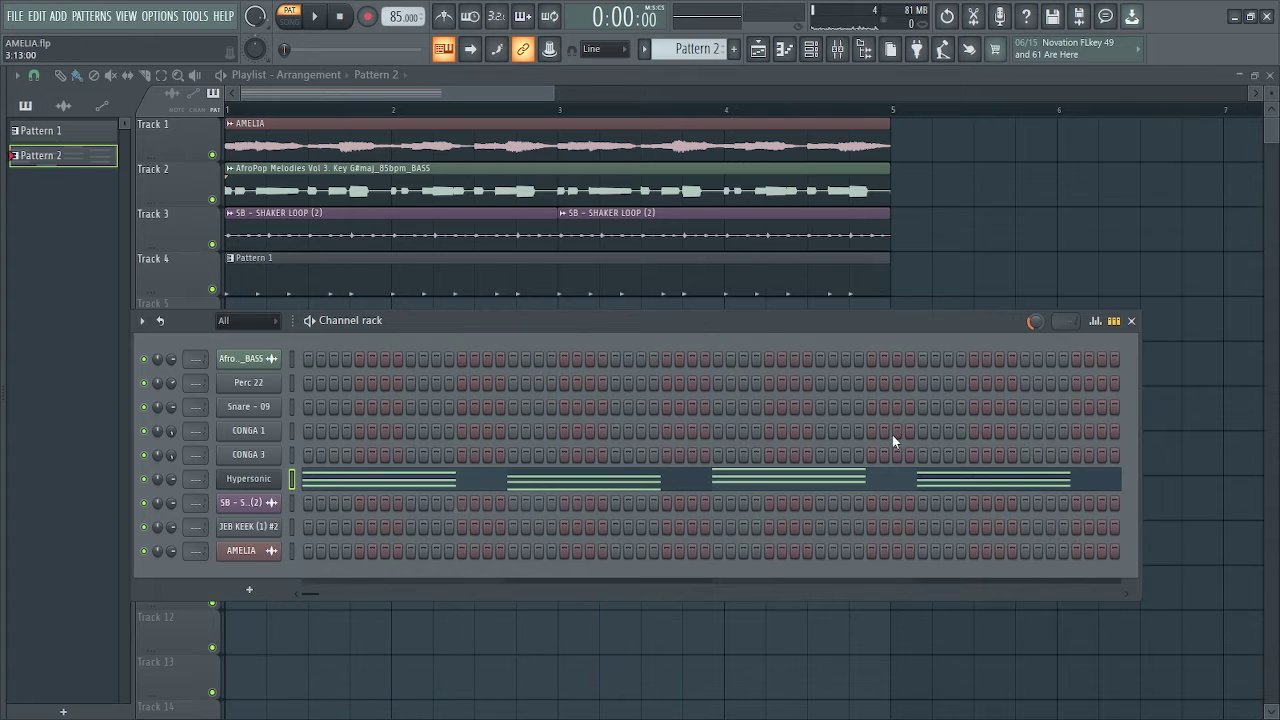
left_click(1132, 321)
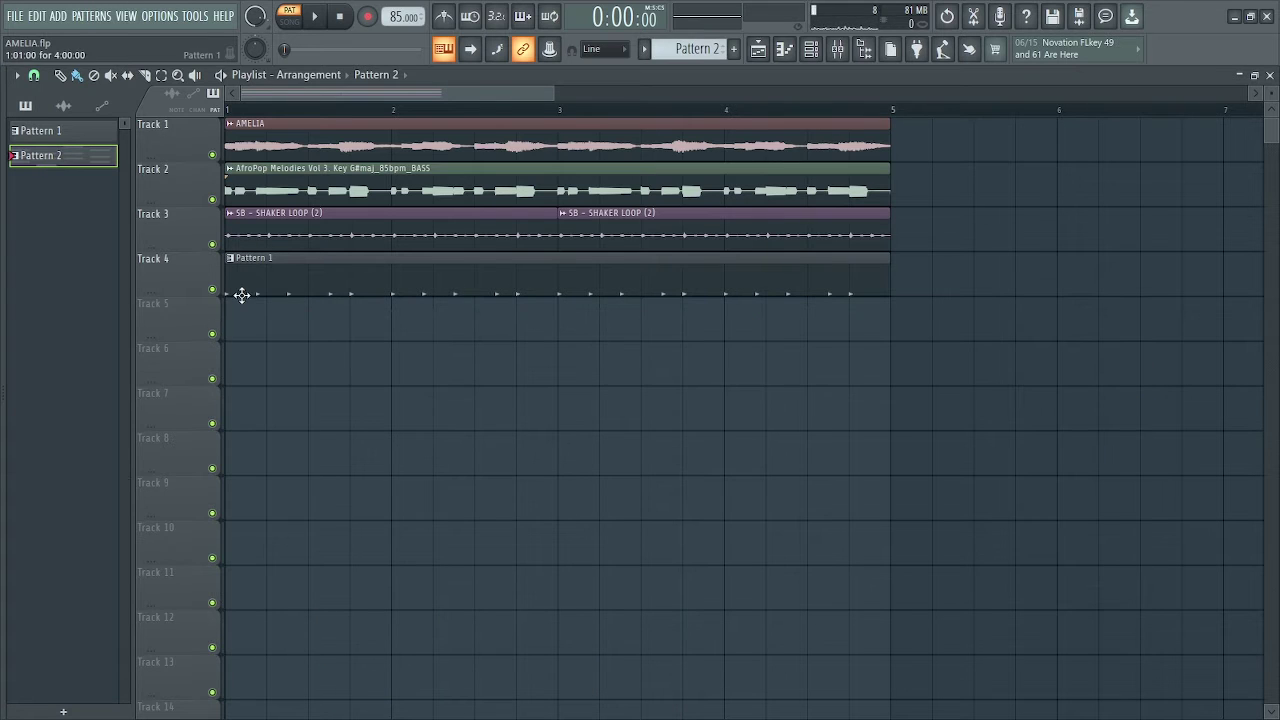
Place a Pattern 2 clip at bar 1 of Track 5 in the playlist
left_click(232, 348)
left_click(232, 348)
left_click(490, 362)
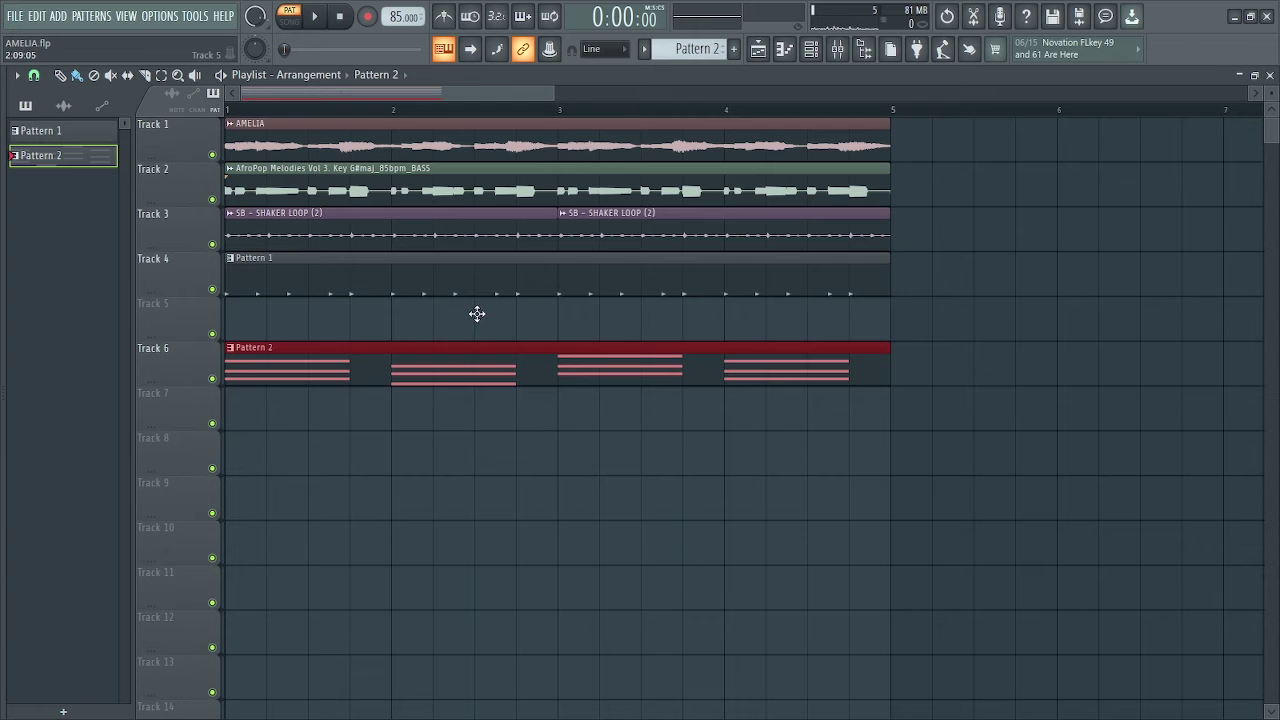
left_click_drag(477, 314, 474, 304)
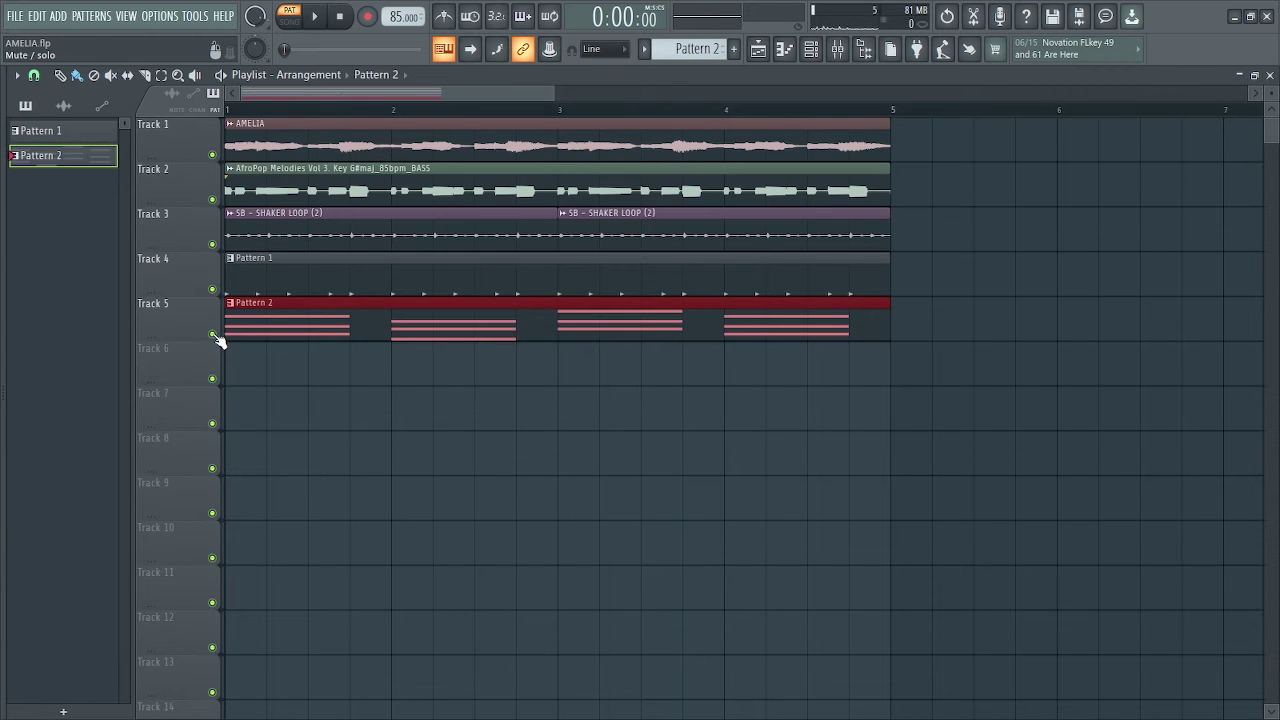
Open the Pattern 2 clip's Hypersonic notes in the piano roll and play the chords
right_click(213, 335)
double_click(325, 334)
key("space")
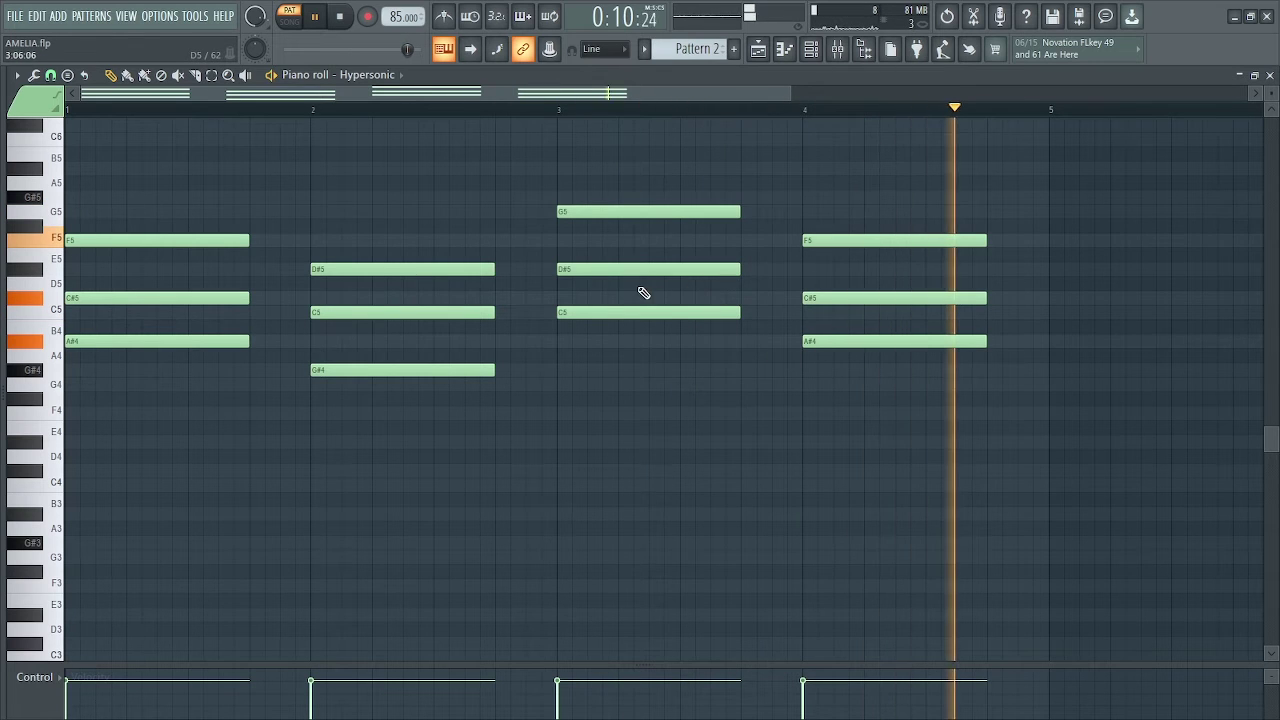
key("space")
Lengthen all the Hypersonic chord notes to 14 steps and play the pattern
left_click_drag(212, 164, 1010, 454)
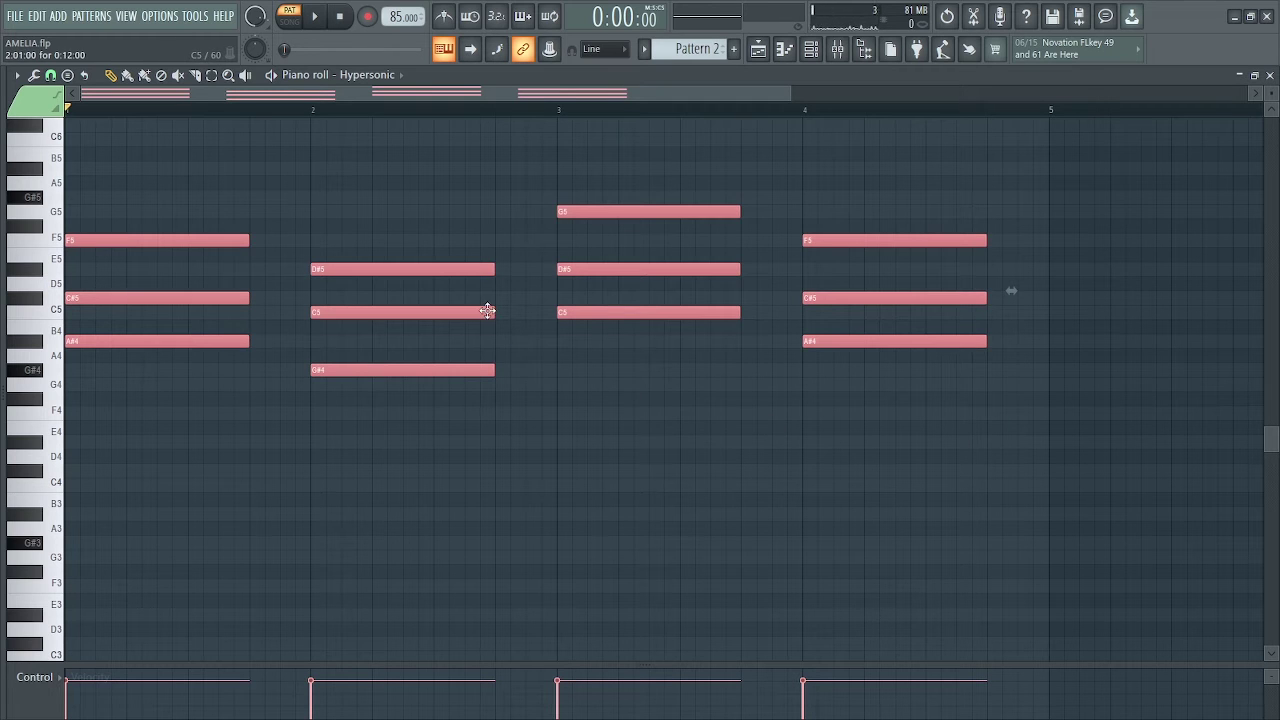
left_click_drag(494, 313, 528, 316)
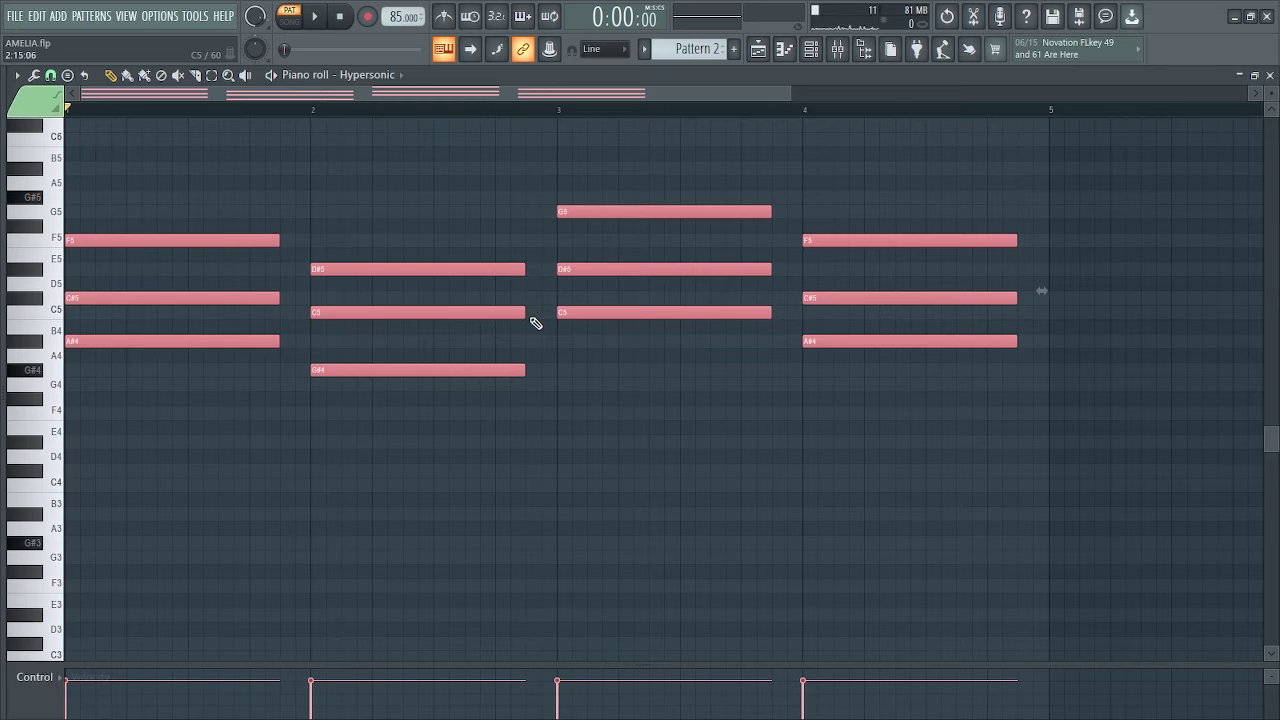
key("space")
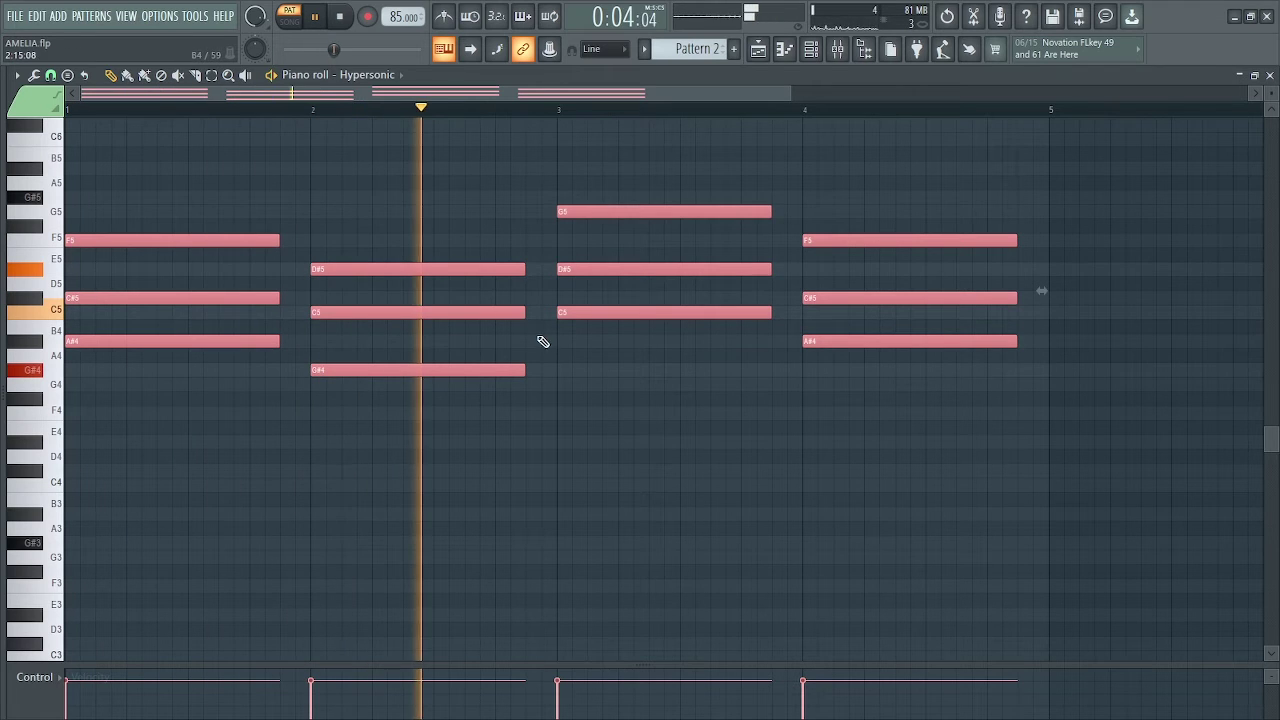
key("space")
left_click(641, 405)
right_click(669, 404)
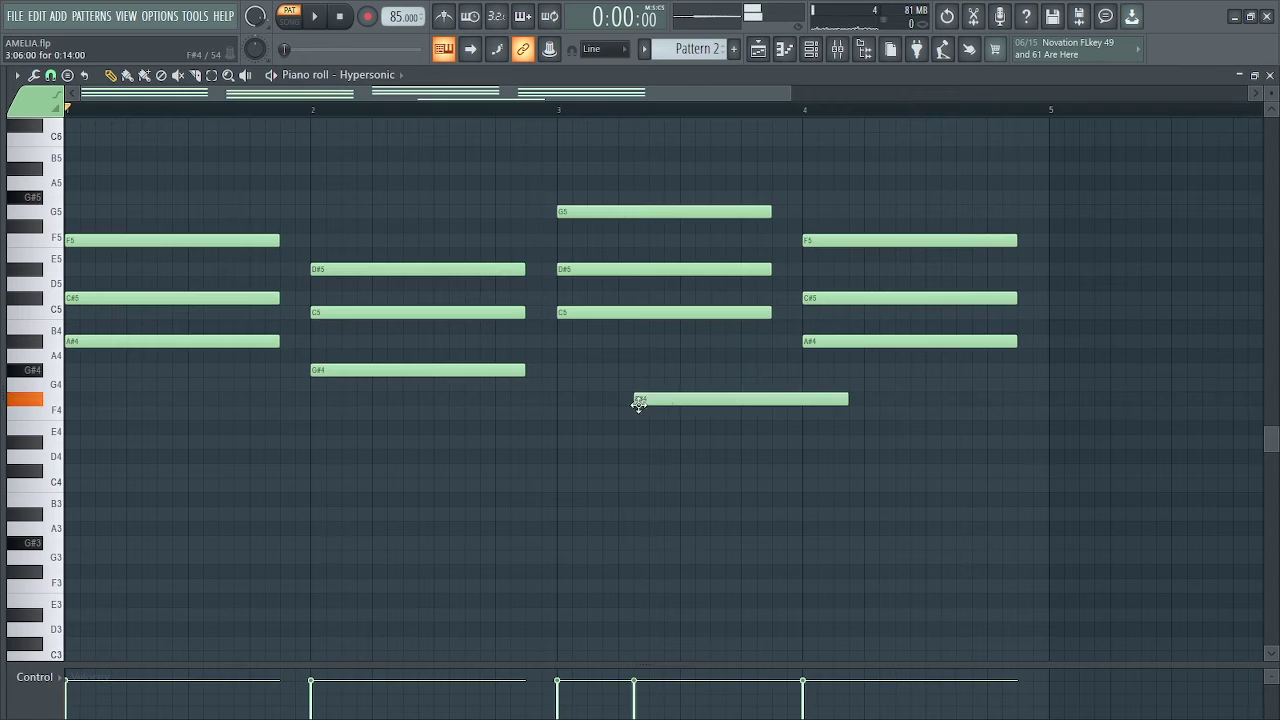
Duplicate the lowest note of each chord one octave down, at A#3, G#3, C4 and A#3, and play the pattern
left_click_drag(226, 322, 294, 371)
left_click_drag(352, 334, 420, 393)
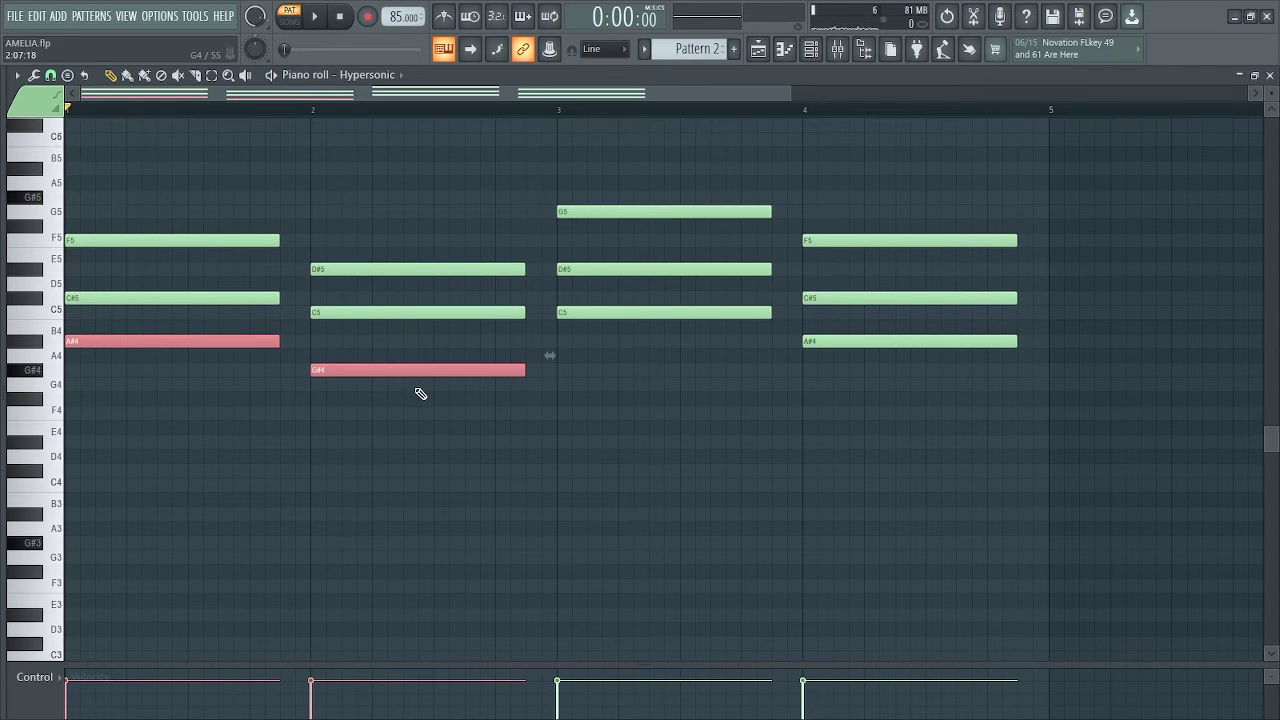
left_click_drag(540, 317, 572, 300)
left_click_drag(837, 320, 889, 372)
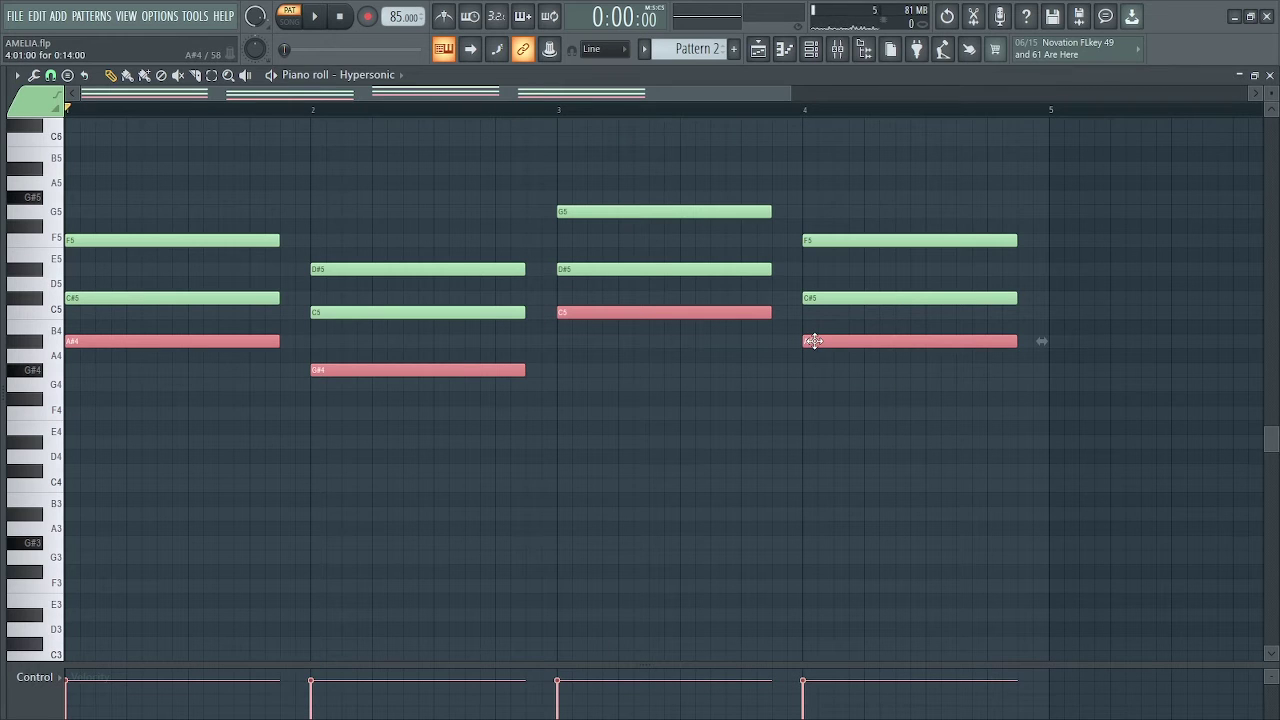
mouse_move(814, 341)
left_mouse_down()
mouse_move(827, 346)
mouse_move(816, 345)
left_mouse_up()
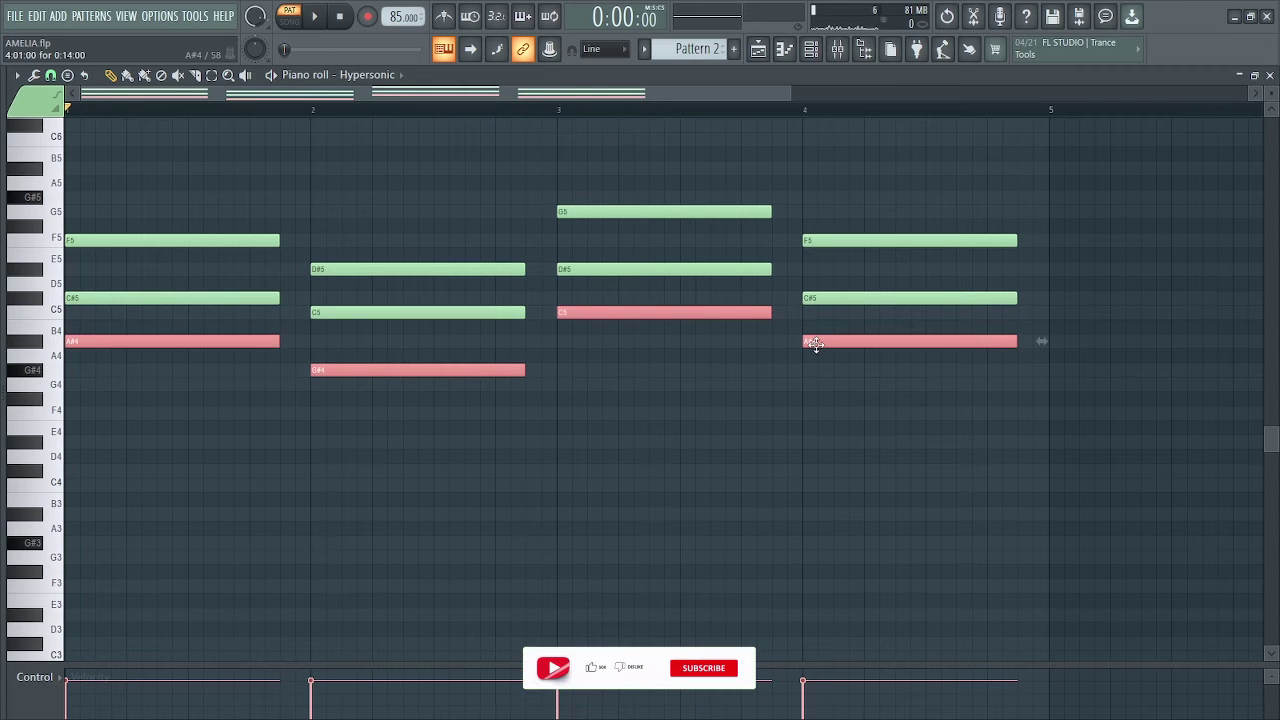
key("ctrl+Down")
left_click(371, 177)
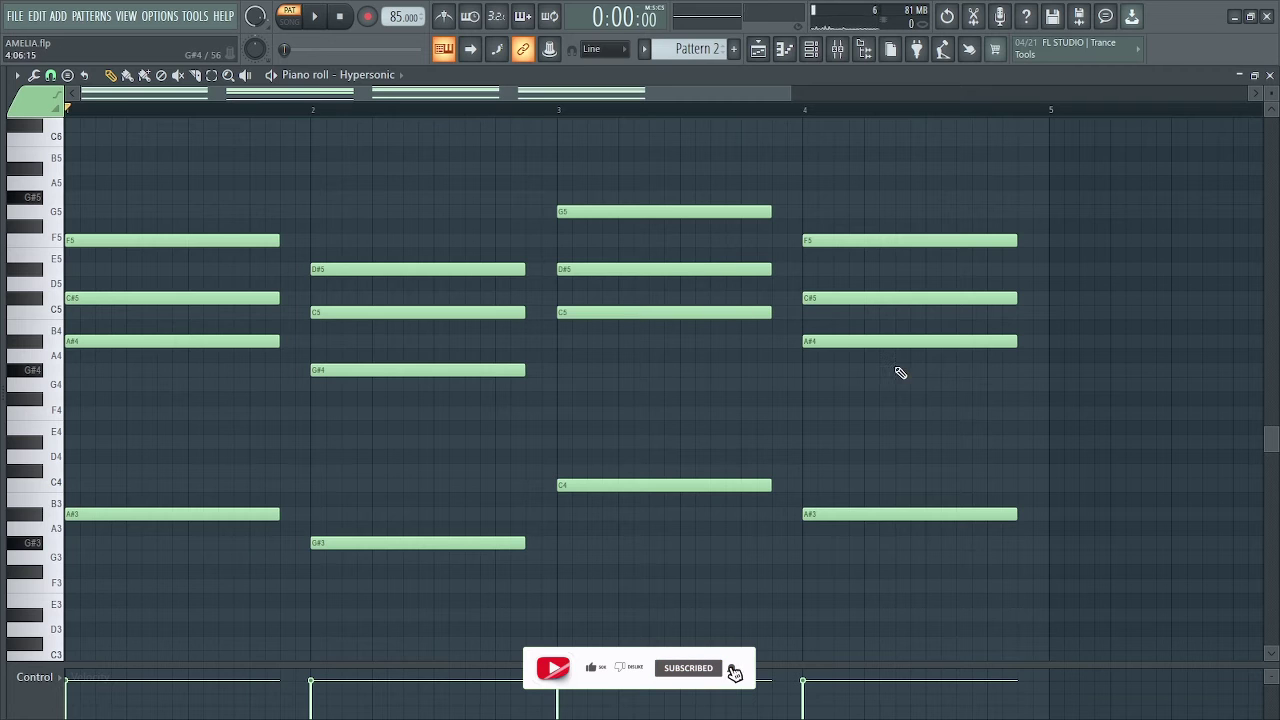
key("space")
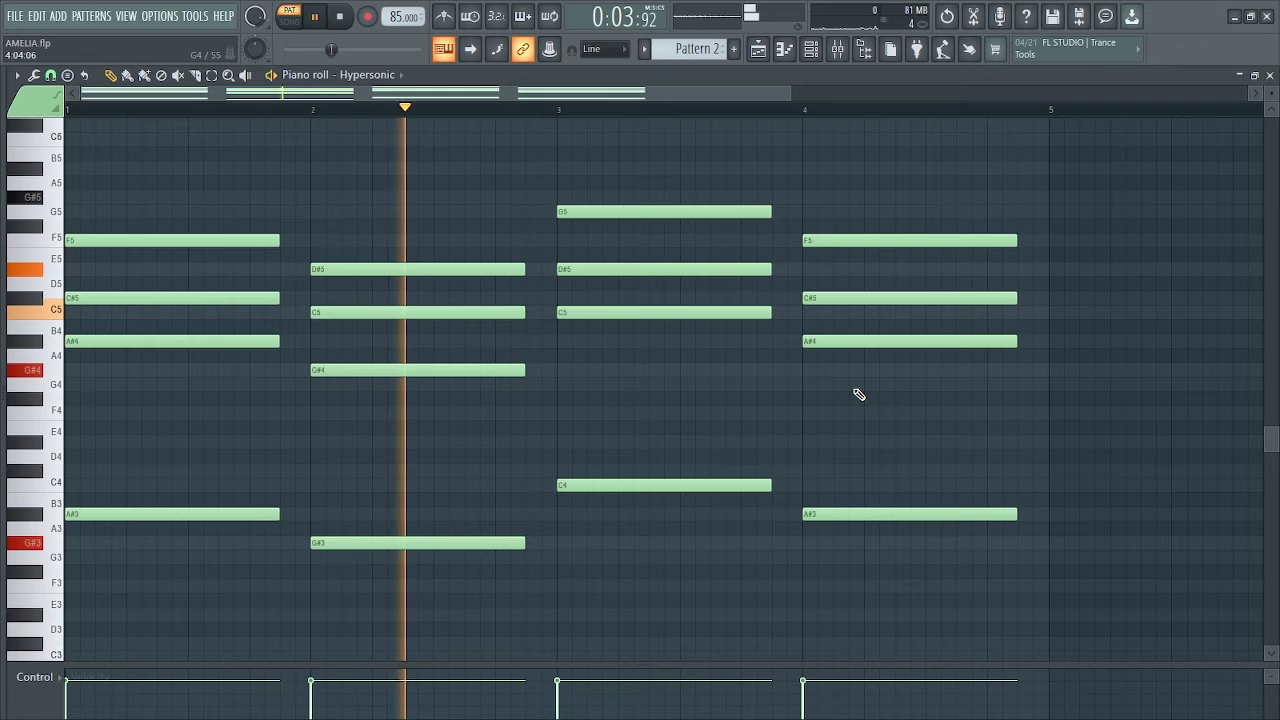
key("space")
Lower the four bass notes by an octave to A#2, G#2, C3 and A#2, and play the pattern
scroll(856, 388, "down", 1)
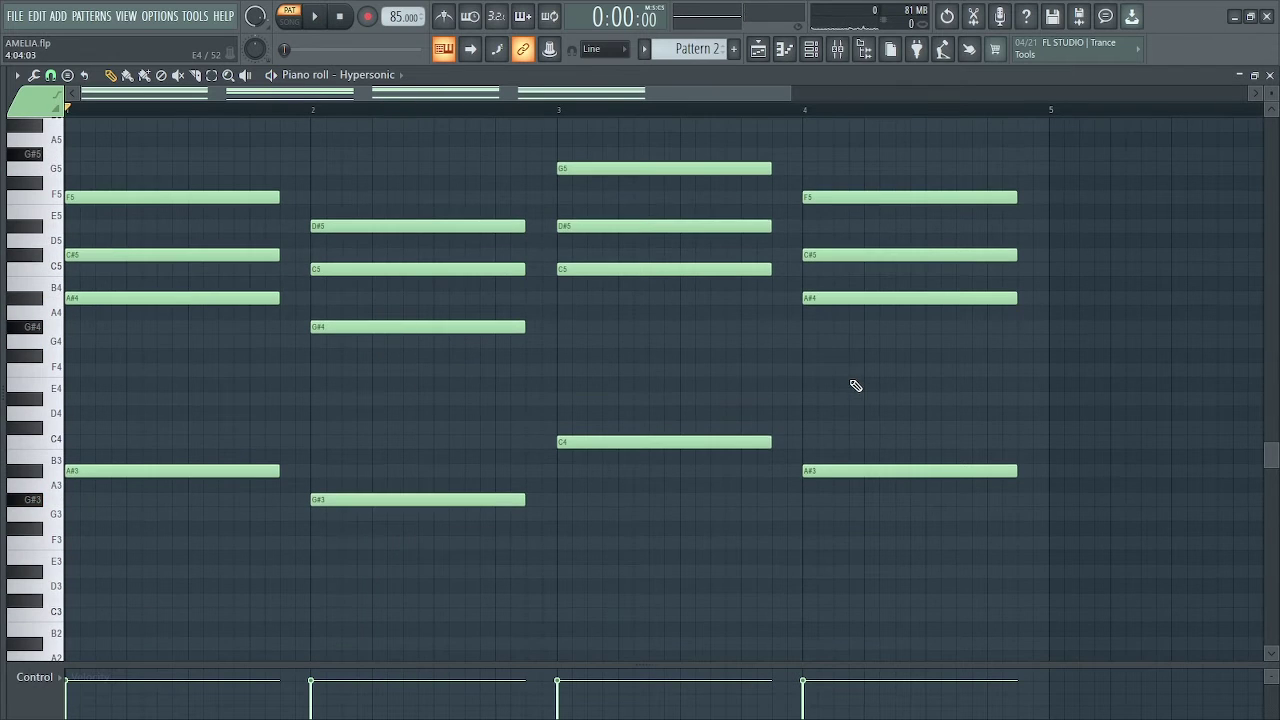
scroll(812, 377, "down", 1)
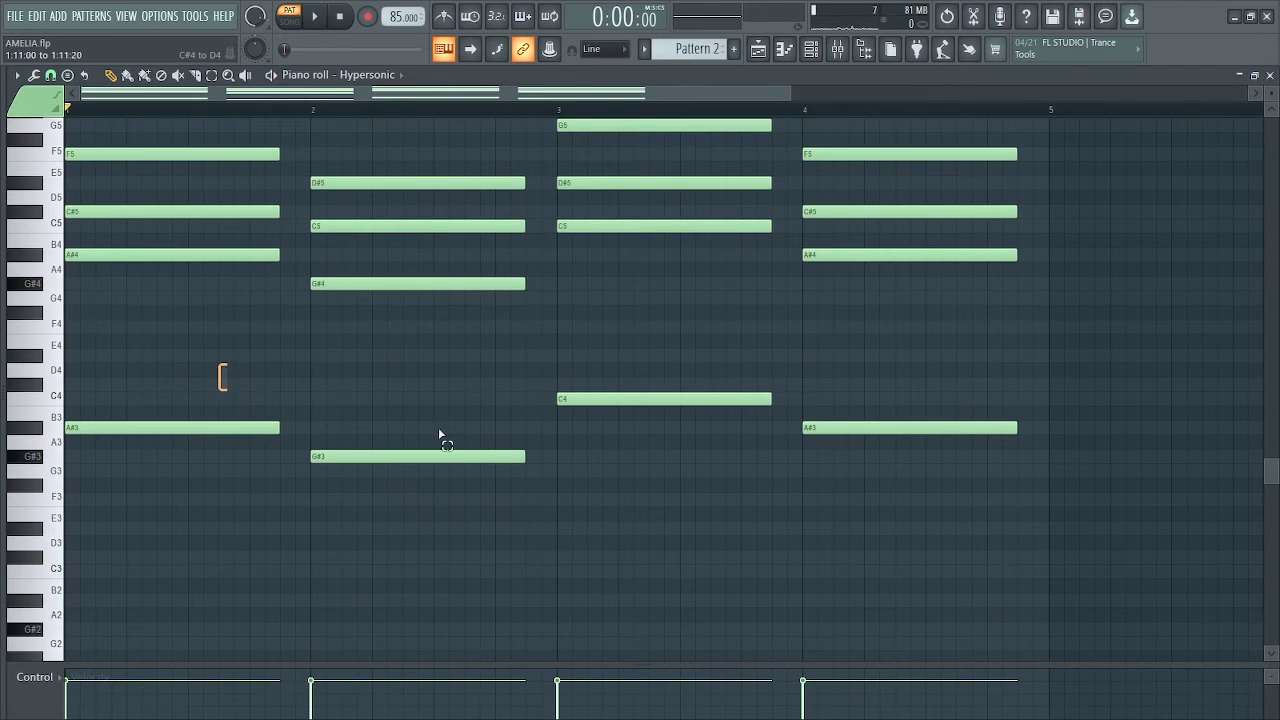
left_click_drag(439, 431, 845, 503)
key("ctrl+Down")
key("space")
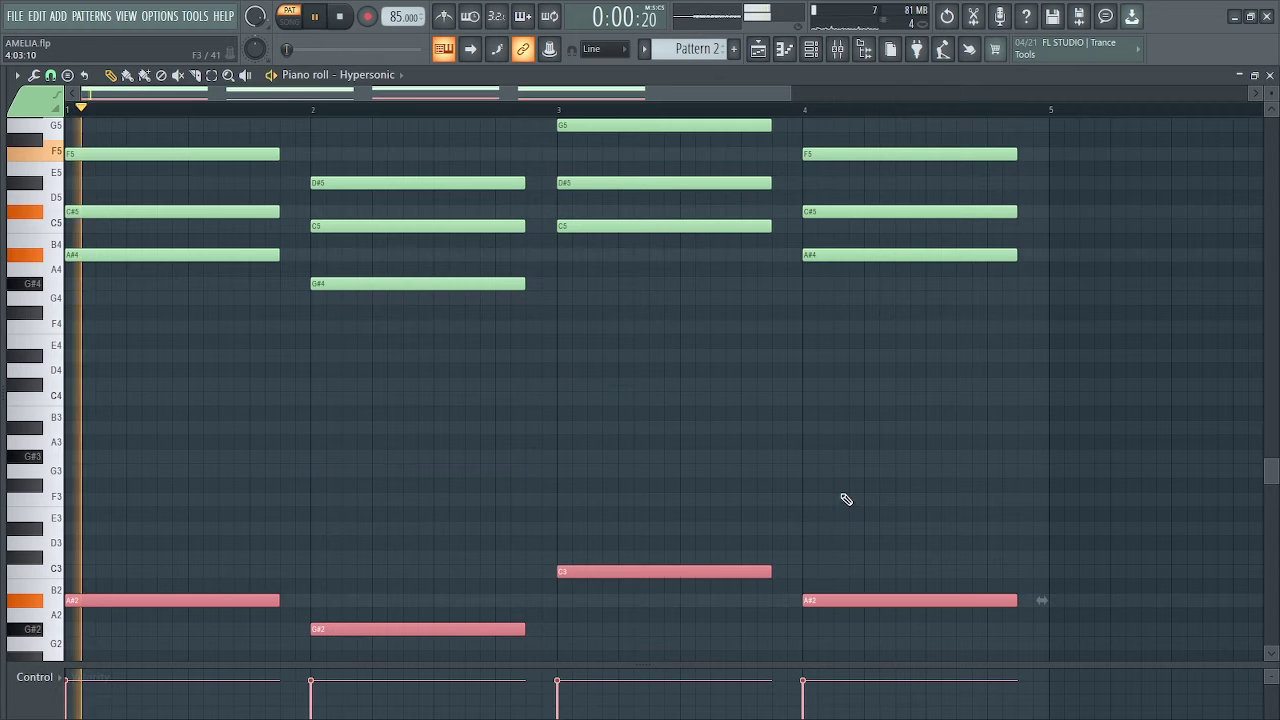
scroll(760, 420, "down", 1)
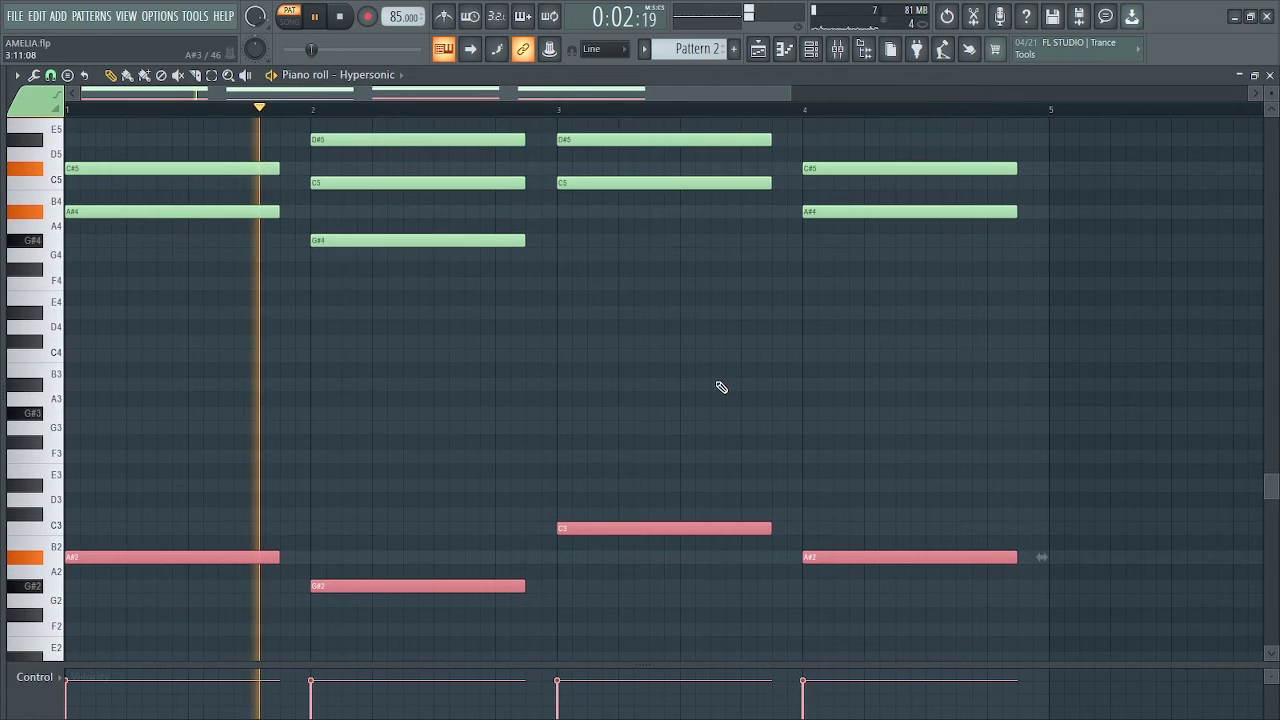
Stop playback, shift the four low Hypersonic bass notes one beat later, and play the pattern
scroll(720, 386, "up", 2)
scroll(910, 388, "down", 1)
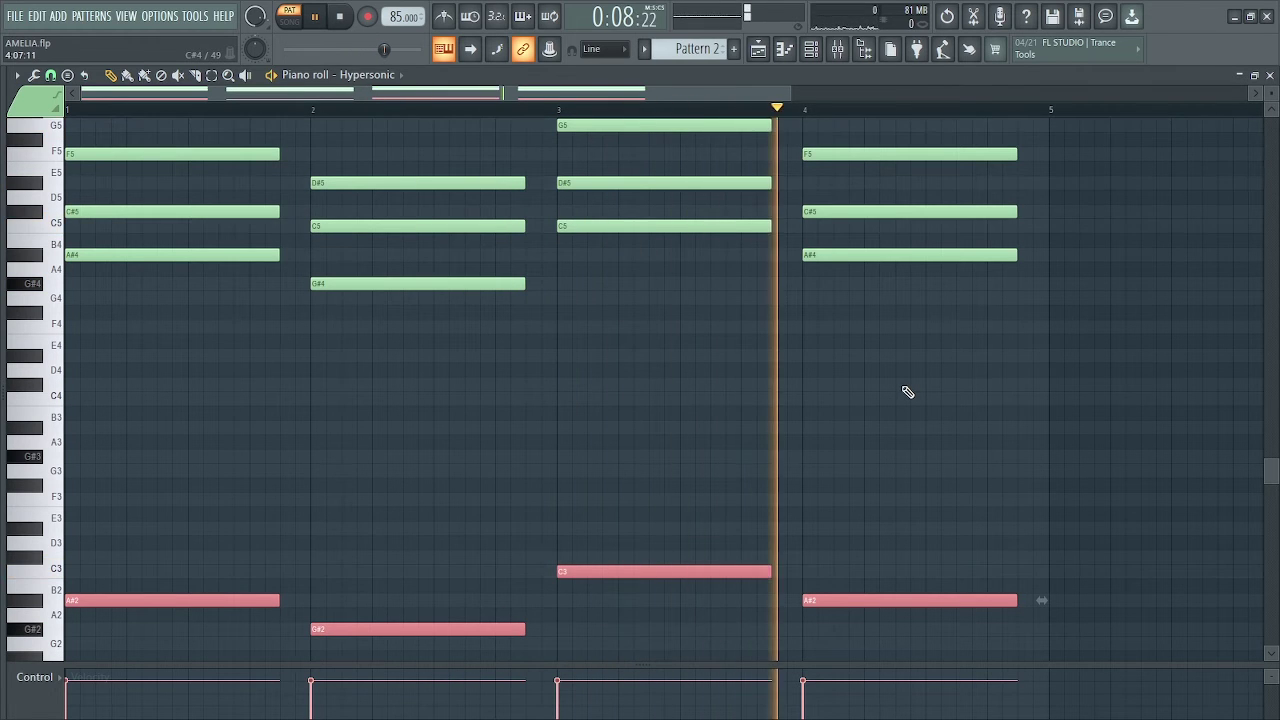
key("space")
scroll(920, 405, "down", 2)
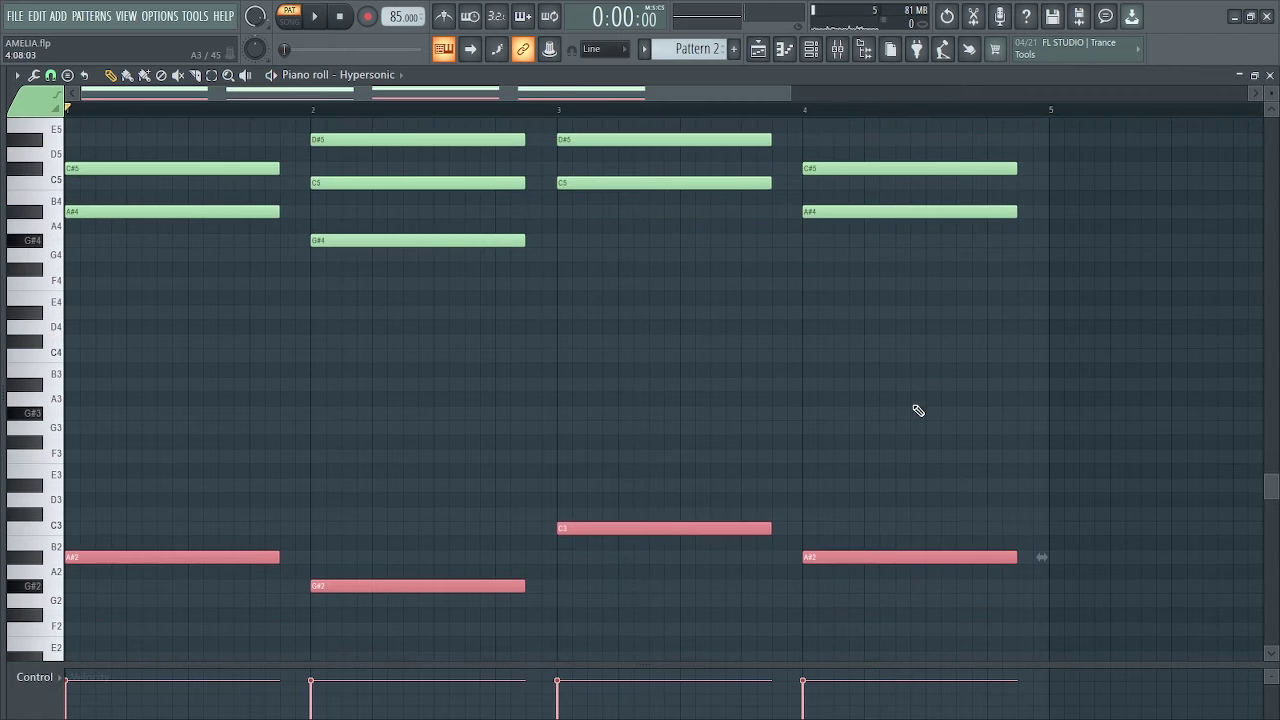
left_click_drag(166, 519, 223, 519)
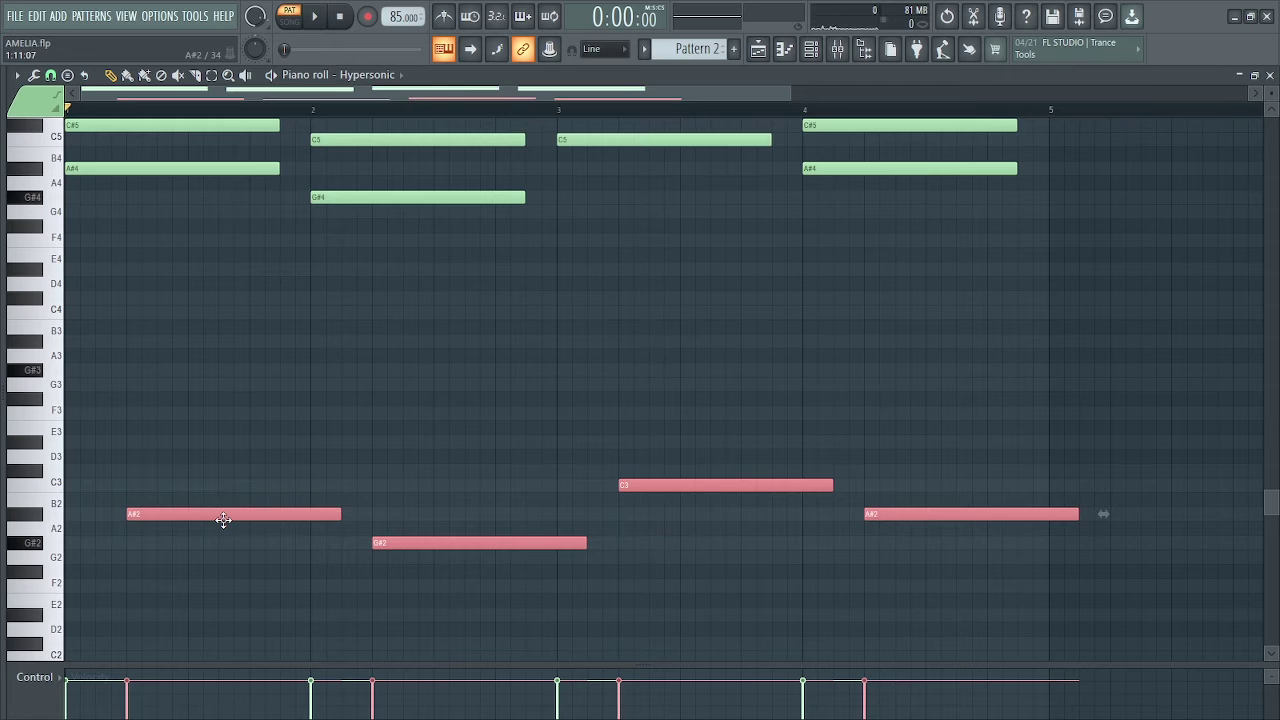
key("space")
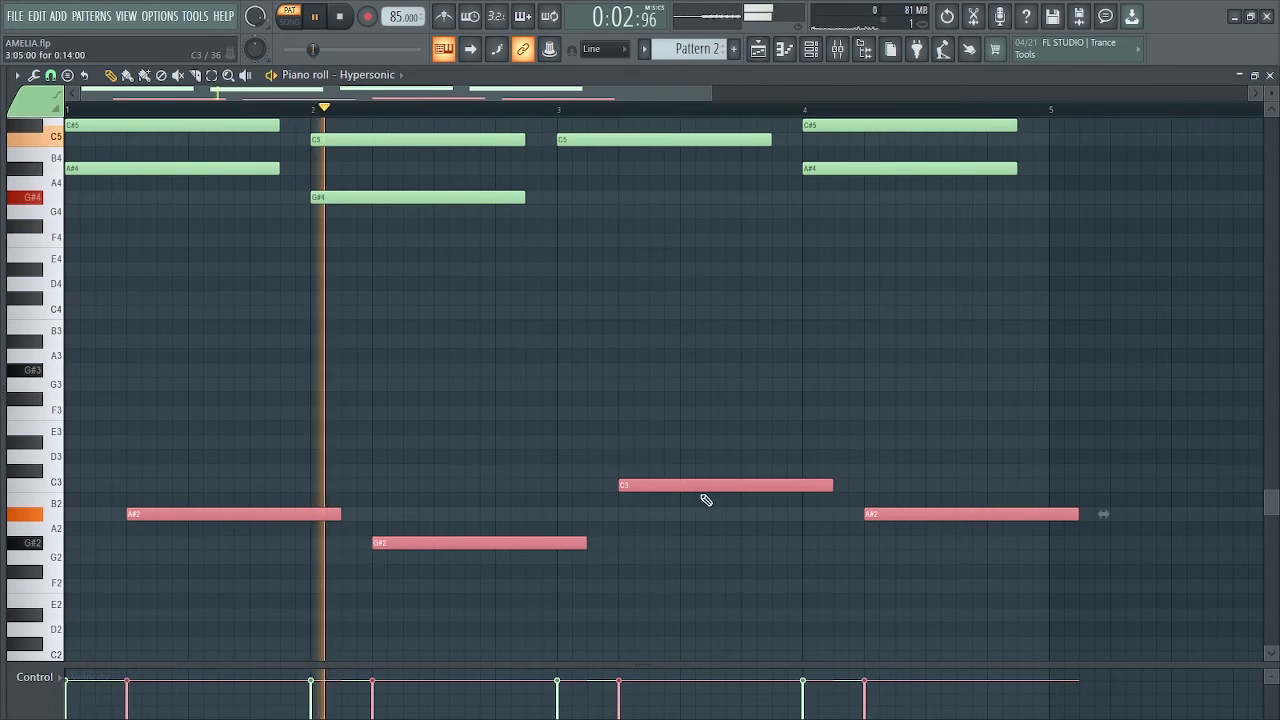
Shorten the last A#2 bass note to end at bar 5 and the C3 bass note to end at bar 4
left_click(1084, 487)
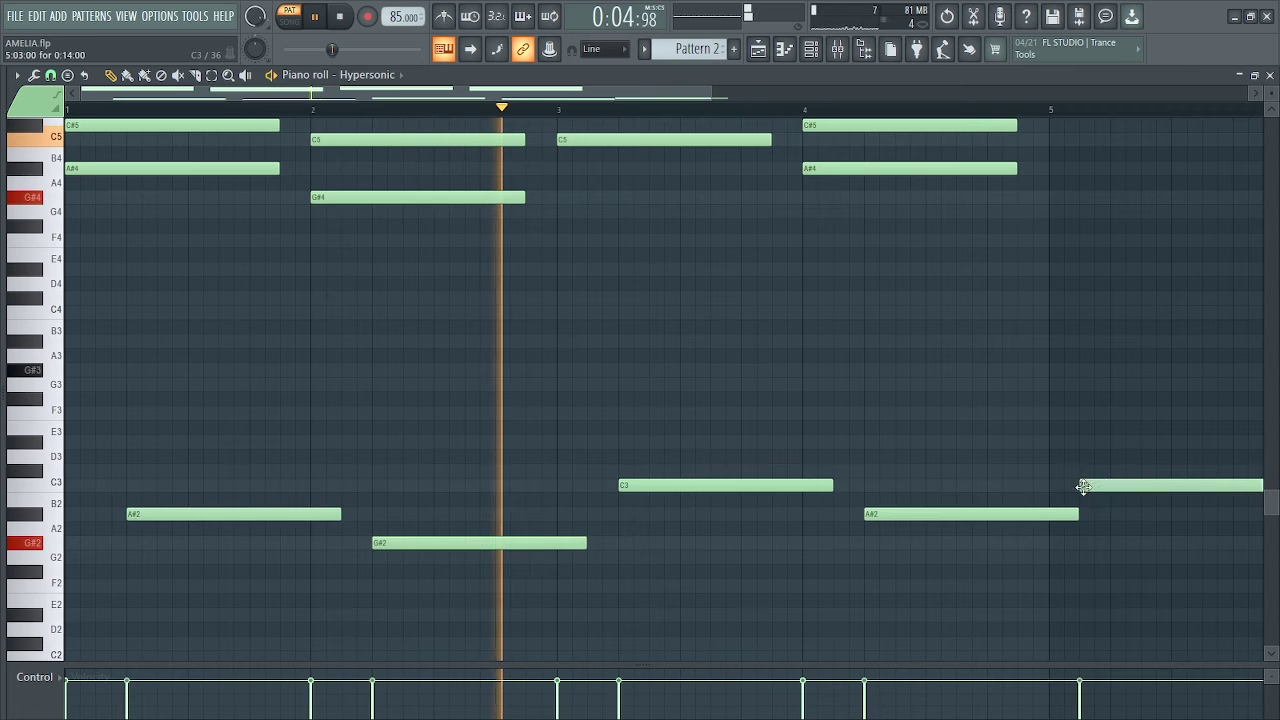
right_click(1086, 487)
left_click_drag(1080, 511, 1047, 514)
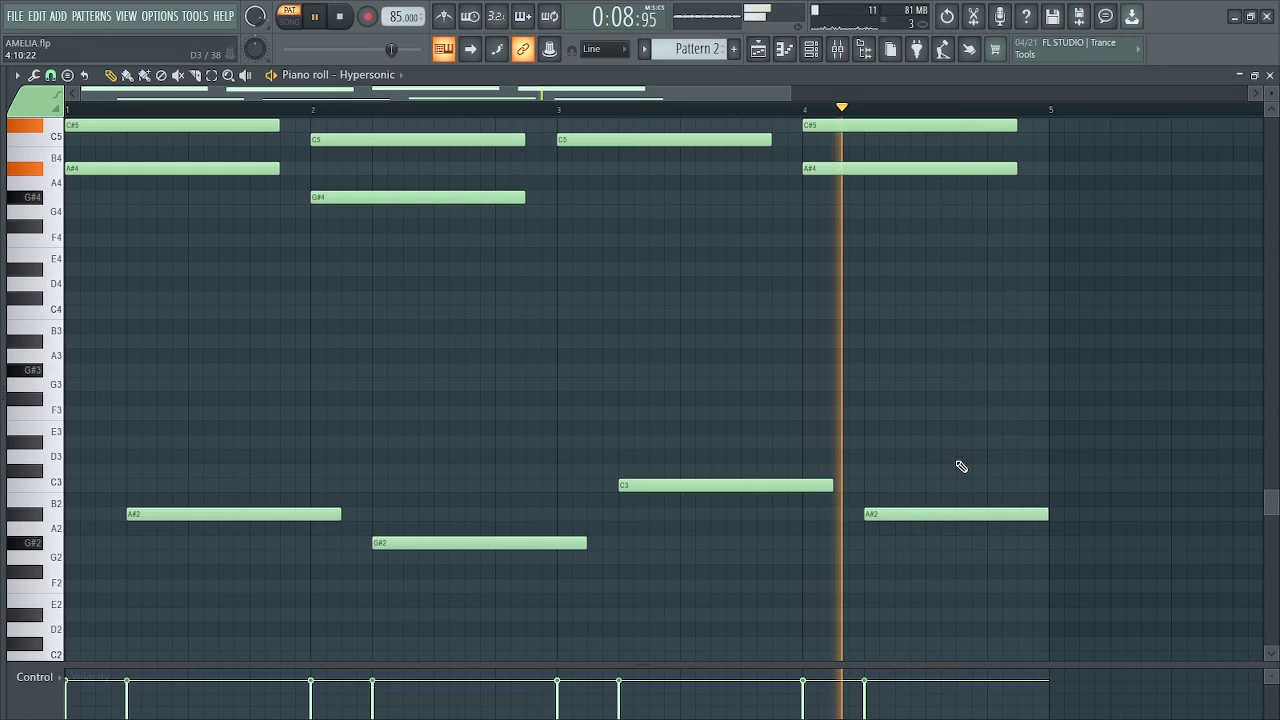
key("space")
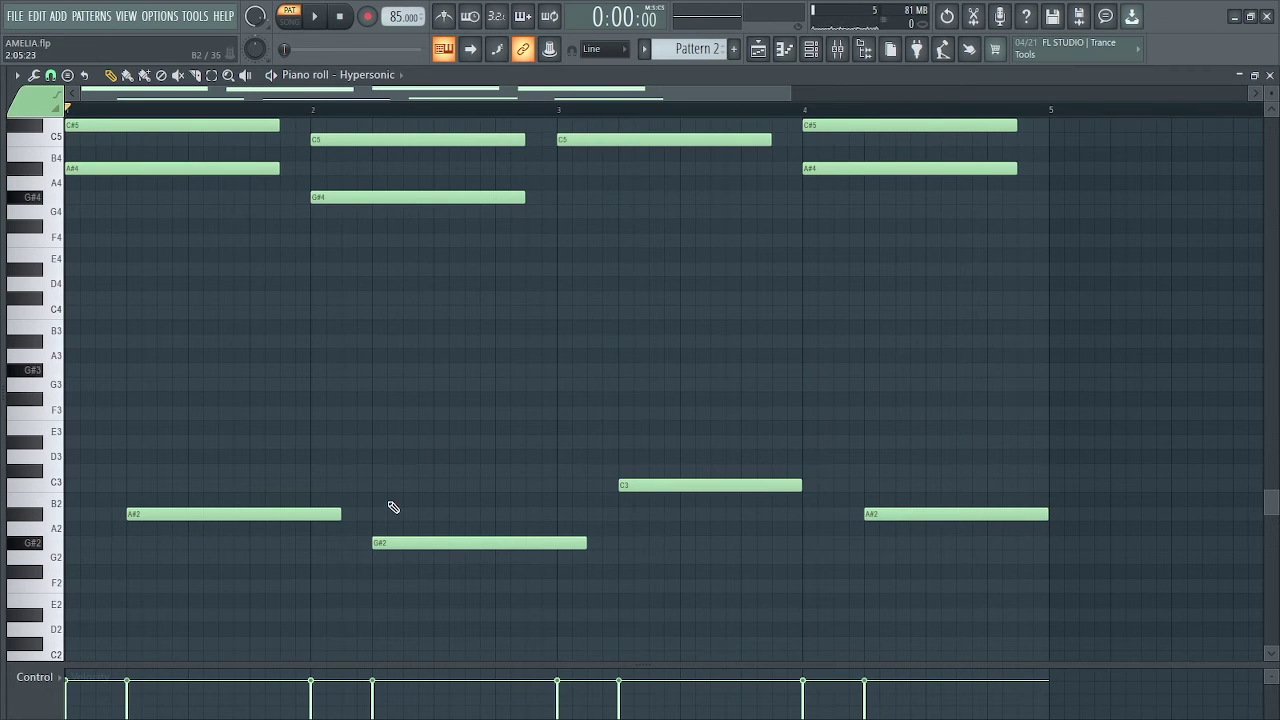
Apply a slight strum to the upper Hypersonic chords with the Strumizer and play the pattern
scroll(393, 507, "up", 2)
scroll(393, 503, "up", 2)
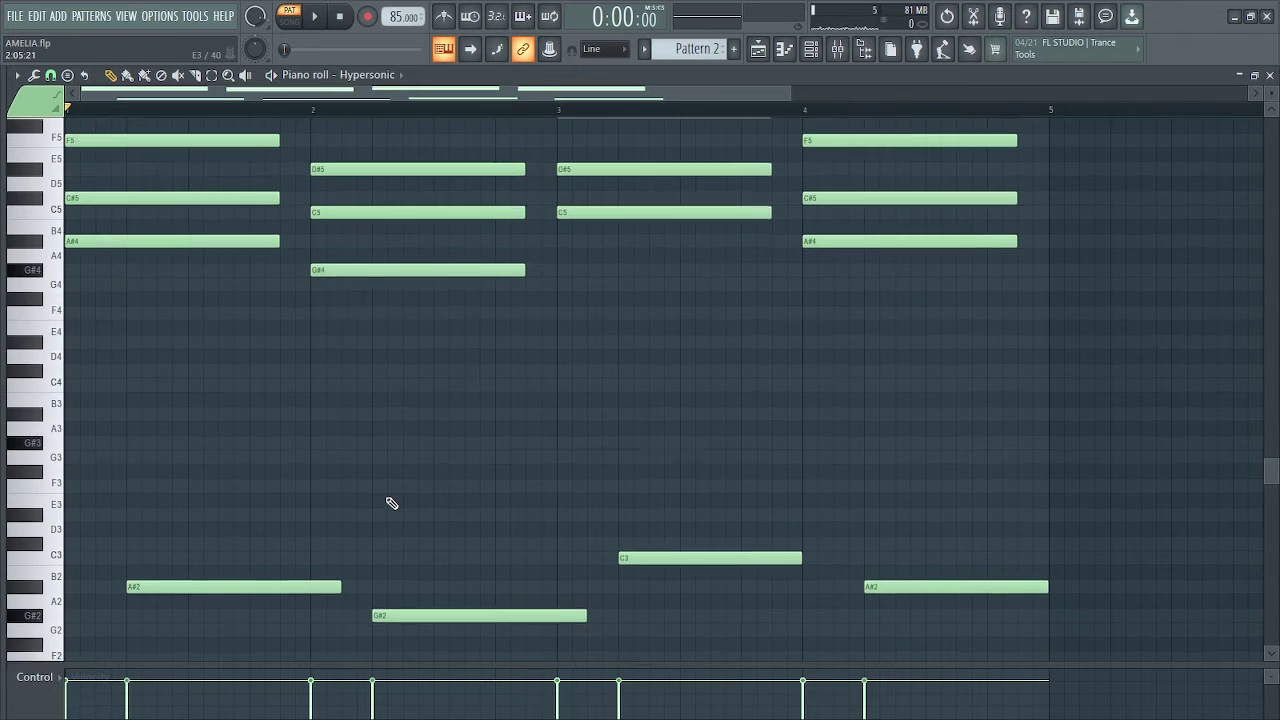
left_click_drag(1271, 93, 1271, 97)
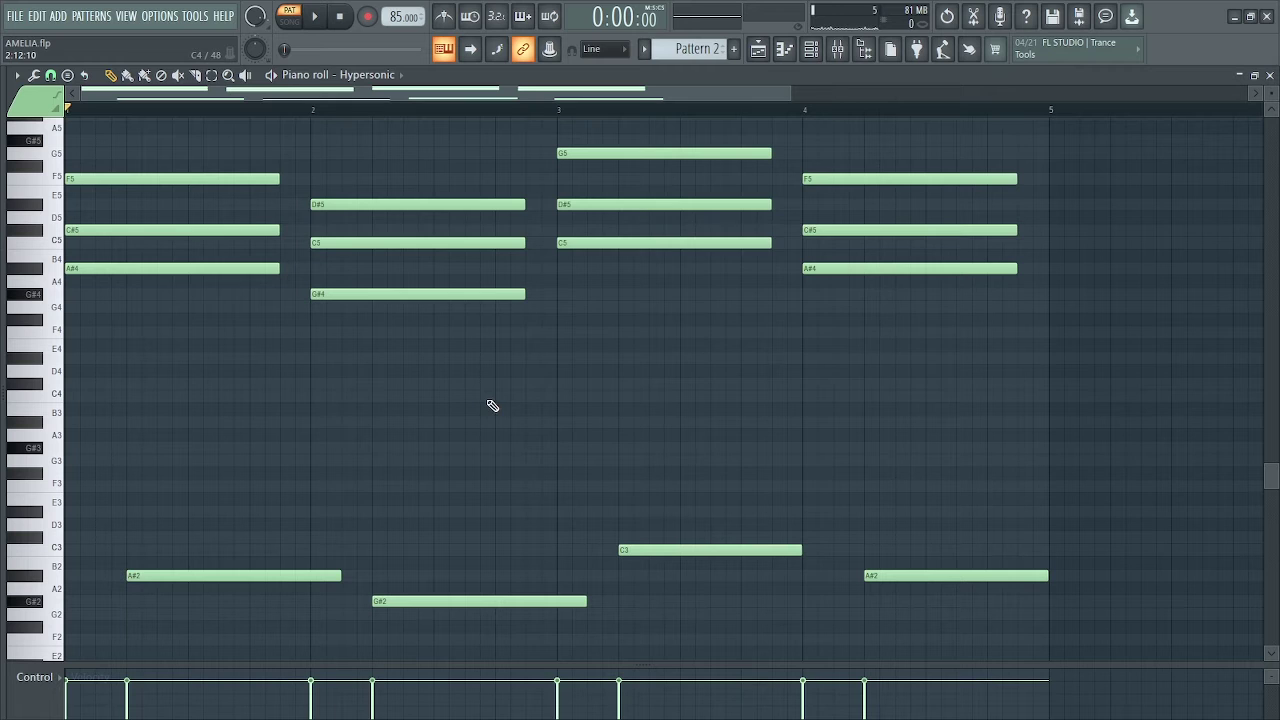
key("alt+s")
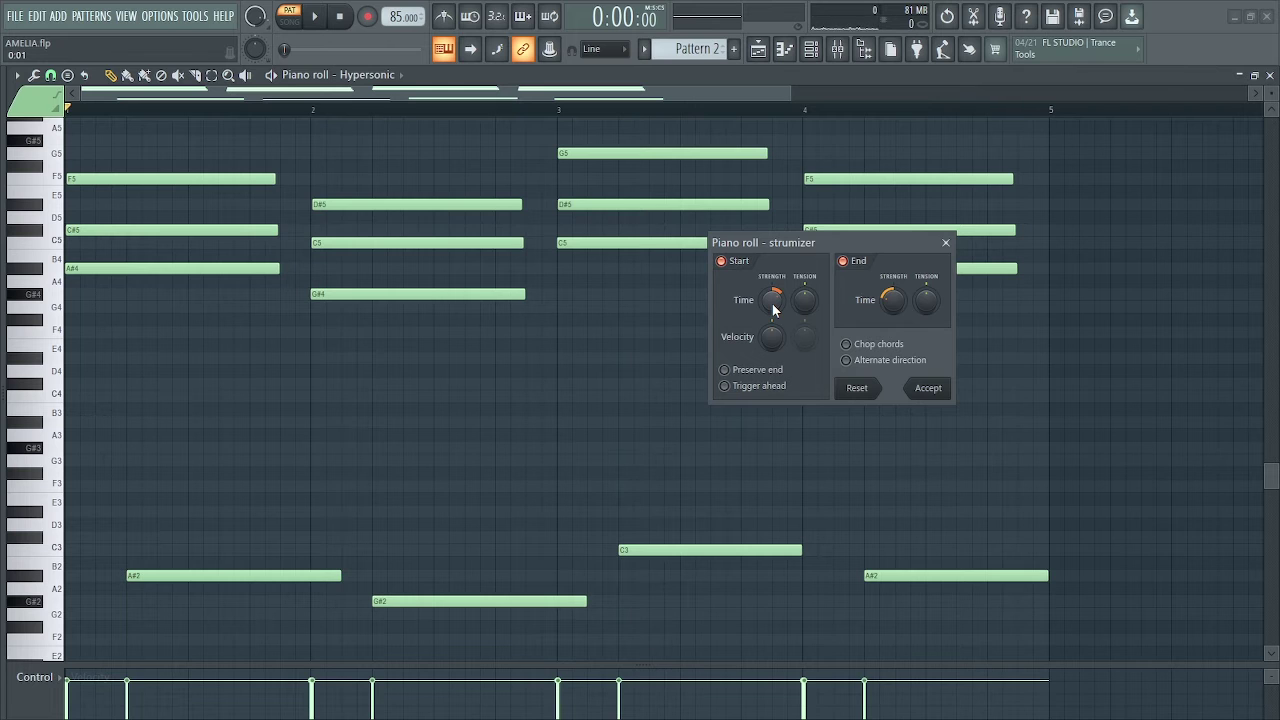
left_click(924, 390)
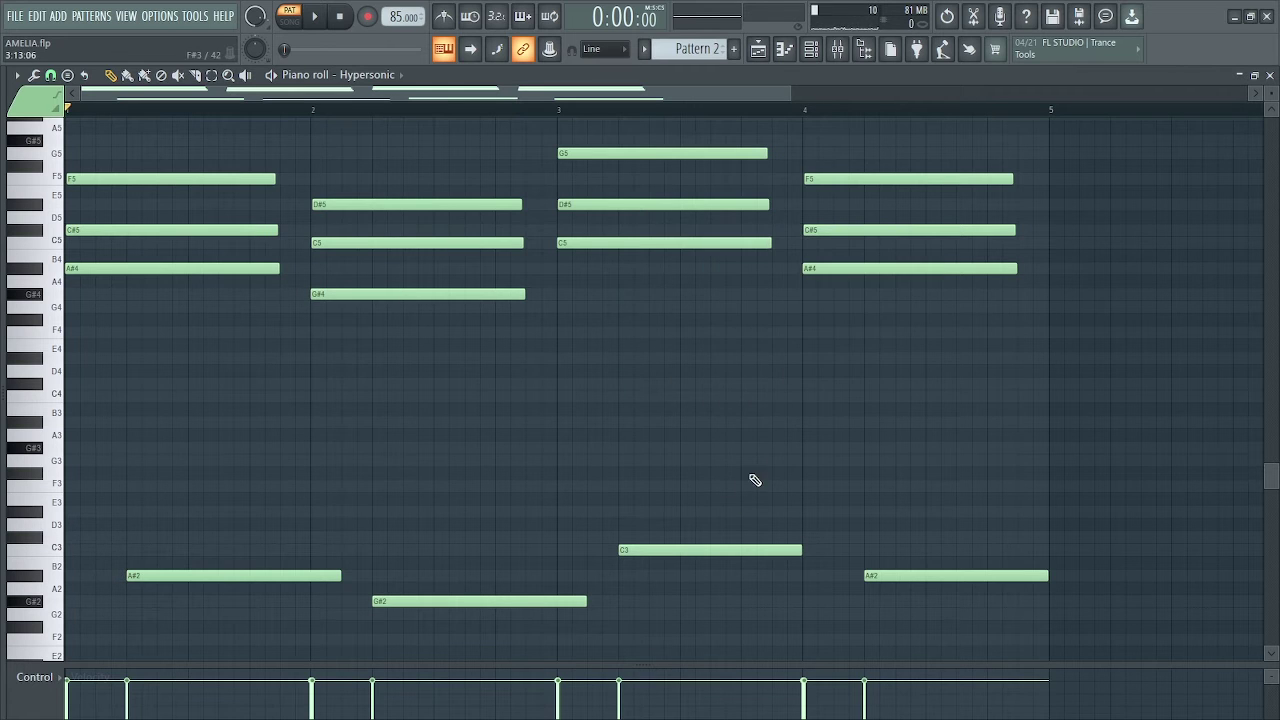
key("space")
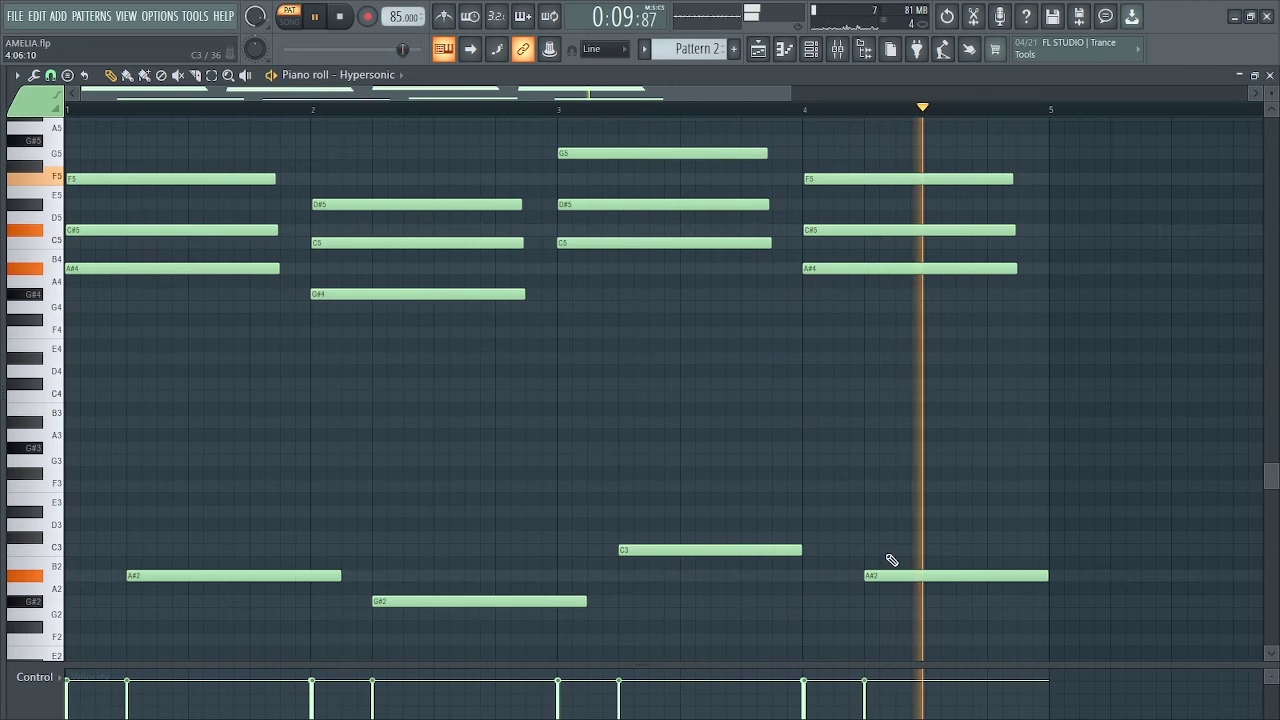
key("space")
Duplicate the four bass notes one octave up, start the copies half a beat earlier, and play the pattern
left_click_drag(223, 508, 1017, 634)
mouse_move(621, 549)
left_mouse_down()
mouse_move(663, 549)
mouse_move(626, 550)
left_mouse_up()
key("ctrl+Up")
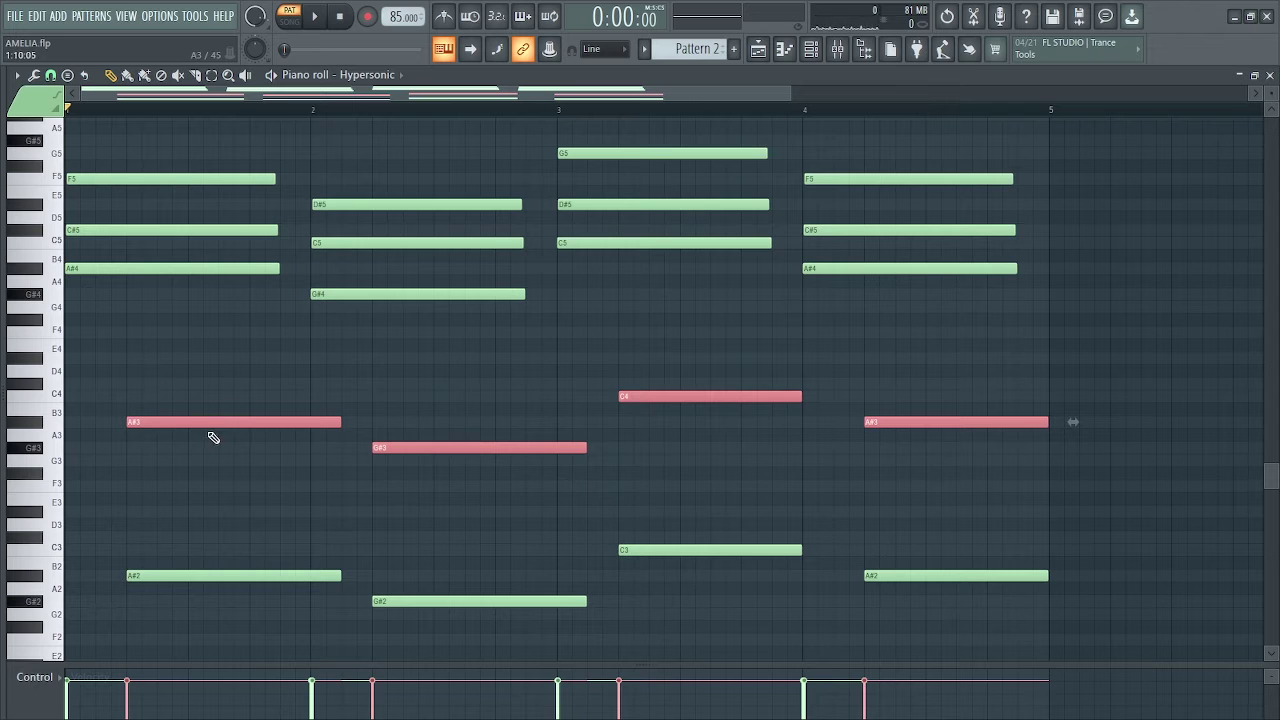
left_click_drag(207, 421, 177, 421)
key("space")
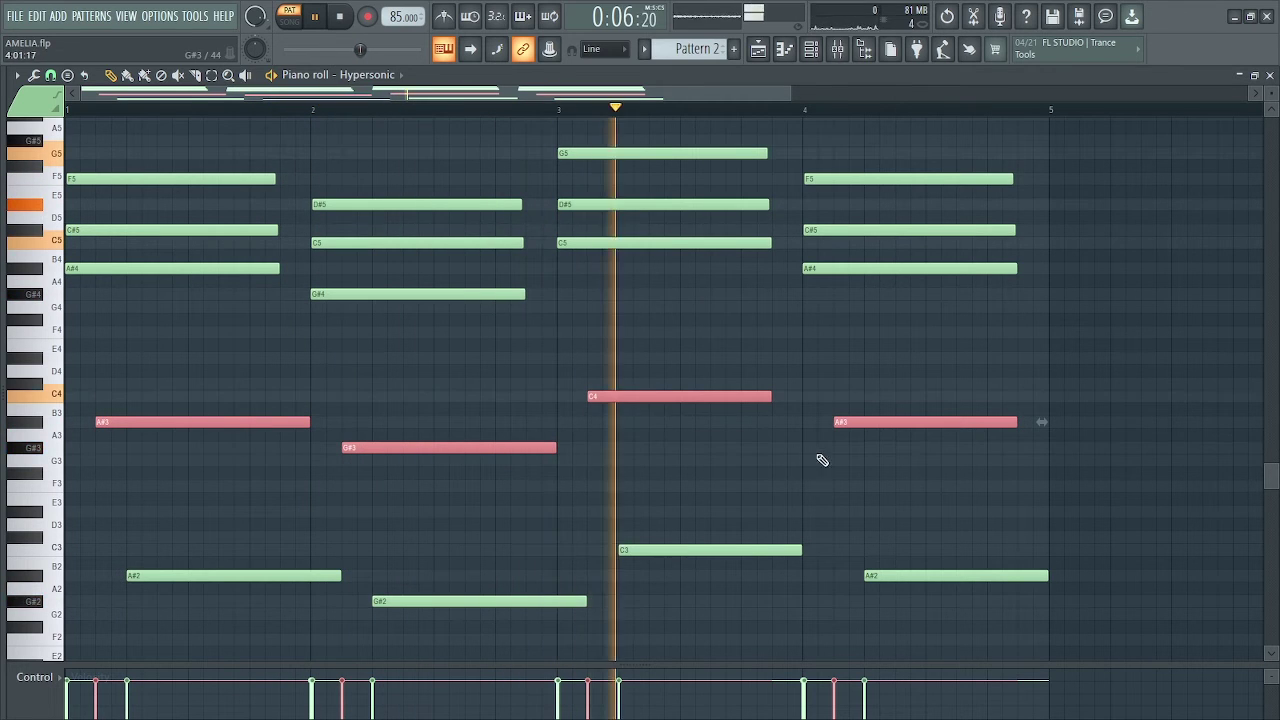
left_click(868, 475)
right_click(895, 477)
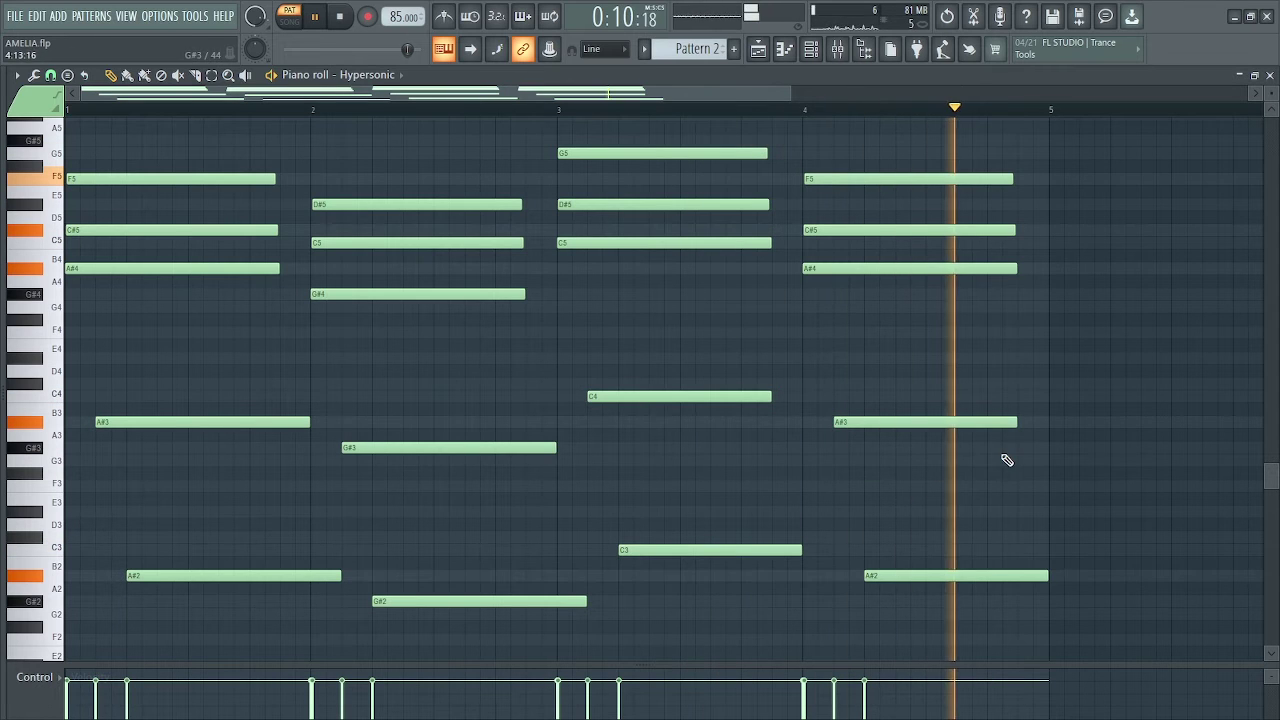
key("space")
Unmute the AMELIA melody on Track 1 in the playlist and play it with Pattern 2 in song mode
left_click(764, 55)
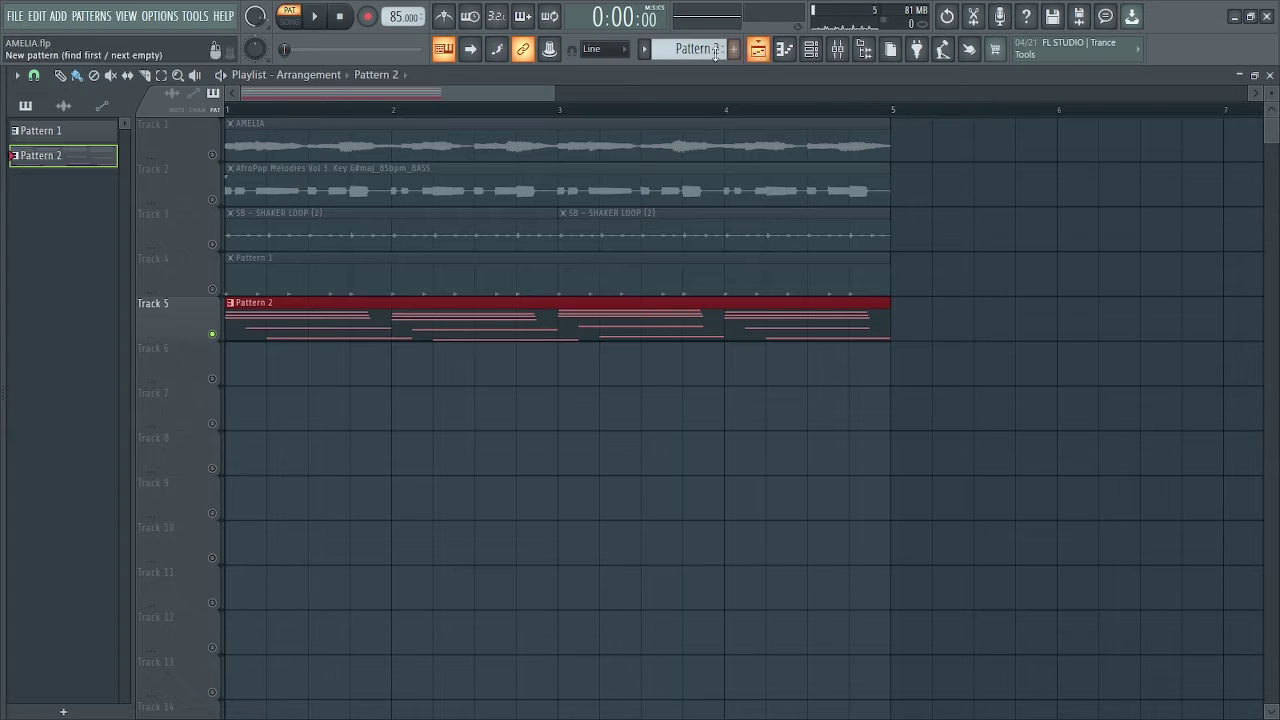
left_click(214, 155)
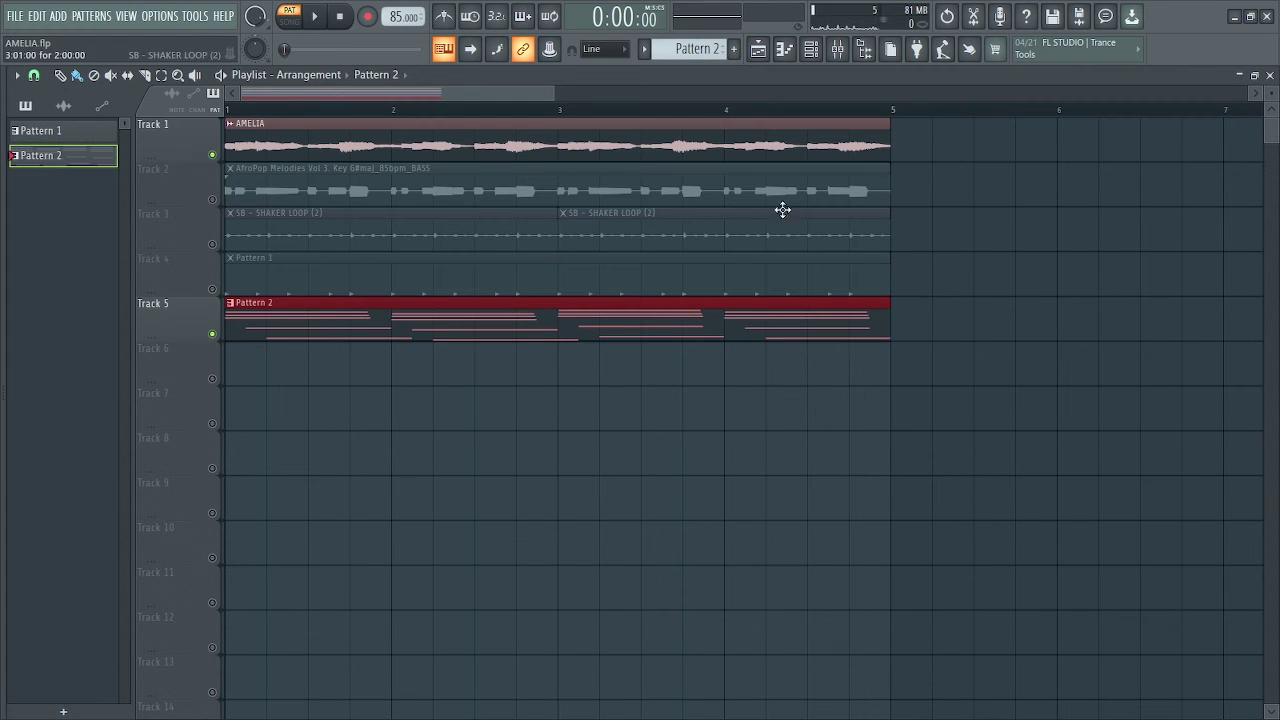
key("space")
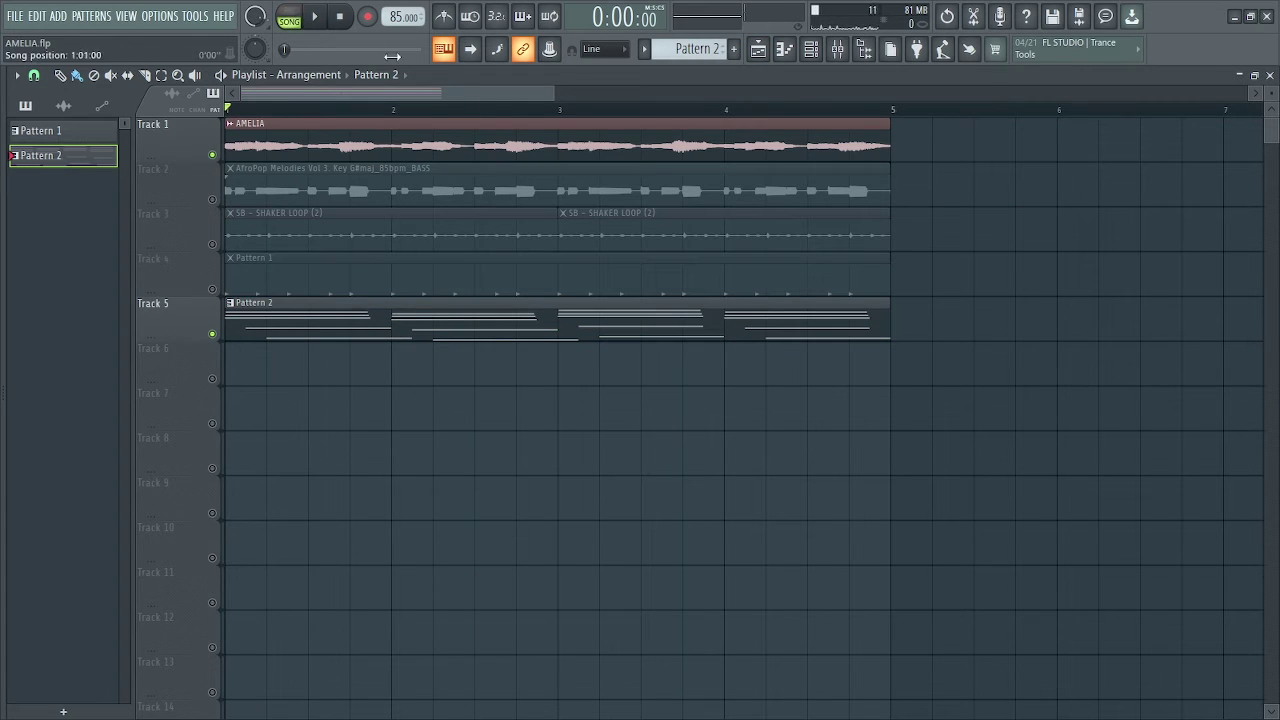
key("space")
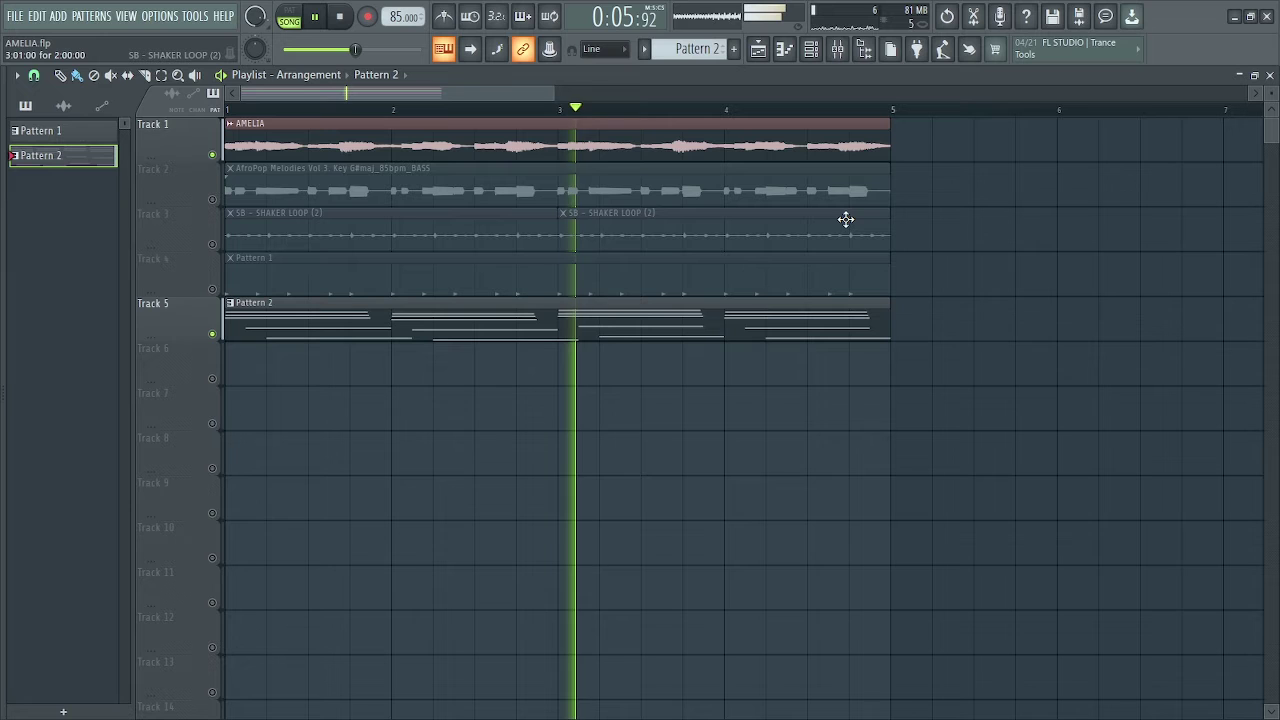
key("space")
double_click(657, 306)
left_click_drag(490, 95, 199, 95)
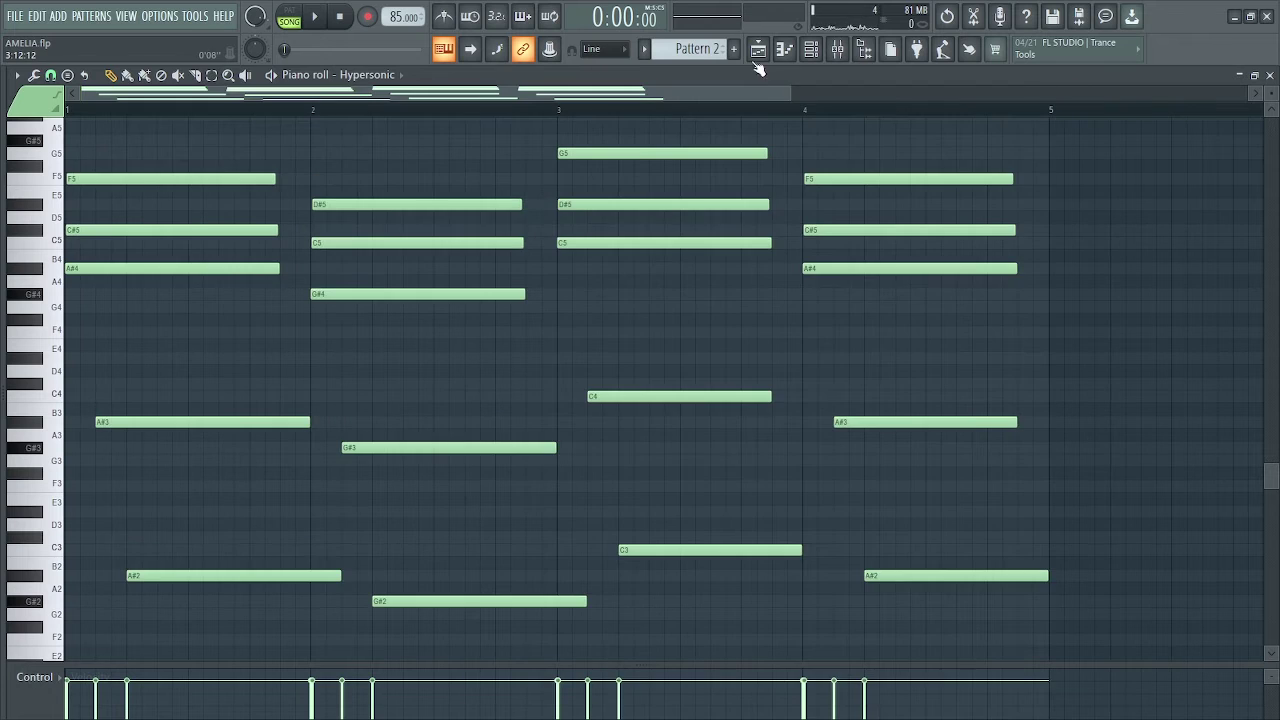
left_click(758, 50)
Unmute the bass, shaker and Pattern 1 tracks and play the full arrangement
left_click(212, 244)
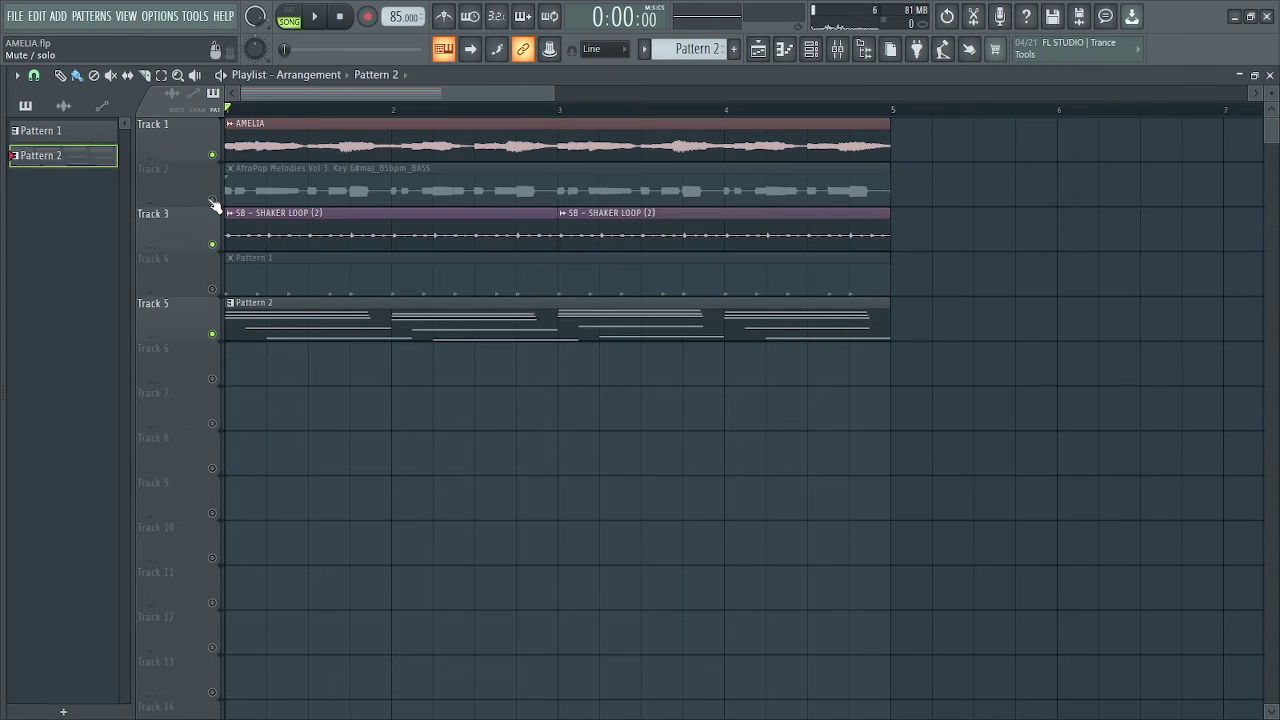
left_click(212, 199)
left_click(212, 289)
key("space")
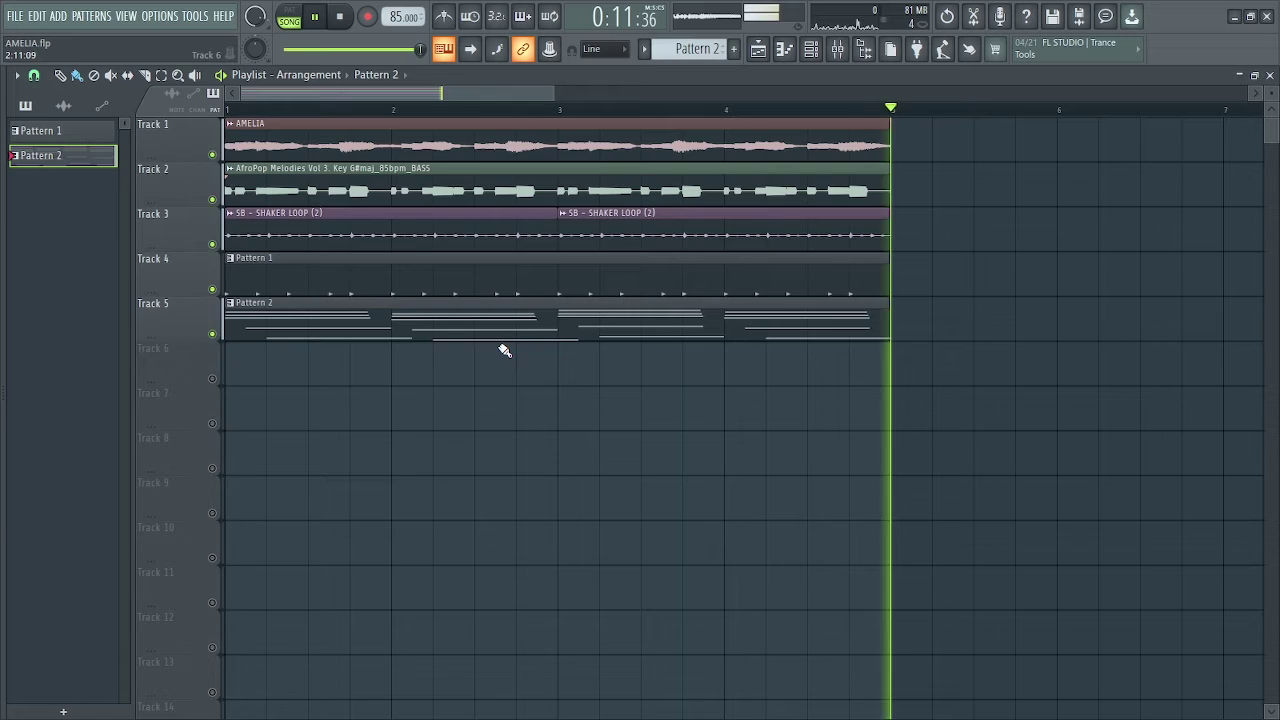
key("space")
Mute the eight low Hypersonic notes of Pattern 2, unmute them again, and return to the playlist
double_click(414, 334)
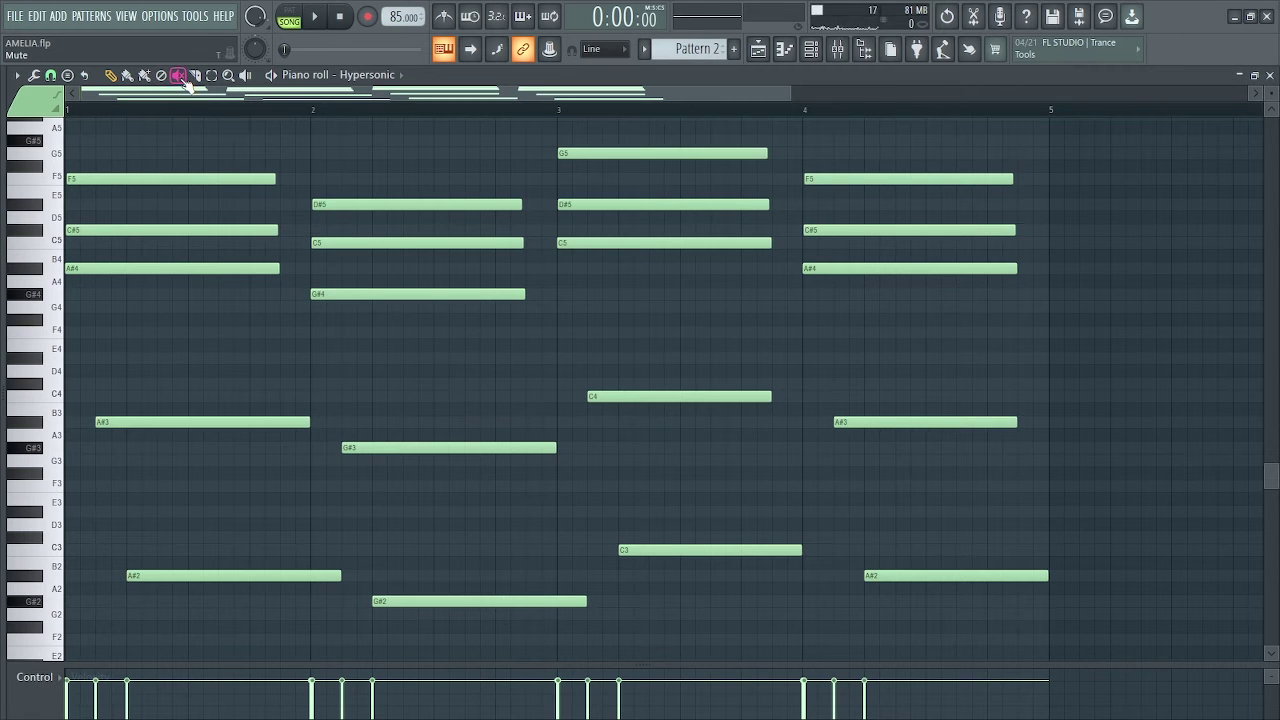
left_click_drag(123, 374, 900, 608)
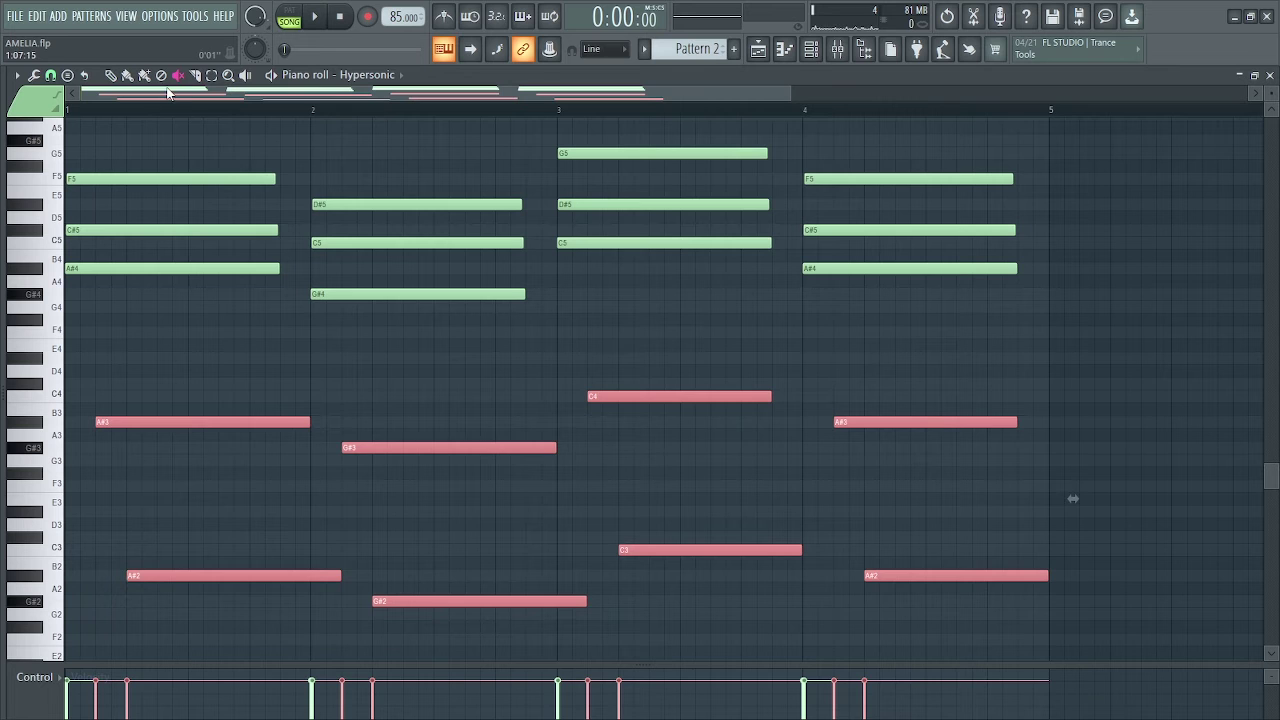
mouse_move(196, 406)
left_mouse_down()
mouse_move(226, 516)
mouse_move(563, 404)
mouse_move(694, 571)
left_mouse_up()
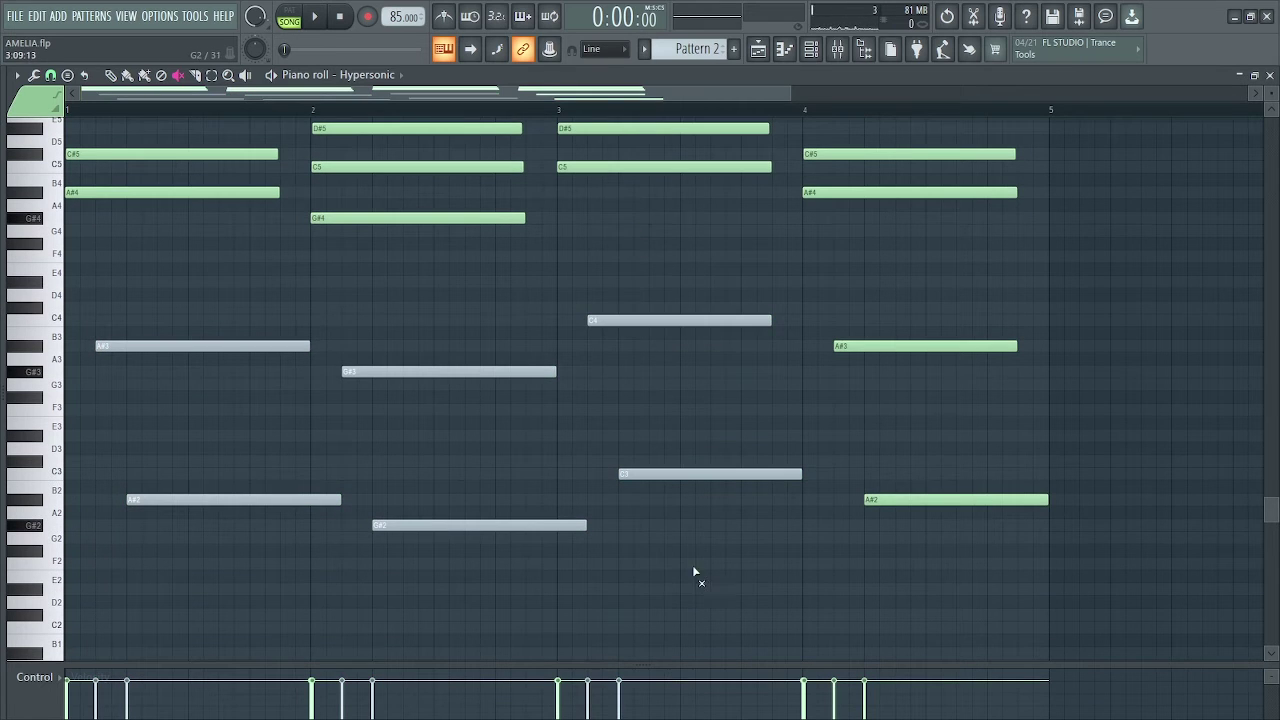
left_click_drag(971, 316, 957, 597)
scroll(209, 358, "up", 1)
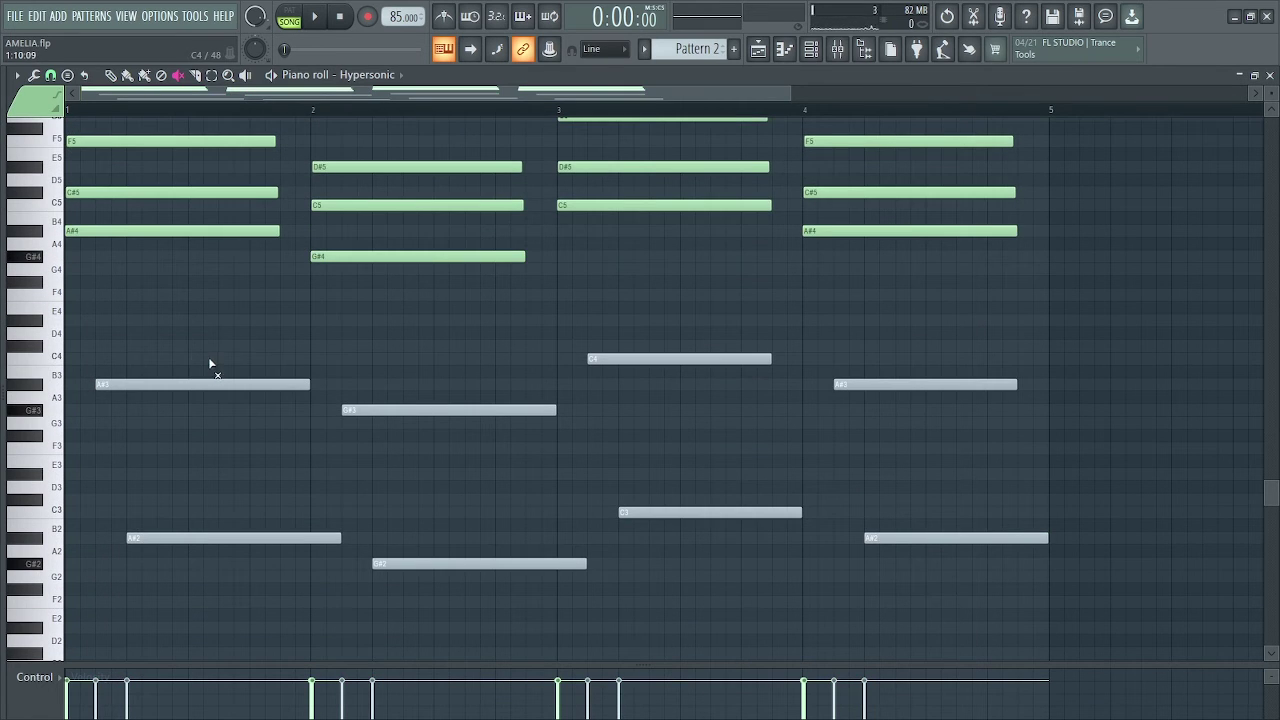
mouse_move(183, 348)
left_mouse_down()
mouse_move(674, 337)
mouse_move(889, 403)
mouse_move(960, 597)
left_mouse_up()
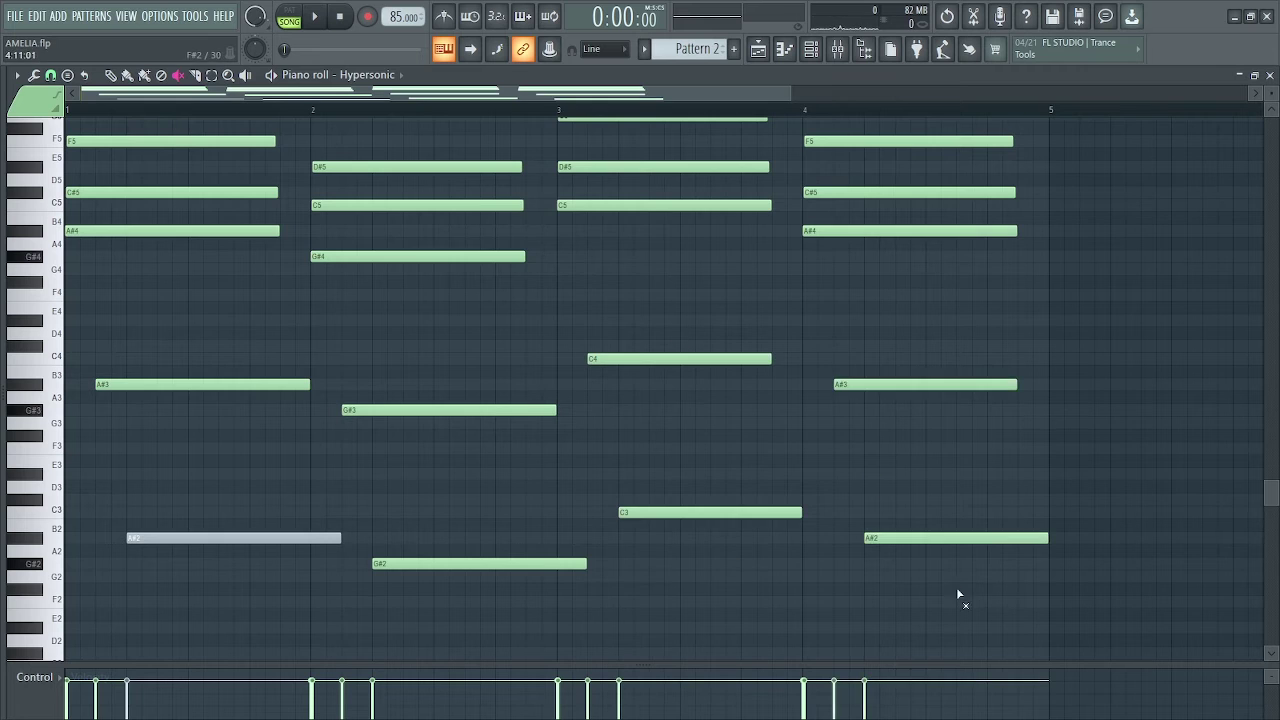
key("F5")
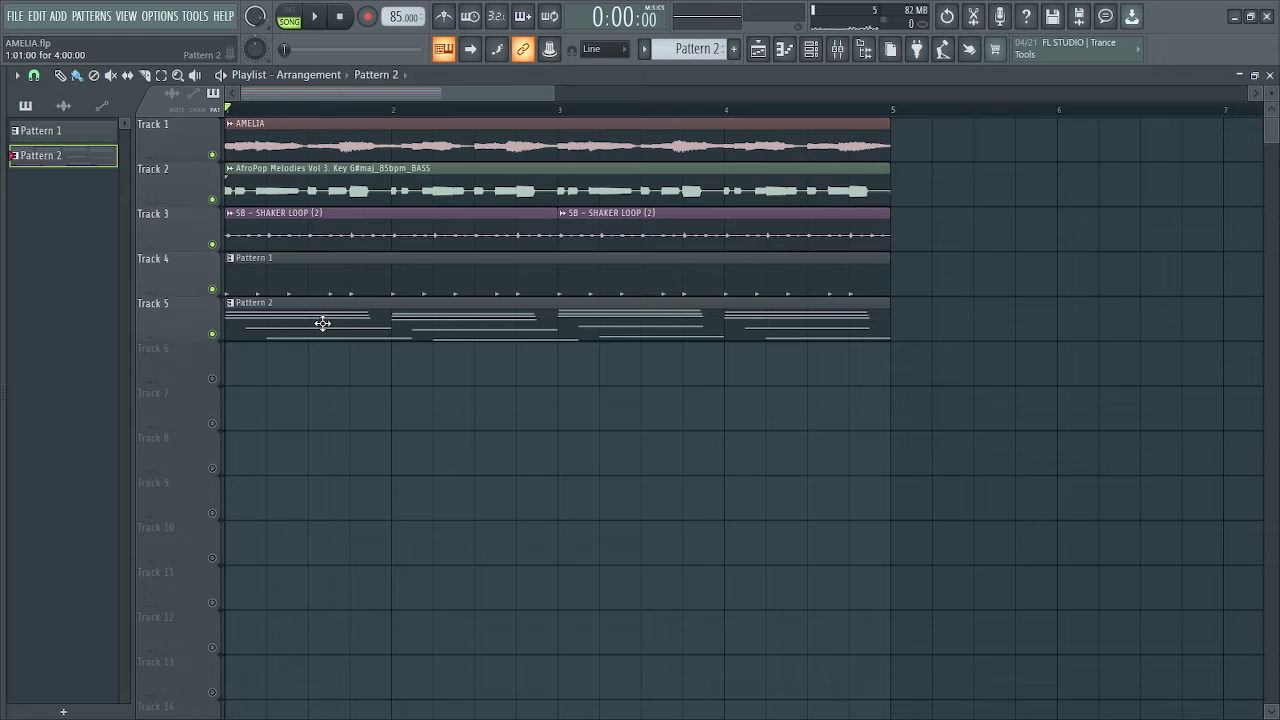
Move the bass loop clip to Track 5 and shift the shaker, Pattern 1 and Pattern 2 clips up to Tracks 2 to 4
left_click(212, 199)
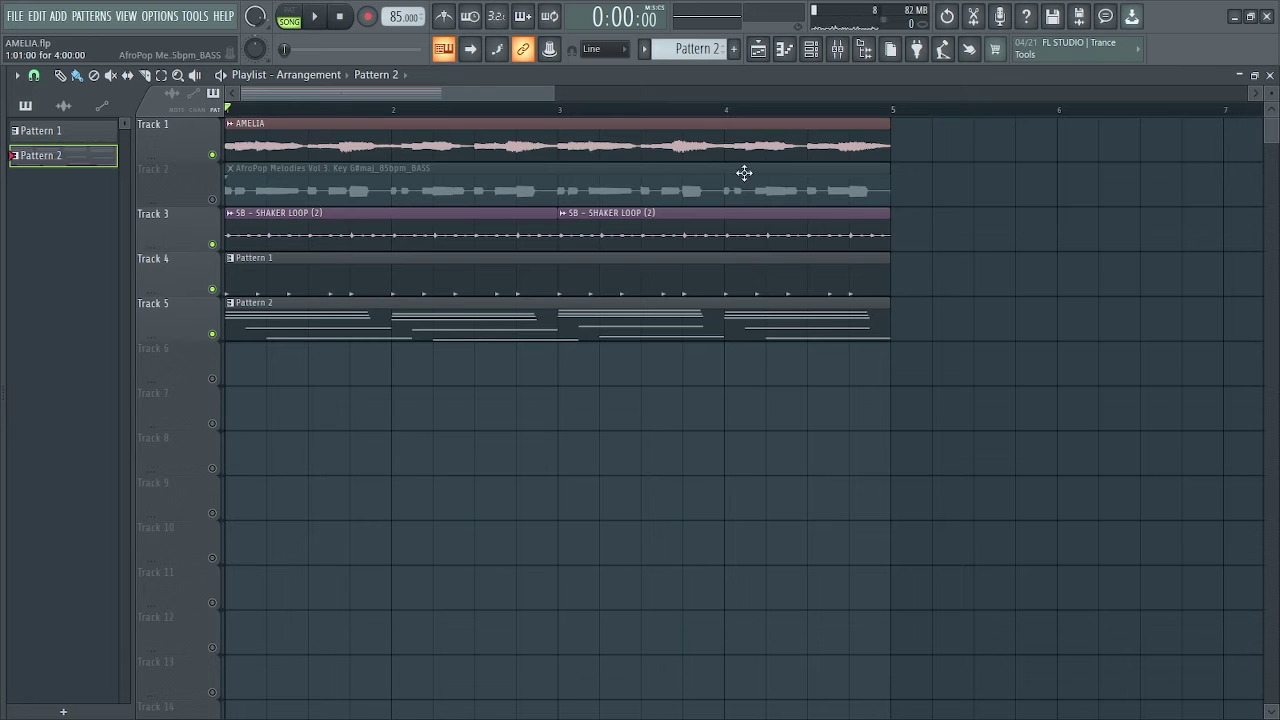
left_click_drag(547, 175, 547, 355)
left_click_drag(922, 206, 251, 302)
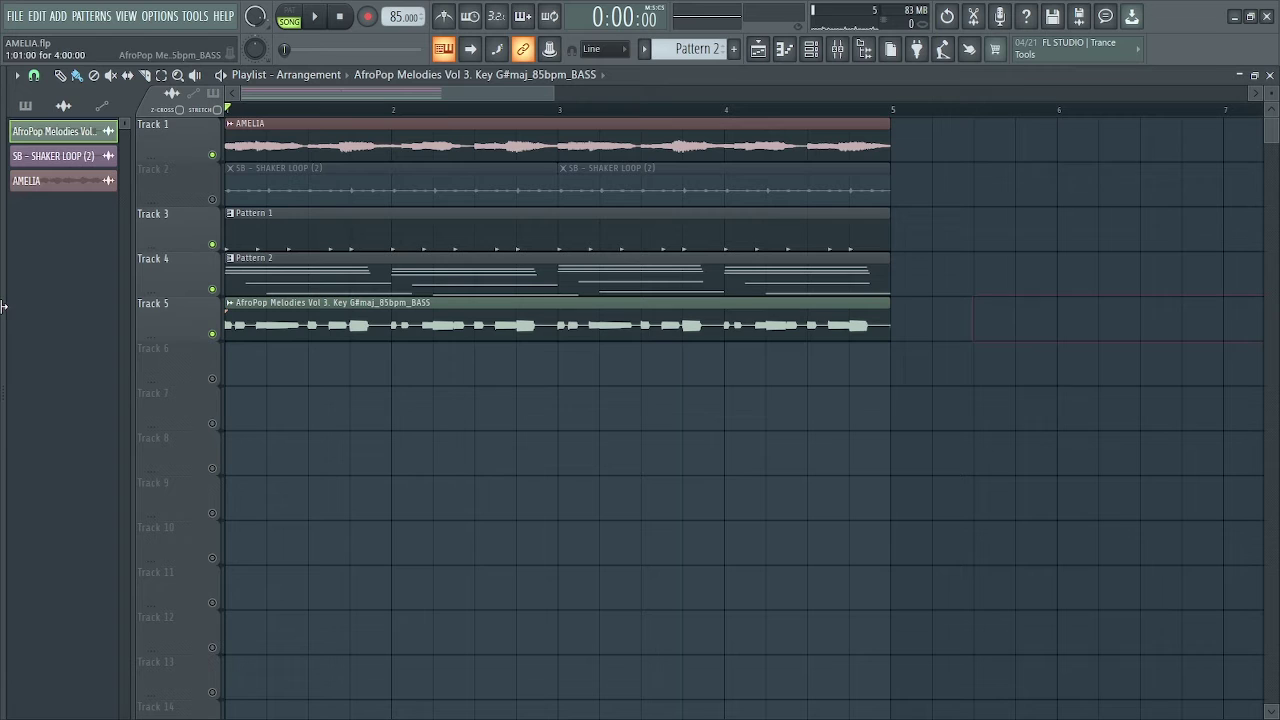
Mute the bass loop on Track 5, unmute the shaker loop on Track 2, and play the arrangement
left_click(212, 334)
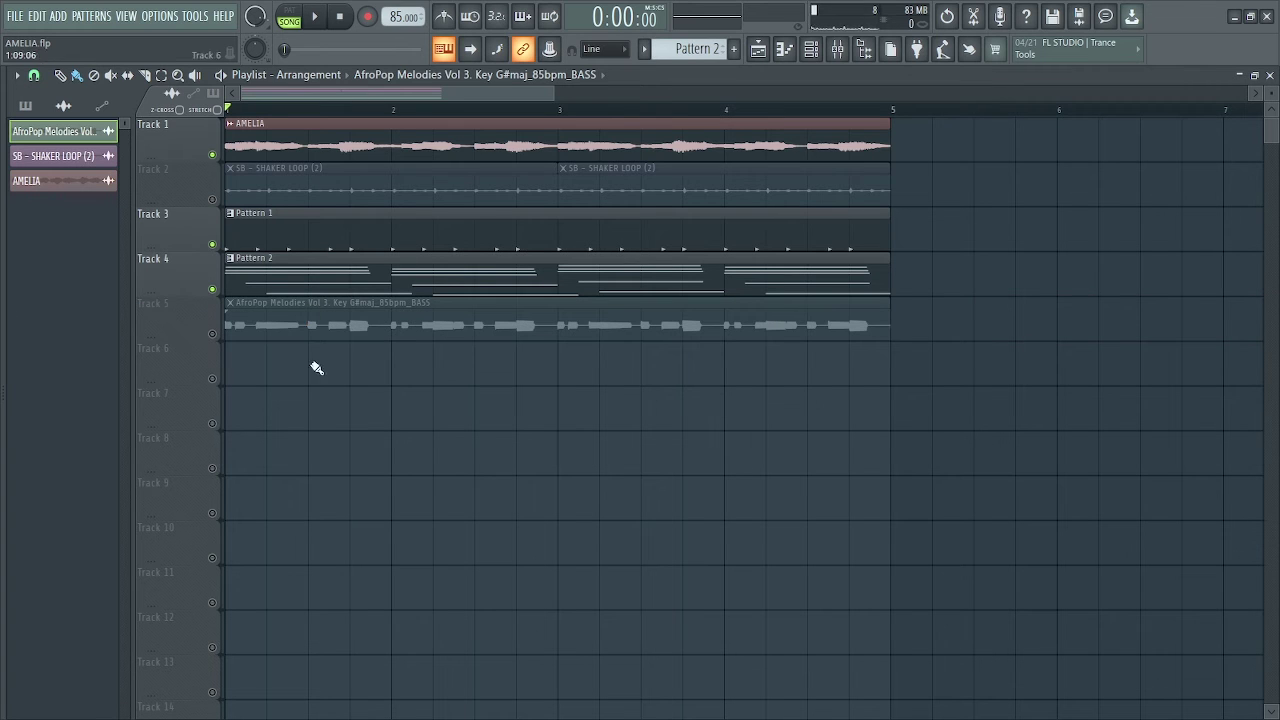
left_click(212, 199)
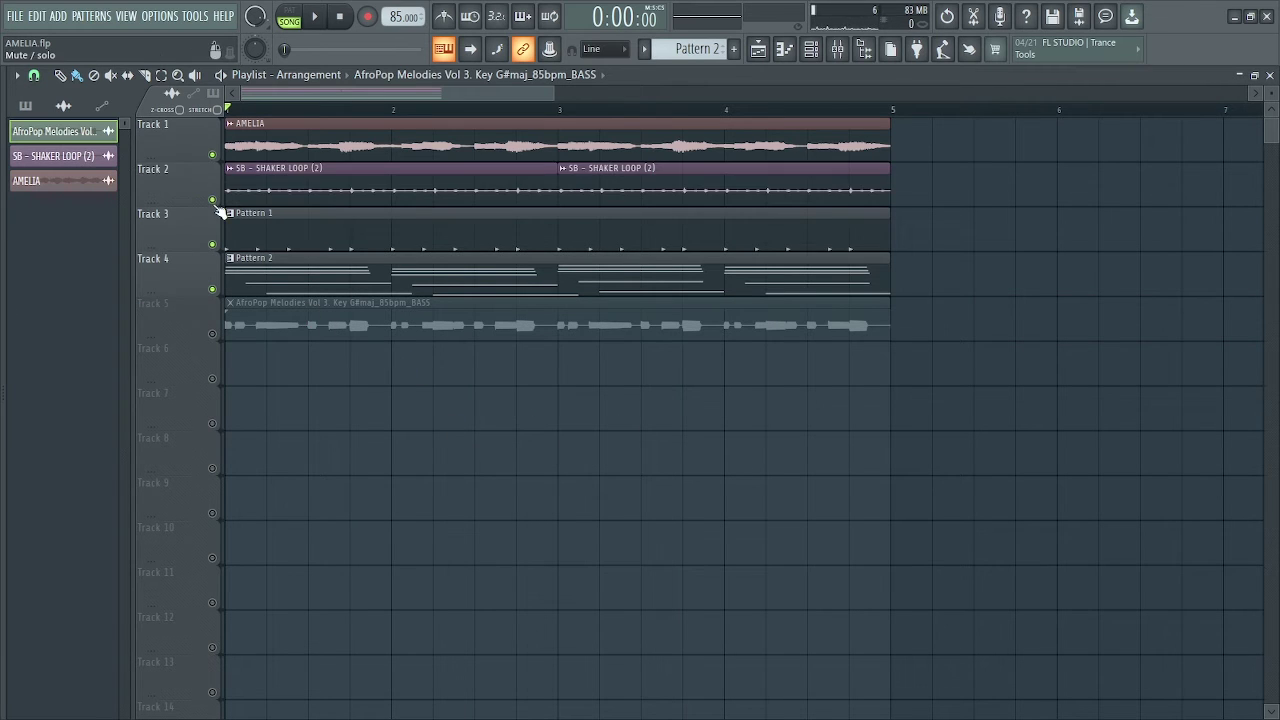
key("space")
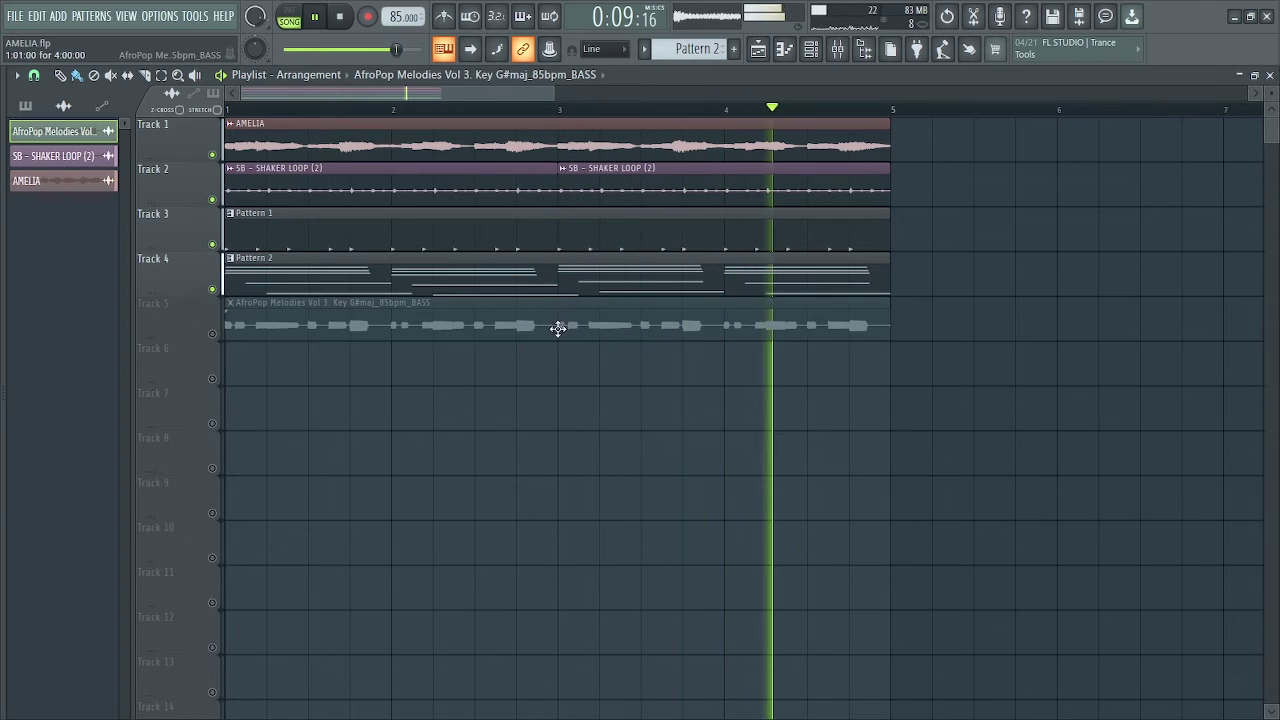
Mute the eight low Hypersonic notes of Pattern 2 and unmute the bass loop on Track 5 in the playlist
double_click(412, 286)
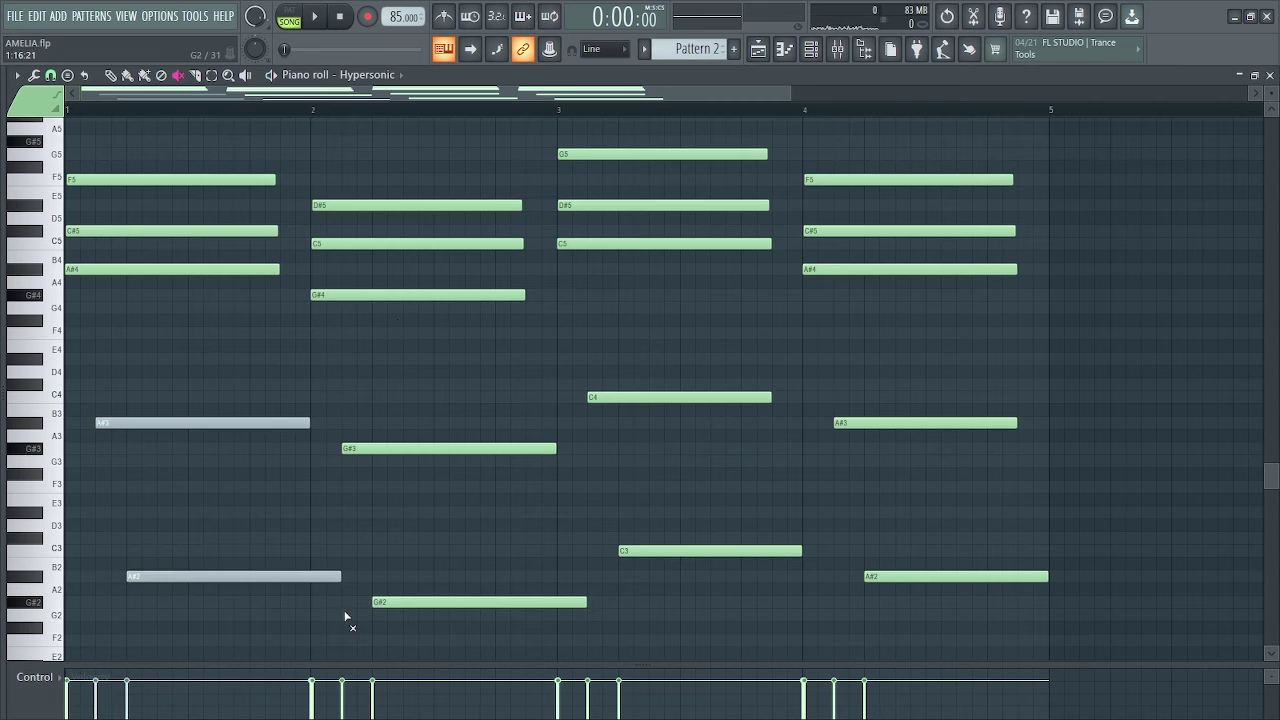
left_click_drag(456, 440, 483, 622)
left_click_drag(692, 390, 702, 593)
left_click_drag(932, 415, 940, 590)
left_click(811, 50)
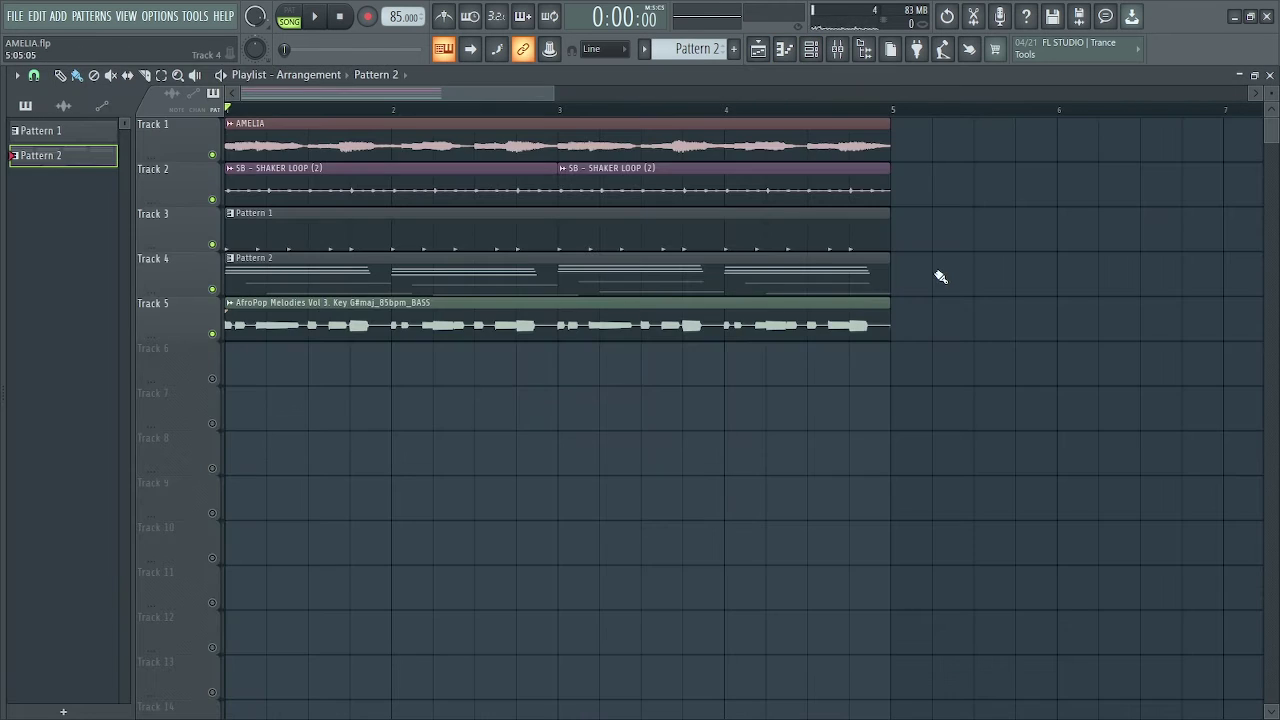
Swap the Pattern 2 and bass loop clips between Tracks 4 and 5, and select the empty Pattern 3
key("space")
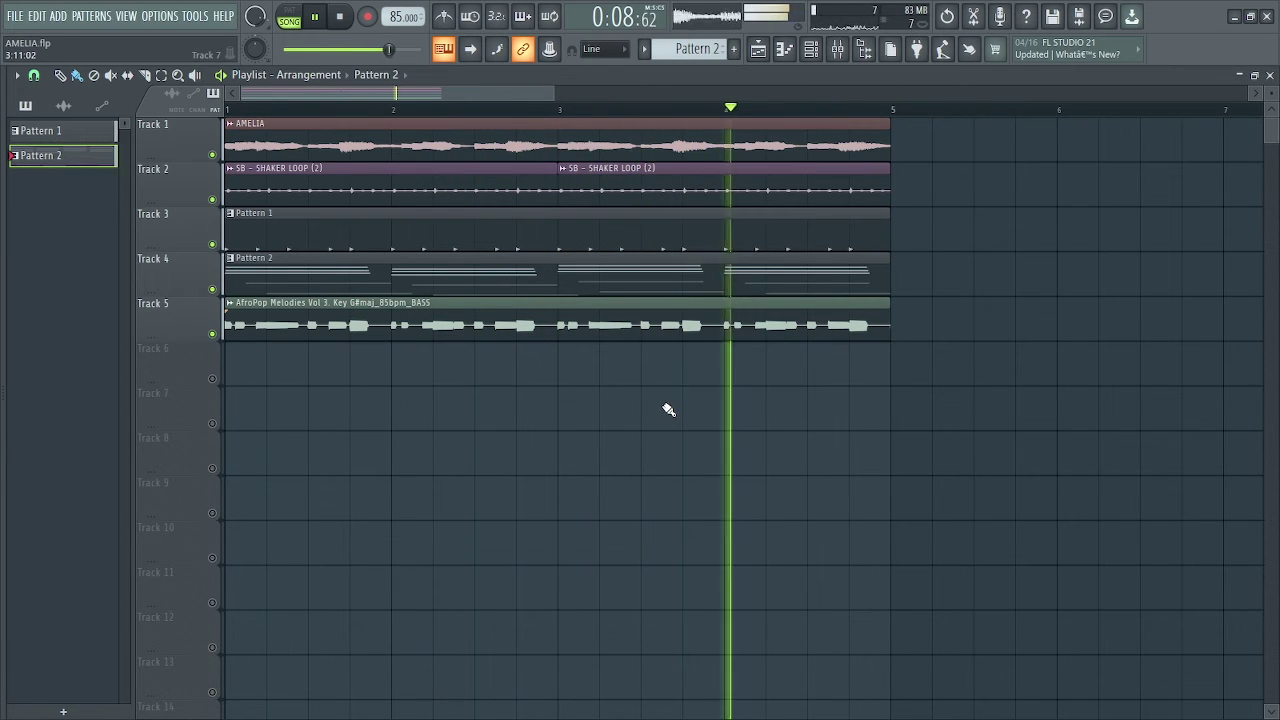
key("space")
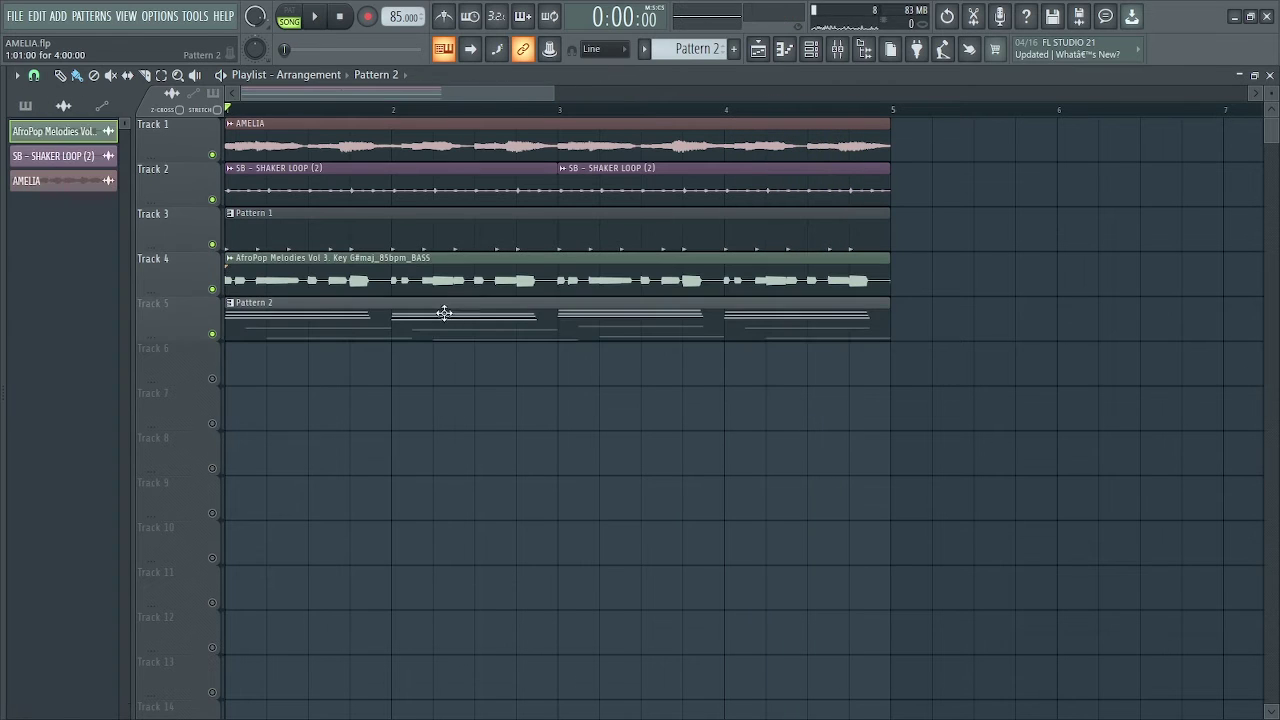
left_click(278, 330)
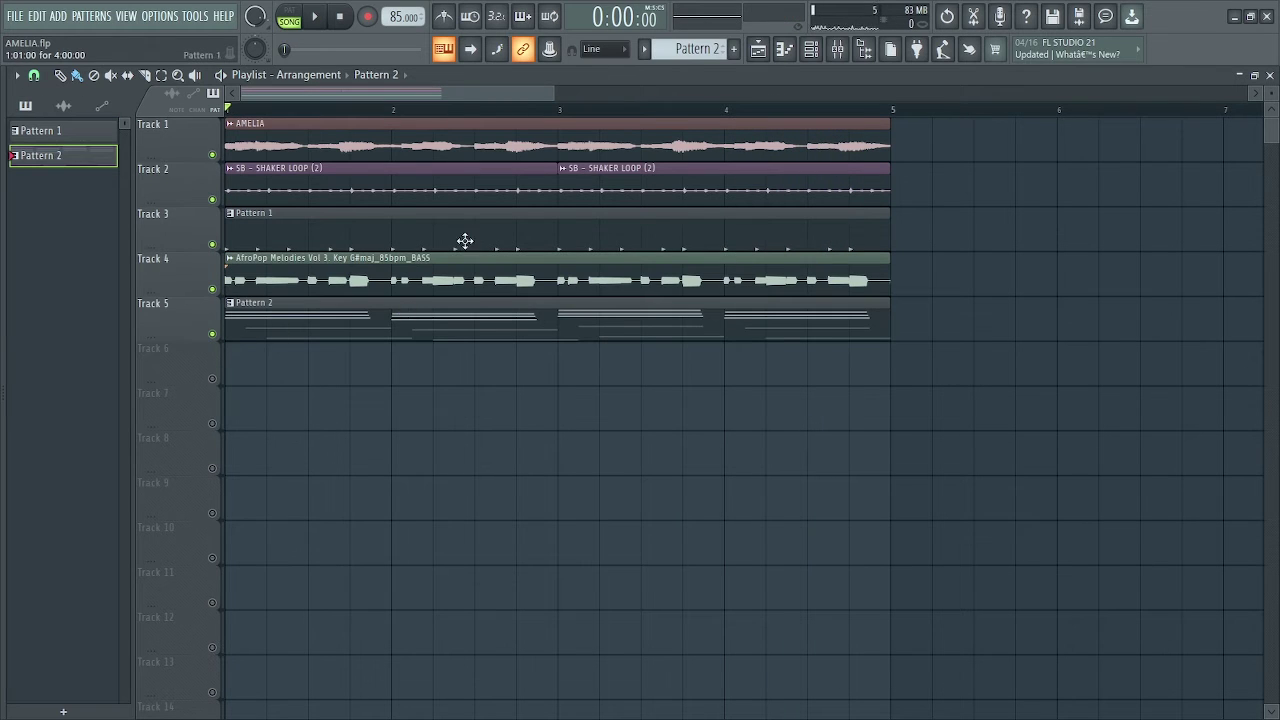
scroll(690, 52, "up", 1)
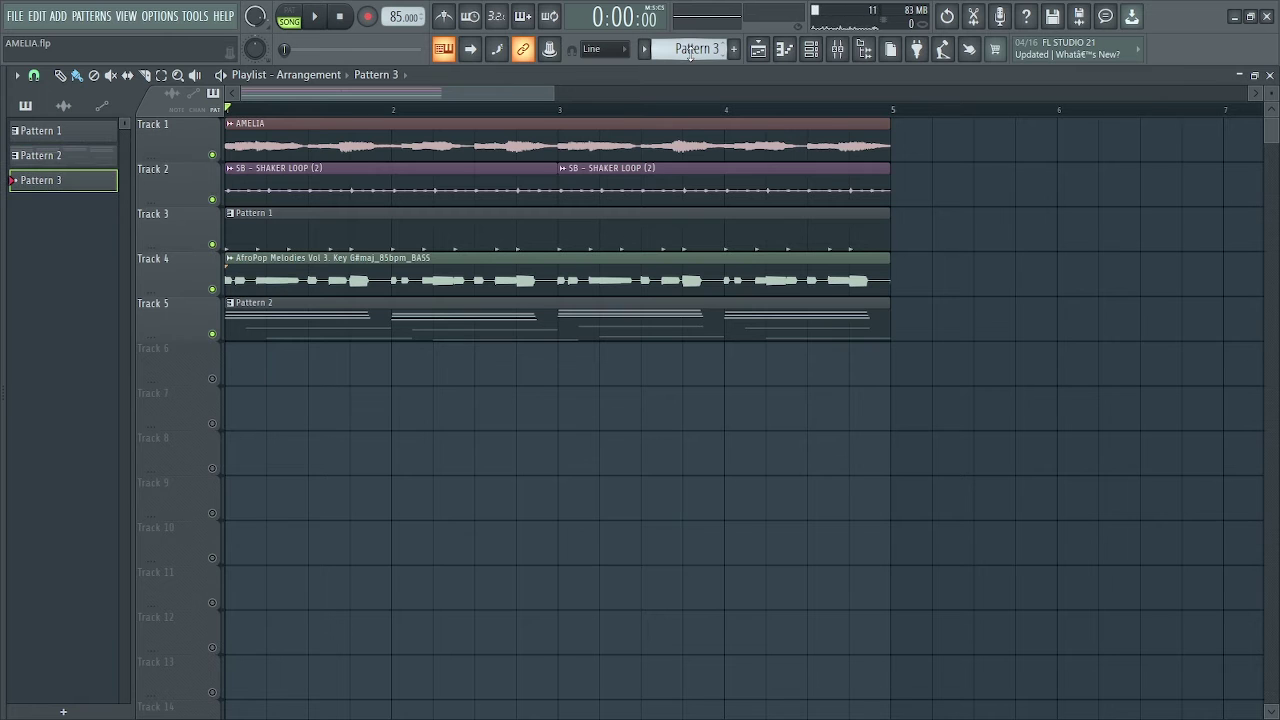
Open the channel rack for Pattern 2 and clone the Hypersonic channel
left_click(811, 52)
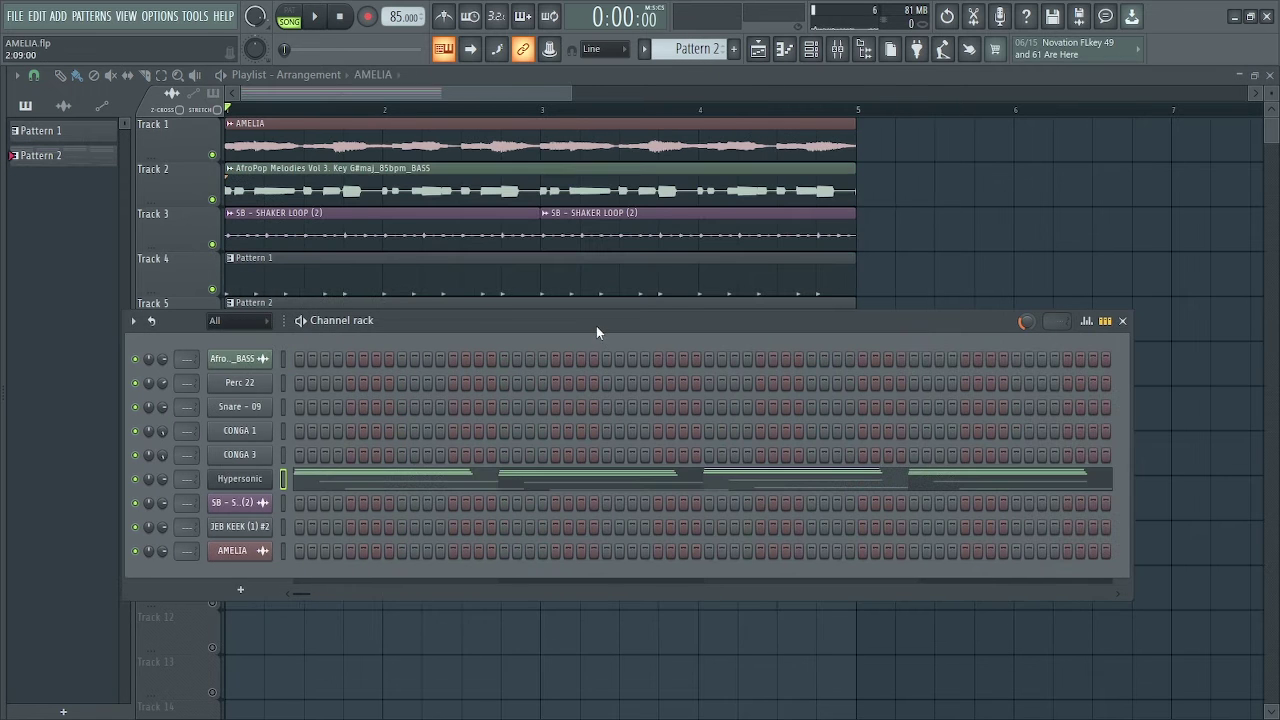
left_click_drag(596, 326, 587, 368)
right_click(228, 533)
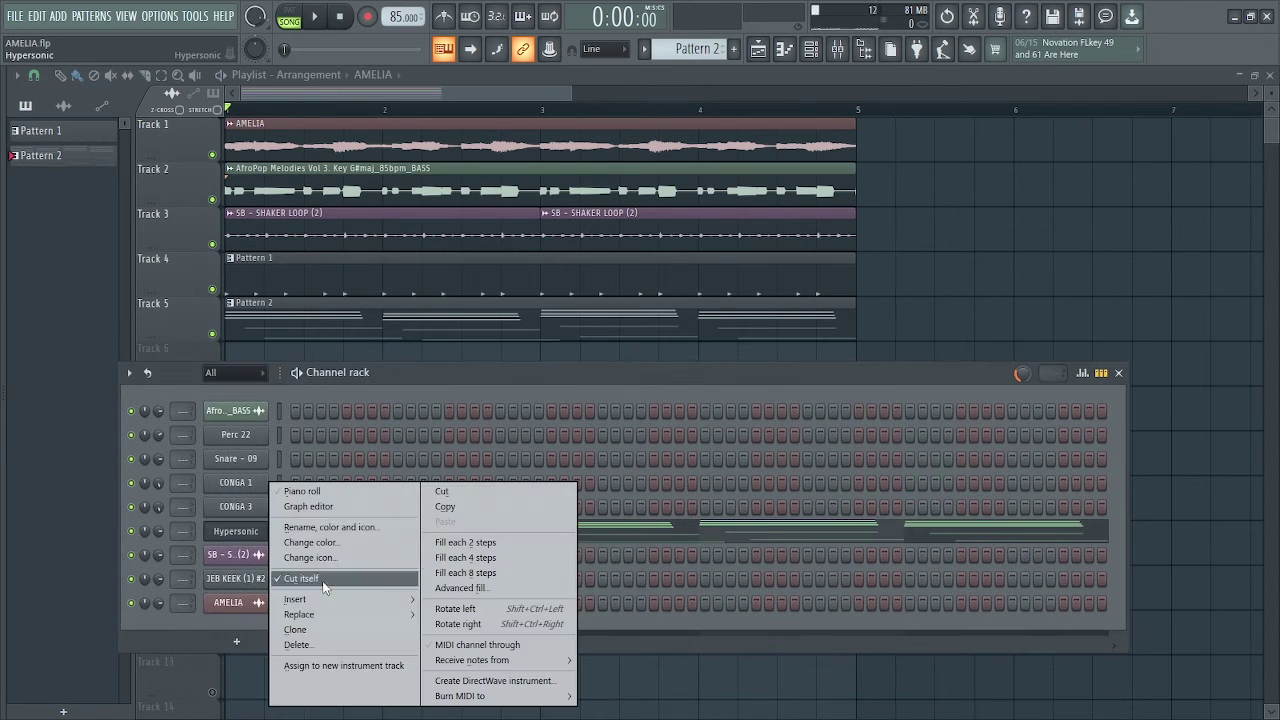
left_click(321, 632)
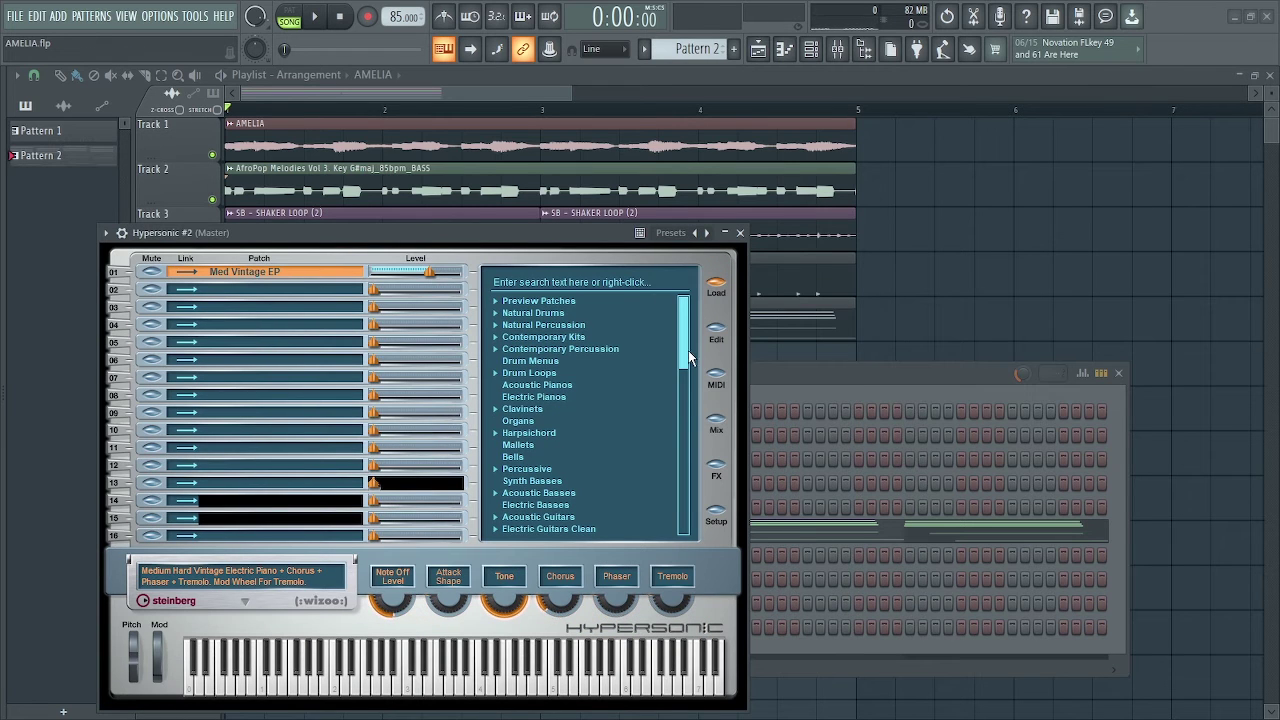
Load the Marimba patch from the Mallets category in Hypersonic #2 and close the plugin window
left_click_drag(684, 343, 684, 357)
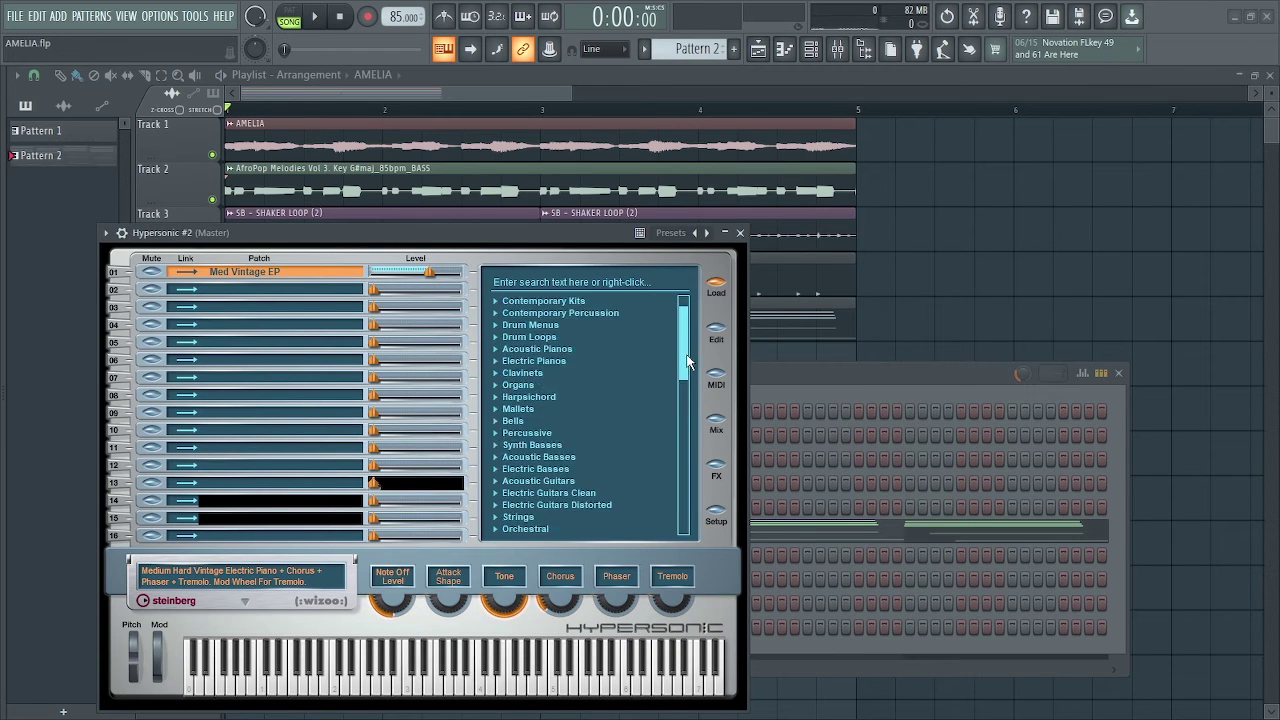
left_click(496, 409)
left_click(531, 445)
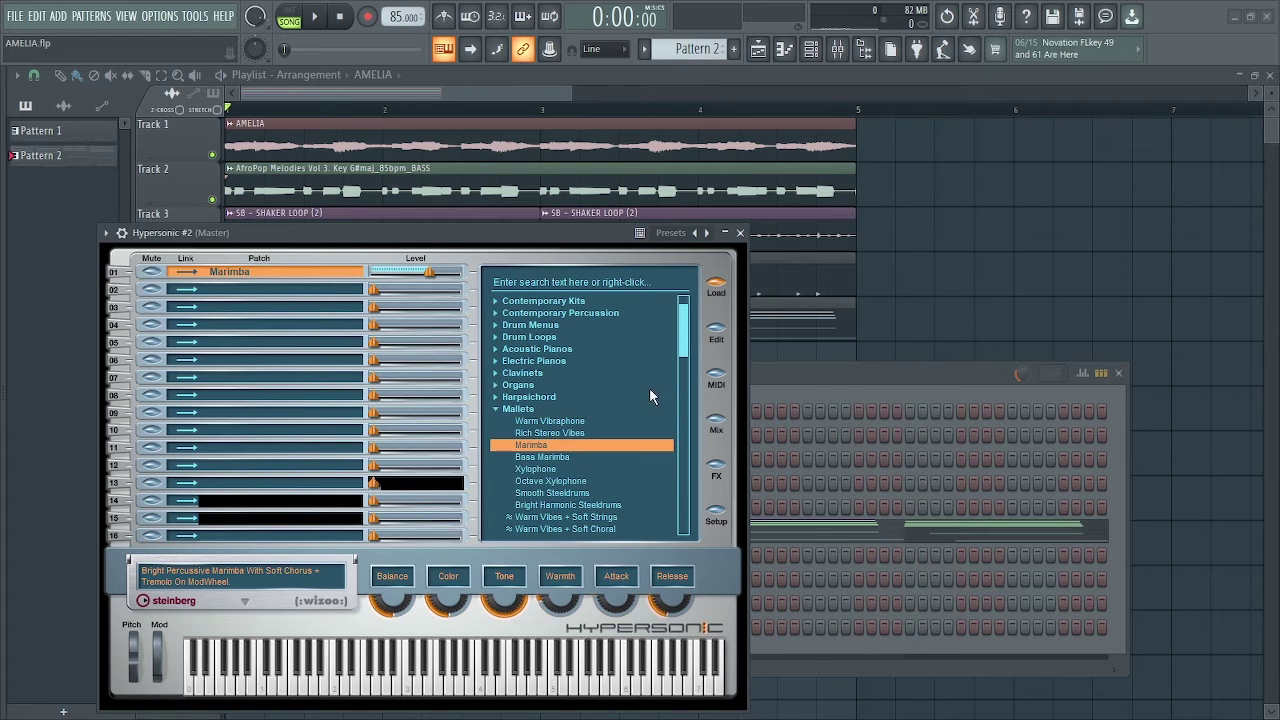
left_click(740, 233)
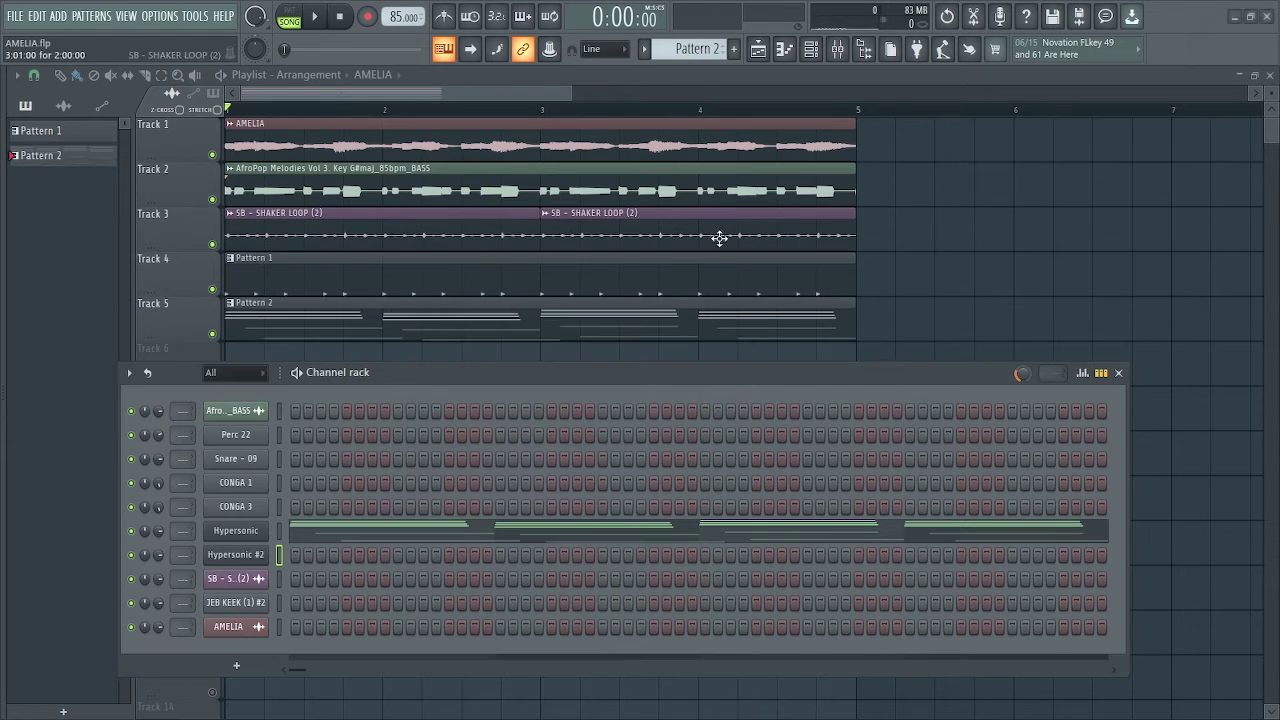
Copy the Hypersonic channel's notes into the Hypersonic #2 channel and open the pasted notes in the piano roll
right_click(249, 534)
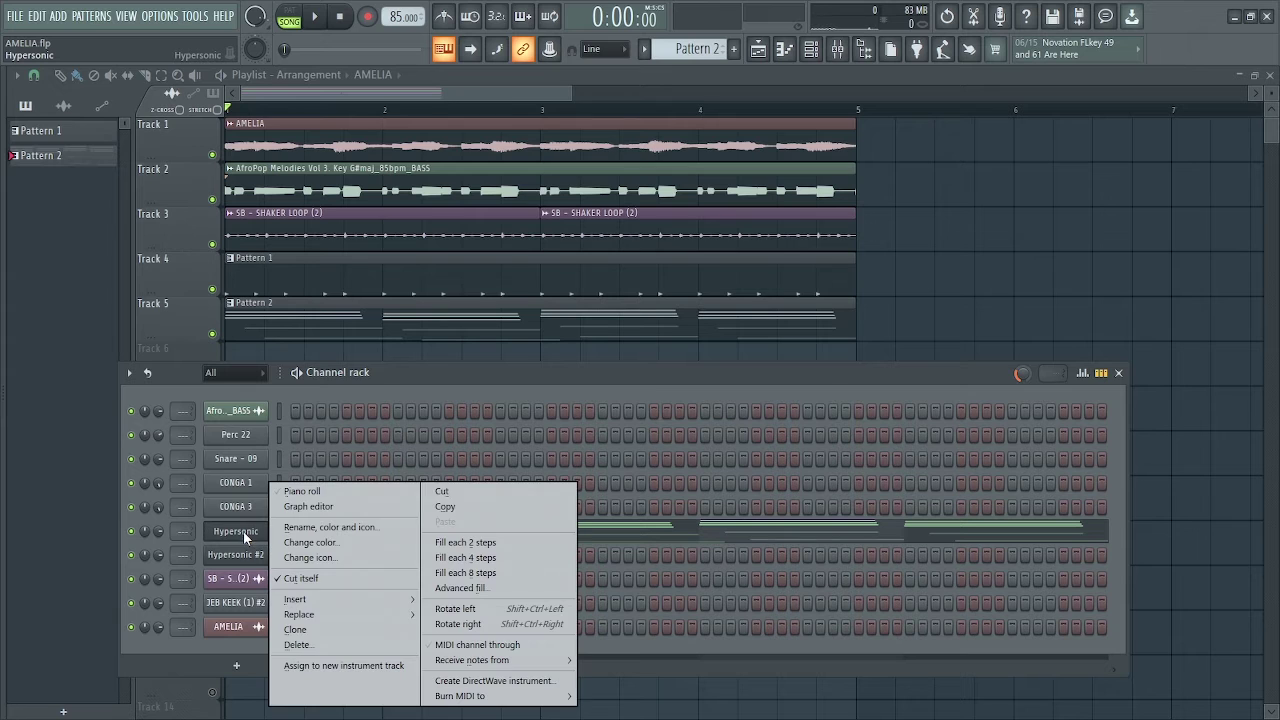
left_click(452, 511)
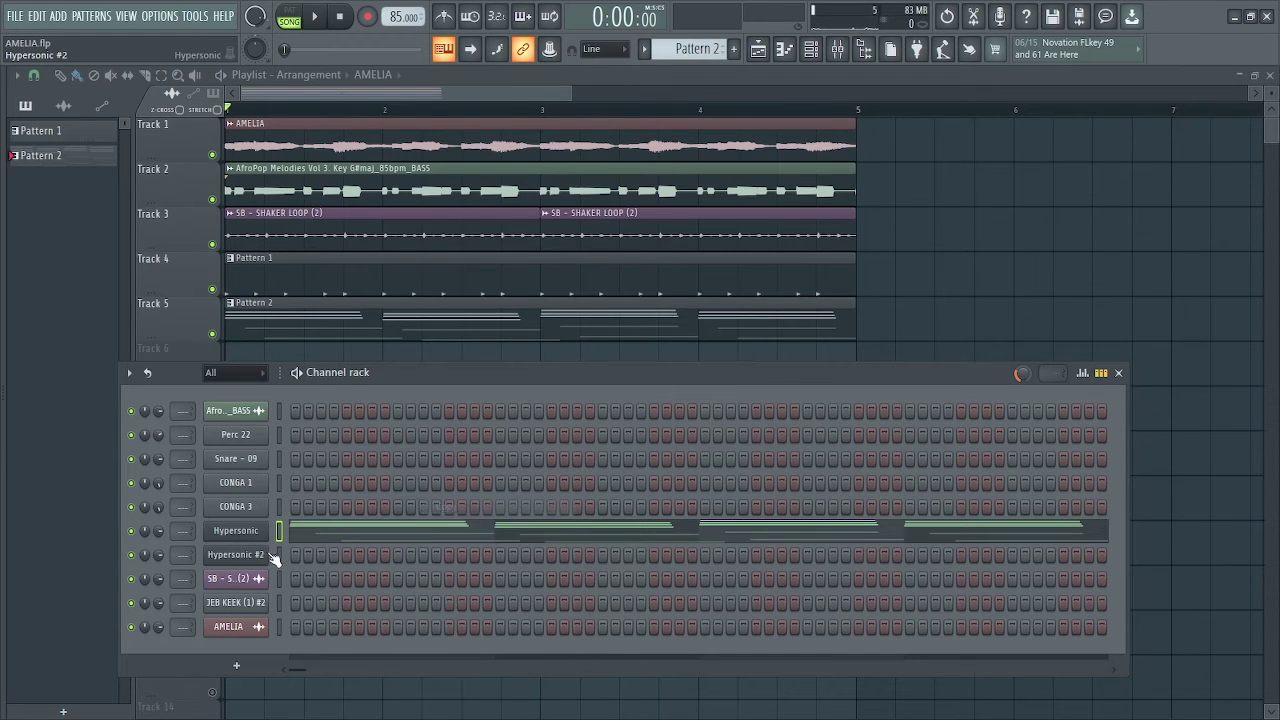
right_click(249, 556)
left_click(446, 522)
left_click(419, 561)
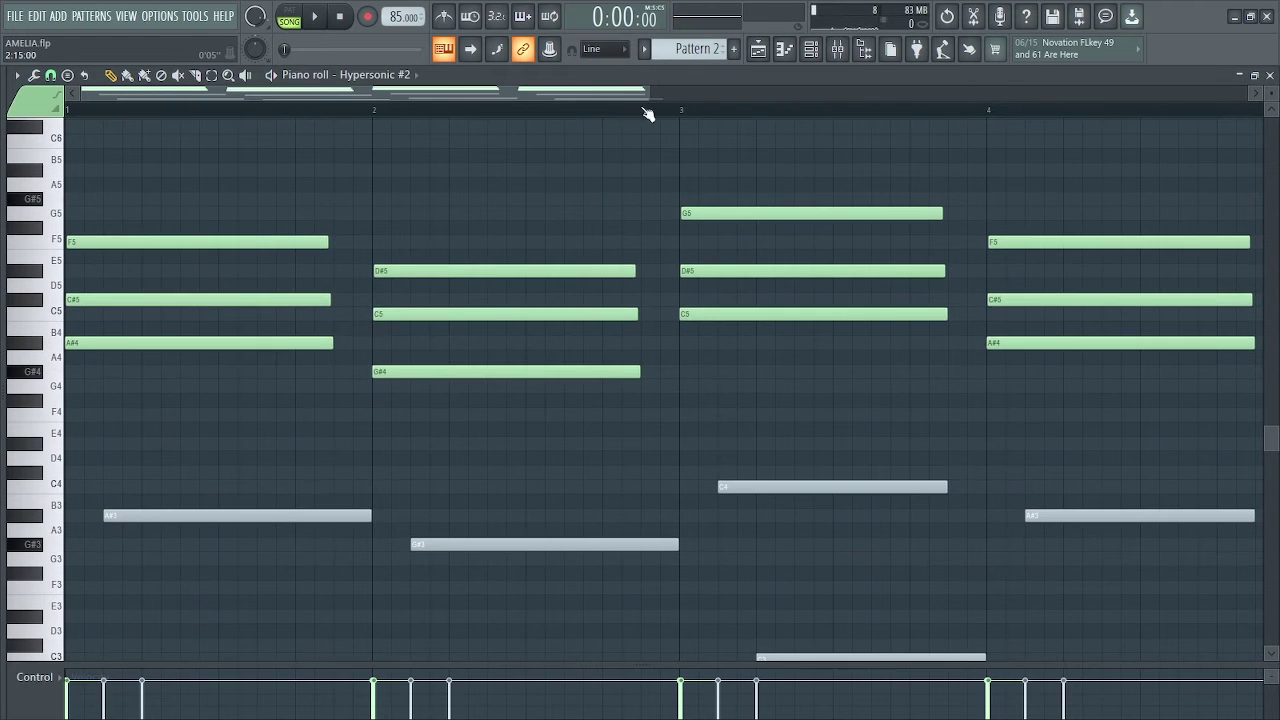
Delete the eight muted low notes below the chords in the Hypersonic #2 piano roll
left_click_drag(645, 90, 1138, 90)
scroll(709, 403, "down", 5)
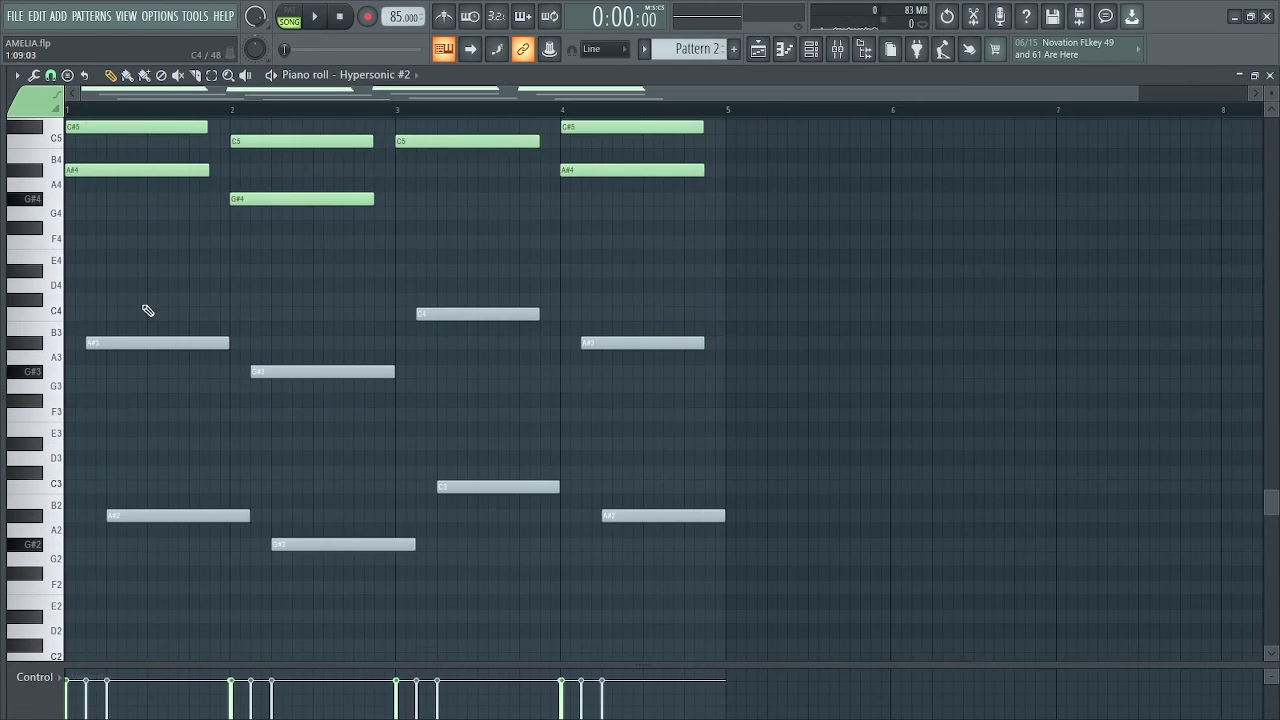
left_click_drag(84, 266, 592, 621)
left_click_drag(710, 710, 740, 662)
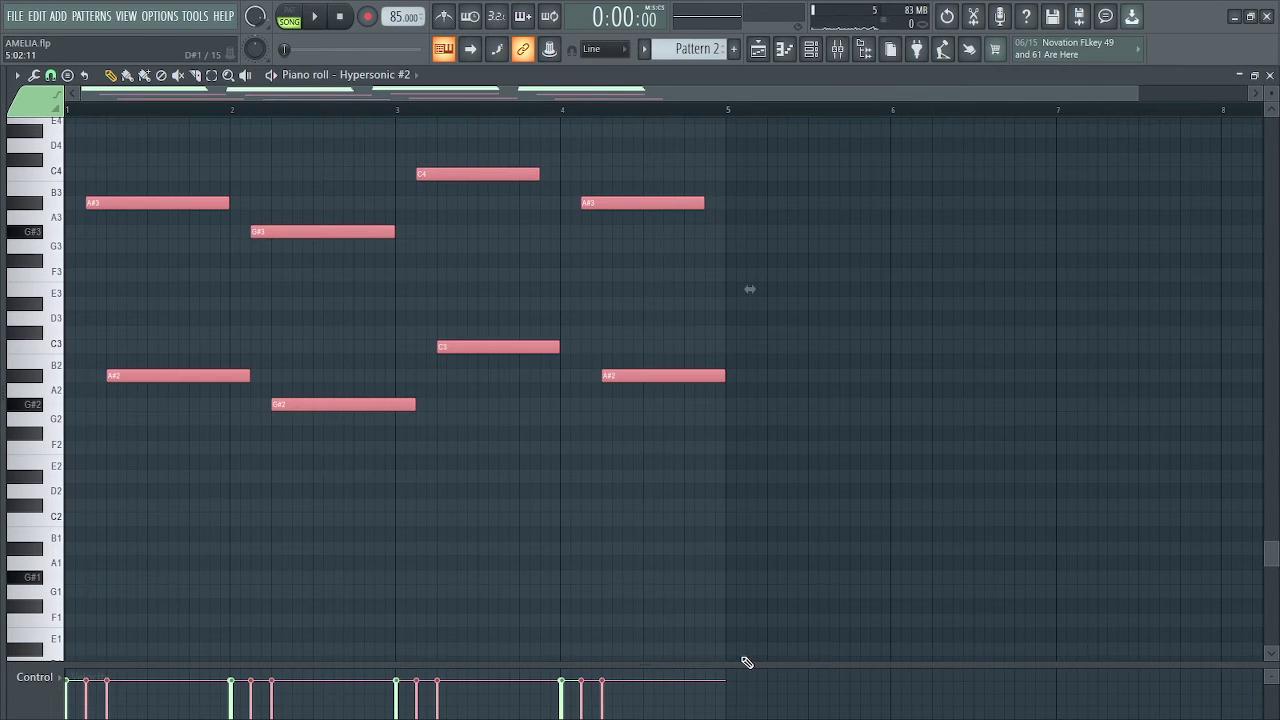
key("Delete")
scroll(666, 471, "up", 6)
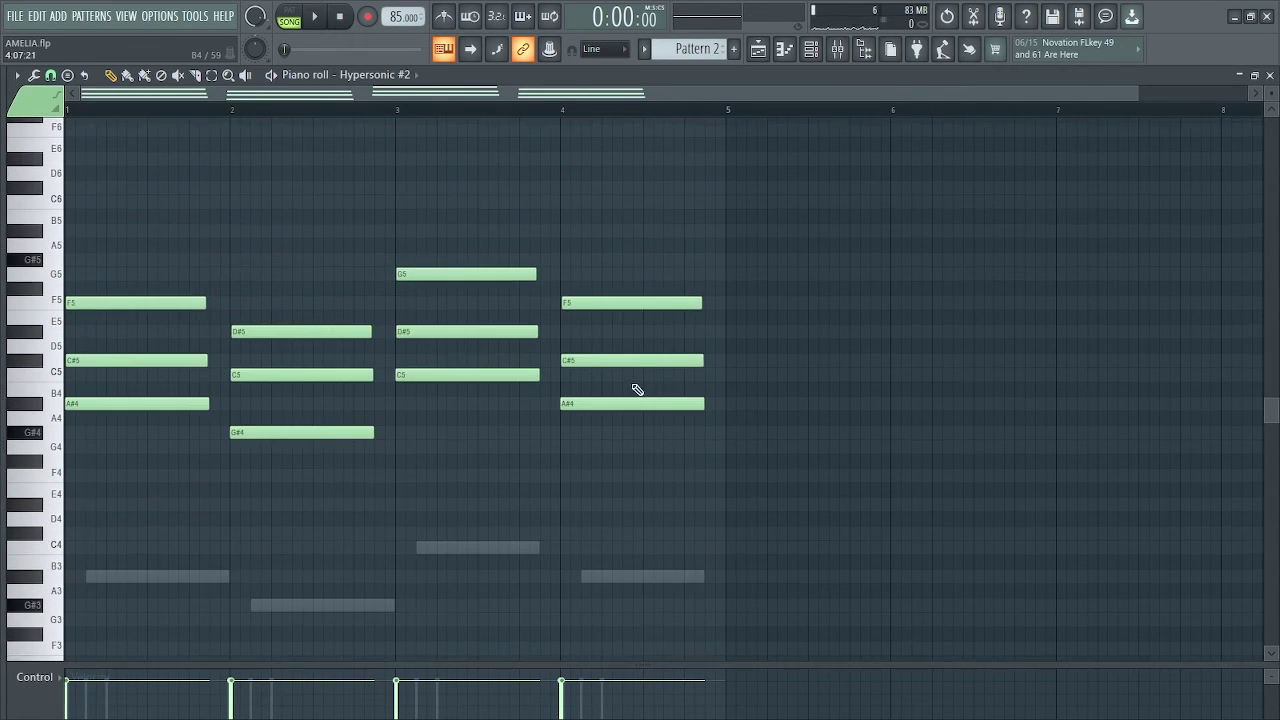
Return to the playlist and mute the bass loop on Track 2
scroll(637, 389, "up", 1)
left_click_drag(678, 241, 62, 458)
left_click_drag(1135, 95, 725, 95)
left_click(757, 50)
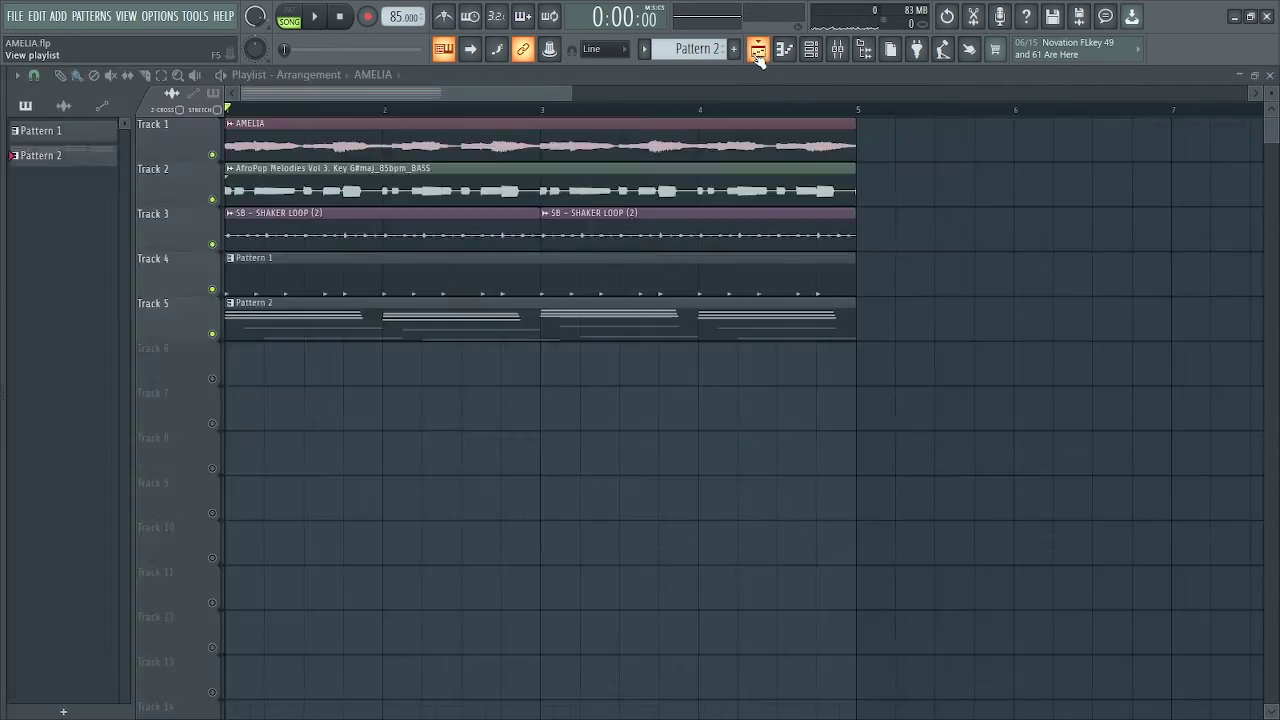
left_click(212, 199)
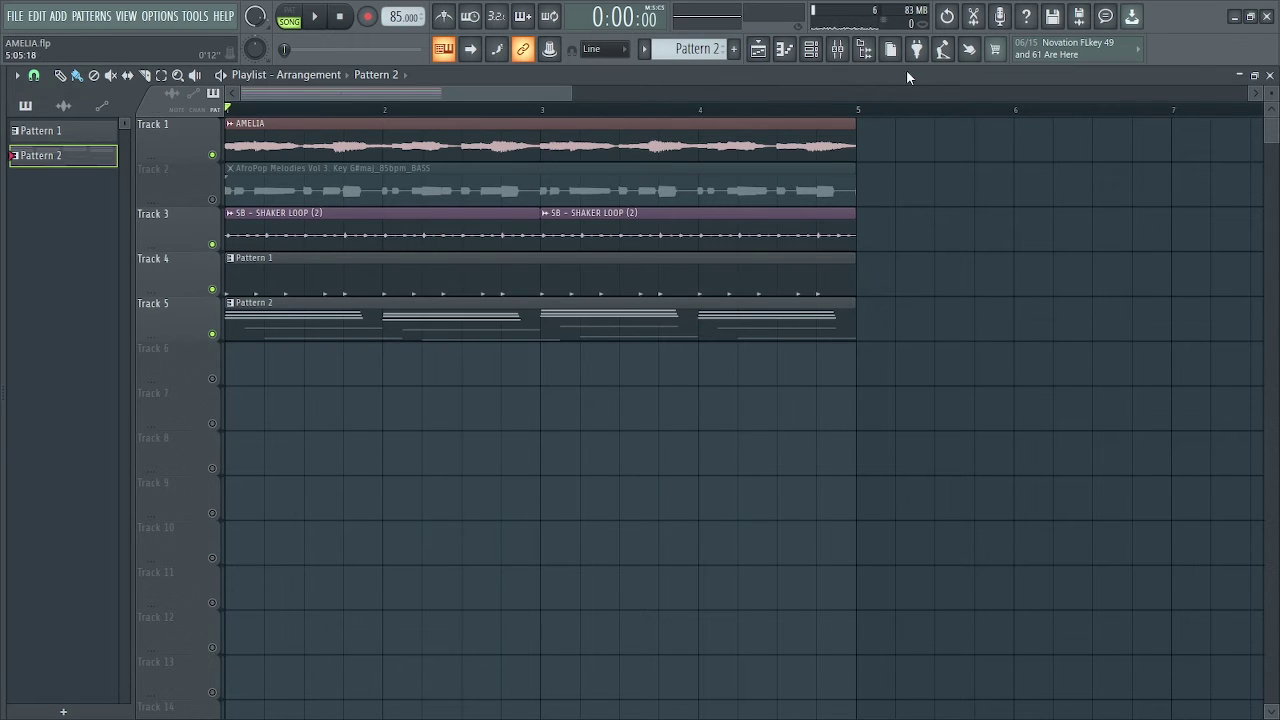
Shorten all Hypersonic #2 chord notes to about 2.5 steps, shift them two steps later to start on step 3, and play them
left_click(810, 50)
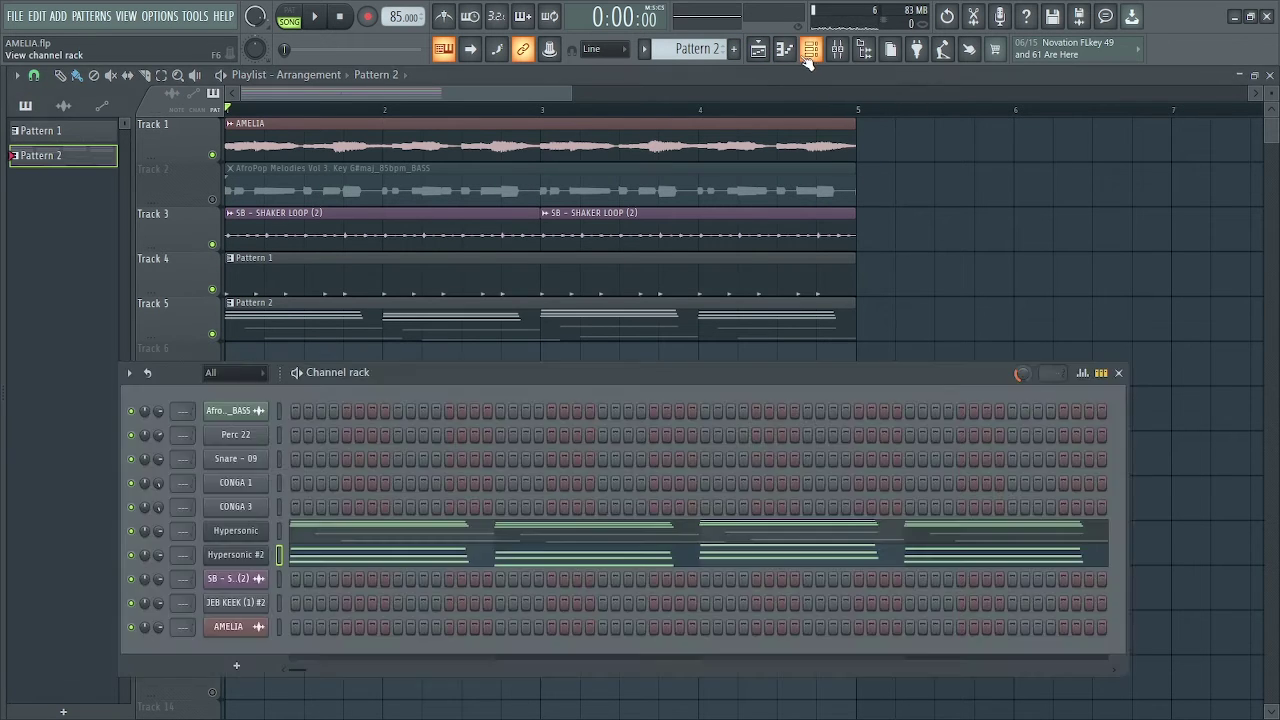
left_click(434, 565)
left_click_drag(1116, 281, 132, 490)
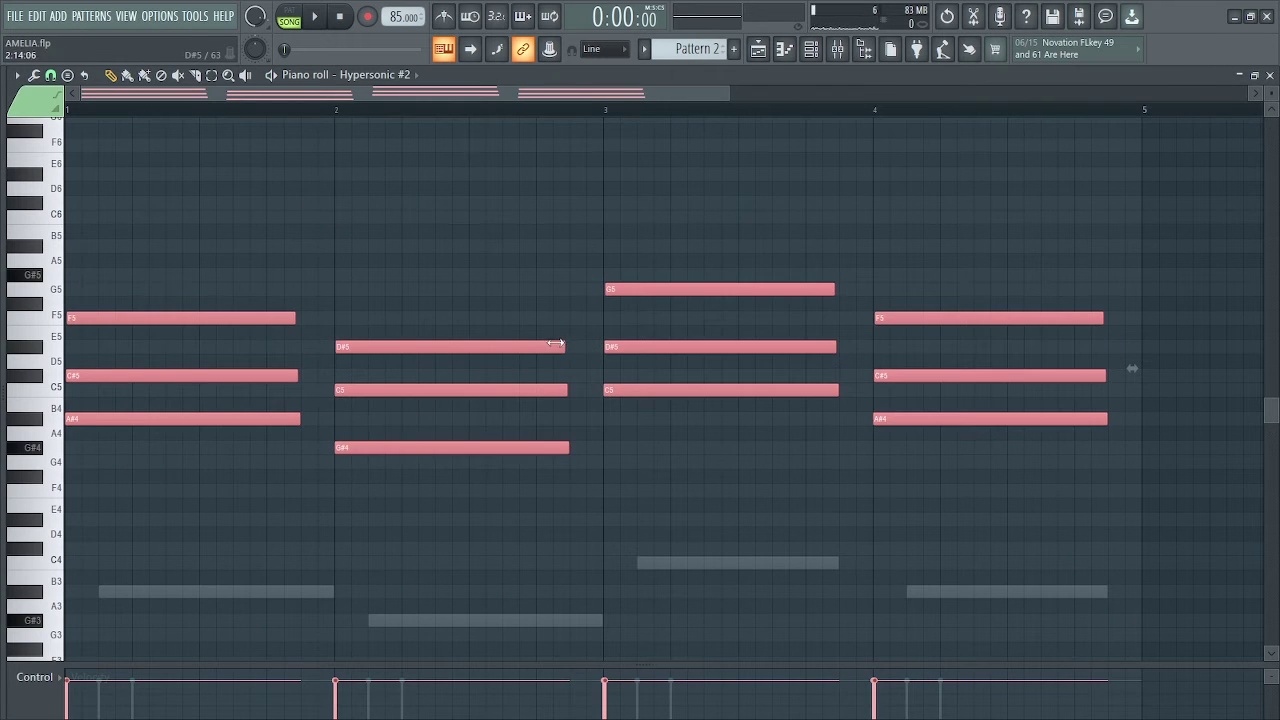
left_click_drag(555, 343, 400, 345)
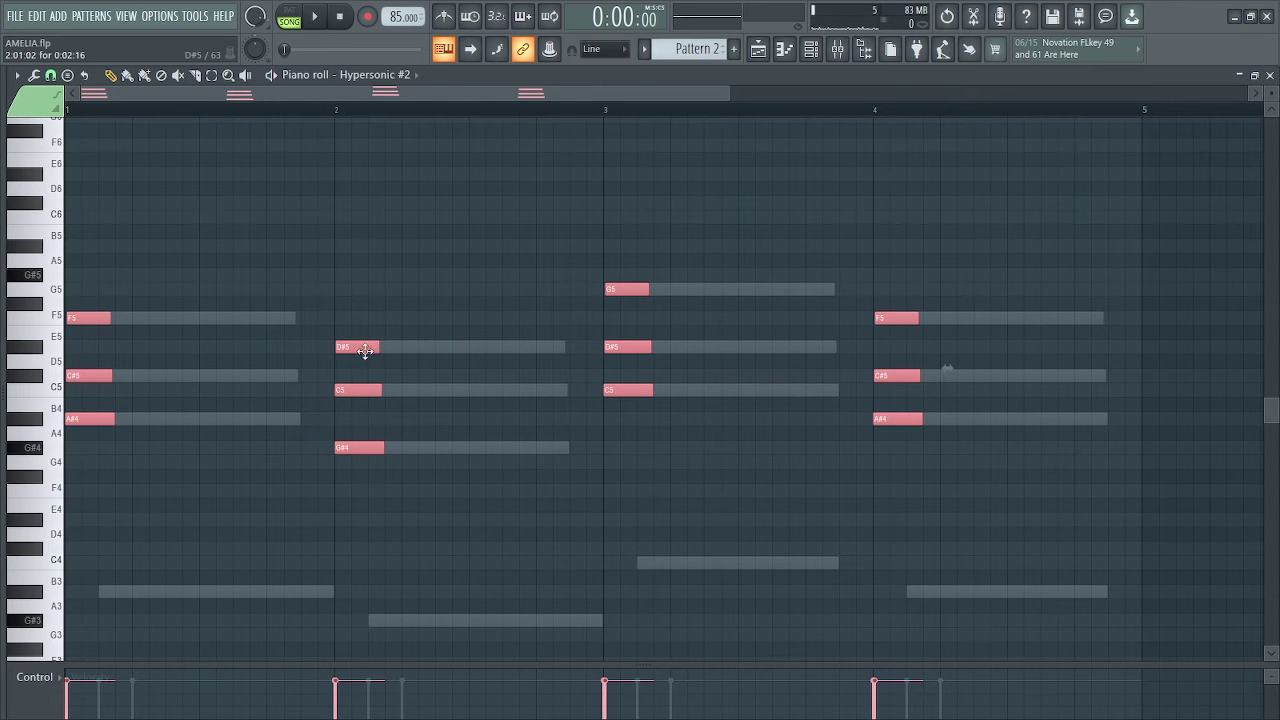
left_click_drag(359, 347, 385, 347)
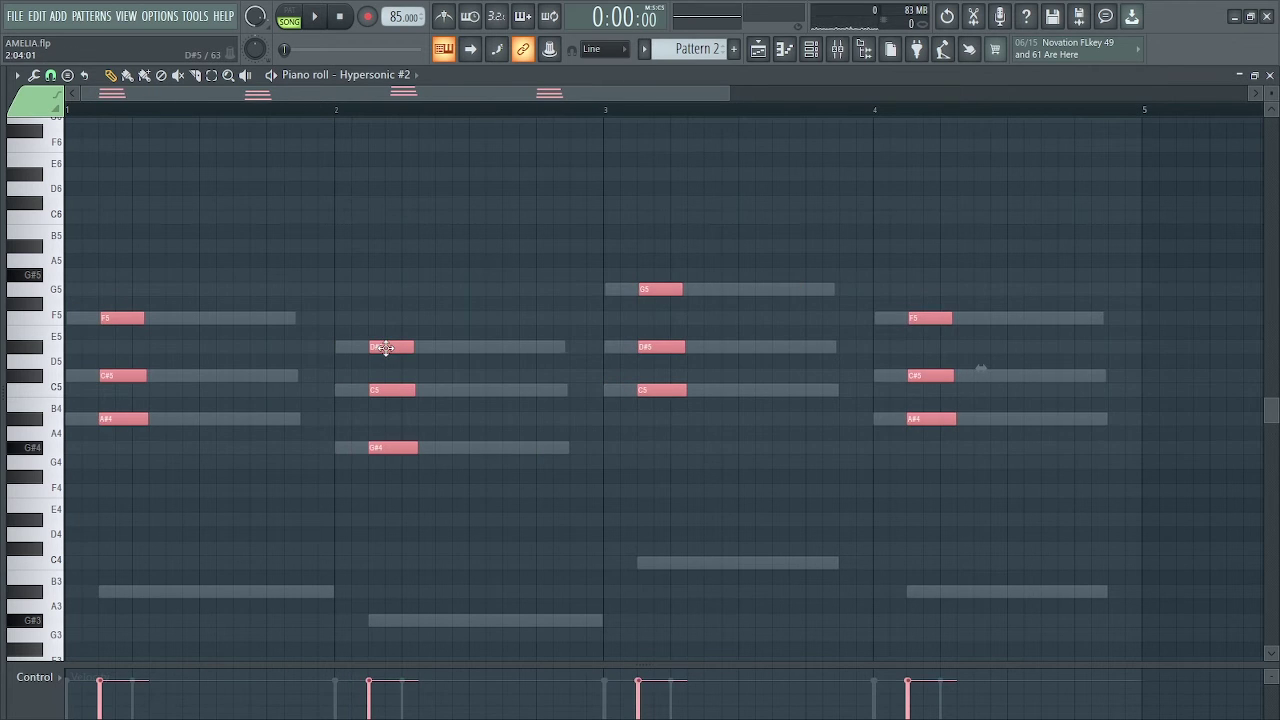
key("space")
key("space")
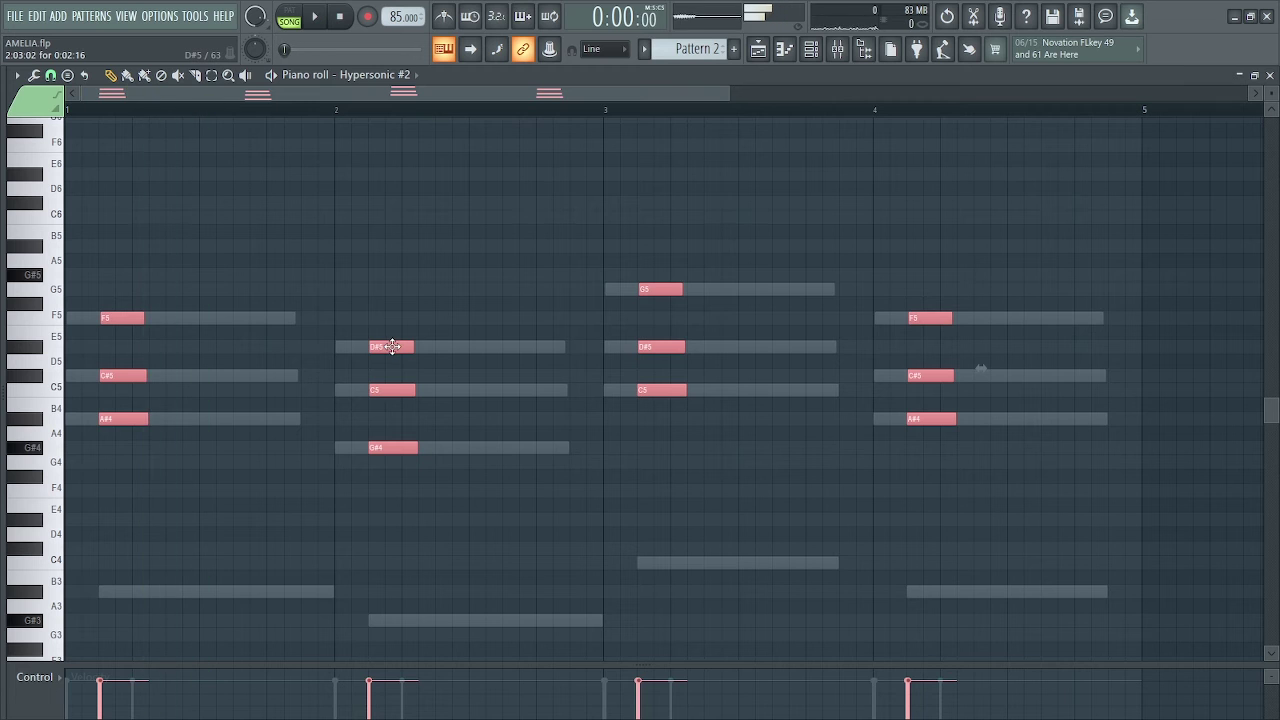
key("space")
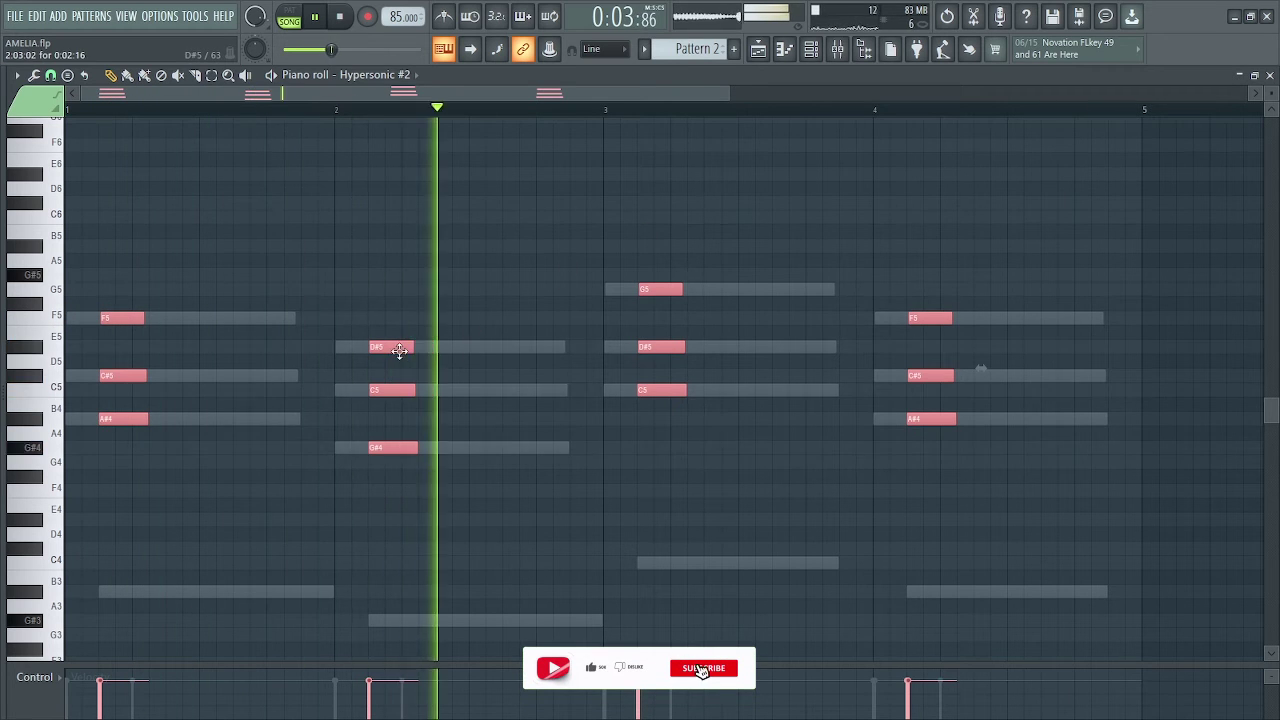
key("space")
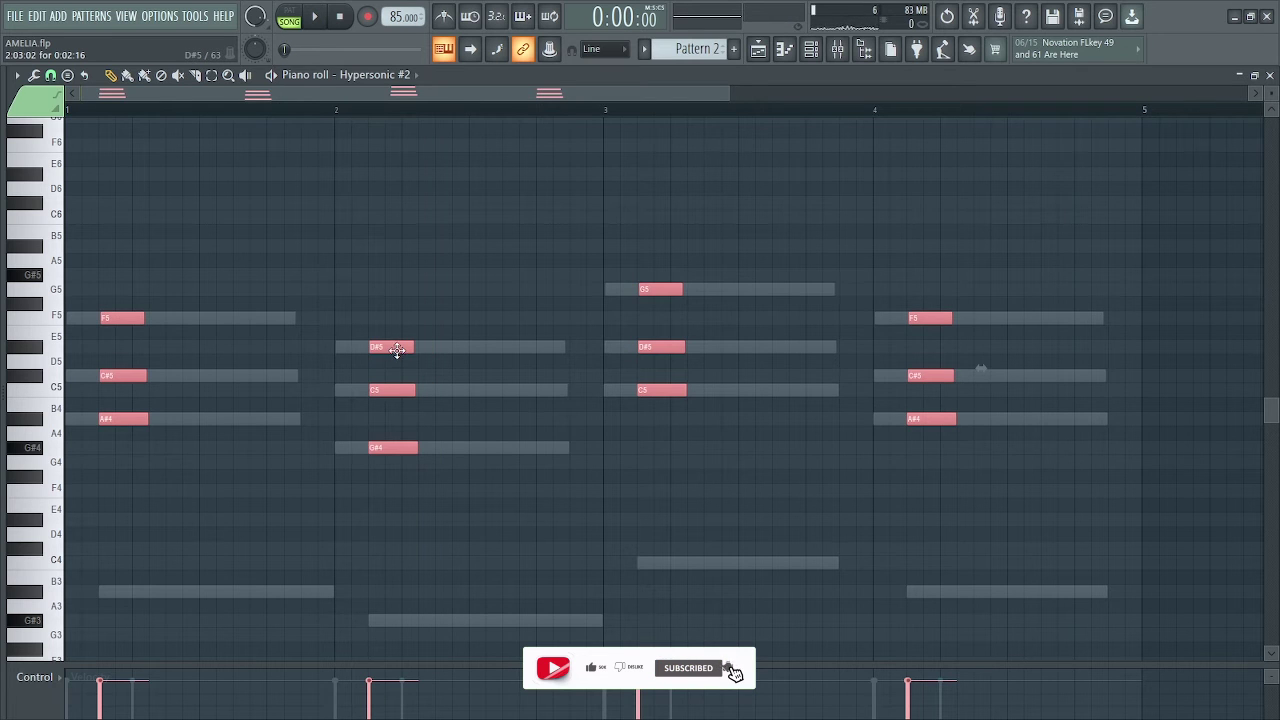
Duplicate the four short Hypersonic #2 chords six steps later, starting on step 9 of each bar, and play the arrangement
left_click_drag(388, 347, 486, 350)
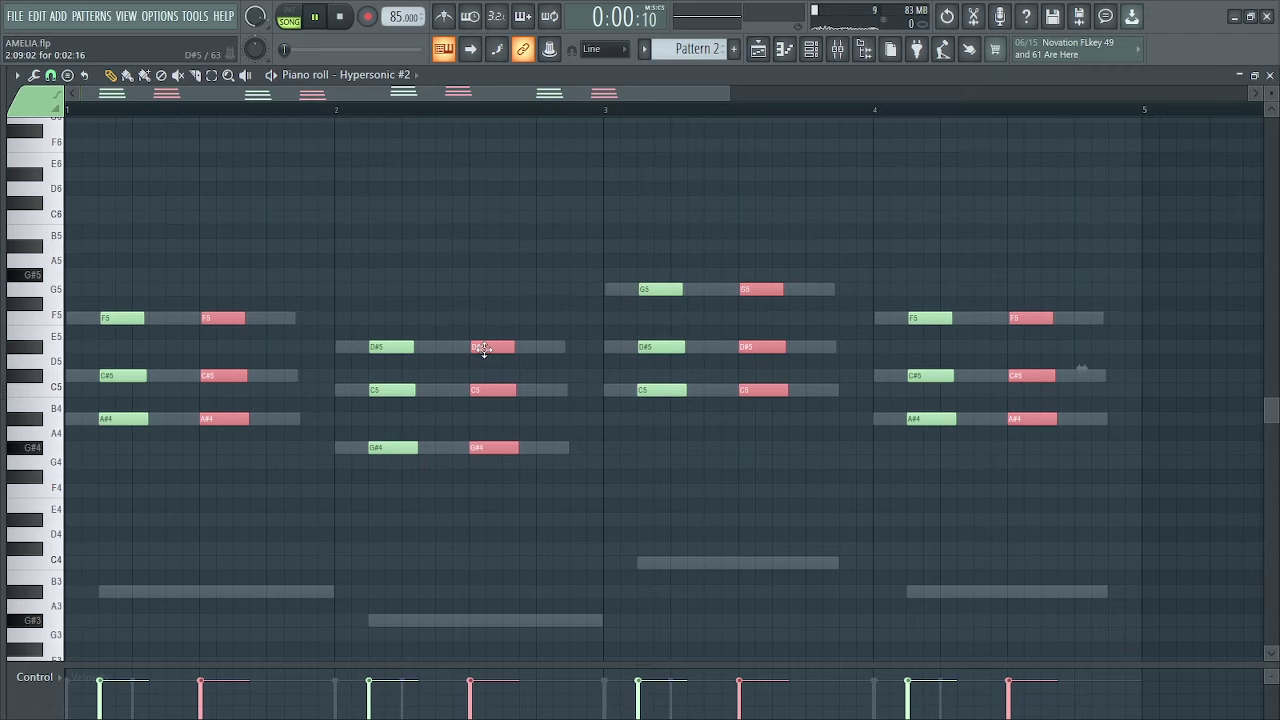
key("space")
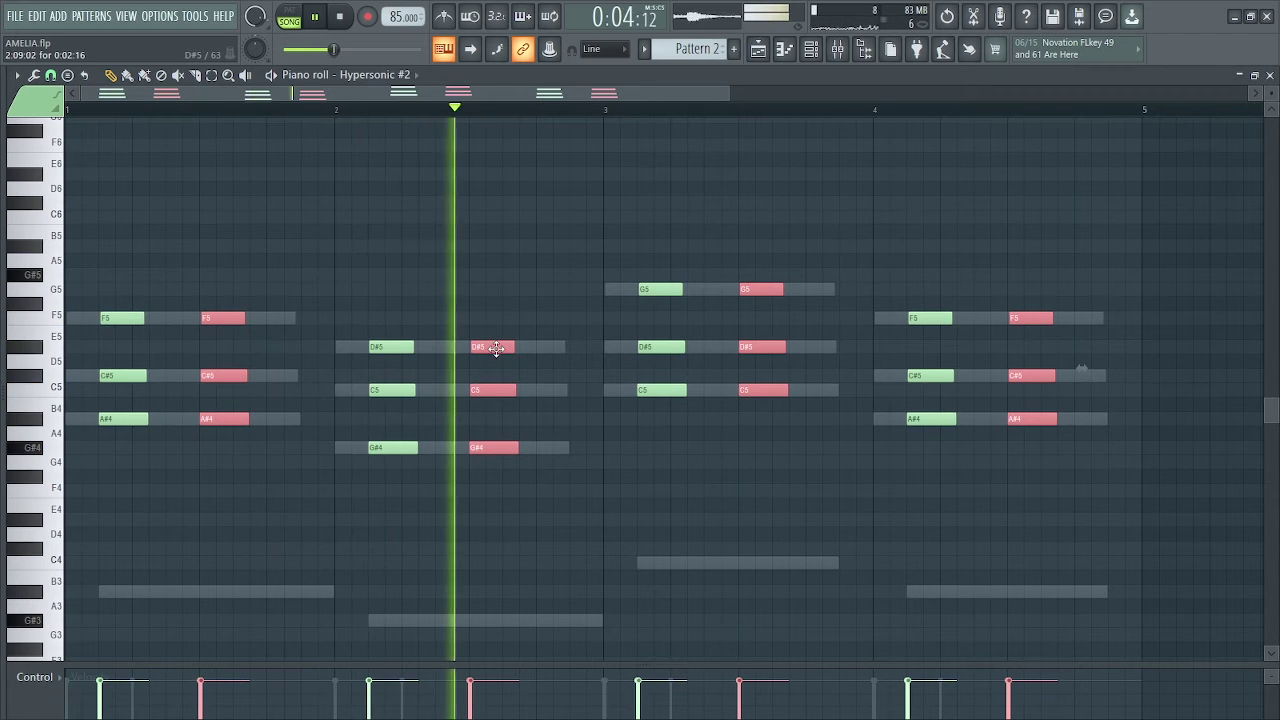
key("space")
Try a third copy of each Hypersonic #2 chord on step 14 and on step 13 of every bar, and delete it
left_click_drag(491, 349, 577, 352)
key("space")
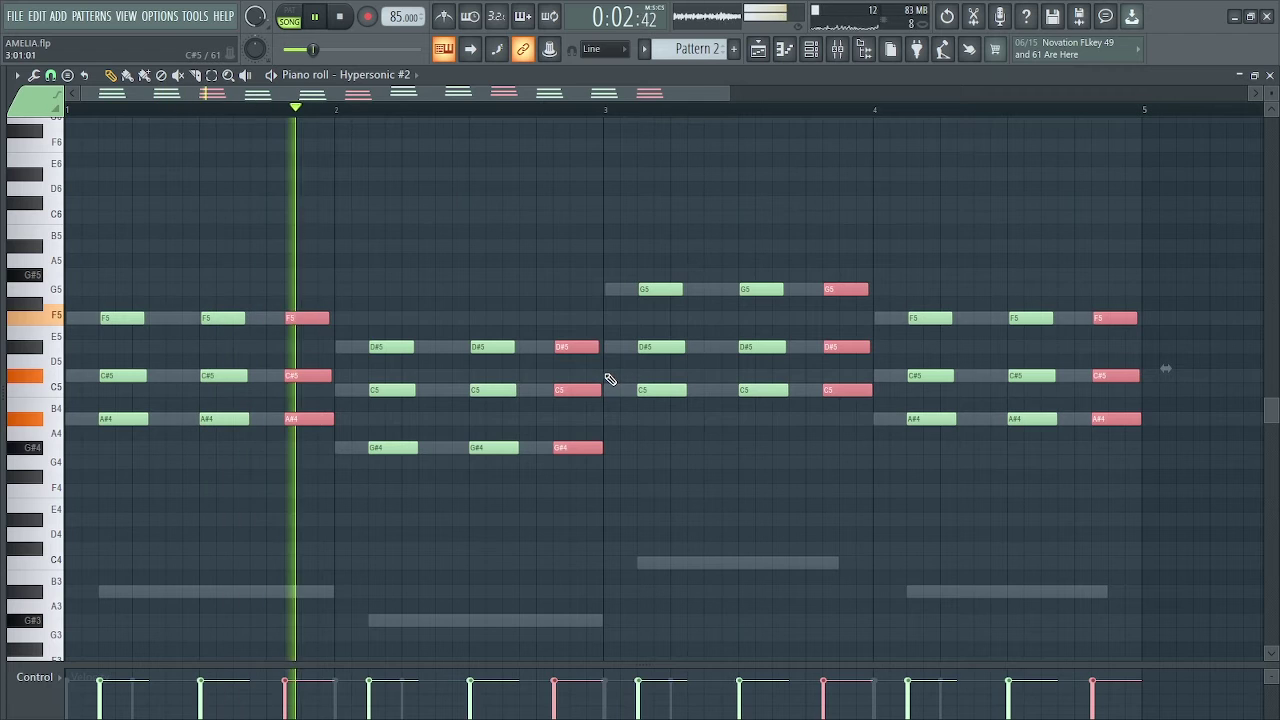
key("space")
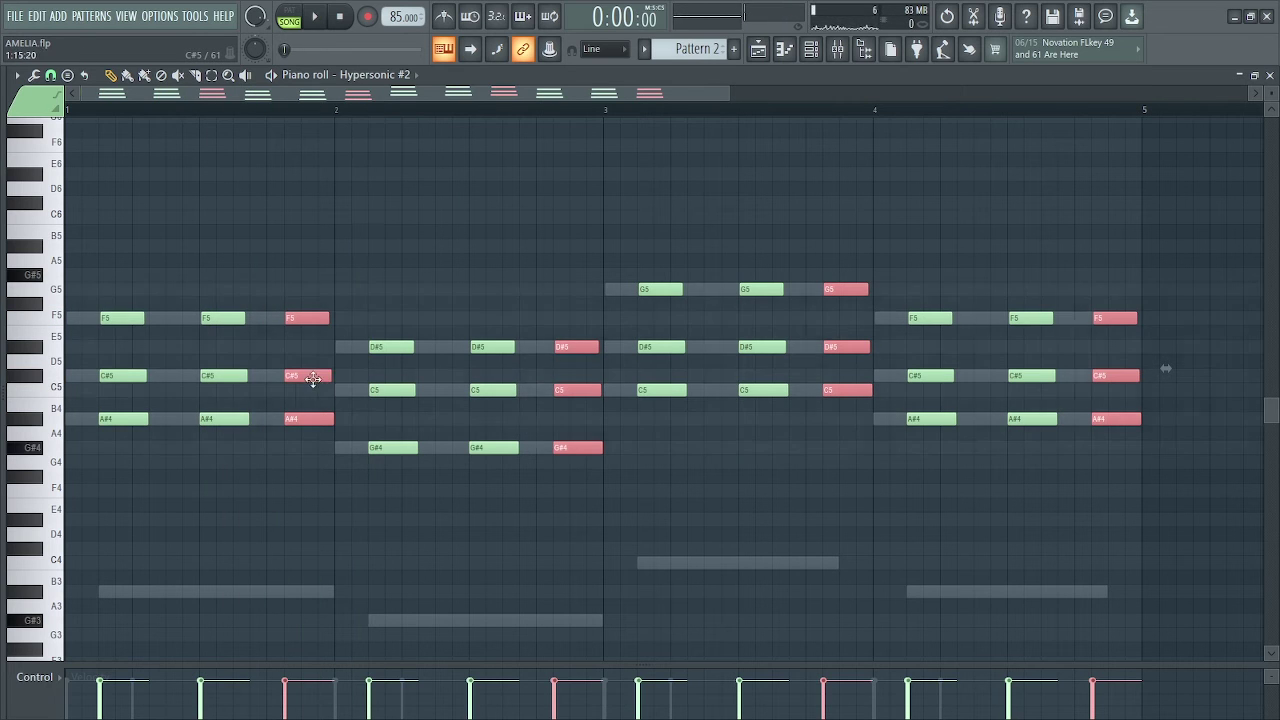
left_click_drag(313, 378, 300, 377)
key("space")
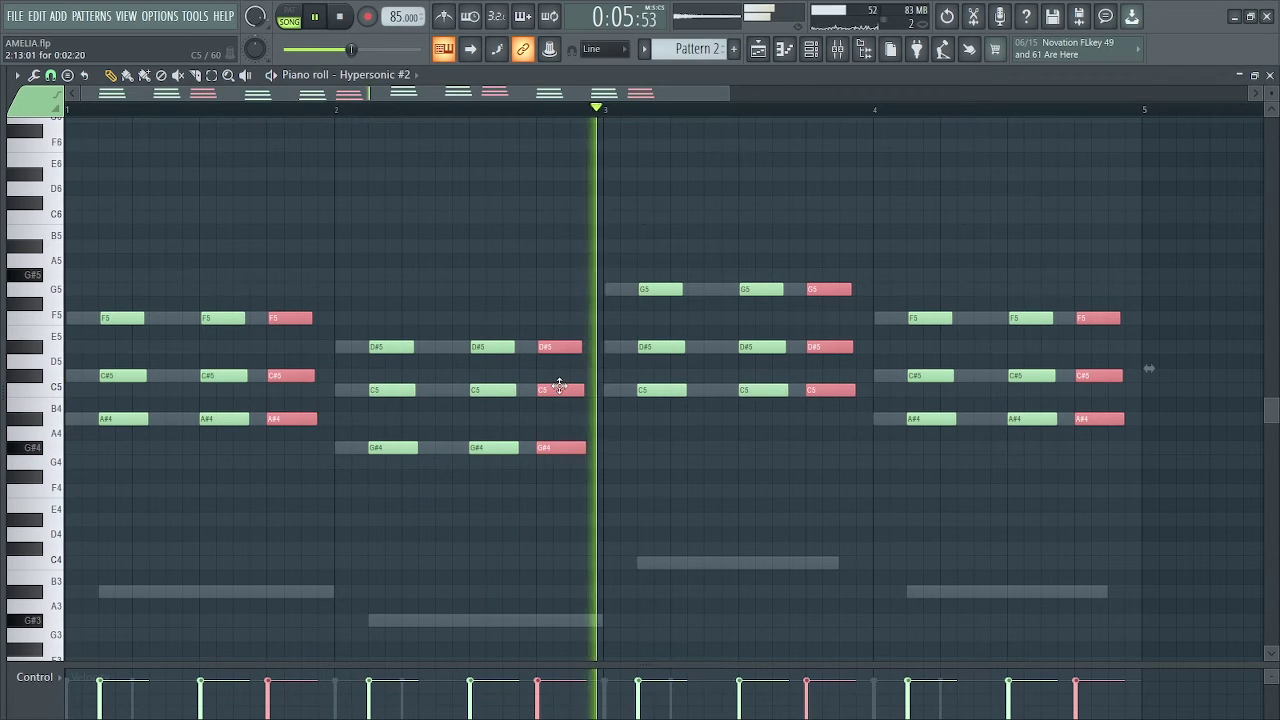
key("space")
key("Delete")
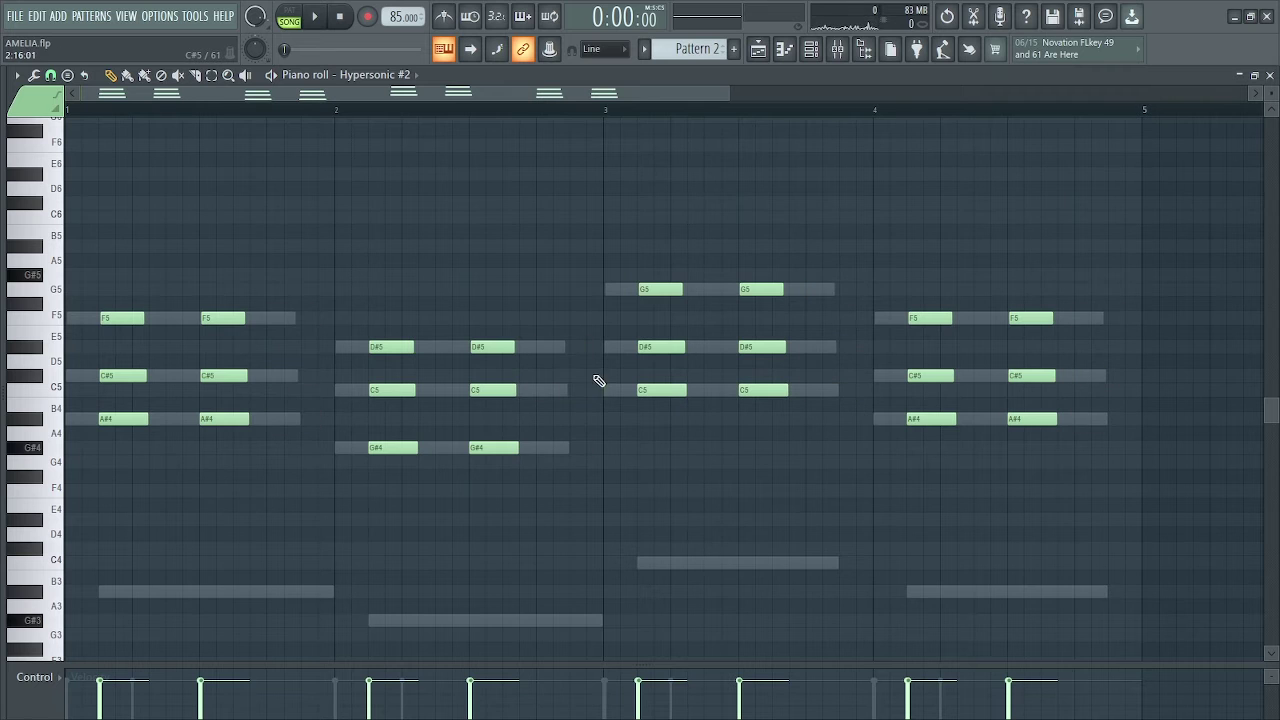
Transpose all Hypersonic #2 chord notes up one octave and play the arrangement
scroll(602, 381, "down", 1)
key("space")
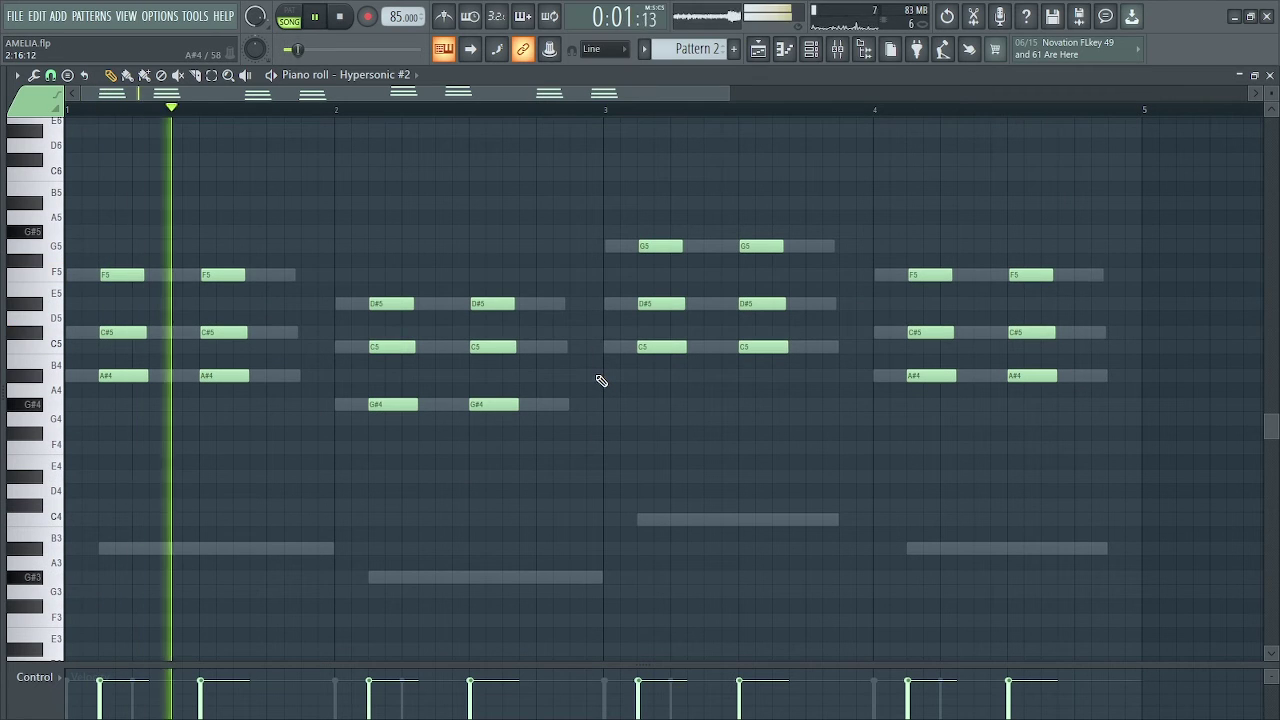
key("space")
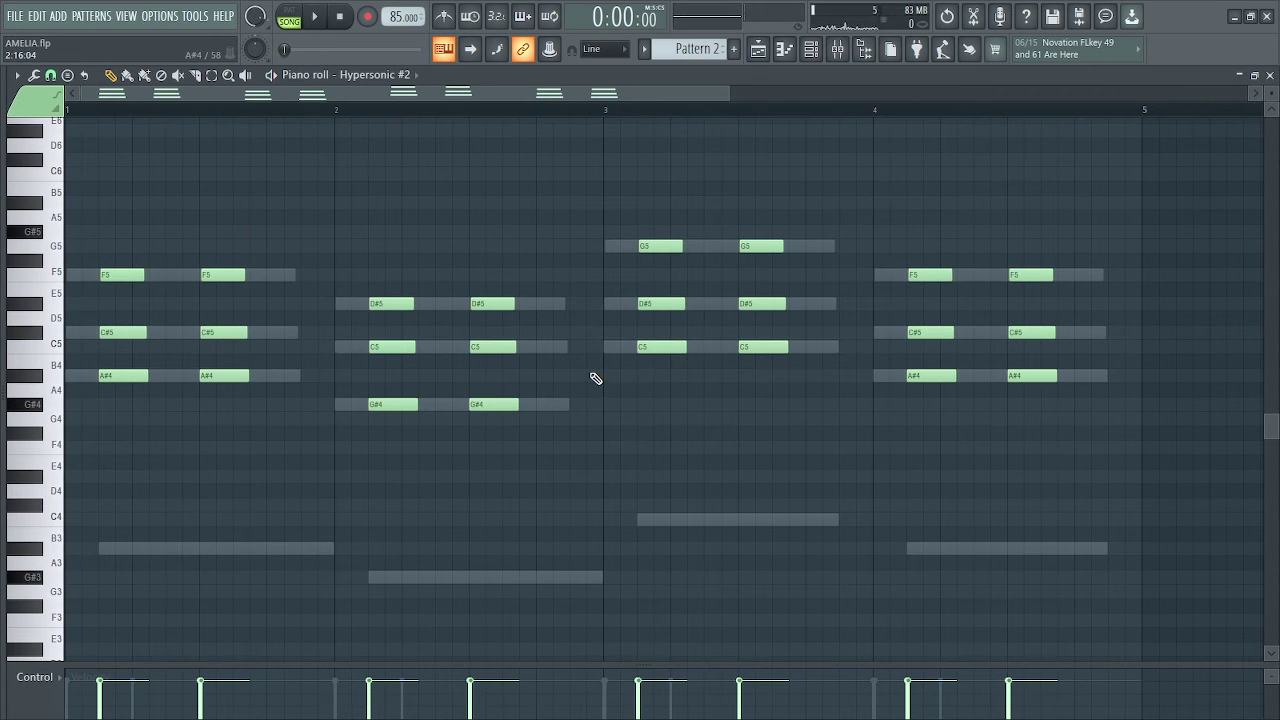
key("ctrl+Up")
key("space")
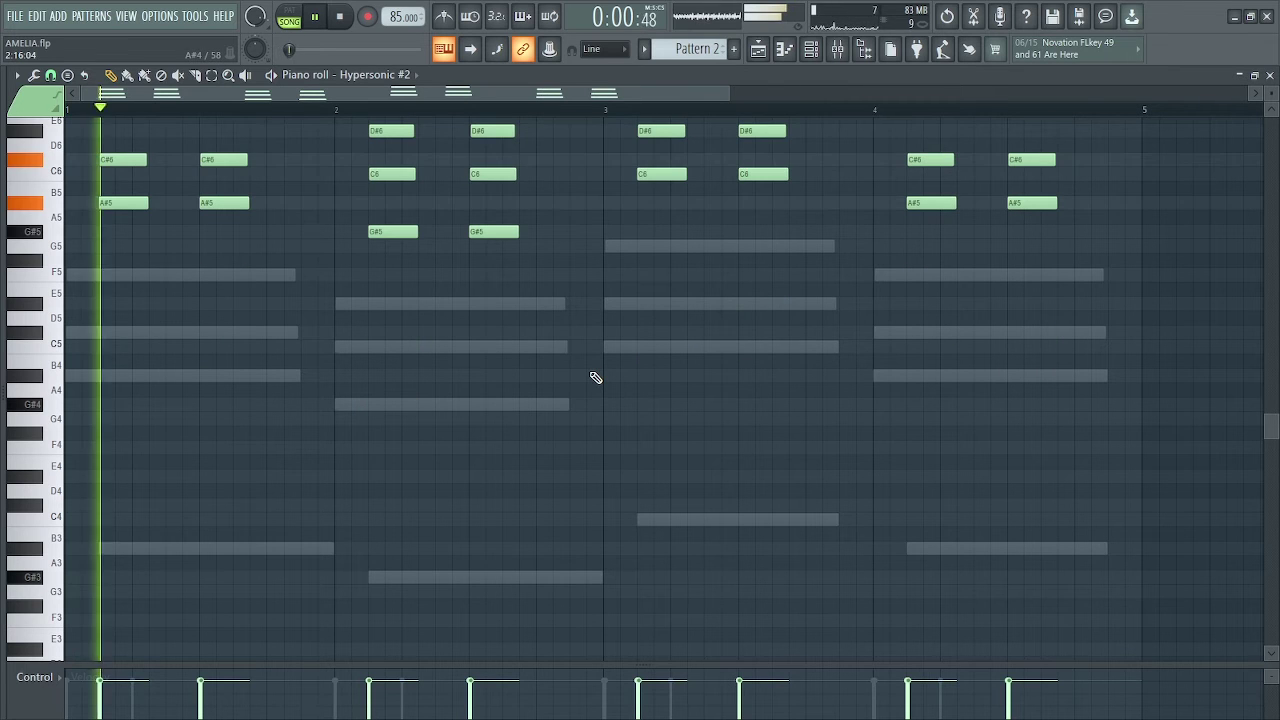
scroll(563, 314, "up", 3)
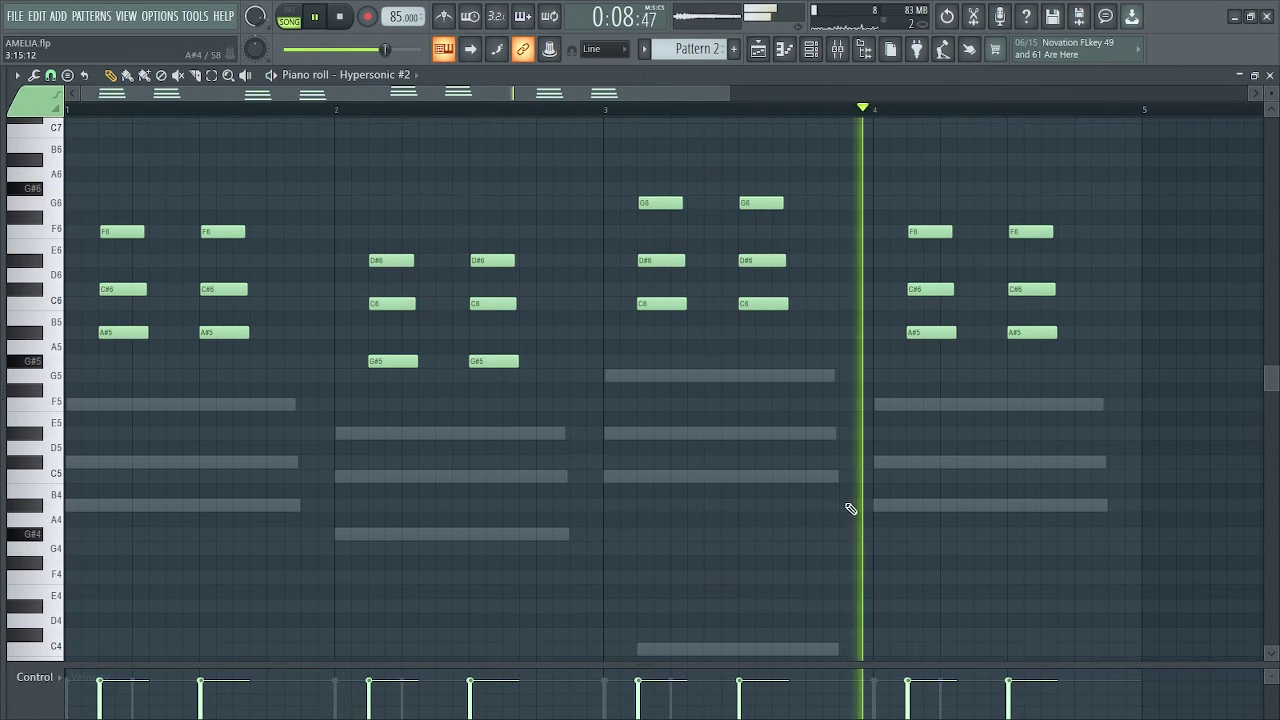
Unmute the AfroPop bass loop on Track 2 and play the arrangement with it
key("space")
key("F5")
key("F6")
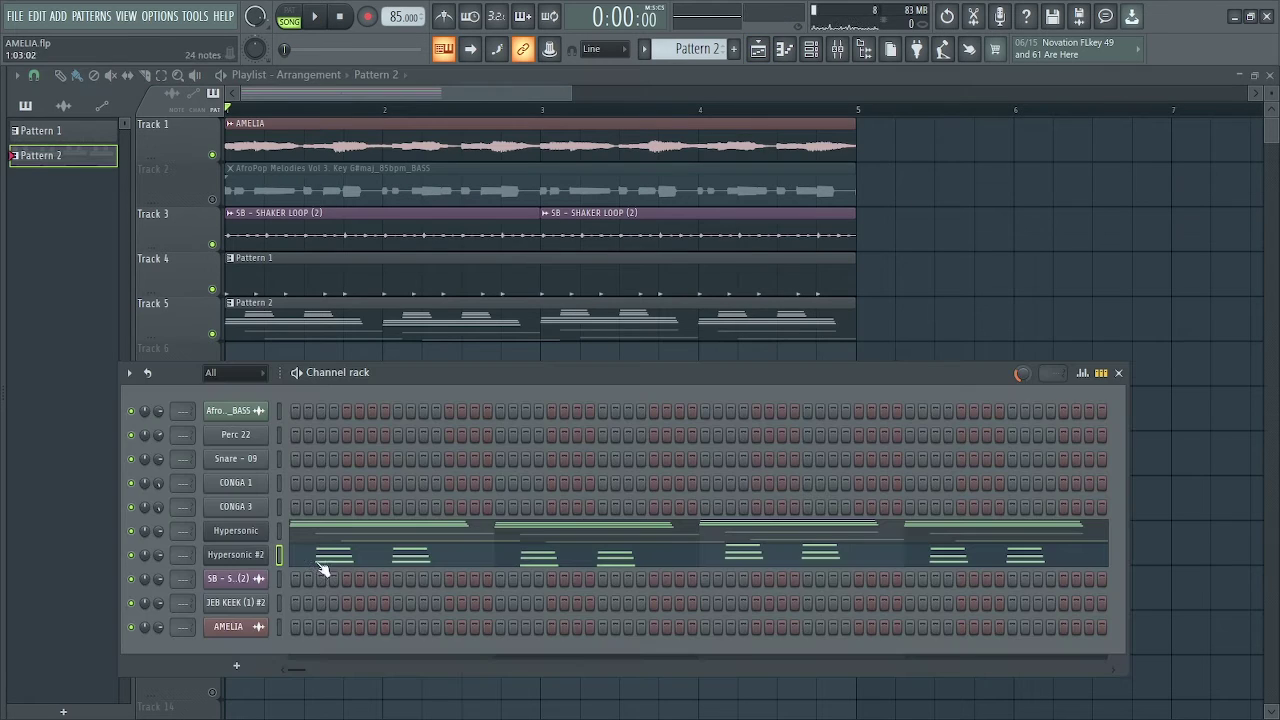
left_click(212, 199)
key("space")
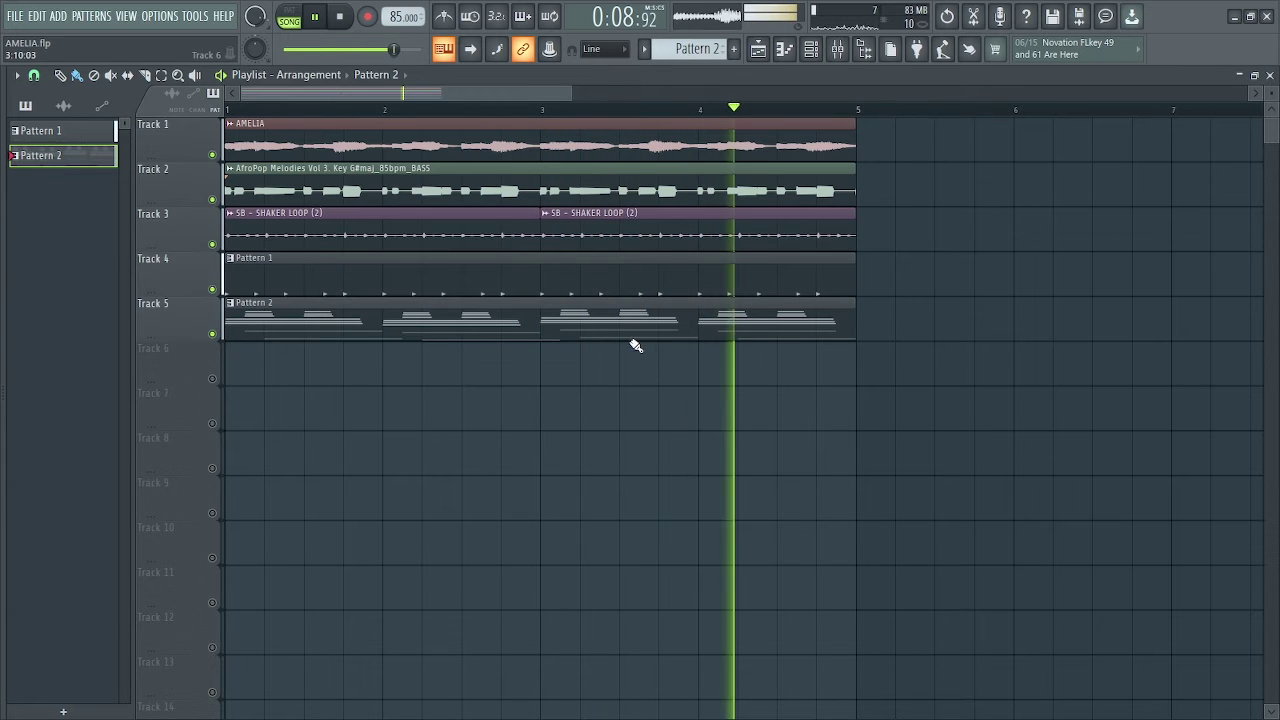
key("space")
mouse_move(5, 333)
left_mouse_down()
mouse_move(94, 354)
mouse_move(11, 354)
left_mouse_up()
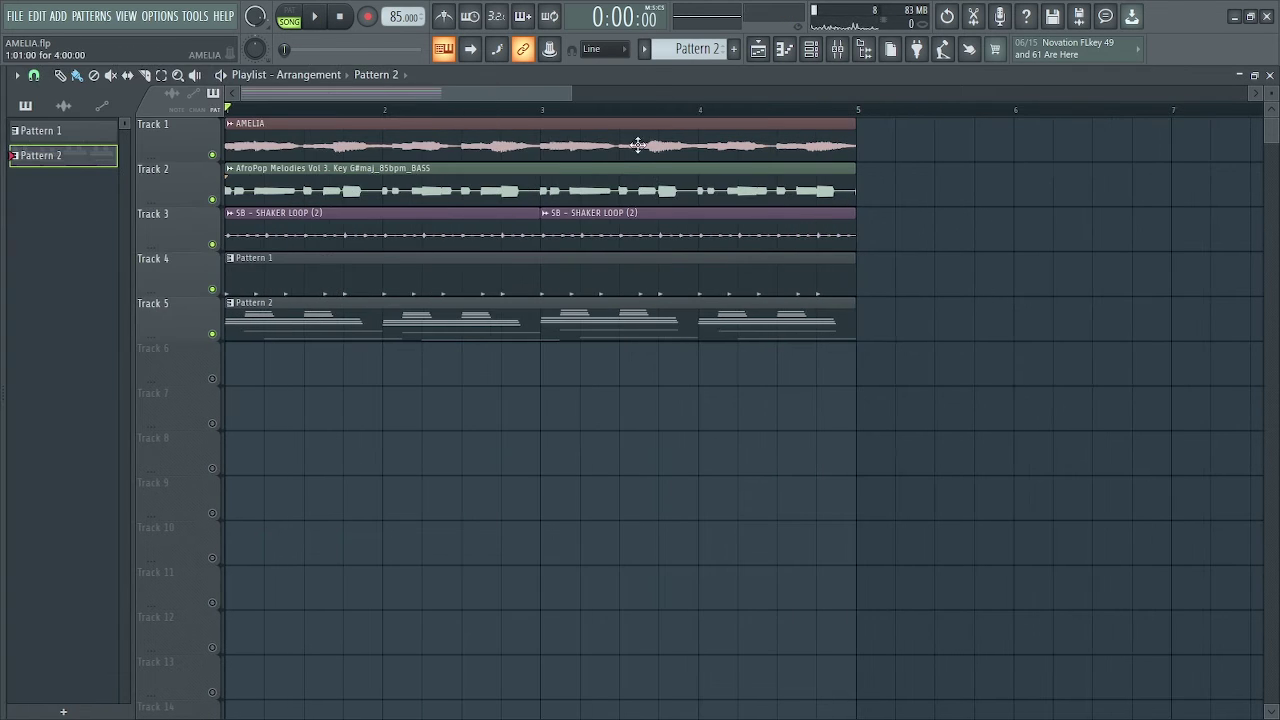
Program JEB KEEK (1) #2 hits on steps 1, 9, 17, 25, 29 and 33 of Pattern 2 while playing the arrangement
key("F6")
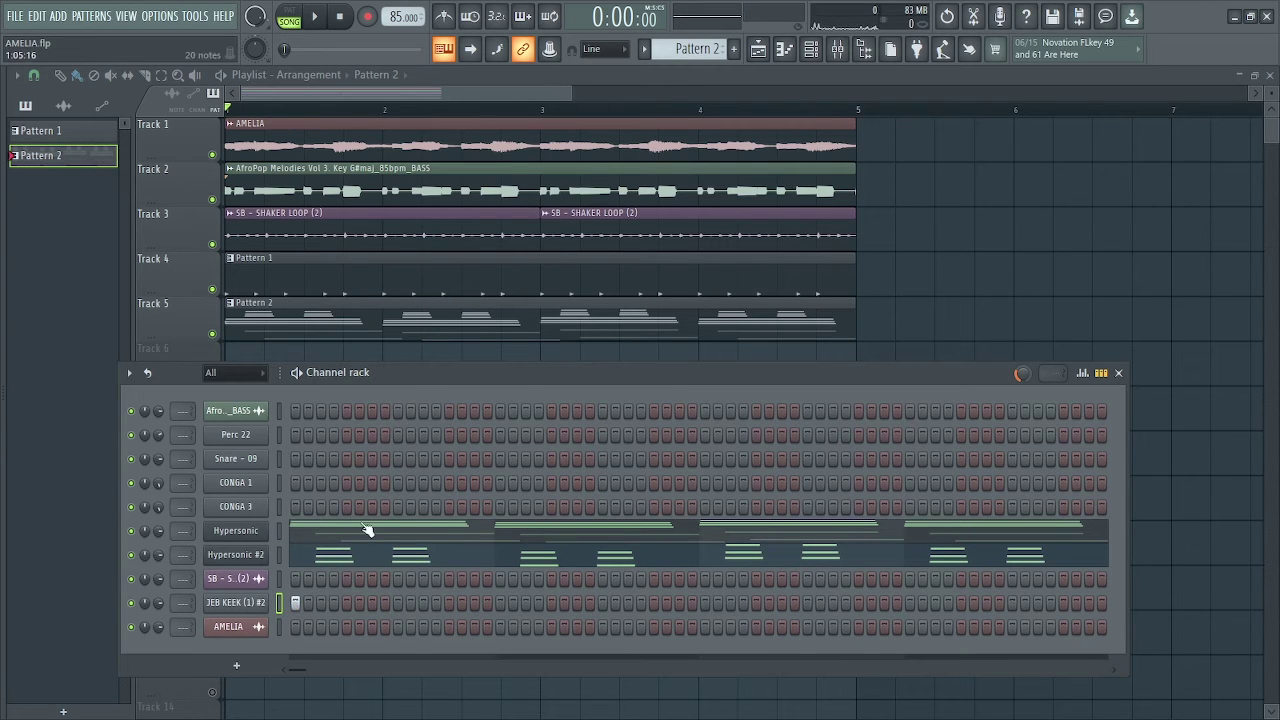
key("space")
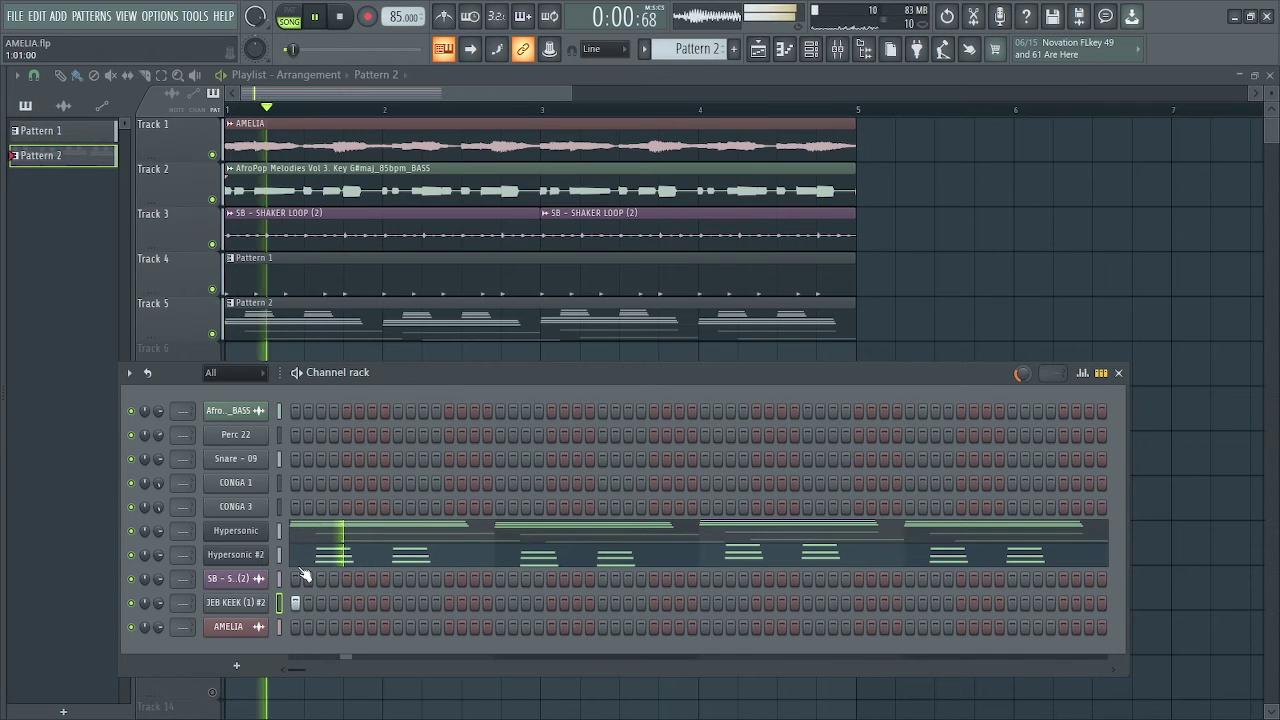
key("space")
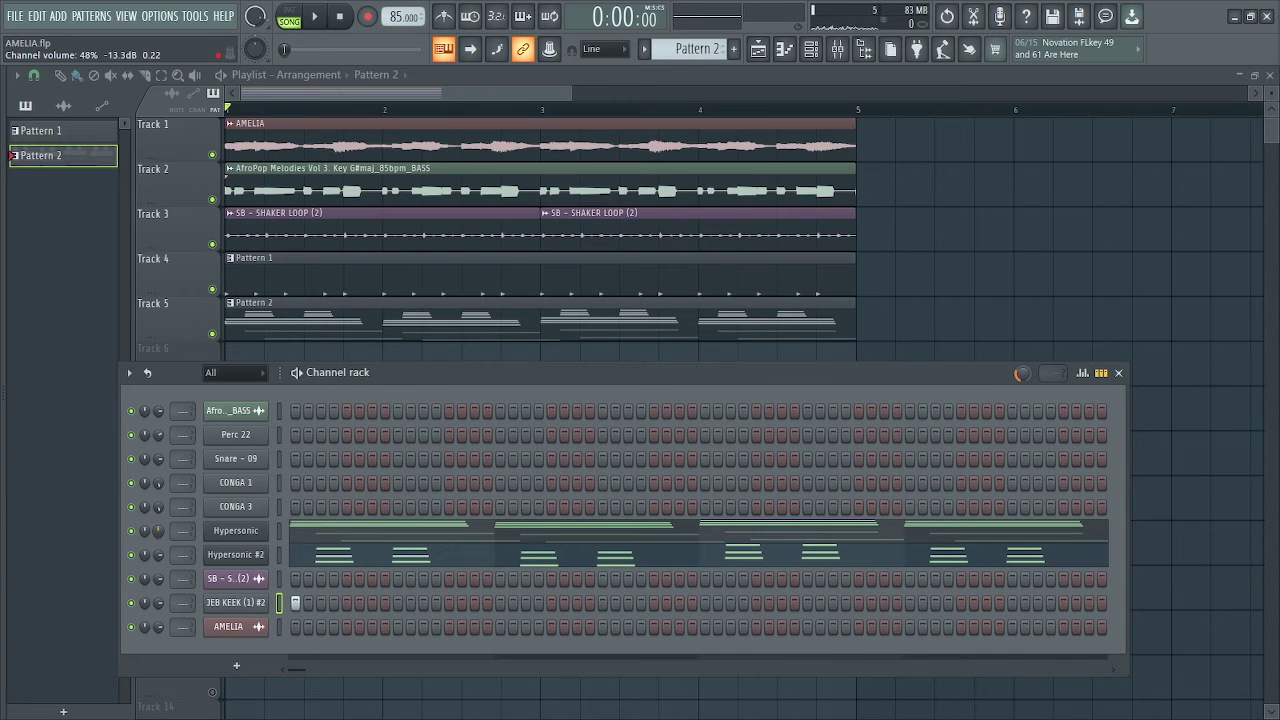
key("space")
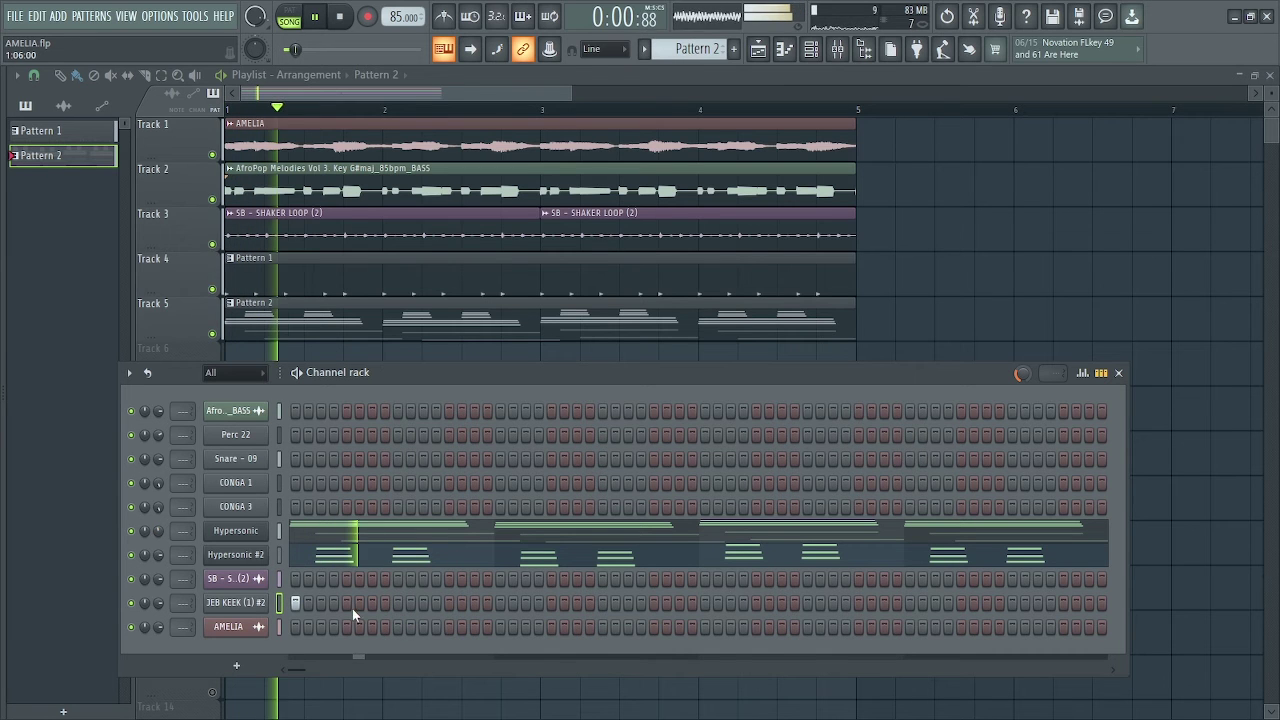
left_click(397, 603)
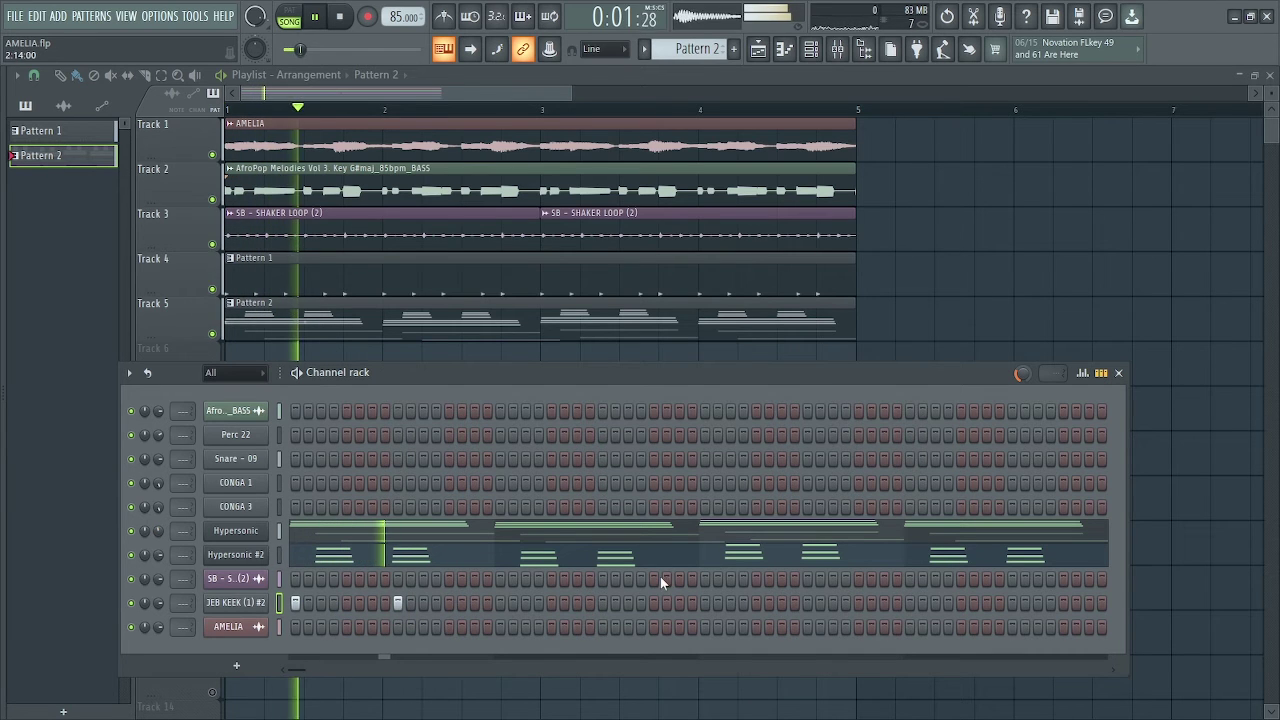
key("space")
key("space")
left_click(500, 603)
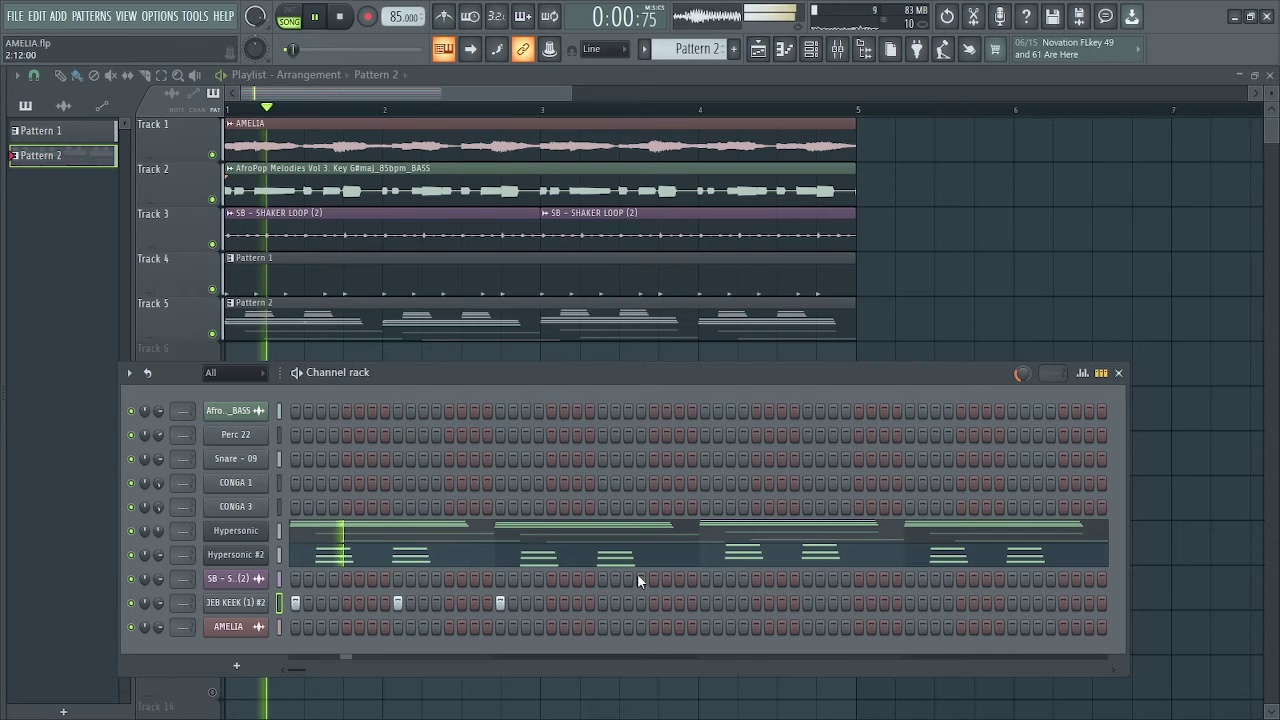
left_click(602, 603)
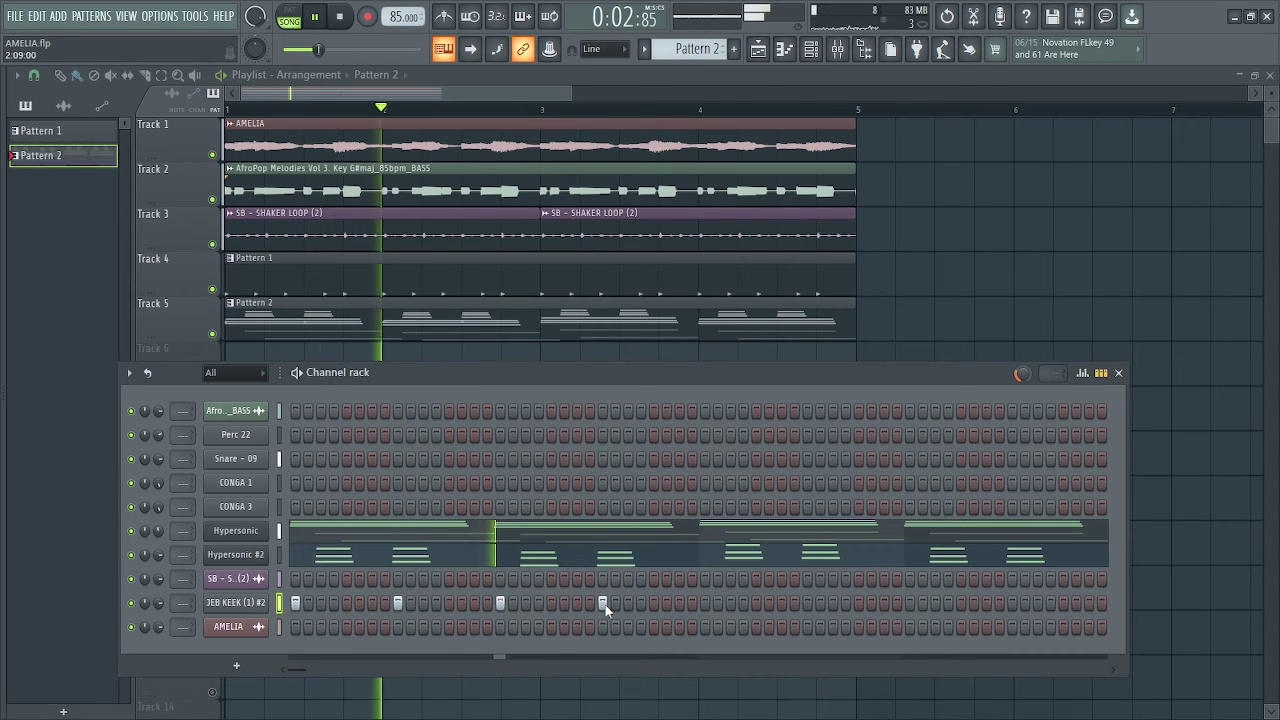
left_click(653, 603)
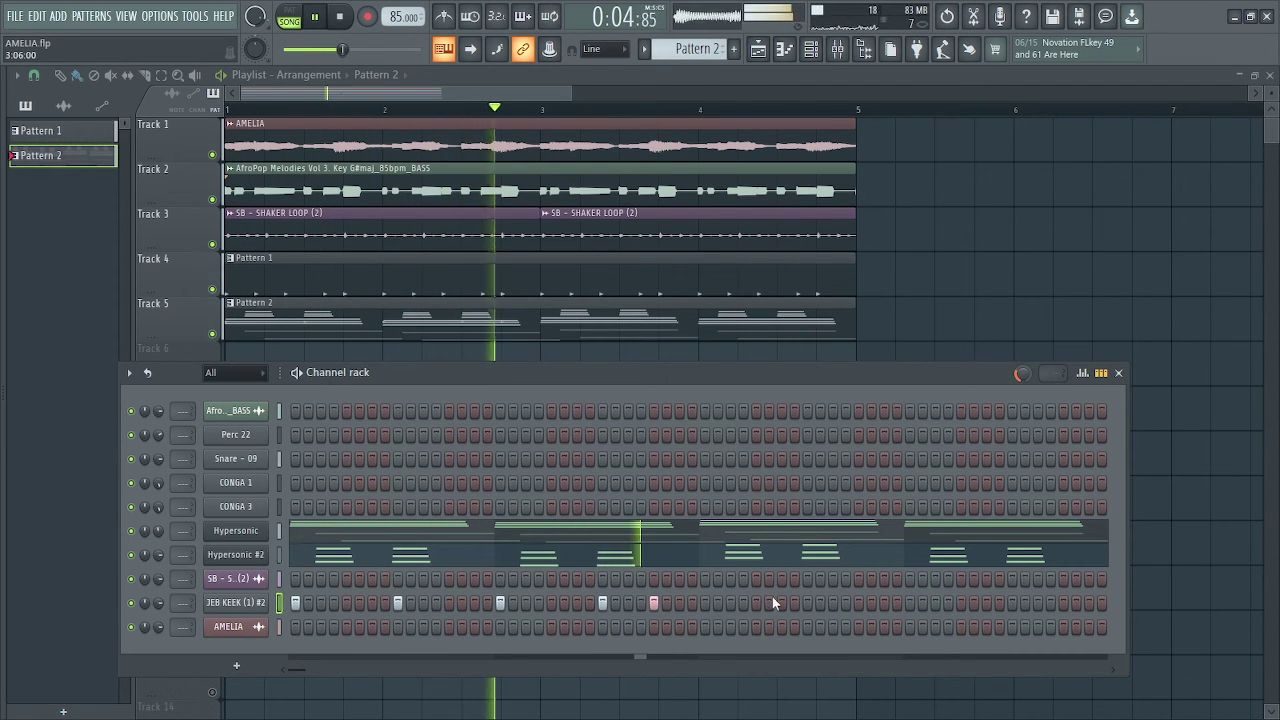
left_click(705, 603)
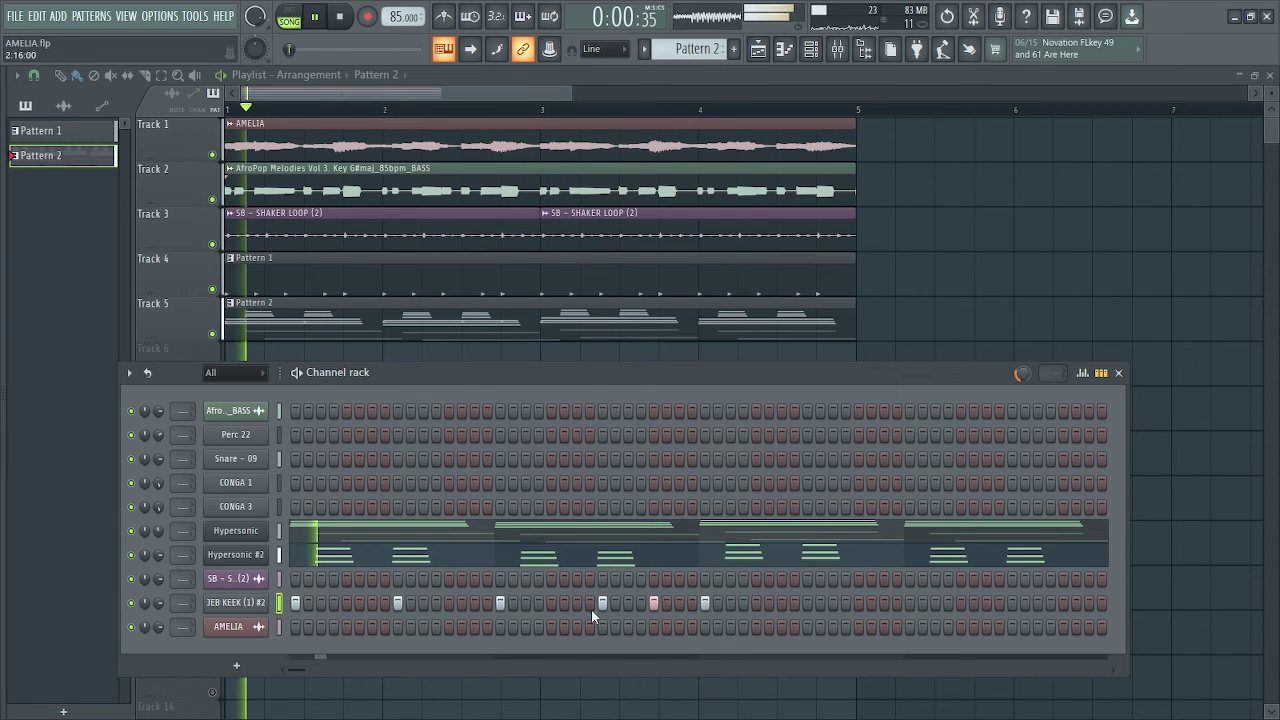
Delete the JEB KEEK (1) #2 note at the start of bar 3 and duplicate the first two bars' notes into bars 3 and 4
right_click(266, 604)
left_click(320, 491)
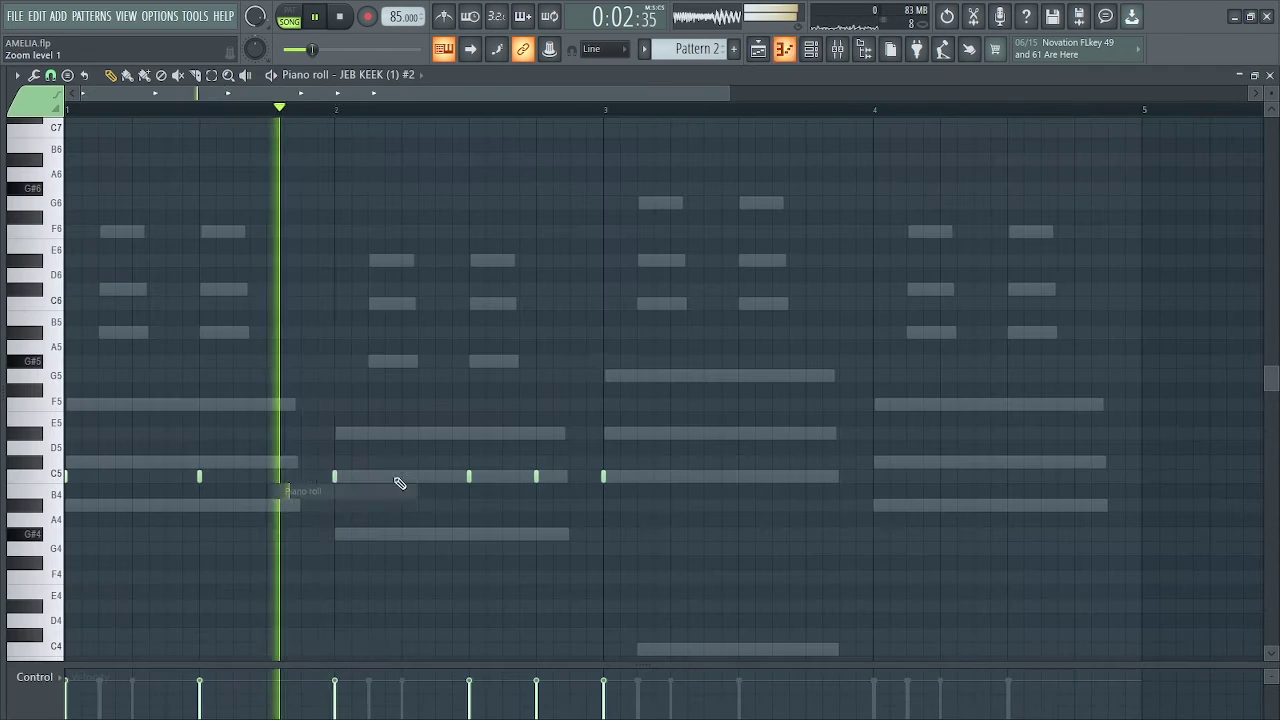
right_click(603, 476)
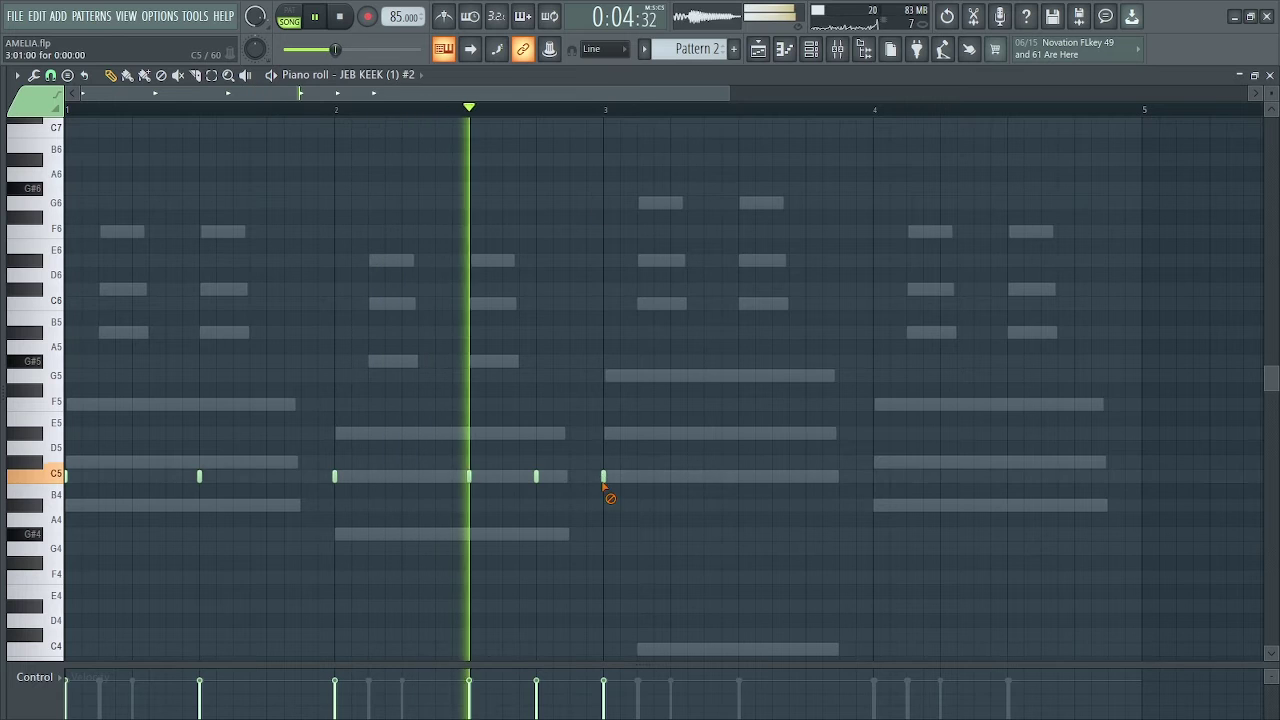
key("space")
key("ctrl+a")
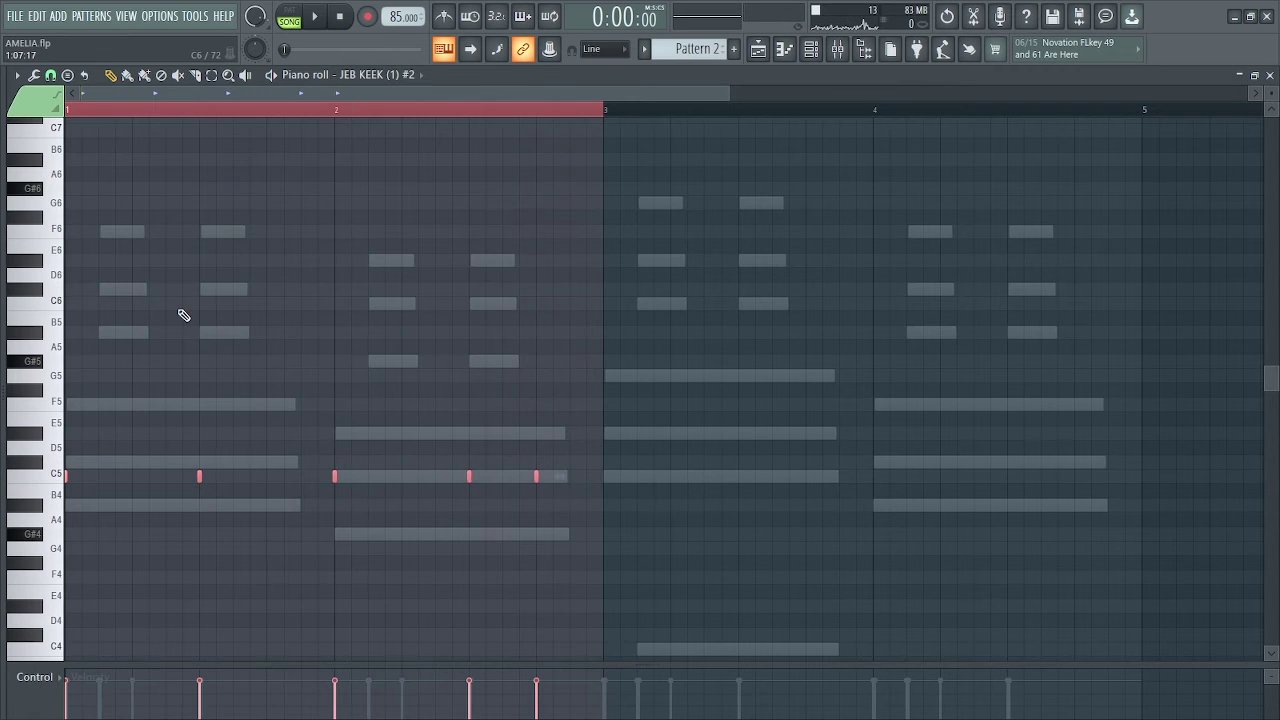
key("ctrl+b")
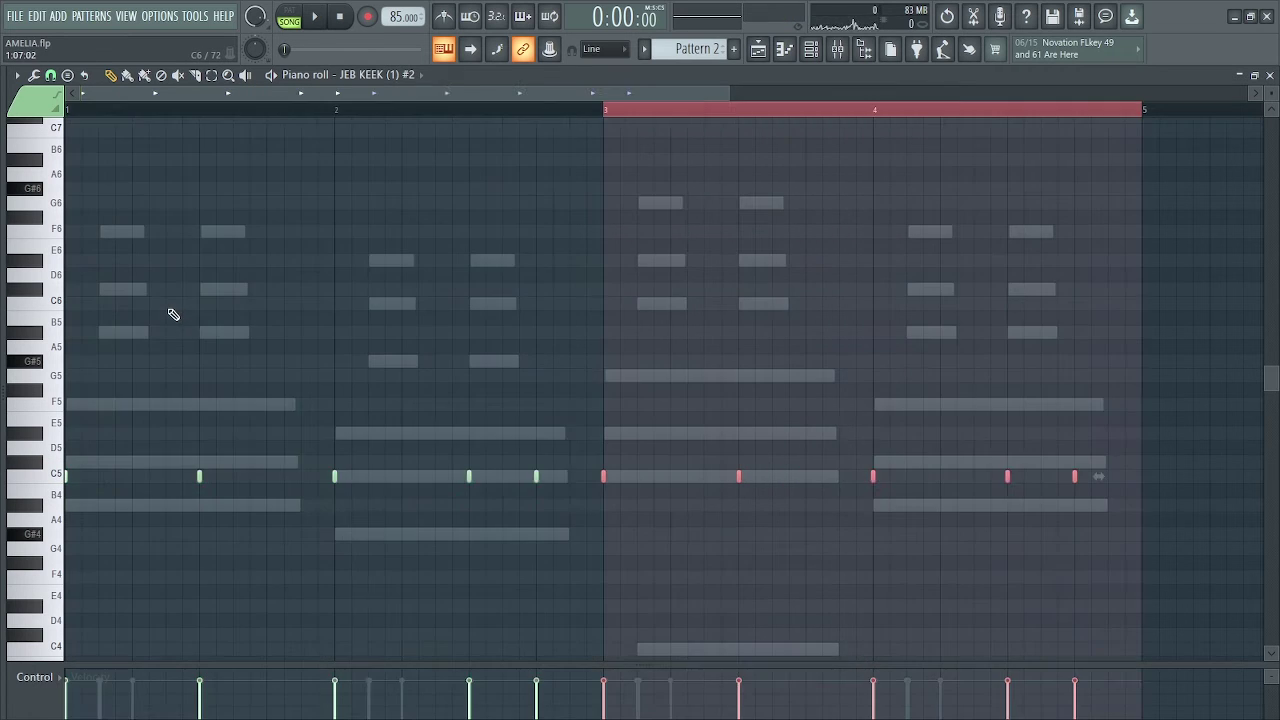
Raise the velocity of all JEB KEEK (1) #2 notes to maximum and play the arrangement
left_click(72, 115)
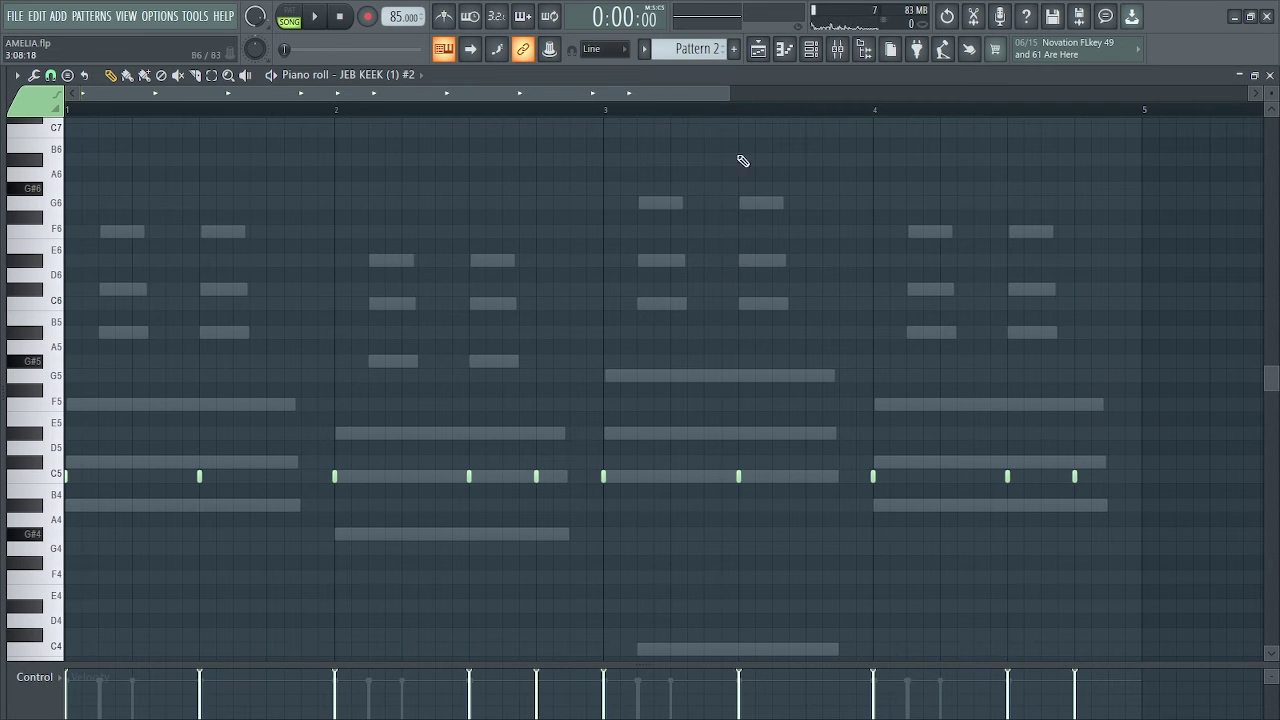
key("space")
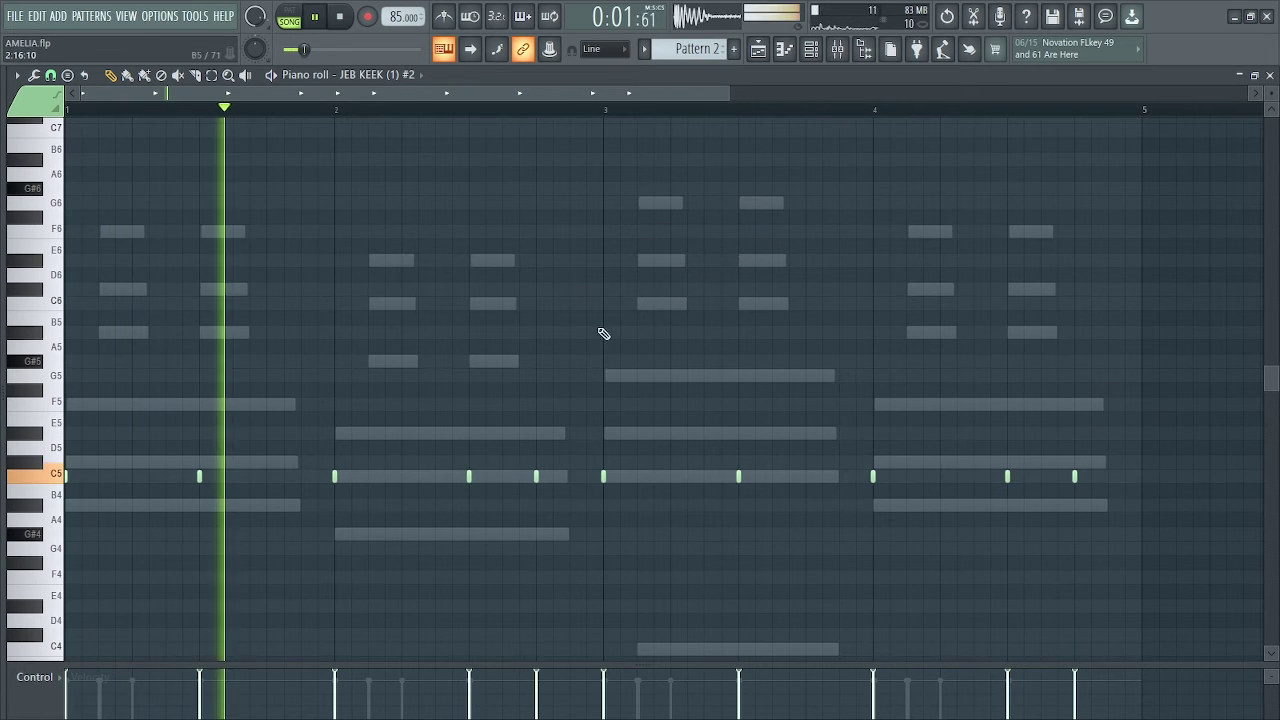
scroll(650, 315, "down", 3)
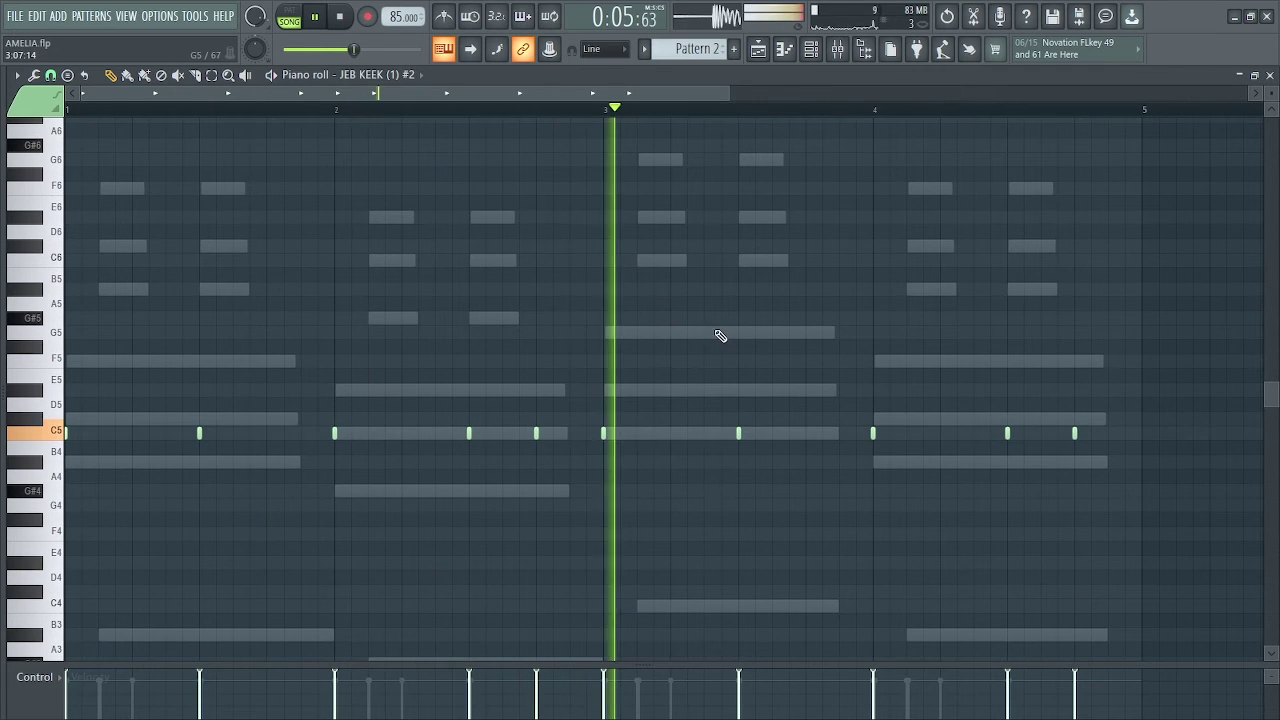
scroll(780, 368, "down", 3)
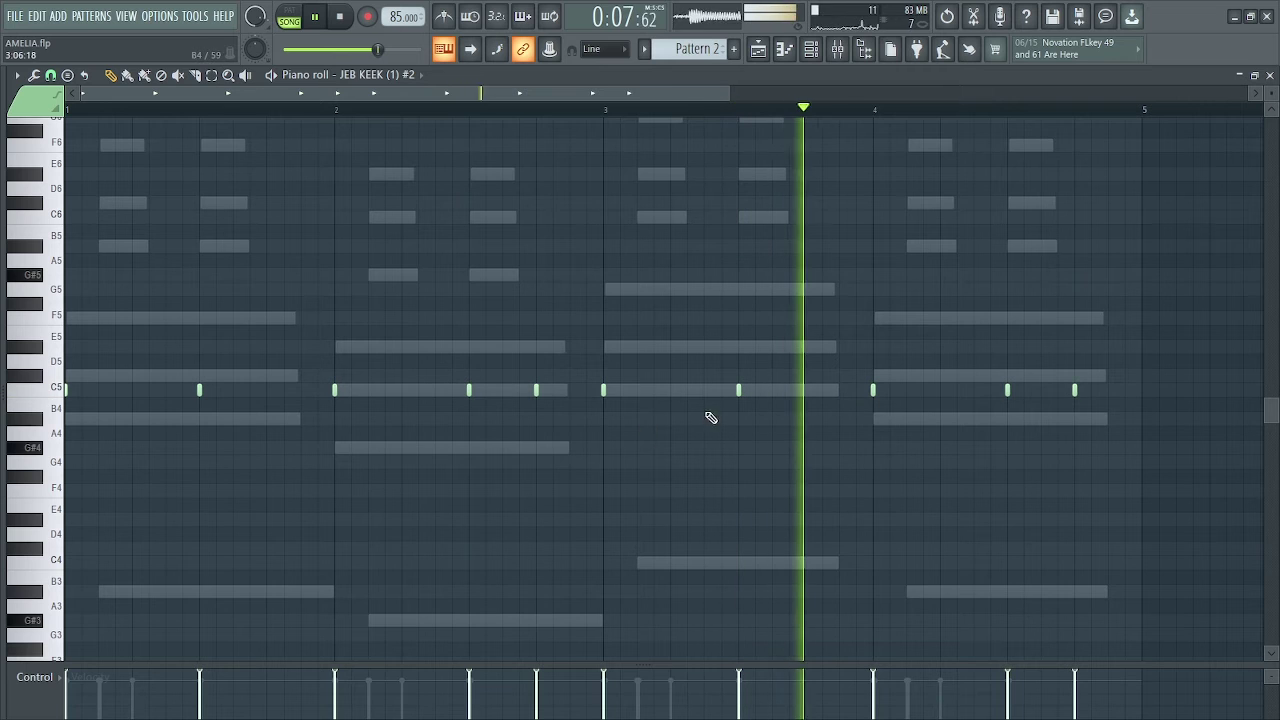
Add two one-step C5 notes on steps 15 and 16 of bar 4 and lower the first one's velocity to about 61%
left_click(1122, 390)
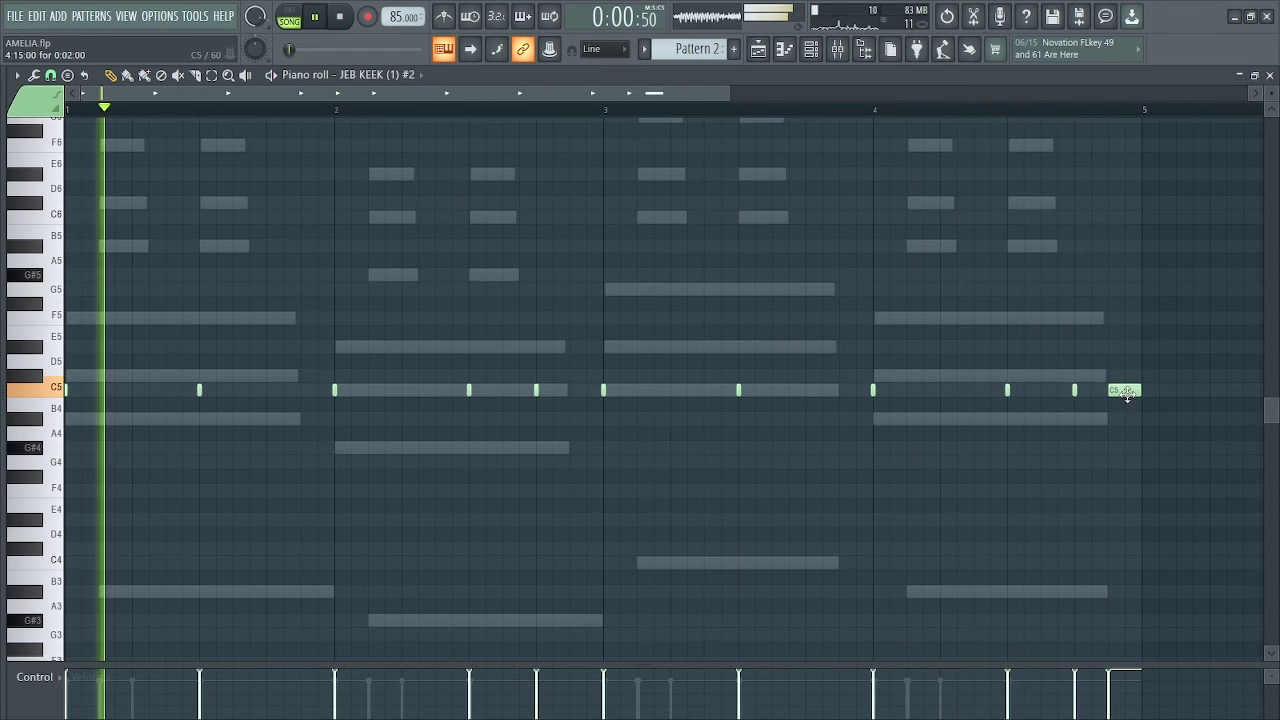
left_click_drag(1138, 390, 1121, 391)
left_click(1132, 390)
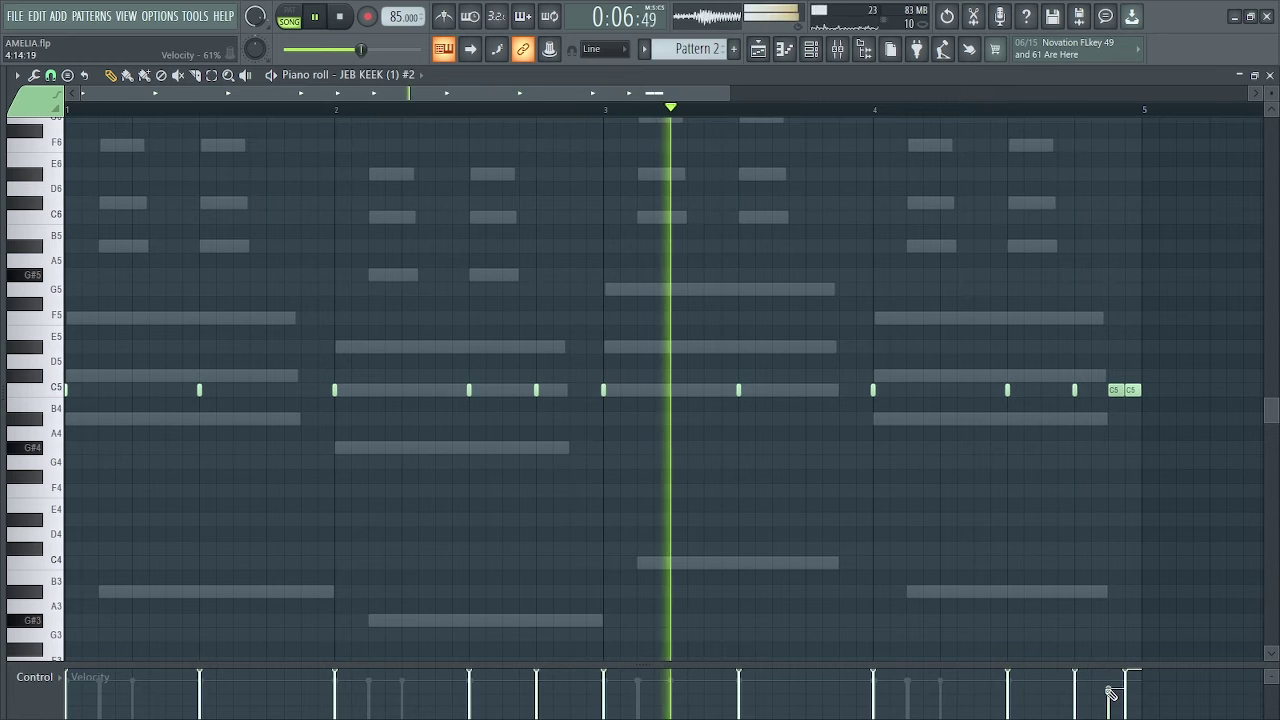
left_click_drag(1122, 663, 1121, 578)
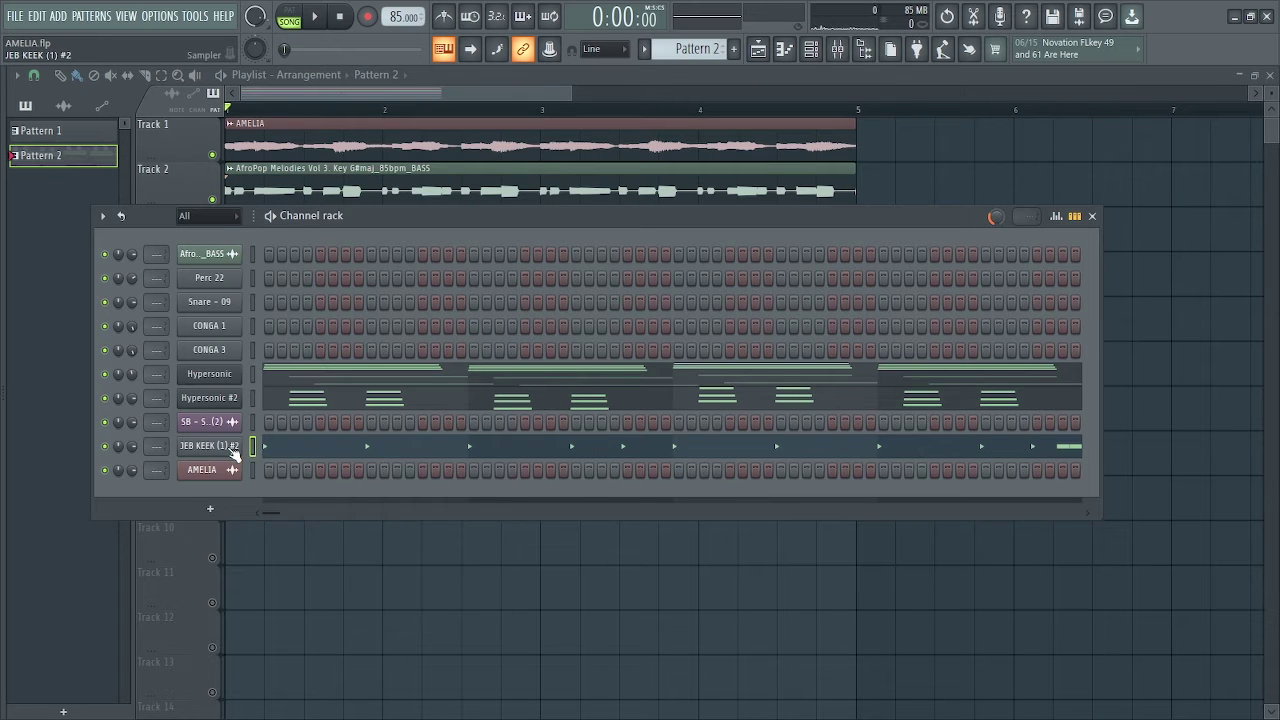
Move the JEB KEEK (1) #2 notes from Pattern 2 into a new Pattern 3 and place it on Track 6 from bar 1
right_click(232, 452)
left_click(415, 445)
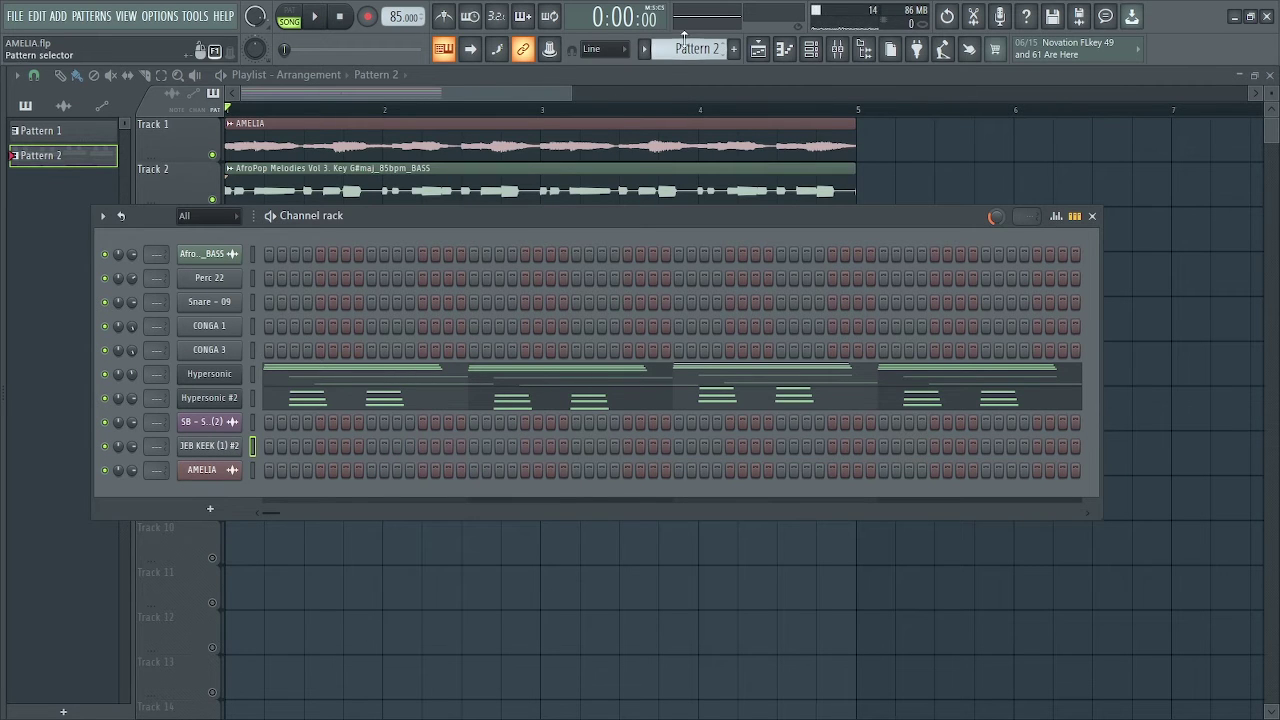
scroll(680, 56, "down", 1)
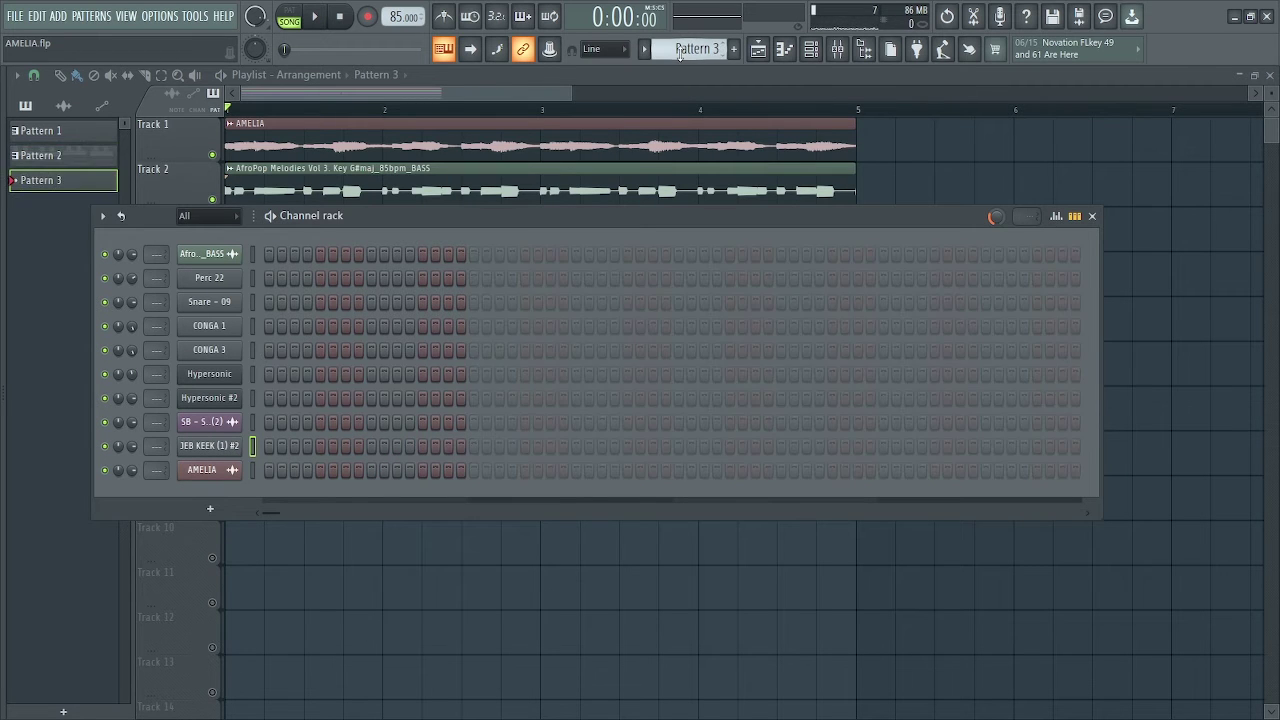
right_click(250, 446)
left_click(420, 477)
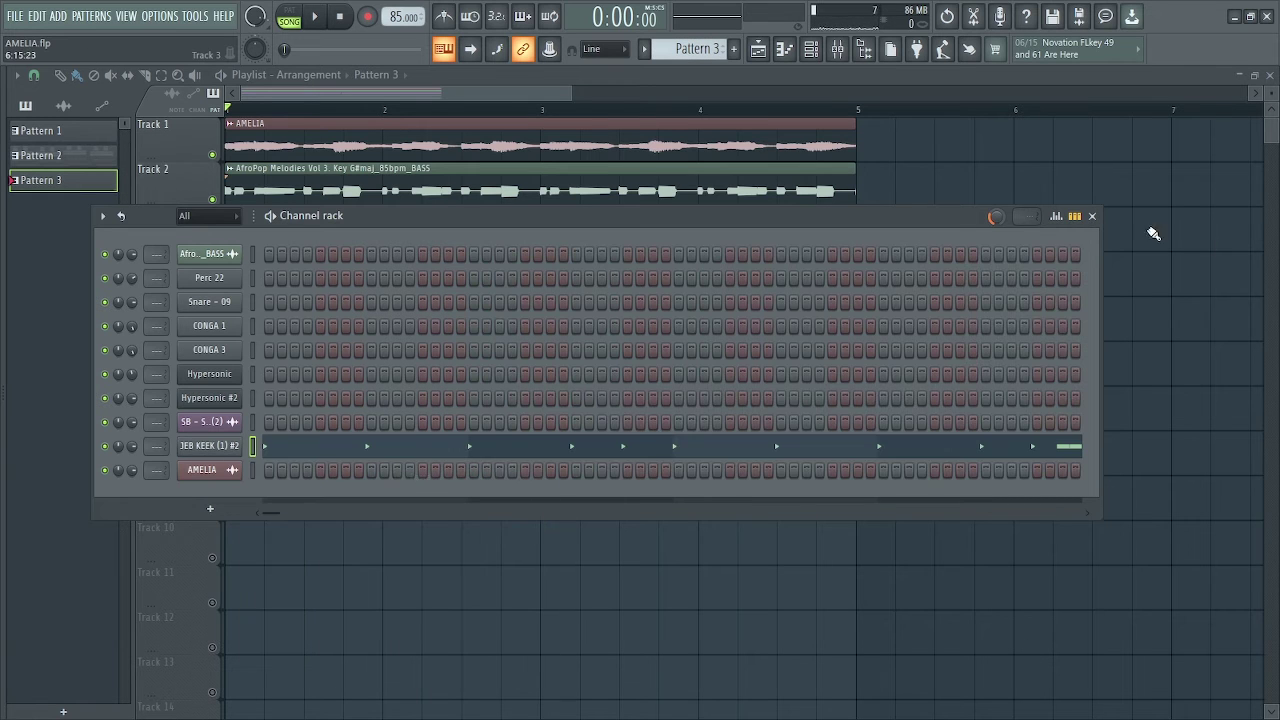
left_click(1093, 217)
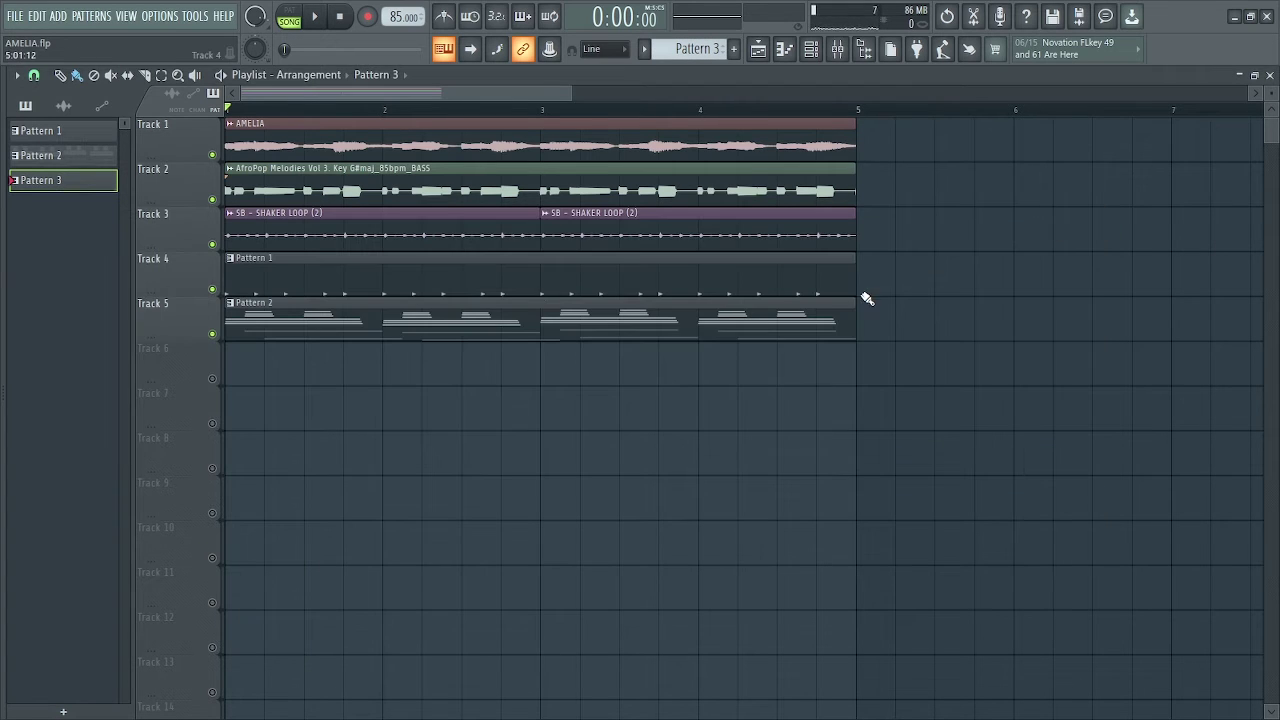
left_click(212, 380)
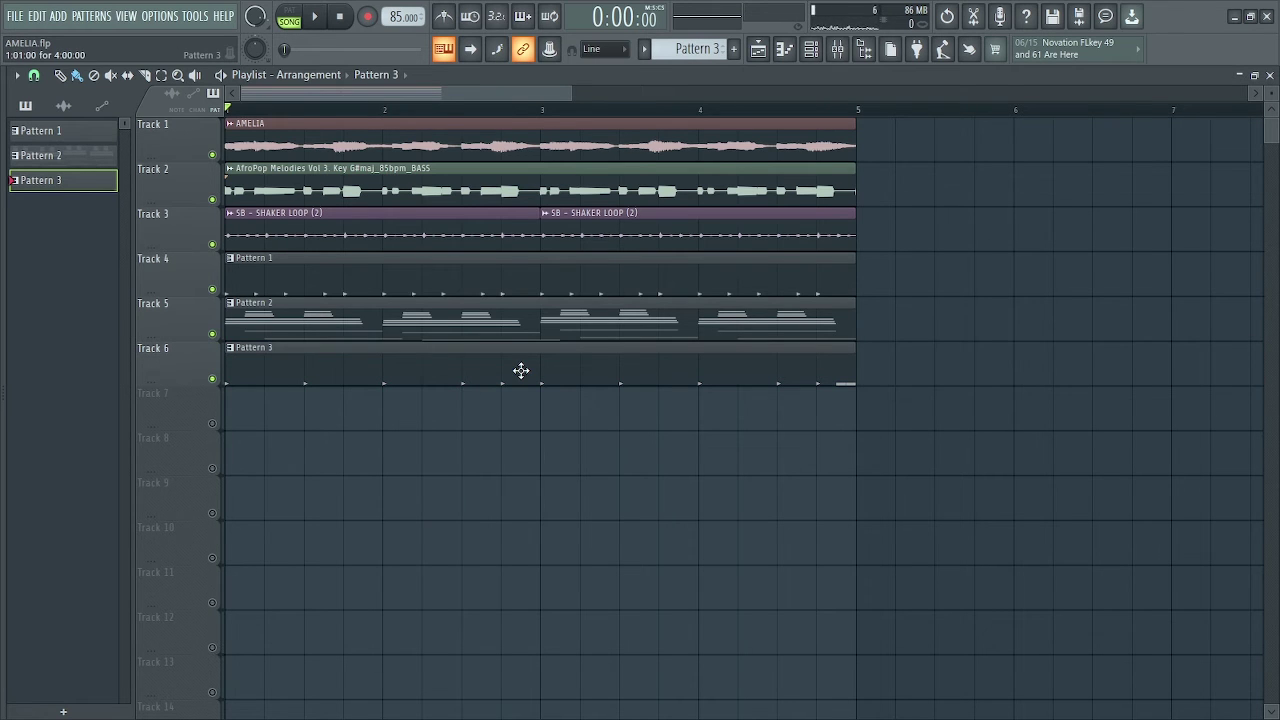
Clone the JEB KEEK (1) #2 channel
key("F6")
right_click(234, 449)
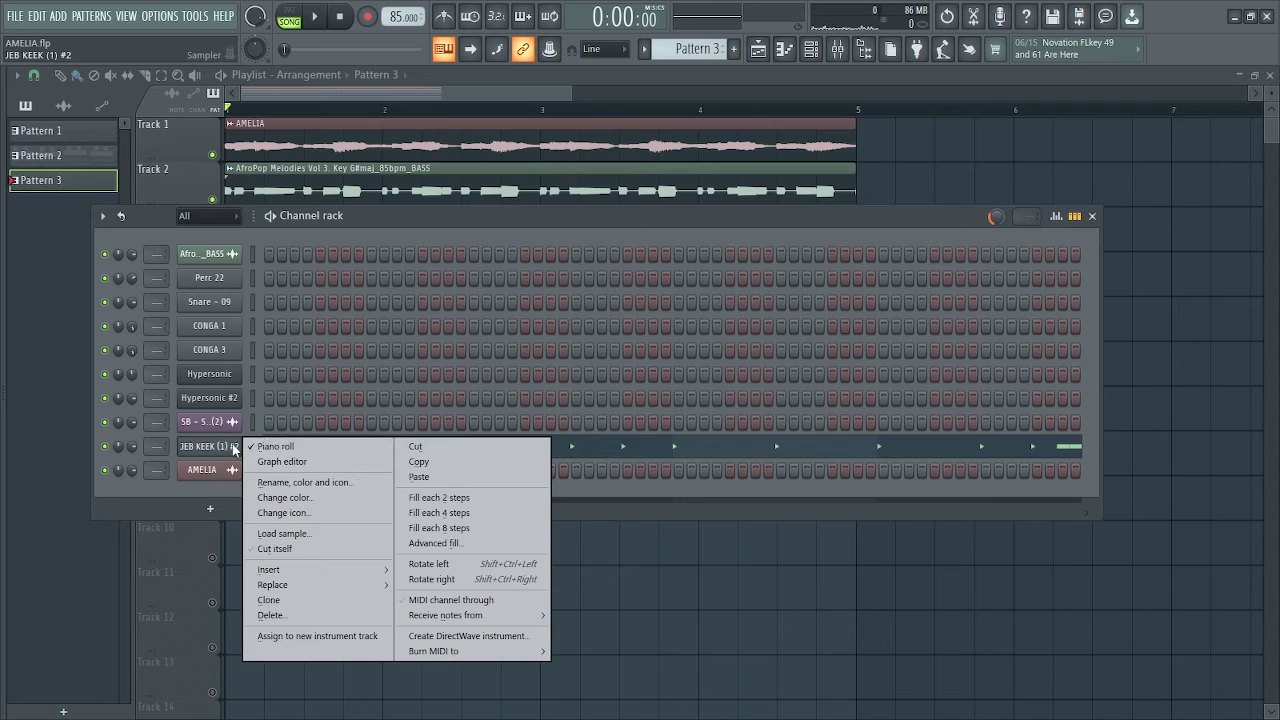
left_click(323, 599)
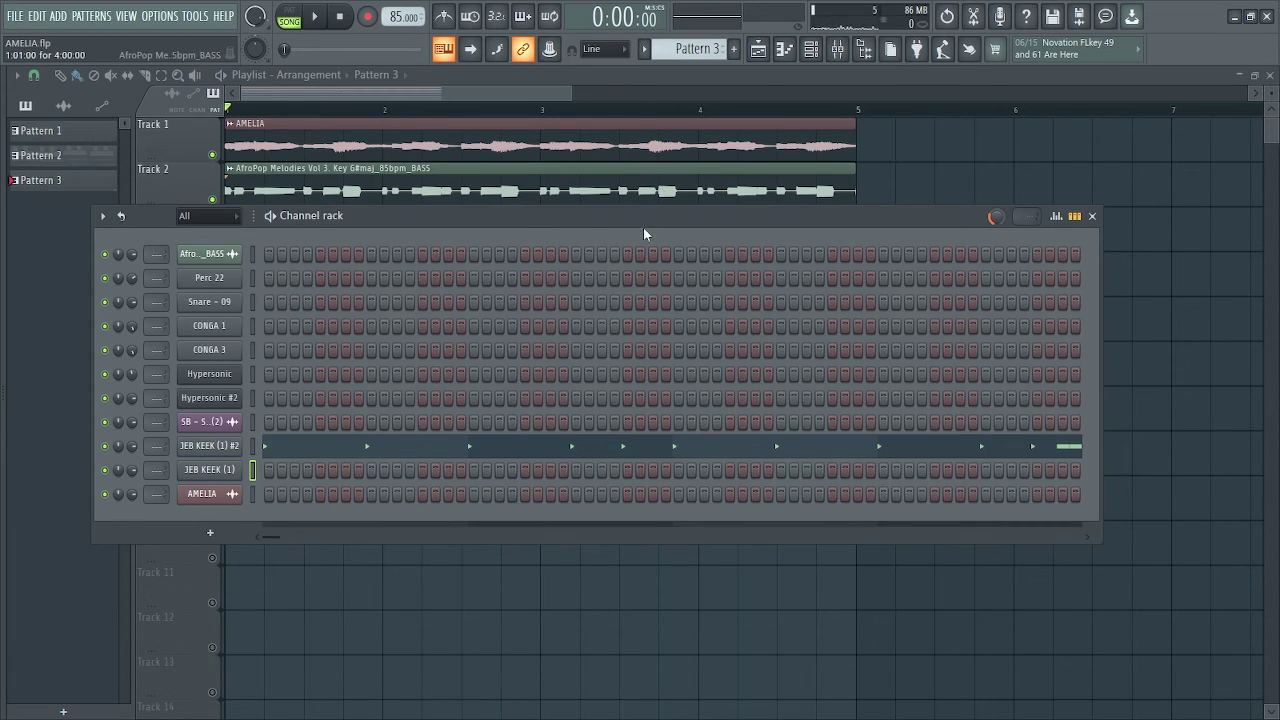
Create a new Pattern 4 and fill every fourth step of the cloned JEB KEEK (1) channel
key("F4")
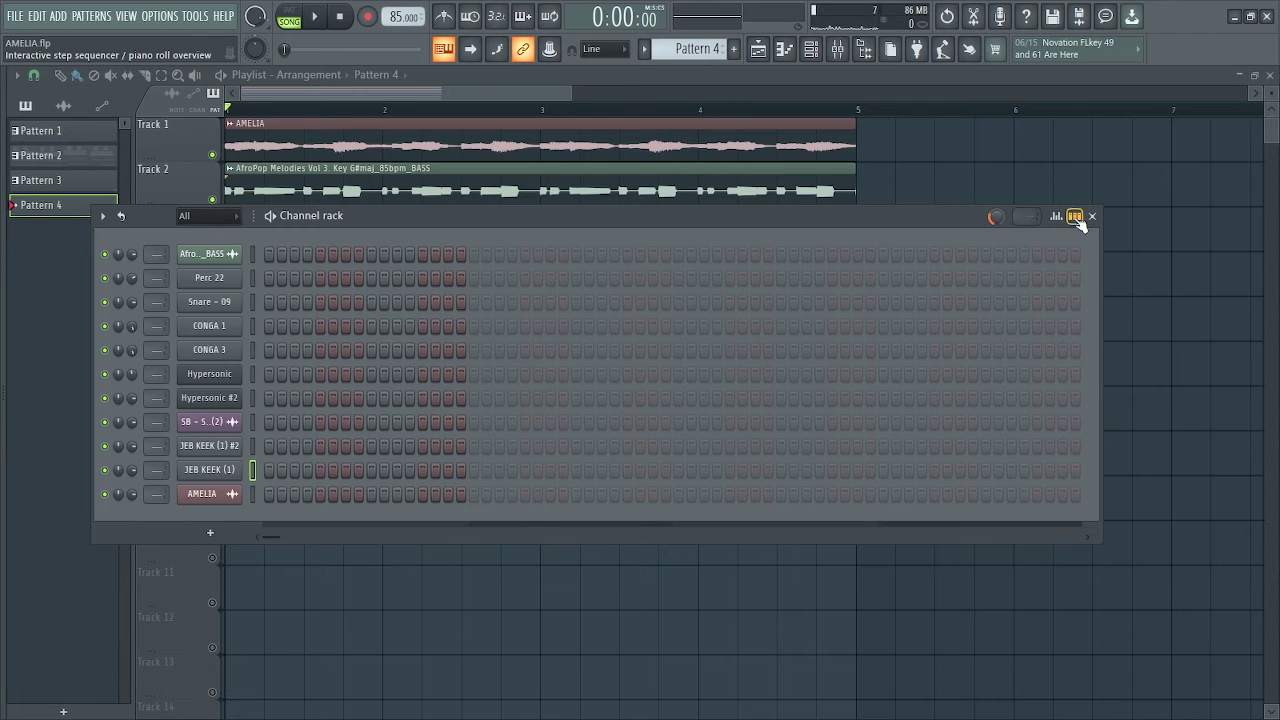
right_click(227, 472)
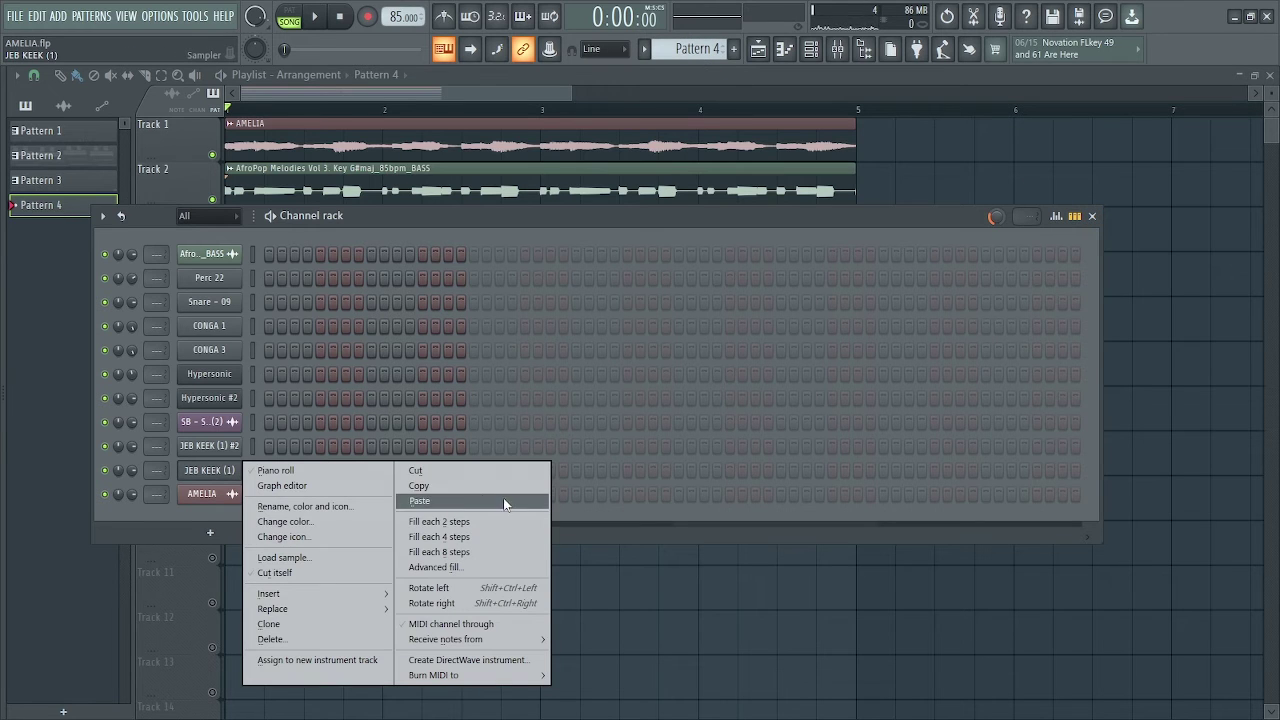
left_click(460, 536)
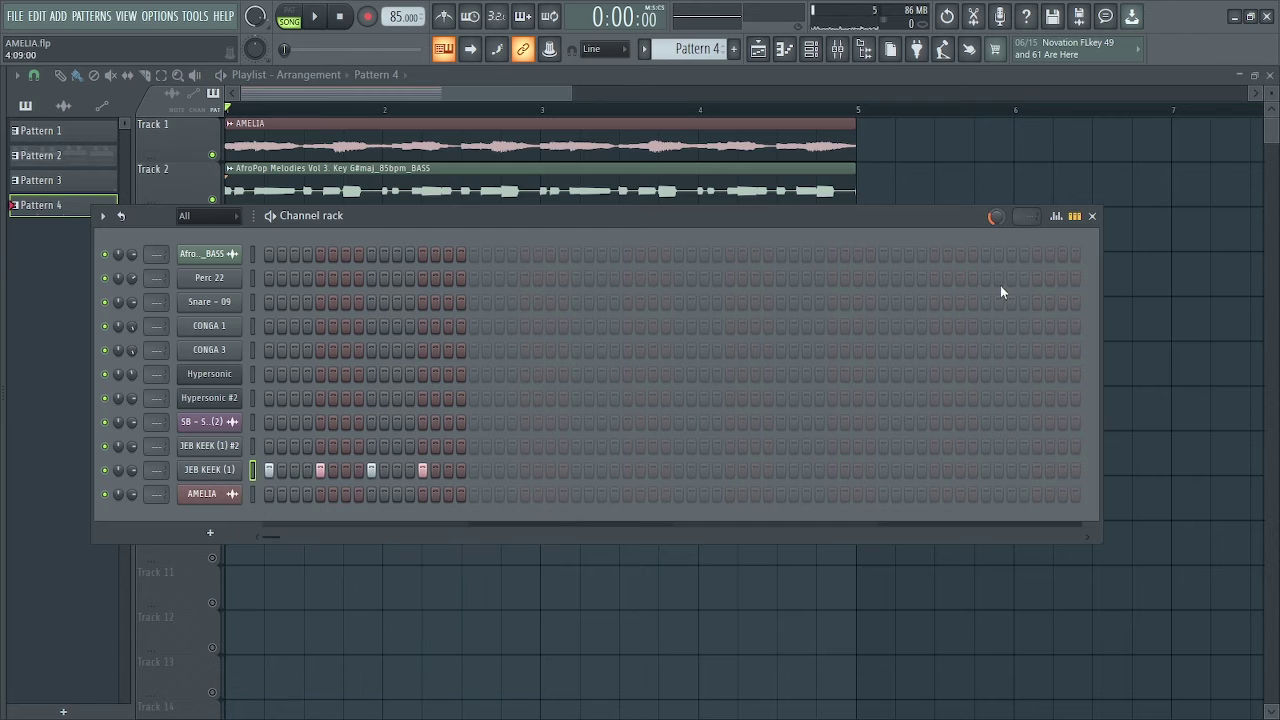
Duplicate the first-bar JEB KEEK (1) notes three times in the piano roll to fill bars 2 to 4 of Pattern 4
right_click(220, 476)
left_click(330, 469)
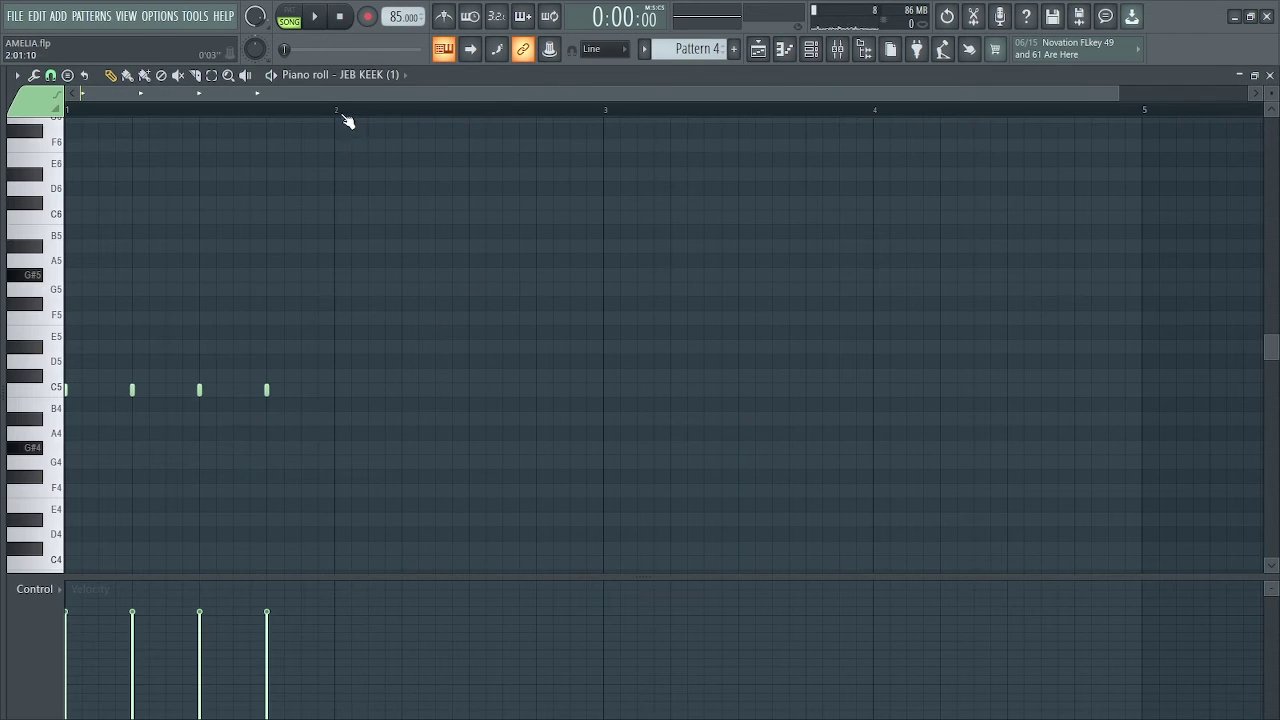
left_click_drag(340, 118, 3, 250)
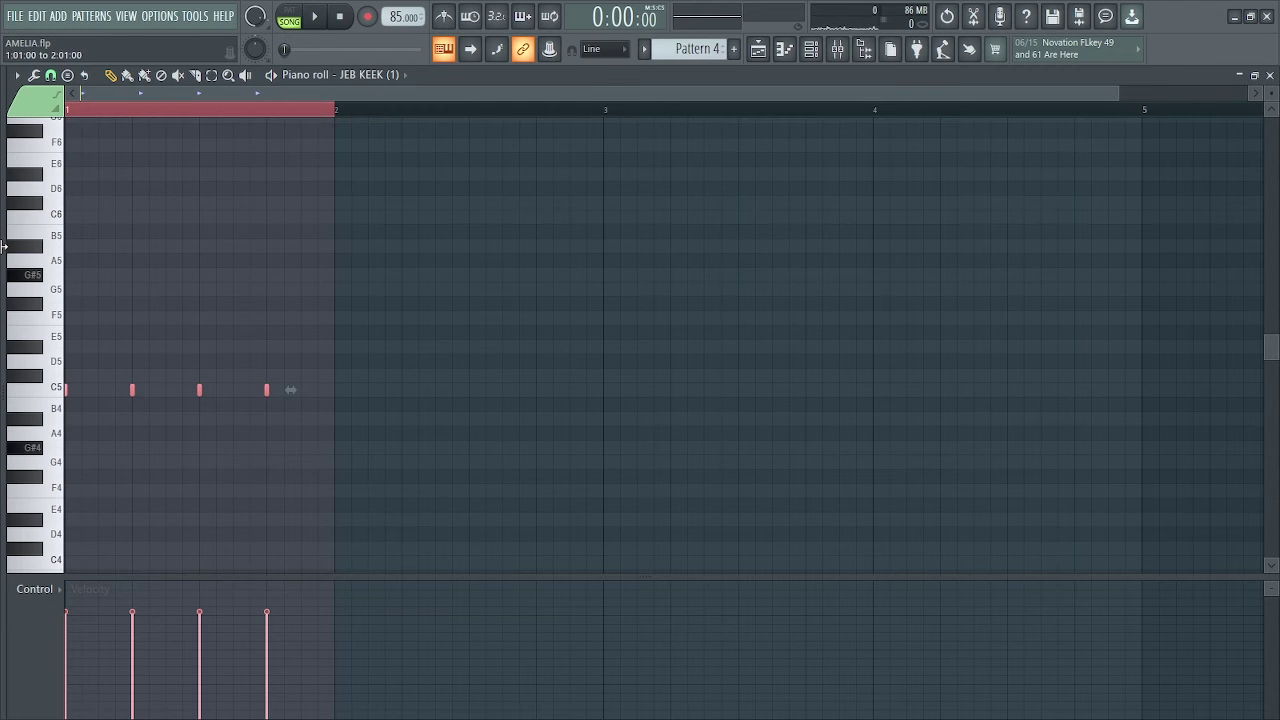
key("ctrl+b")
key("ctrl+b")
key("ctrl+b")
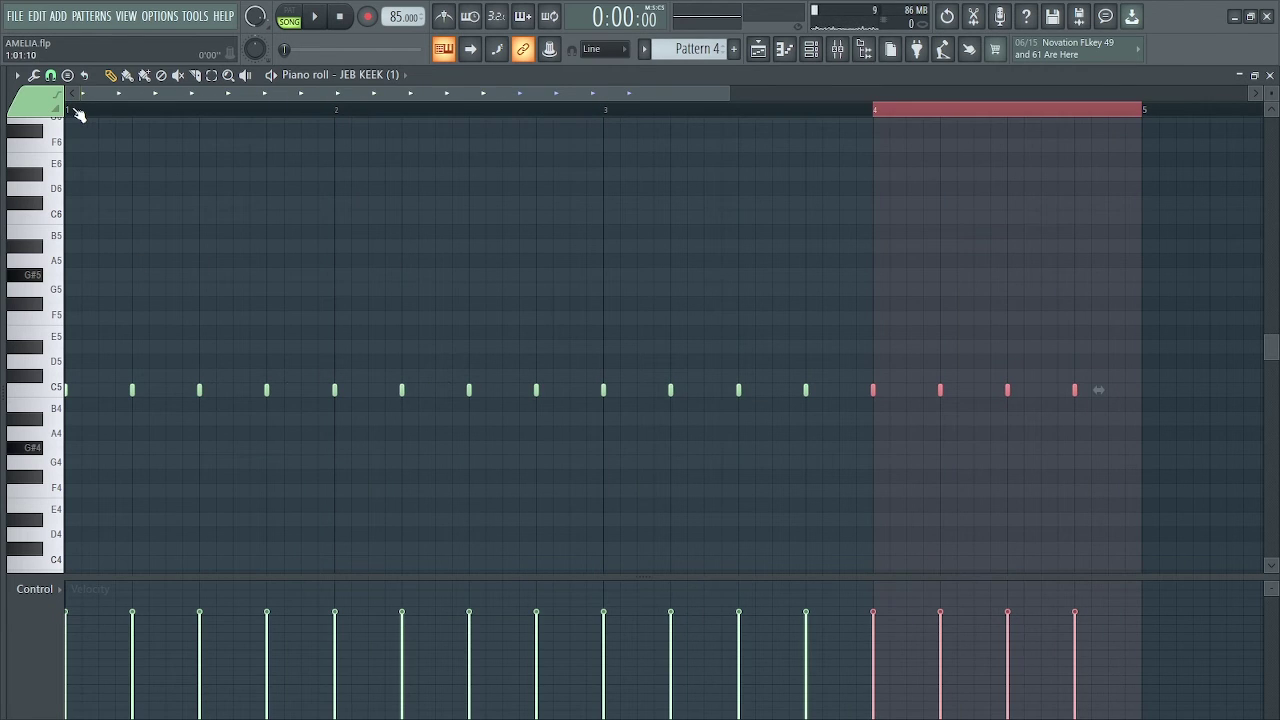
left_click(72, 112)
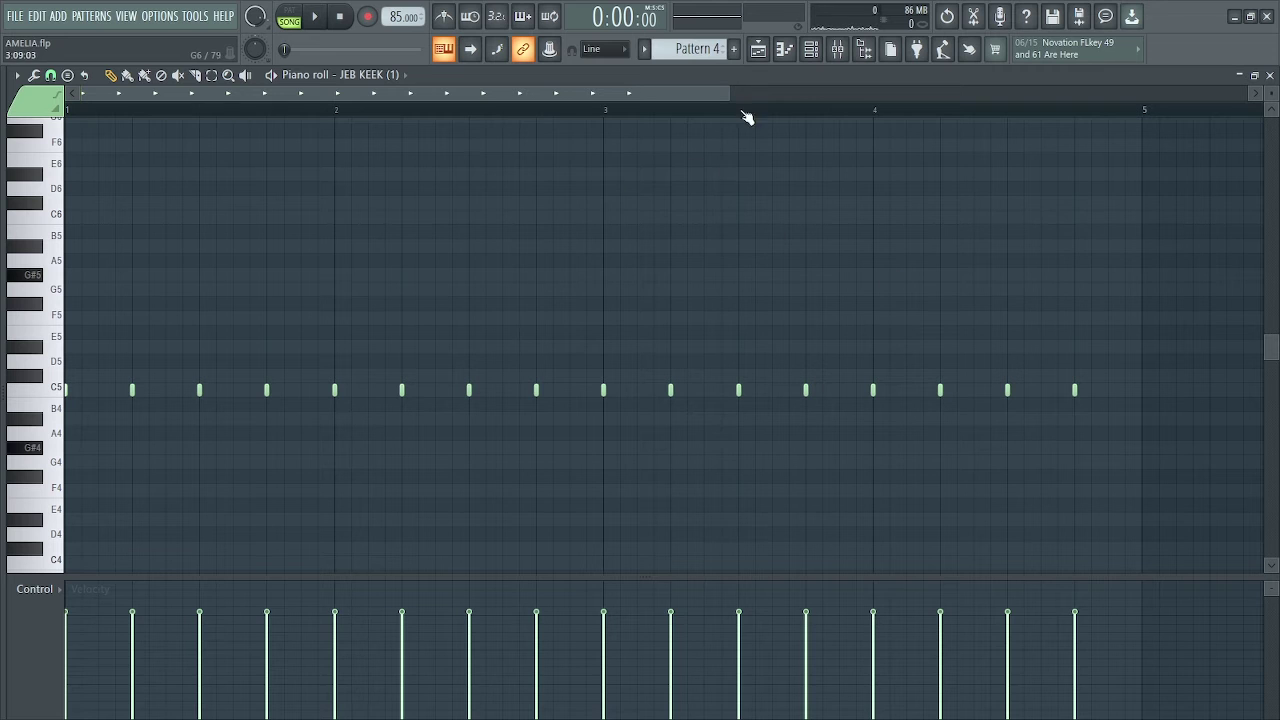
Place Pattern 4 on Track 7 from bar 1 and audition it with Track 7 enabled and Track 6 muted
left_click(758, 50)
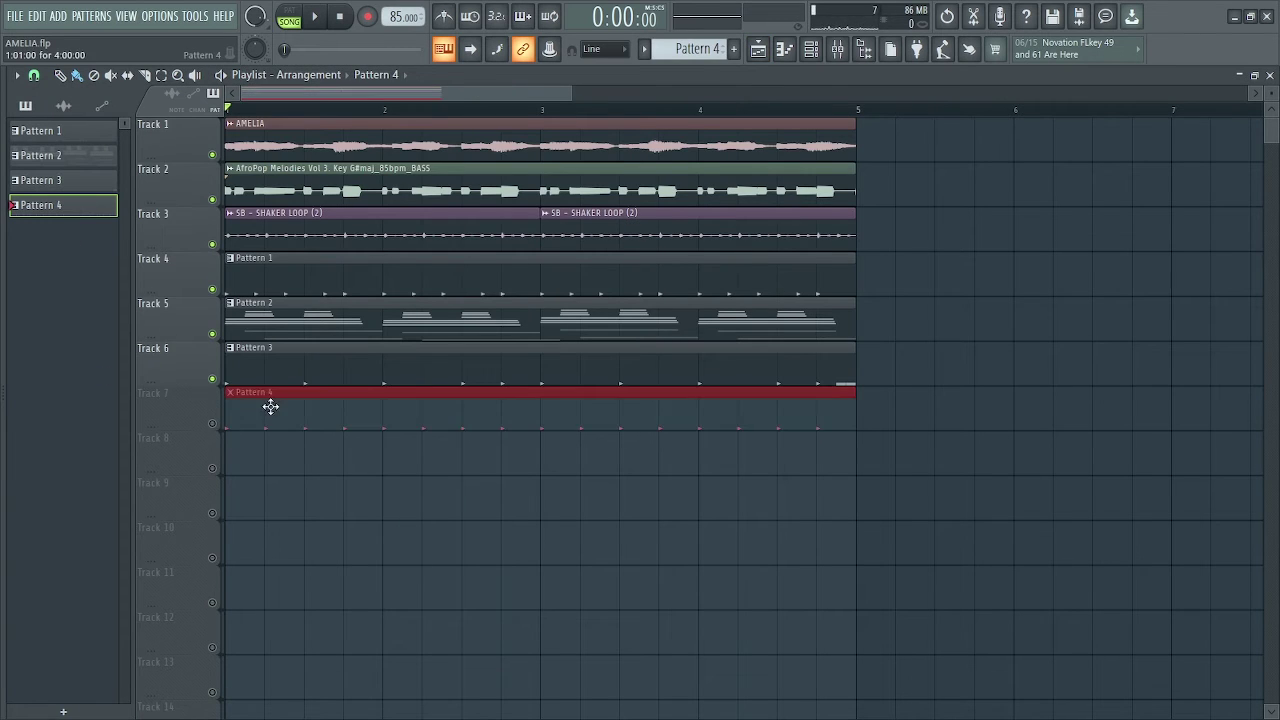
left_click(215, 381)
left_click(213, 423)
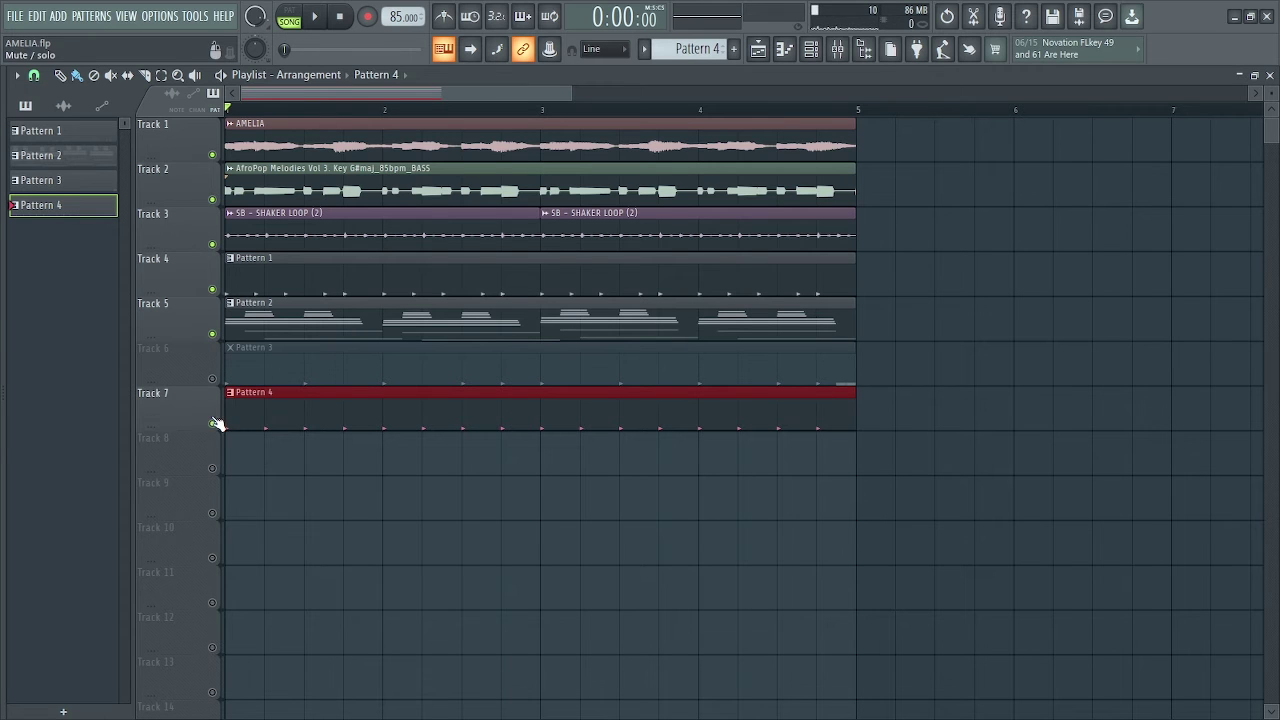
key("space")
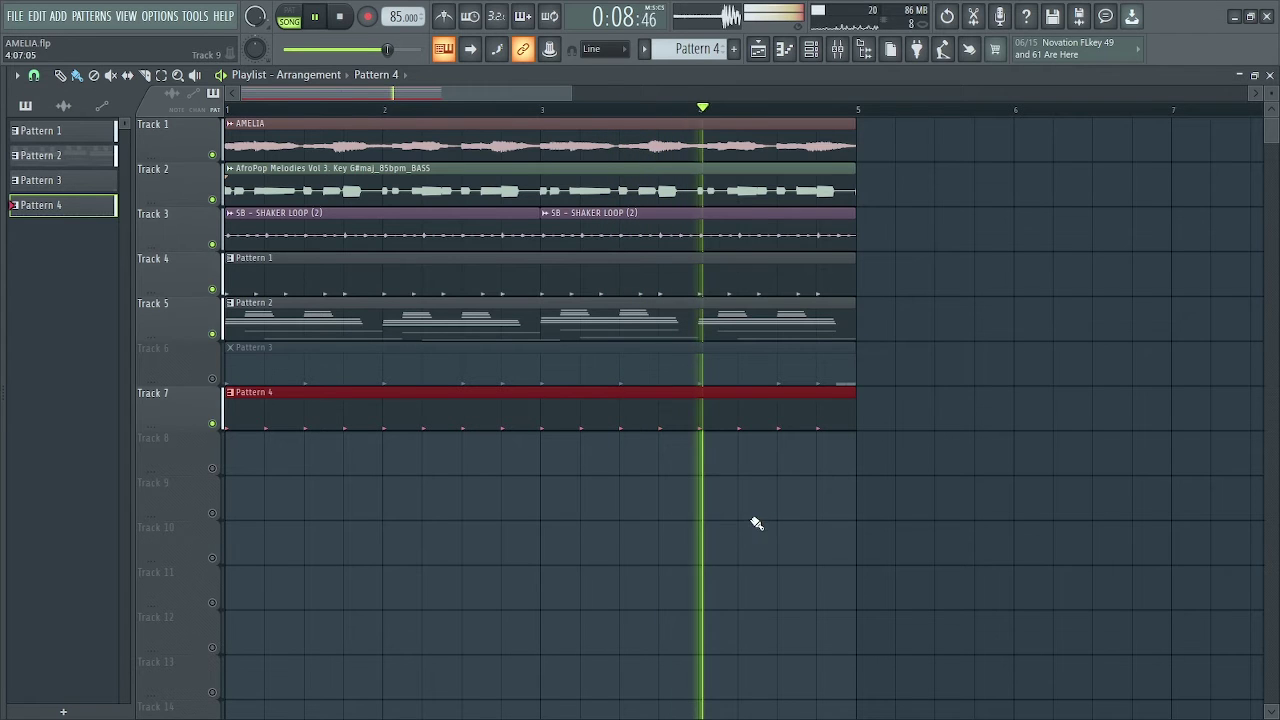
key("space")
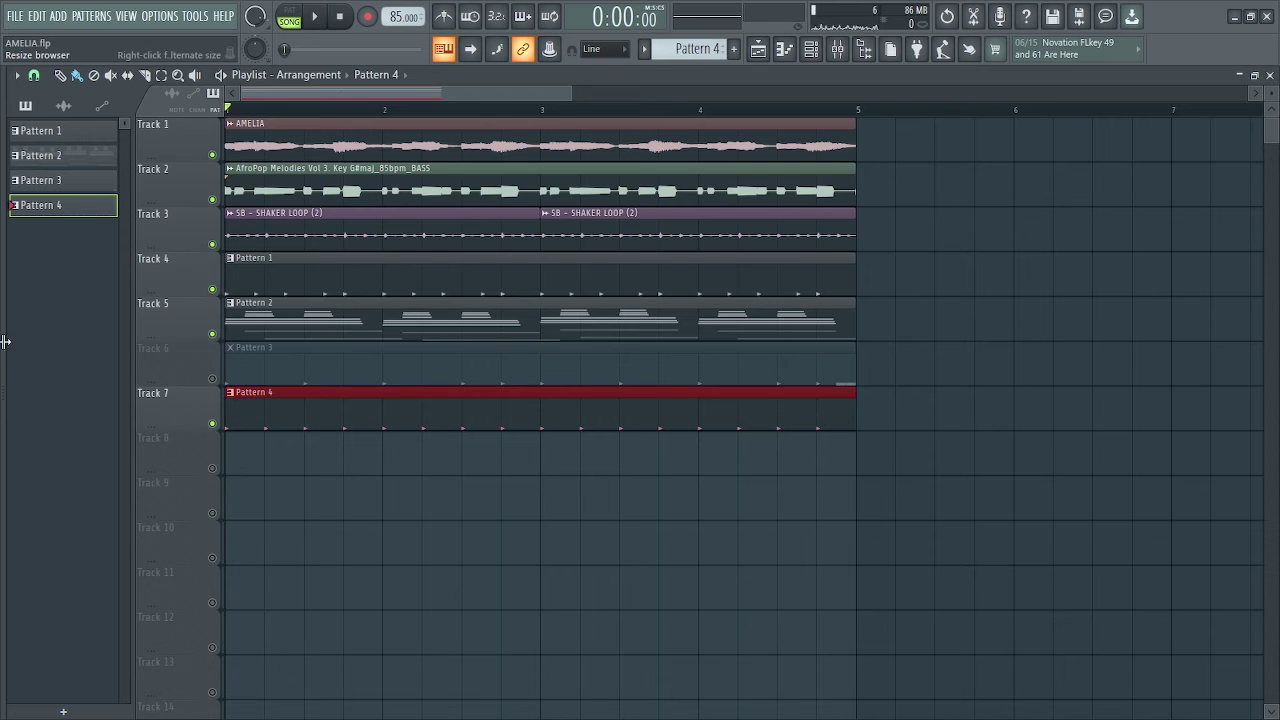
Add the vybeBeenOnClap_2 sample from the recent files to Track 8 at bar 1 and keep its track enabled
mouse_move(2, 336)
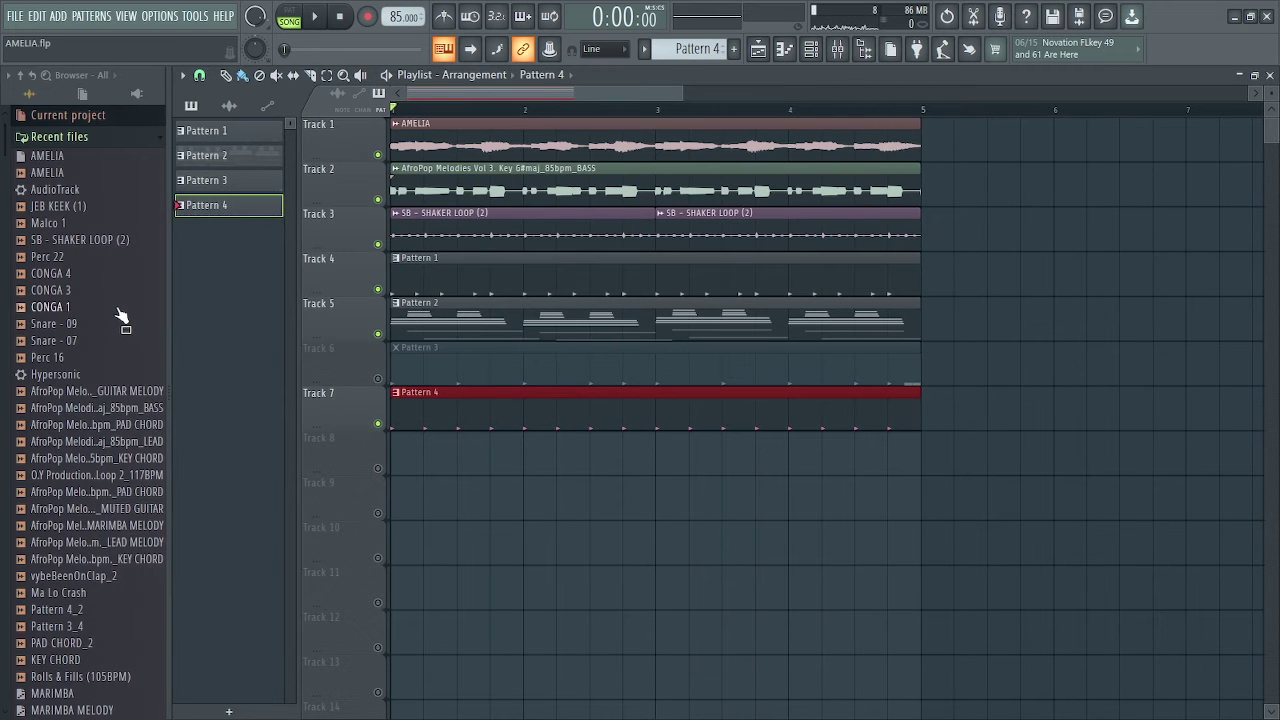
scroll(119, 316, "down", 4)
left_click(90, 377)
left_click_drag(90, 382, 557, 554)
left_click_drag(357, 486, 494, 466)
left_click(556, 464)
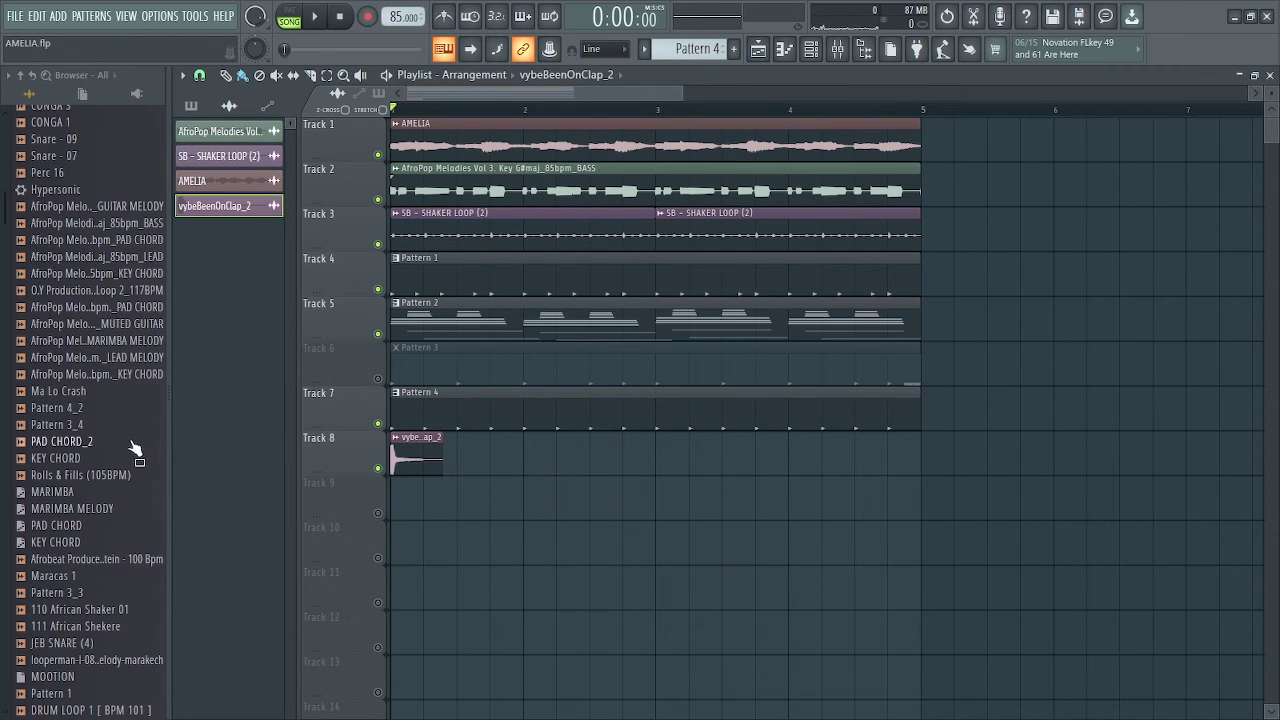
Add the Ma Lo Crash sample to Track 9 at bar 4, reverse it and enable the track
left_click(72, 394)
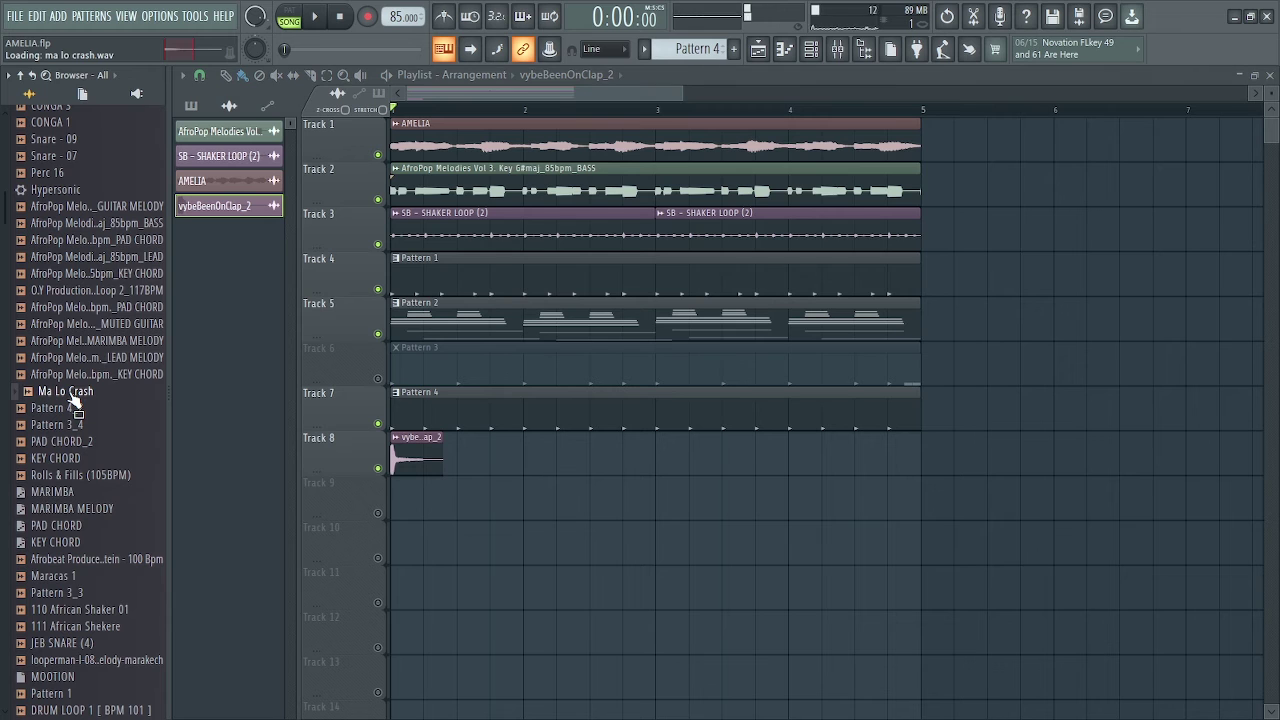
left_click_drag(72, 394, 813, 518)
double_click(813, 507)
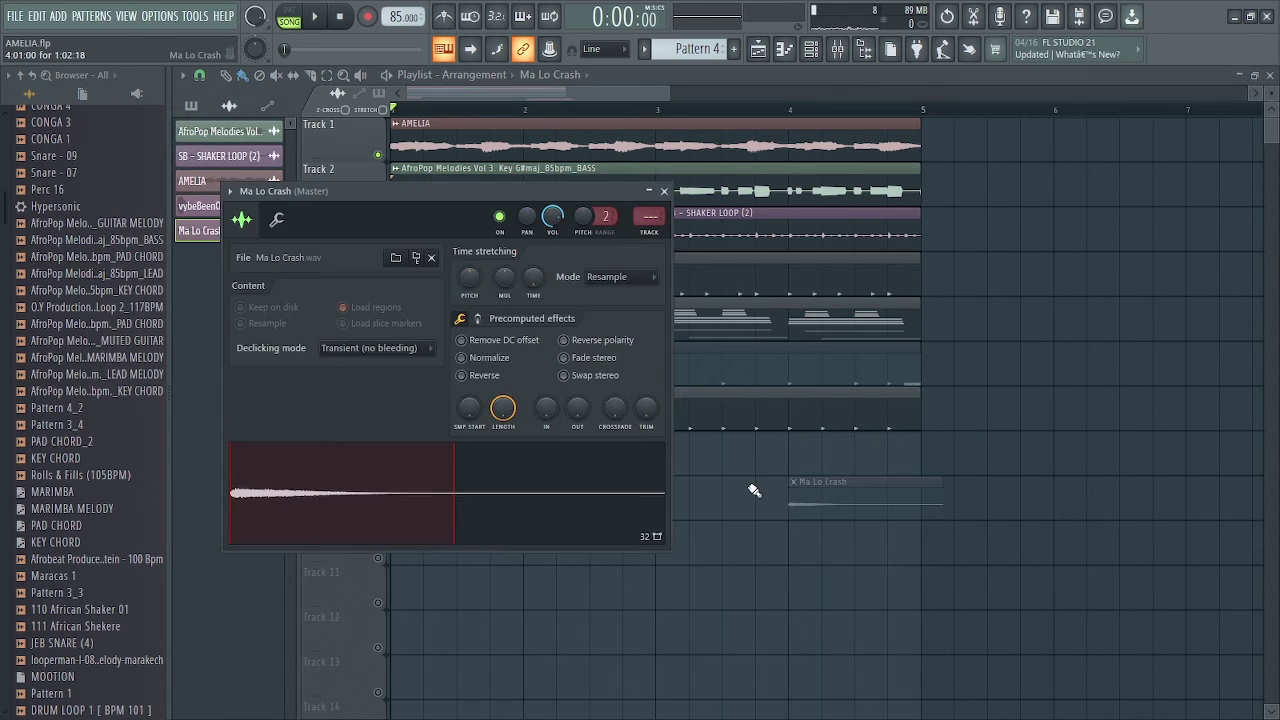
left_click(470, 374)
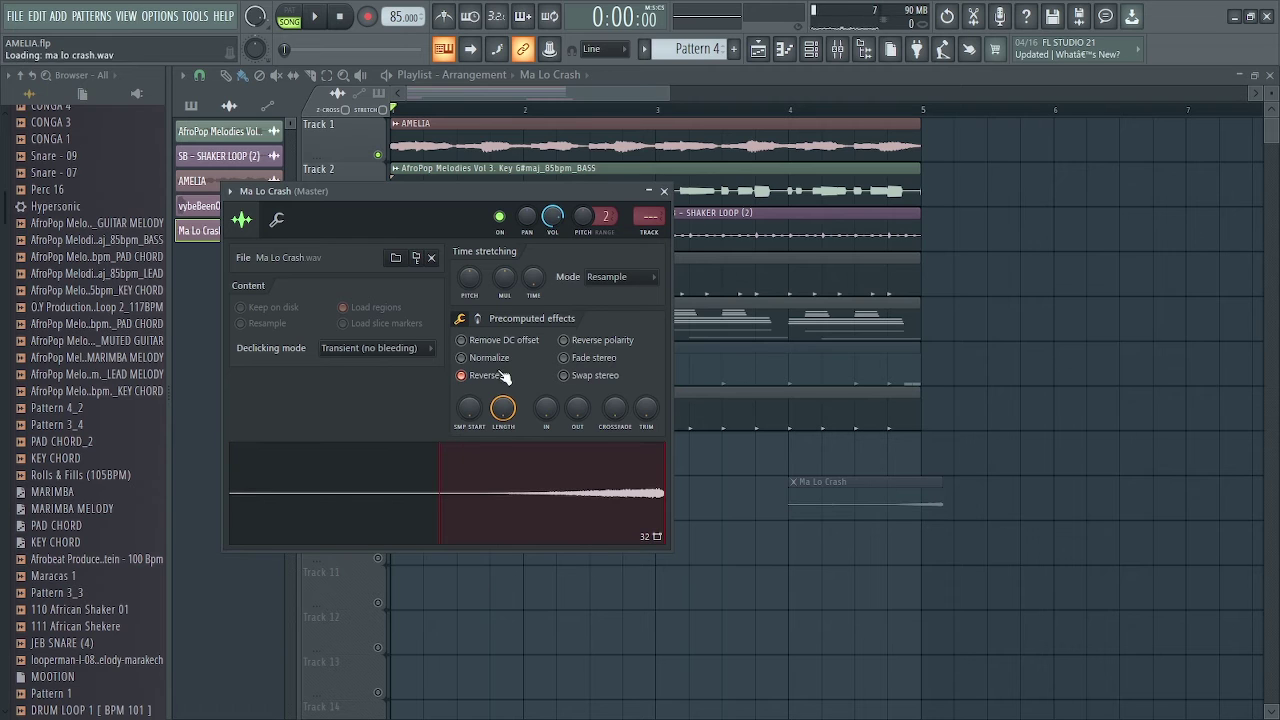
left_click(664, 192)
left_click(379, 512)
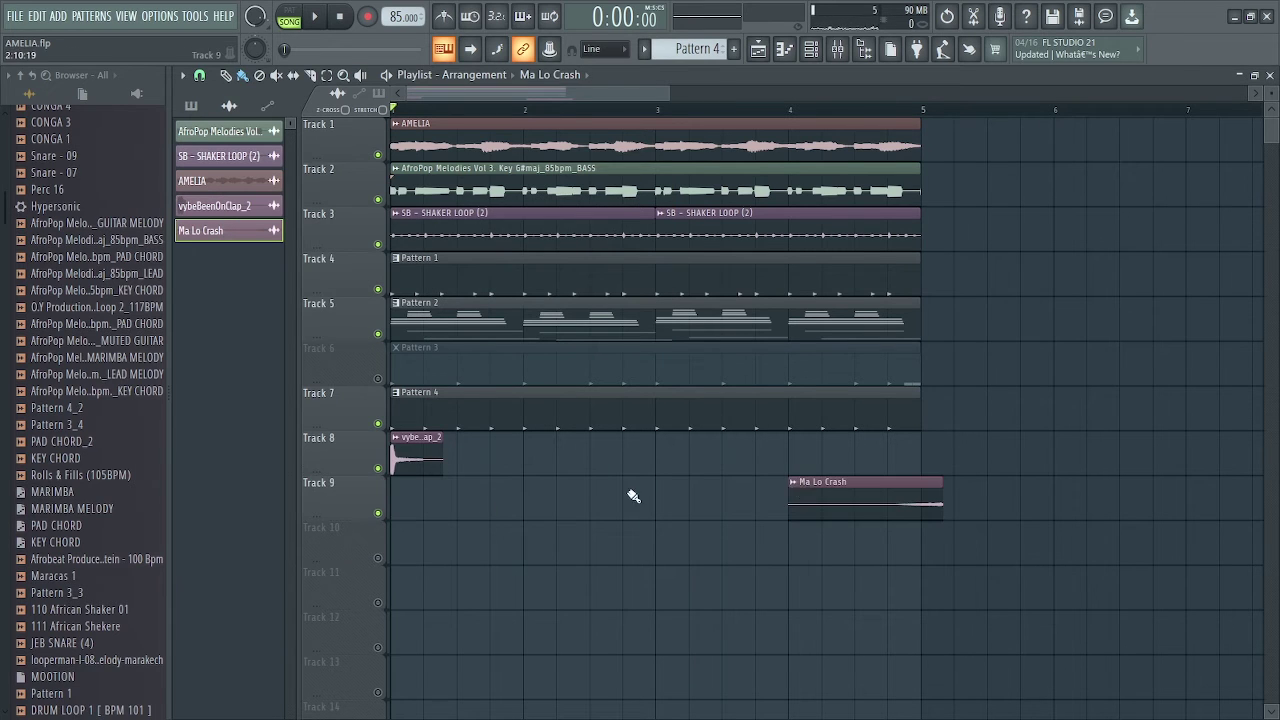
Turn playlist snapping off and move the reversed Ma Lo Crash clip so it ends exactly at the start of bar 4
left_click_drag(838, 483, 754, 511)
left_click(198, 78)
left_click(229, 180)
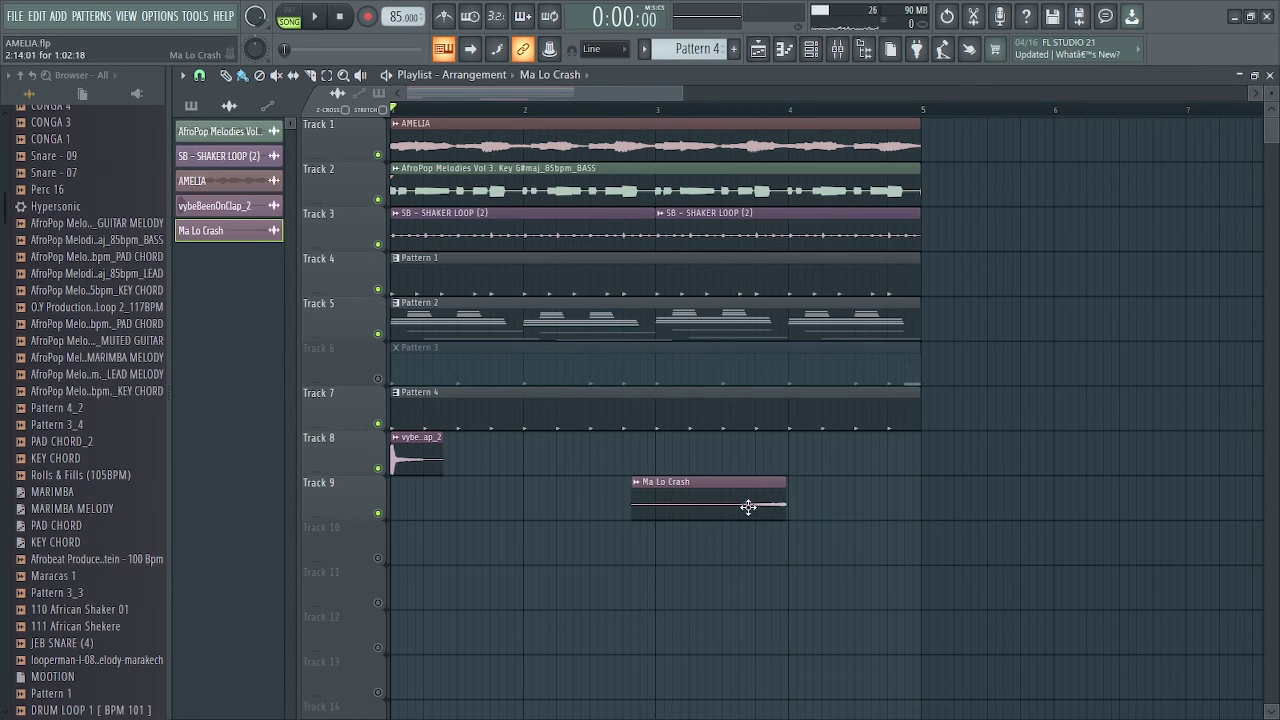
left_click_drag(475, 93, 532, 94)
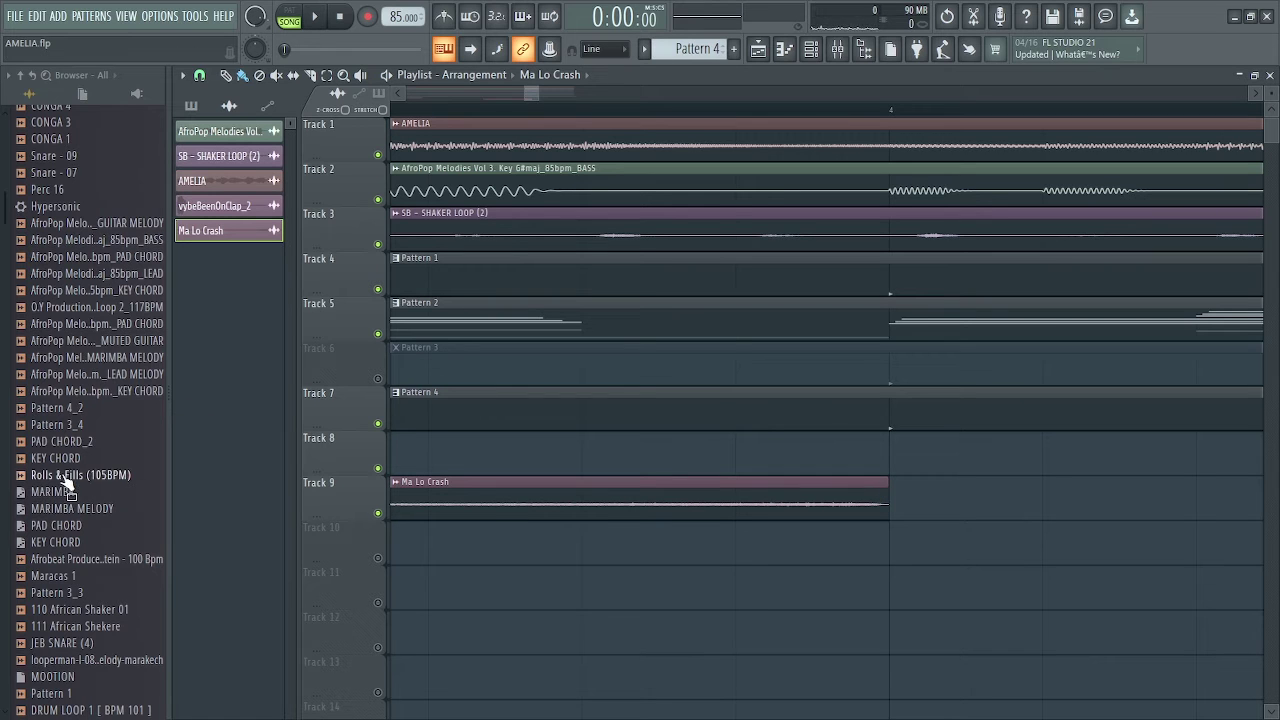
Place the Rolls & Fills (105BPM) sample on Track 10 from bar 4, with the track enabled and snapping set to Events
left_click_drag(60, 475, 820, 97)
left_click_drag(78, 485, 470, 562)
left_click_drag(575, 548, 634, 548)
left_click(199, 76)
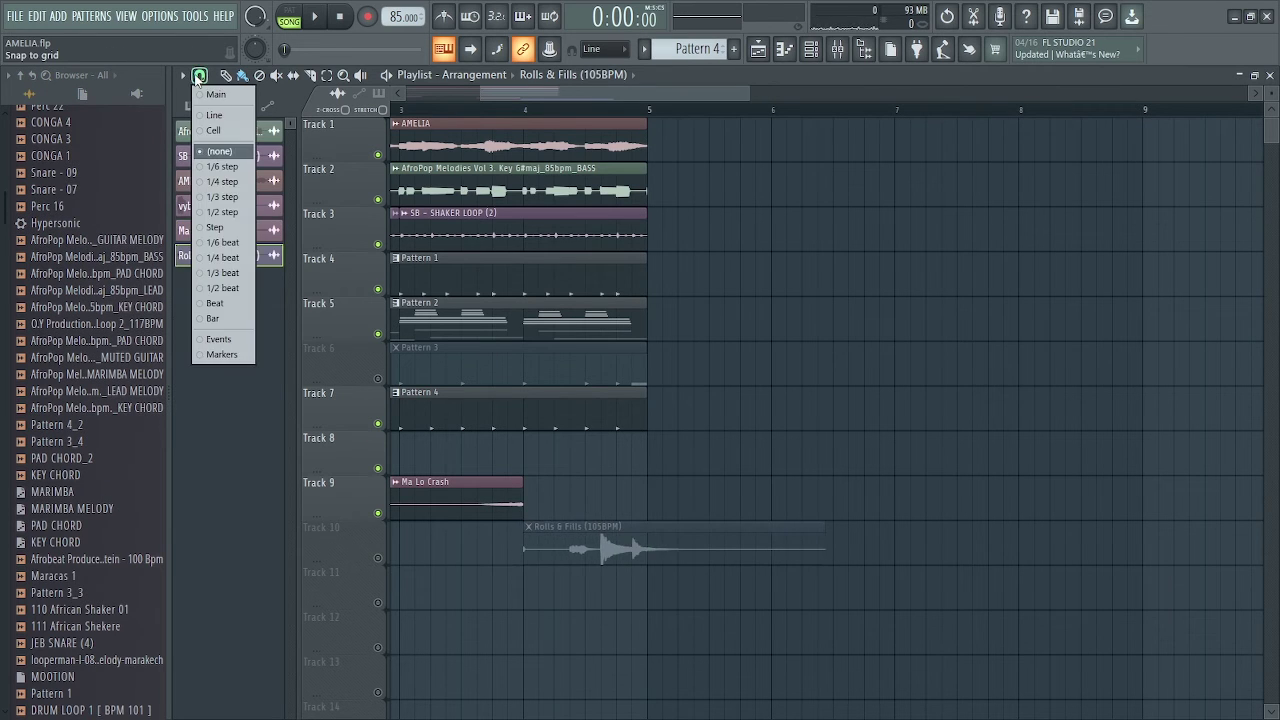
left_click(219, 339)
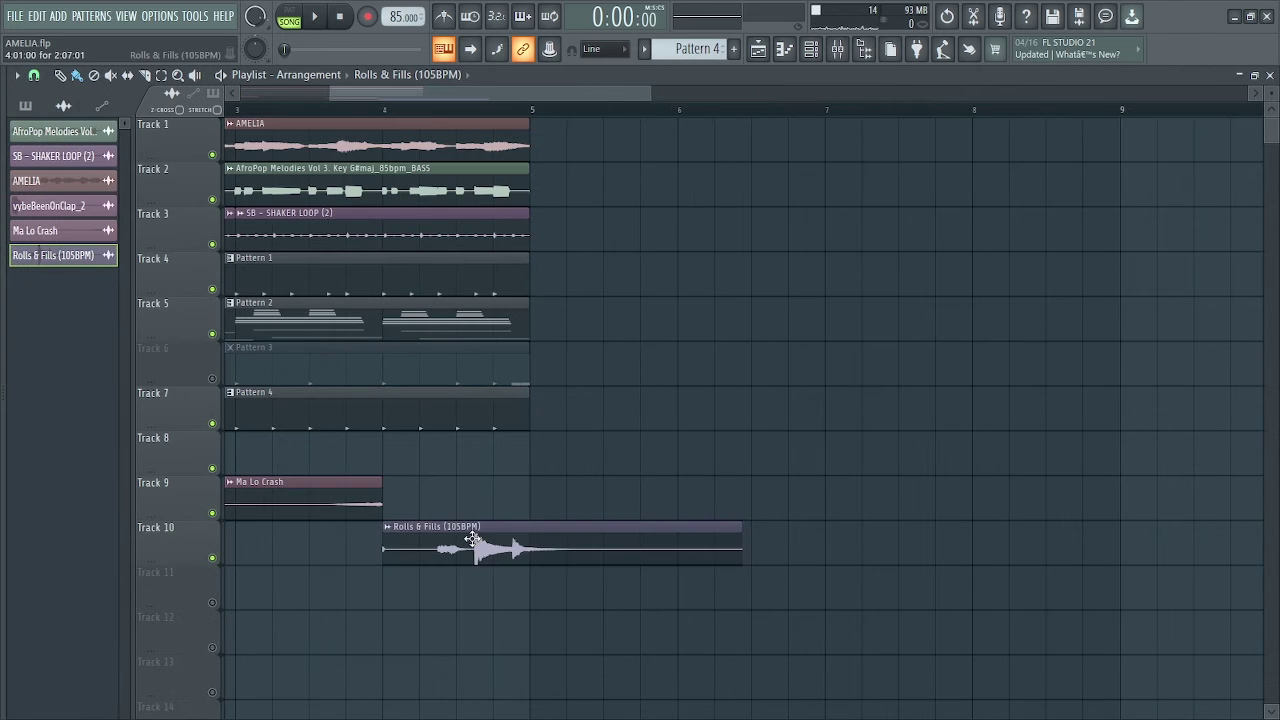
left_click_drag(473, 538, 470, 538)
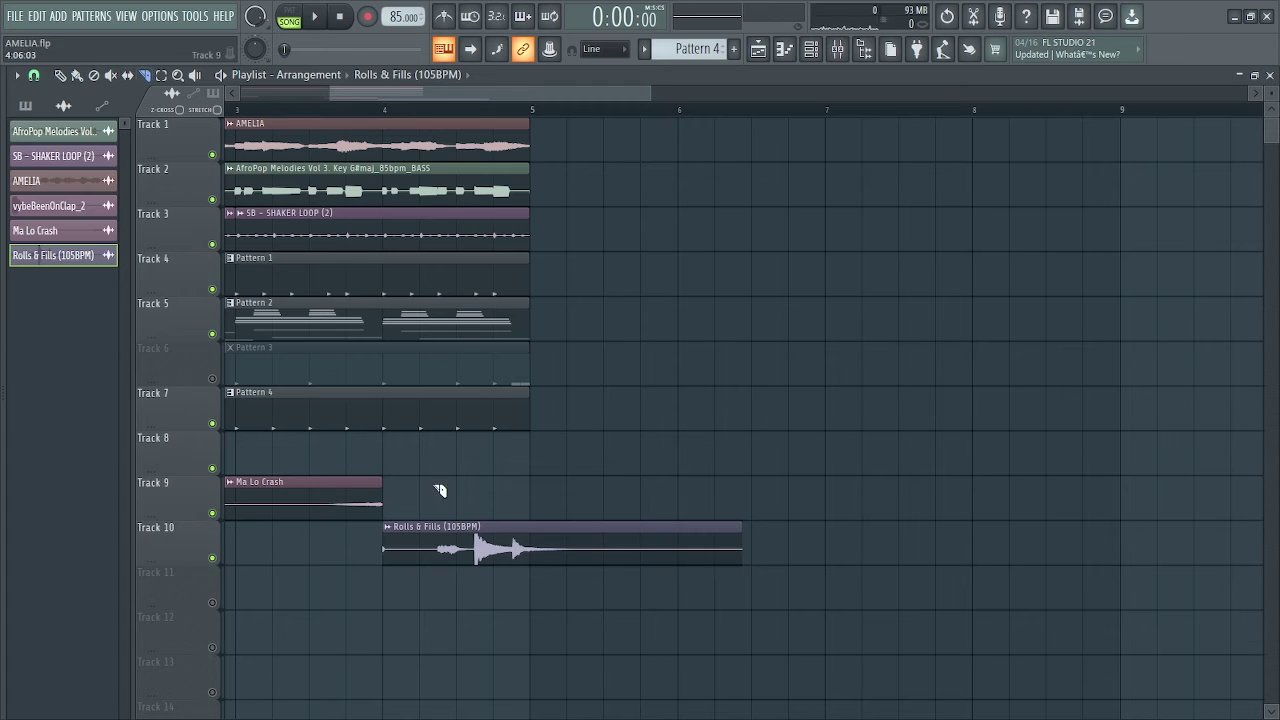
Set playlist snapping to Beat and slice the Rolls & Fills (105BPM) clip at the start of bar 5
left_click_drag(530, 483, 530, 478)
key("ctrl+z")
left_click(33, 75)
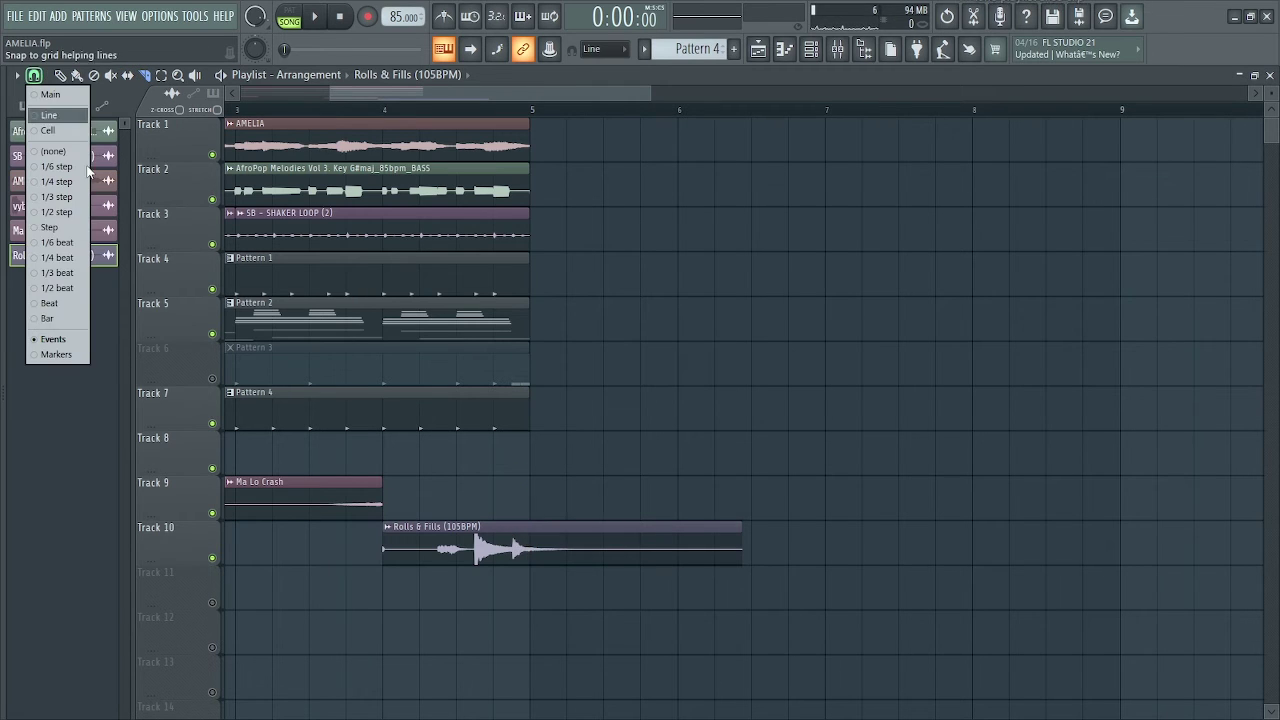
left_click(59, 303)
left_click_drag(530, 576, 530, 479)
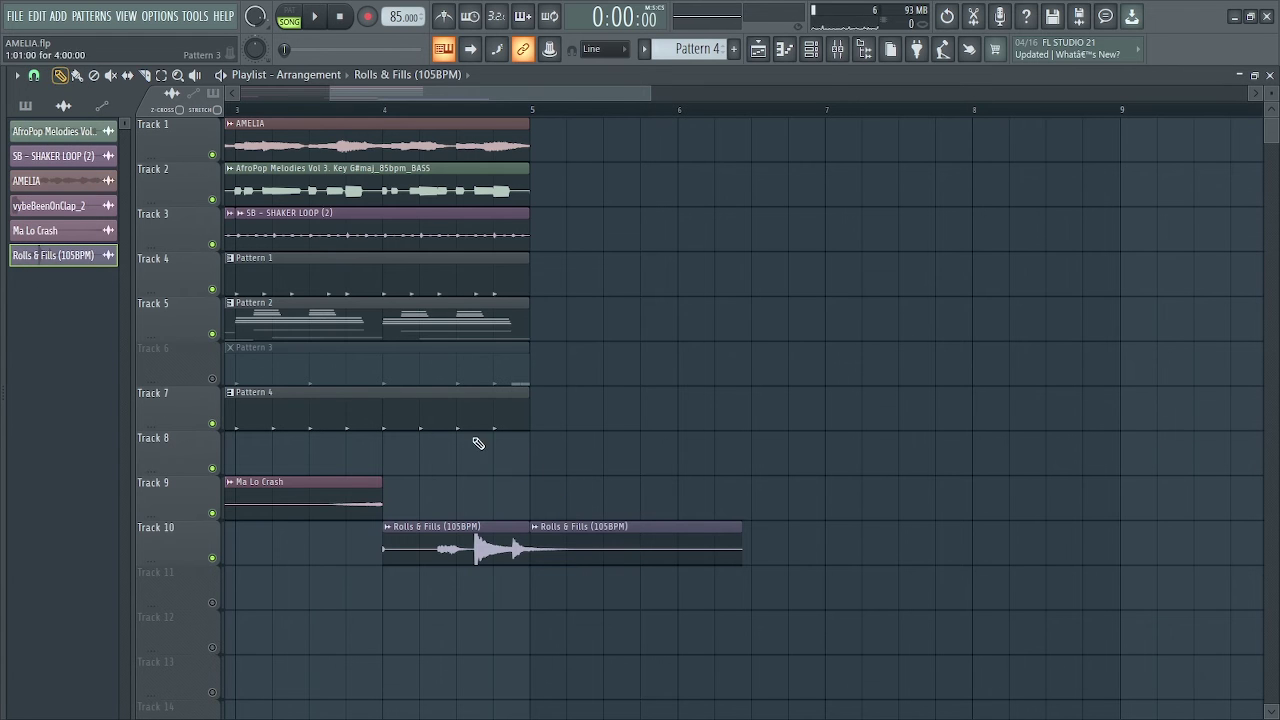
Move the sliced-off tail of the Rolls & Fills (105BPM) clip from bar 5 to bar 1 on Track 10
right_click(577, 535)
scroll(232, 562, "down", 2)
left_click(231, 598)
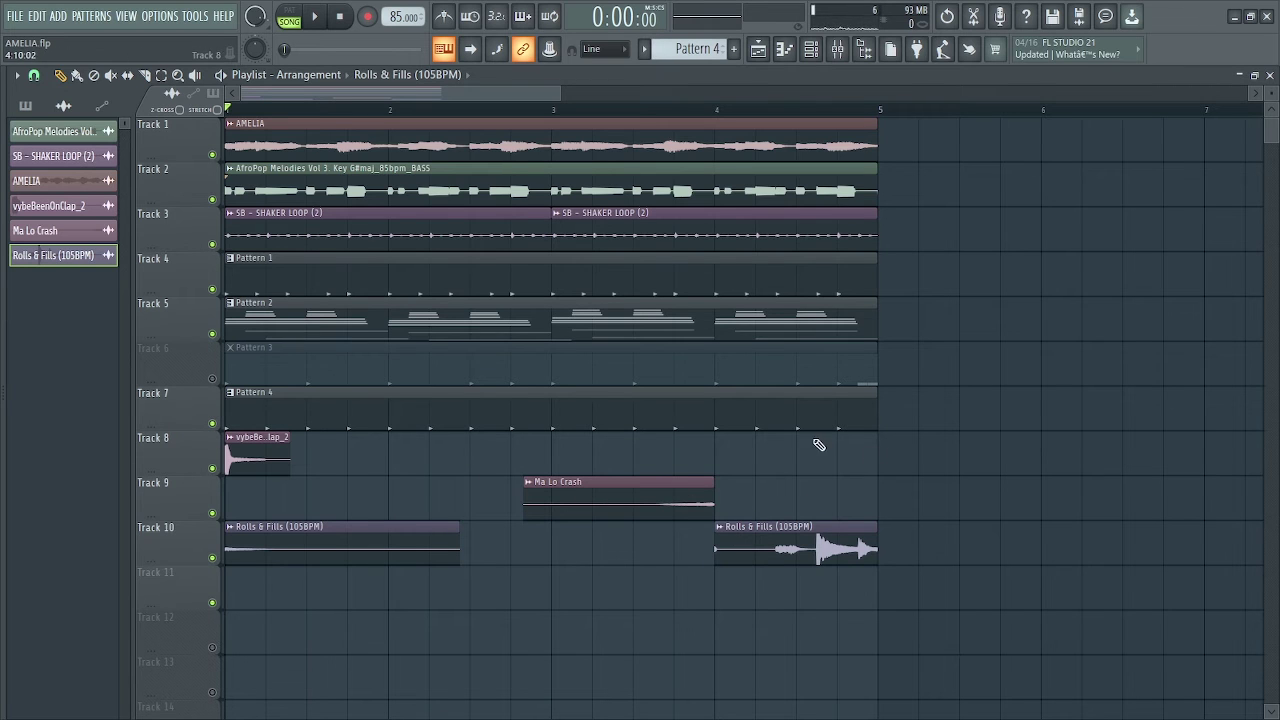
Listen to the arrangement with Pattern 3 on Track 6 enabled and Pattern 4 on Track 7 muted
left_click(212, 423)
left_click(212, 379)
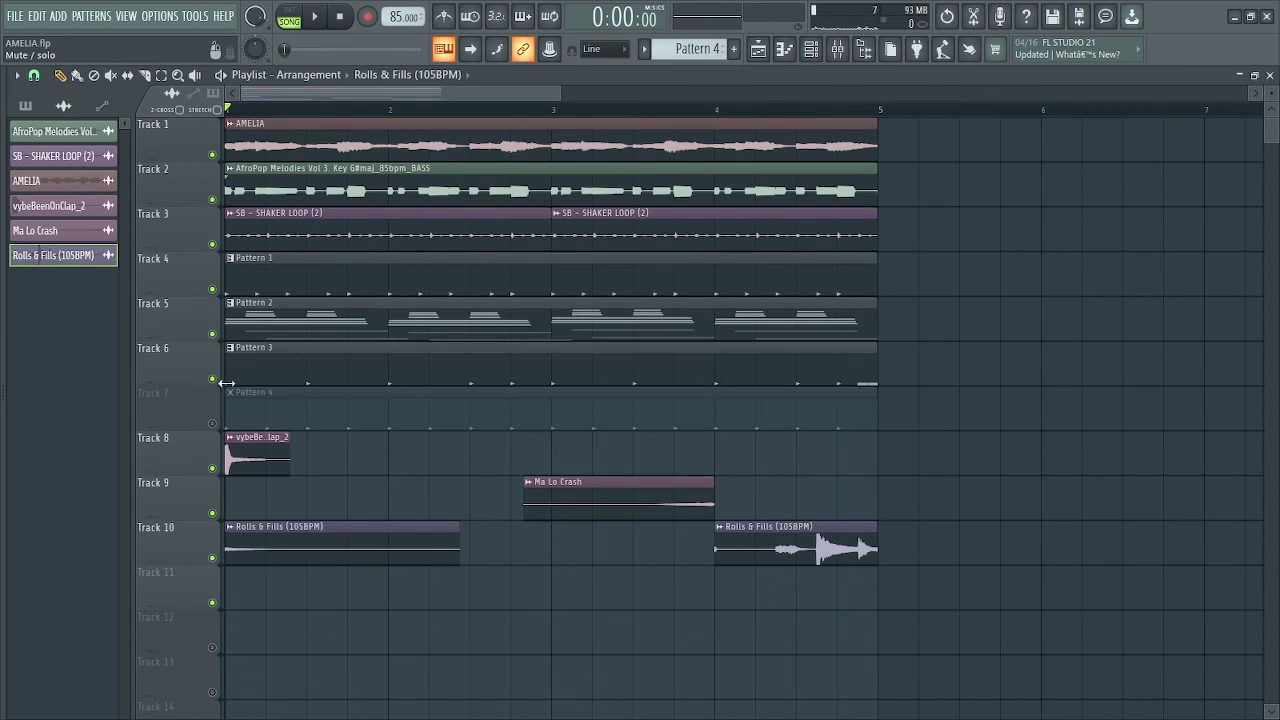
key("space")
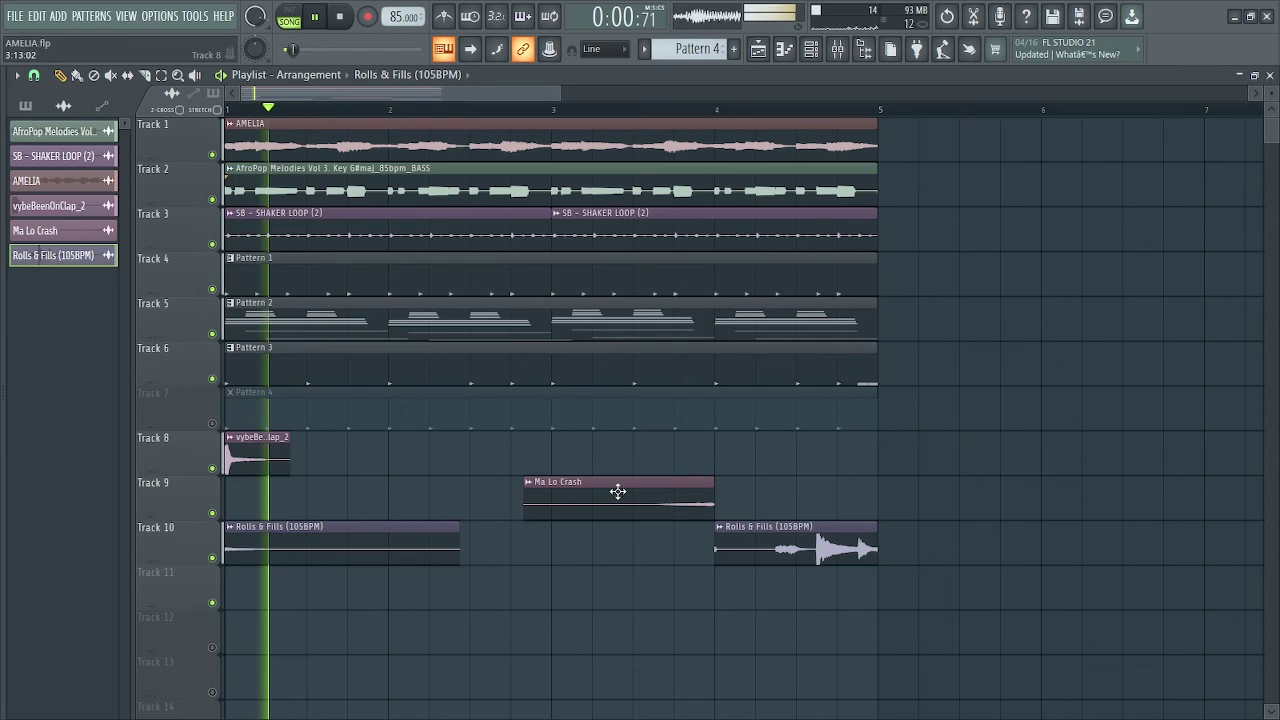
double_click(241, 468)
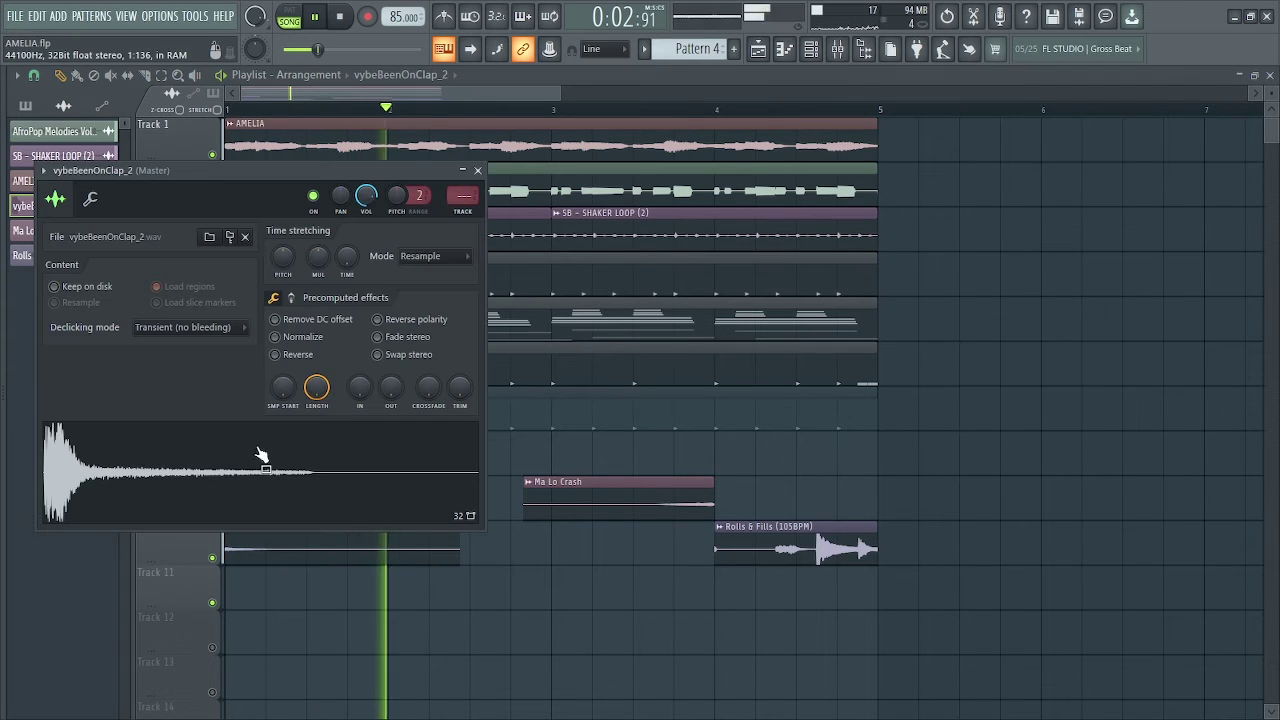
left_click(477, 170)
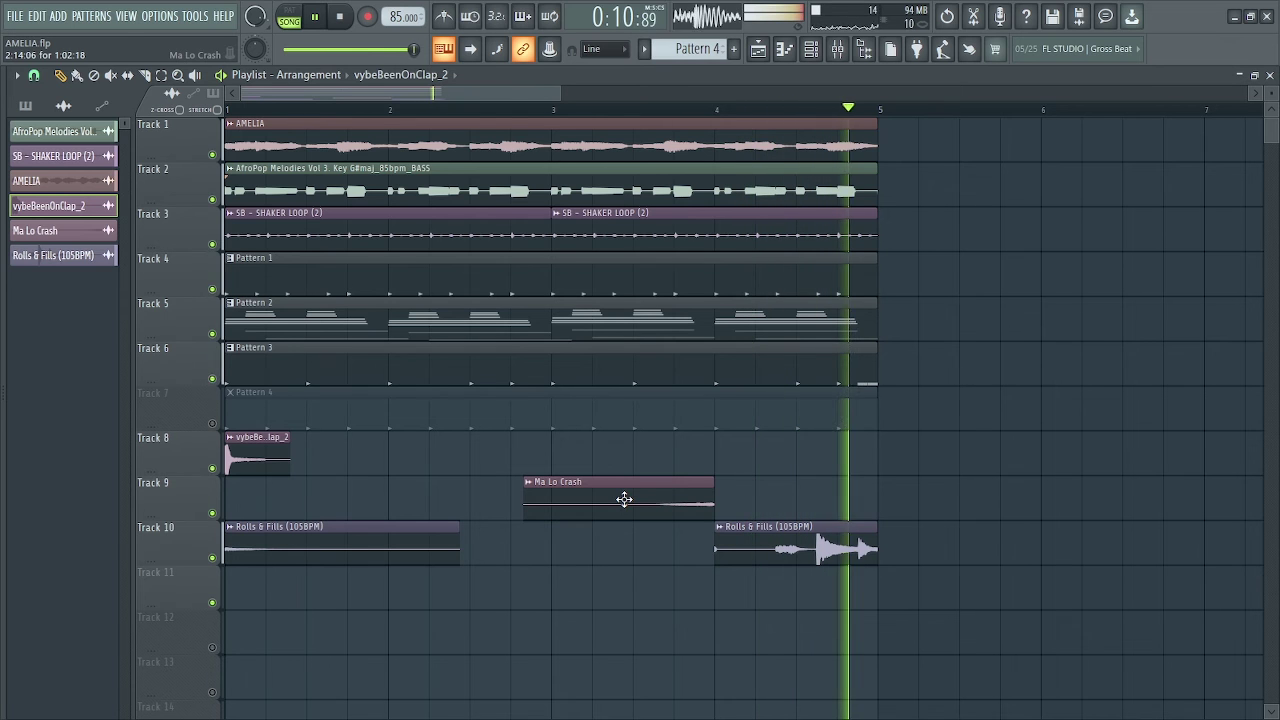
key("space")
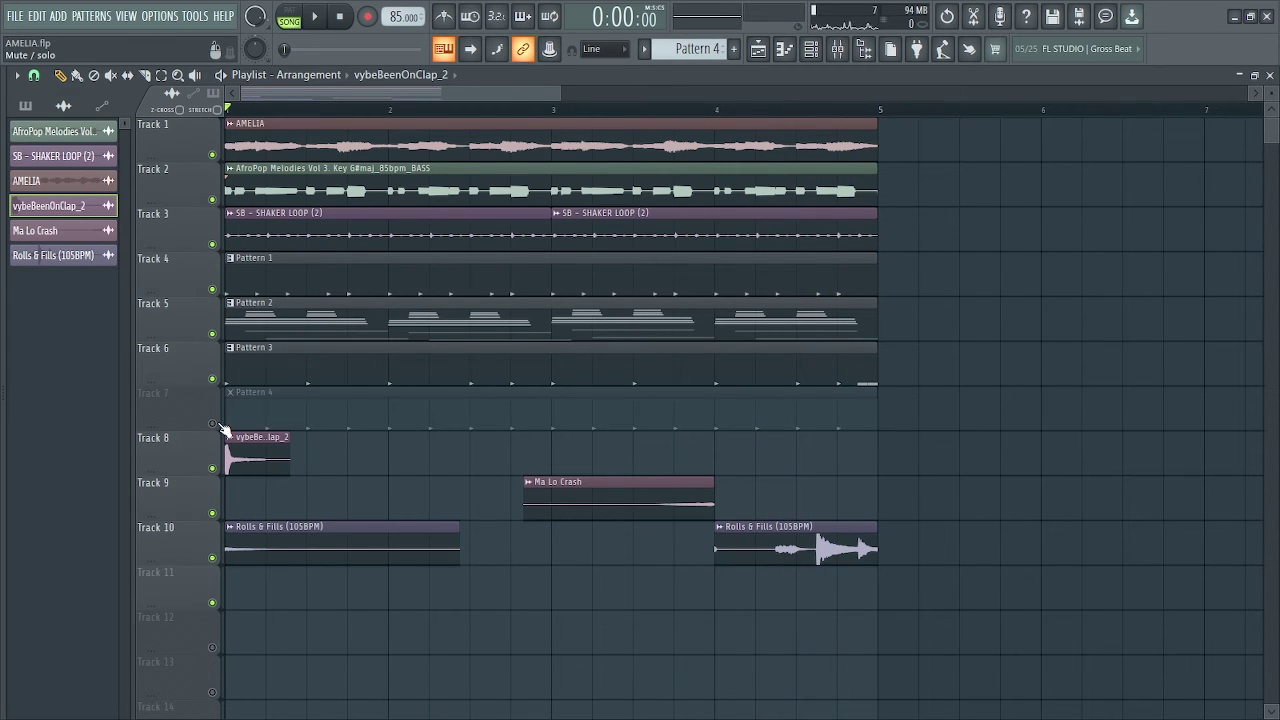
Mute Track 6, enable Track 7 again and listen to the arrangement with Pattern 4
left_click(212, 378)
left_click(212, 423)
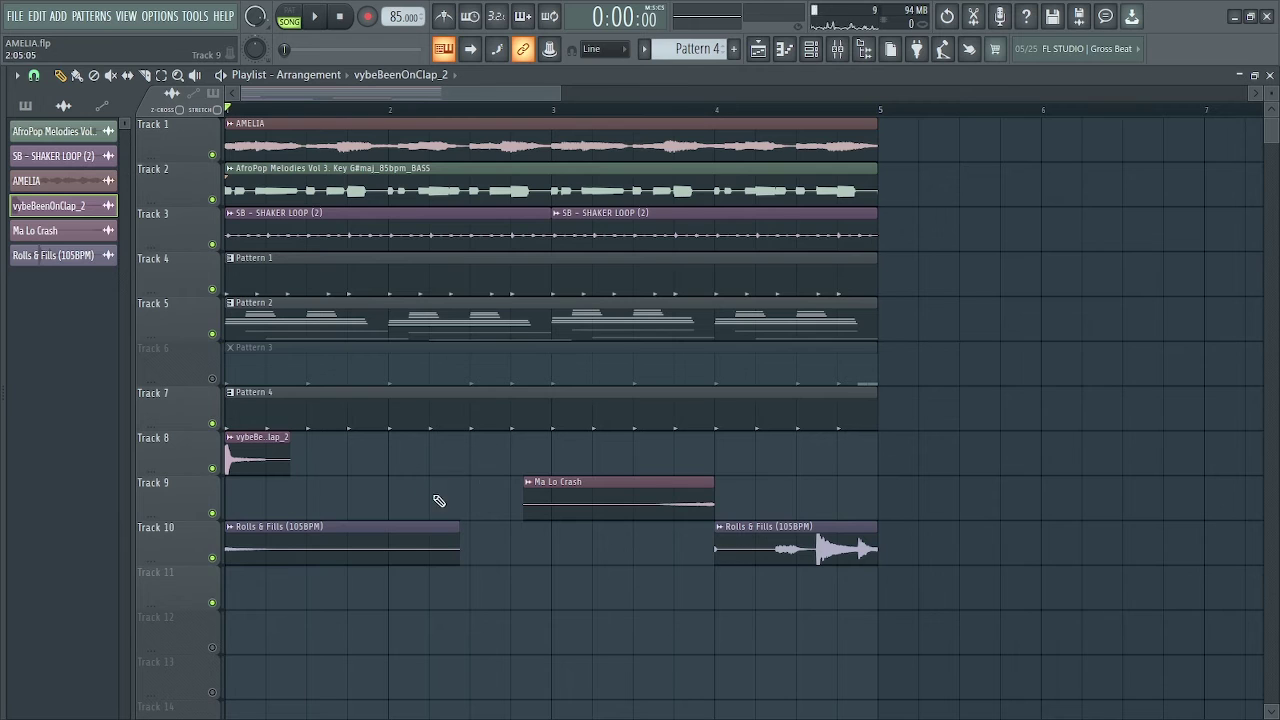
key("space")
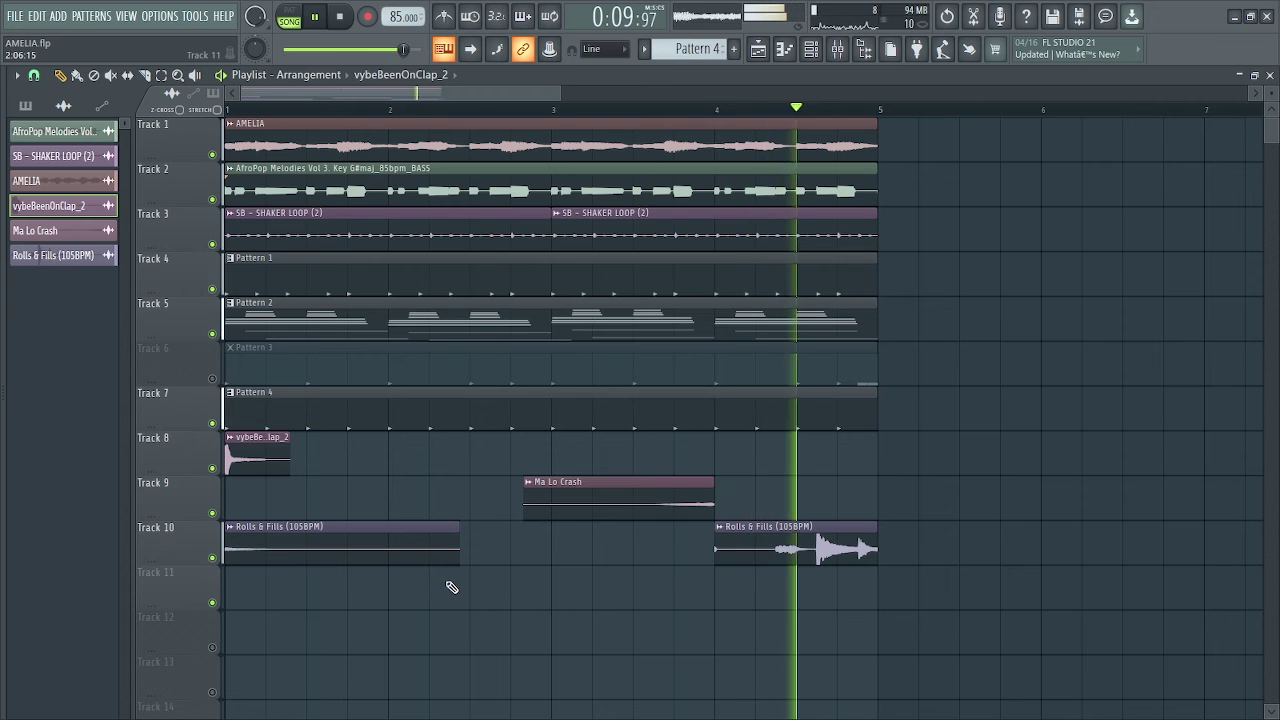
key("space")
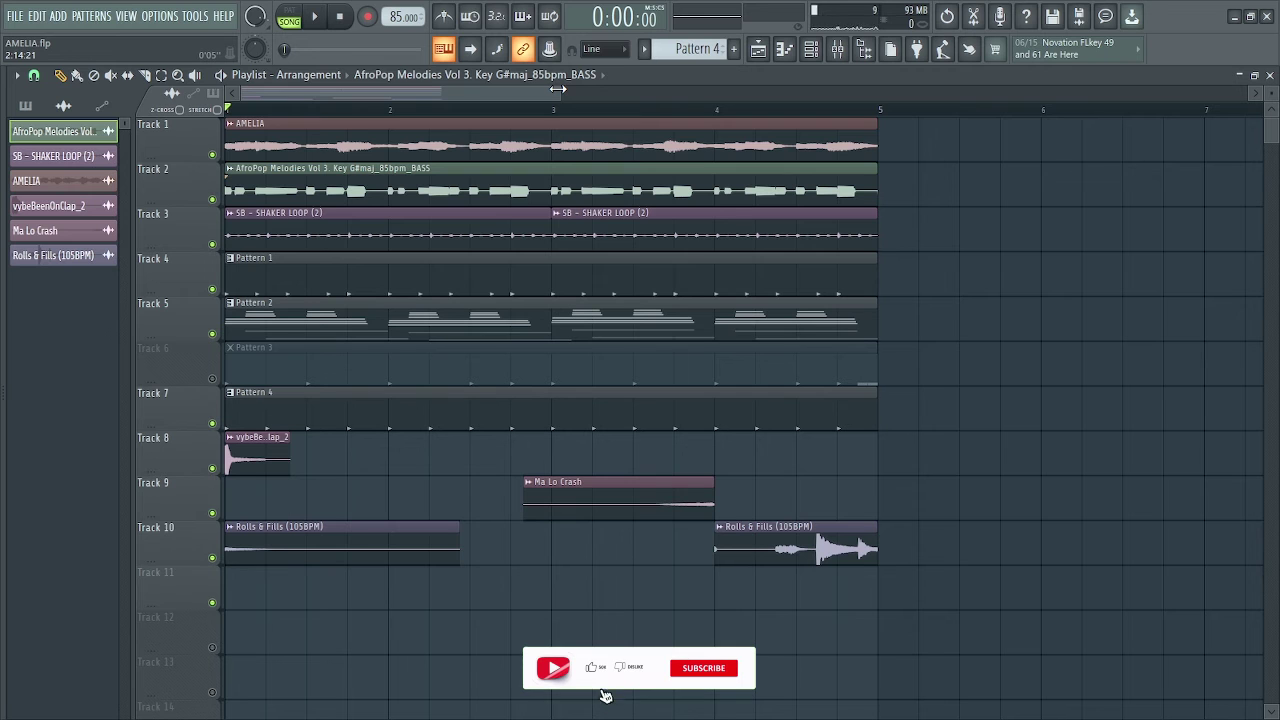
Select all channels in the channel rack and route them to mixer tracks 1 to 14
key("F6")
key("F6")
key("F6")
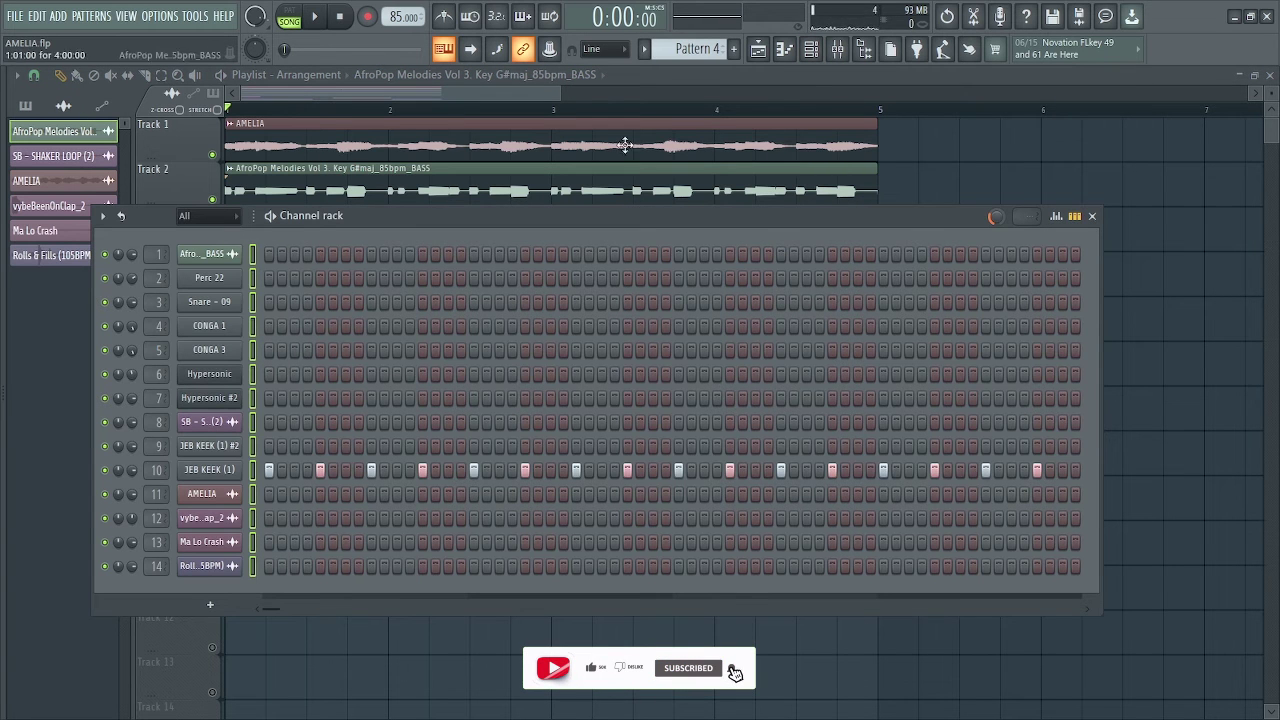
Open the mixer, close the playlist and channel rack, and reposition the mixer window for mixing
left_click(837, 58)
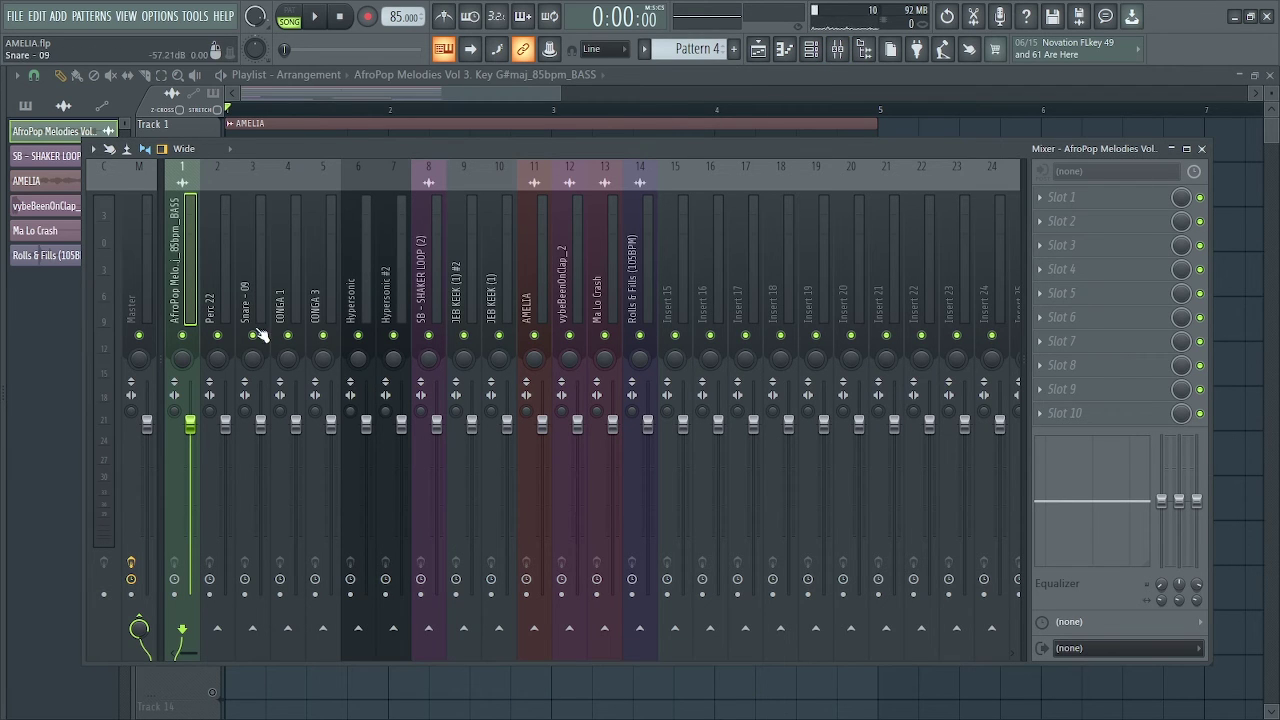
left_click_drag(567, 154, 602, 121)
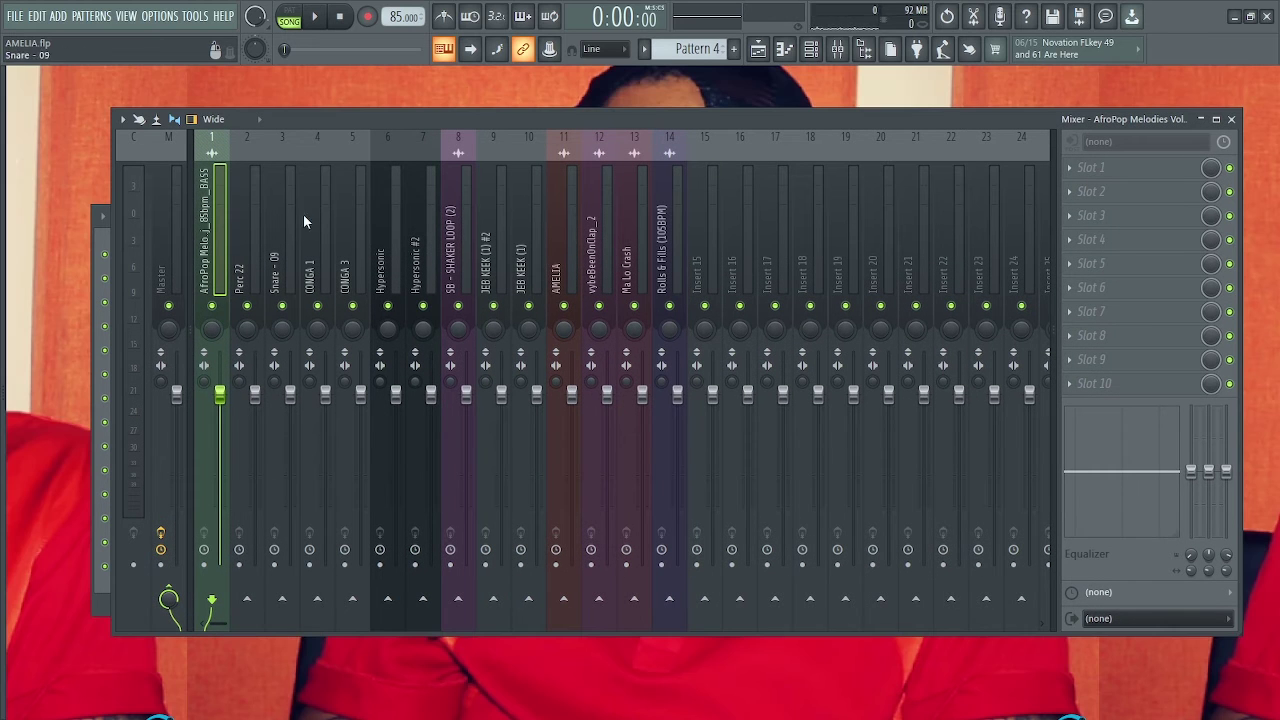
key("F6")
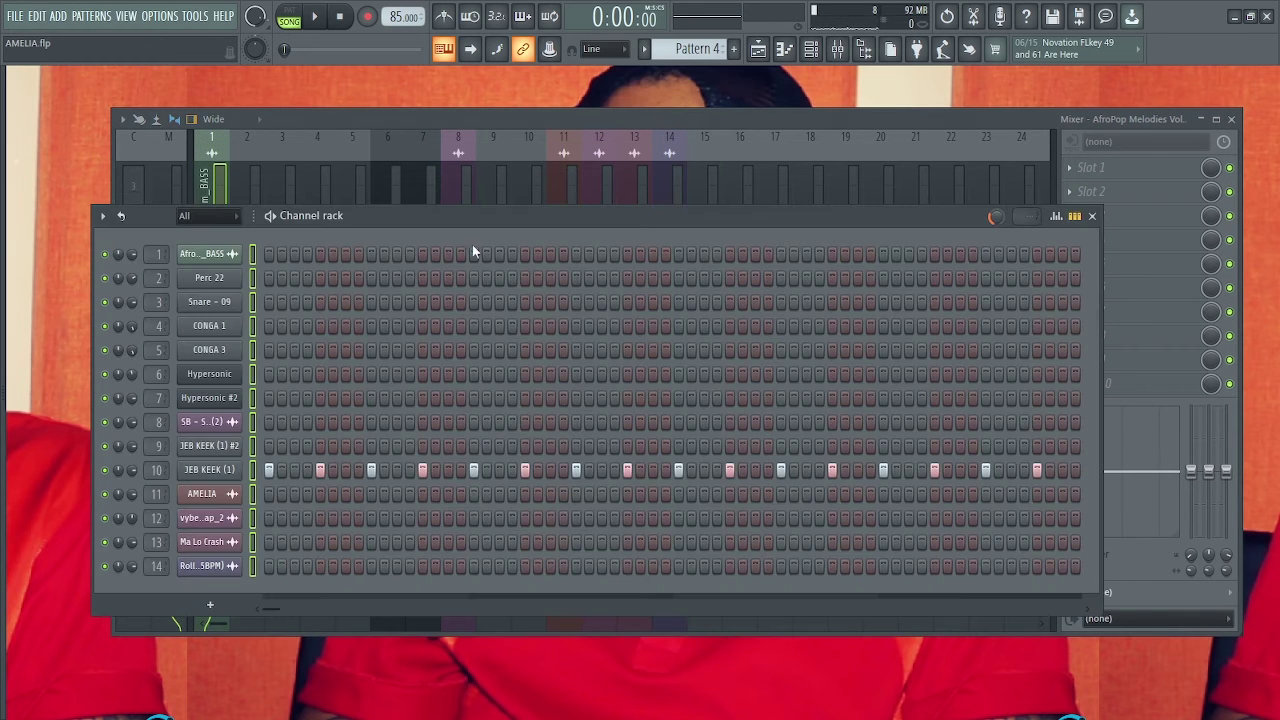
left_click(1092, 216)
left_click_drag(109, 336, 45, 336)
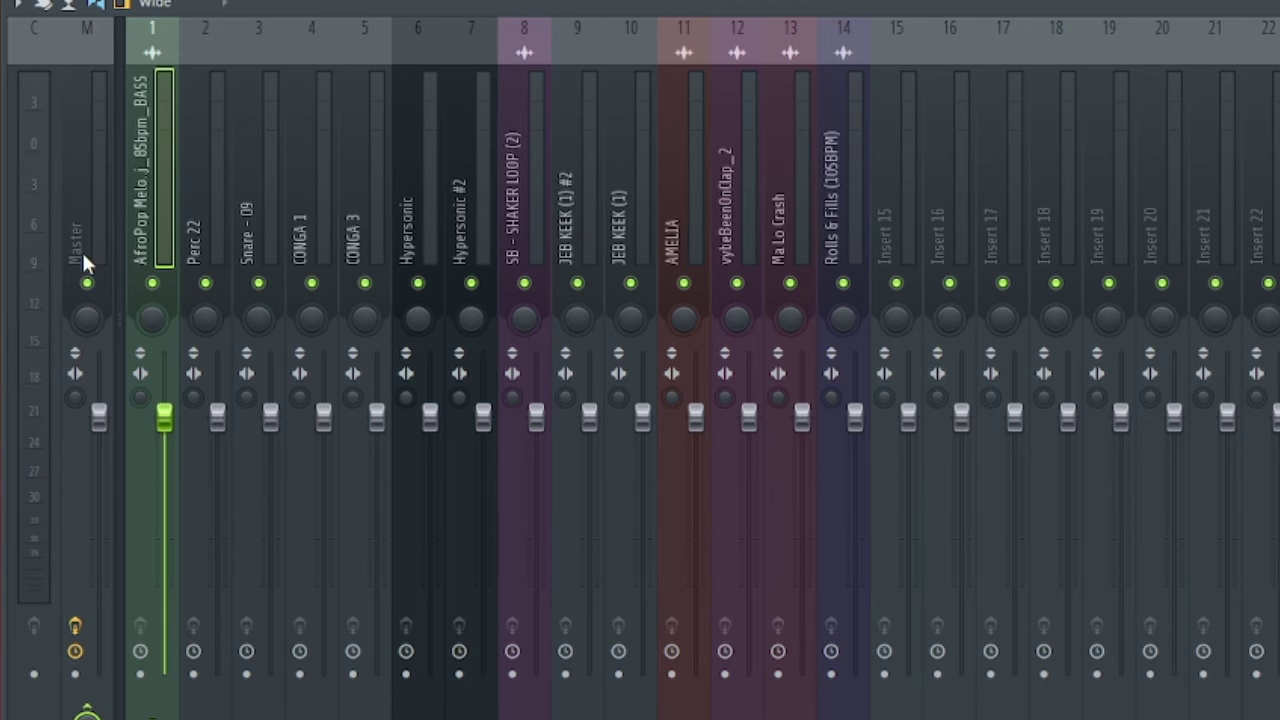
Raise the Master fader above its default level, then solo and select the AMELIA track
left_click(99, 283)
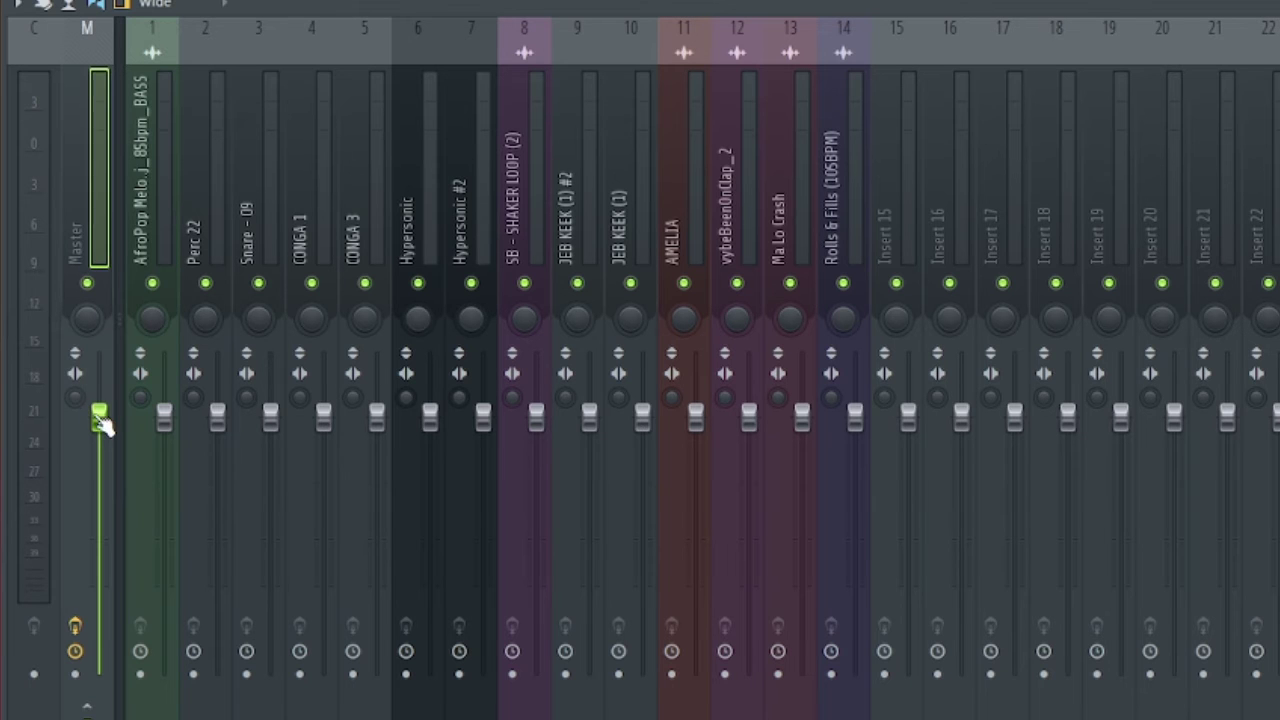
left_click_drag(104, 425, 104, 365)
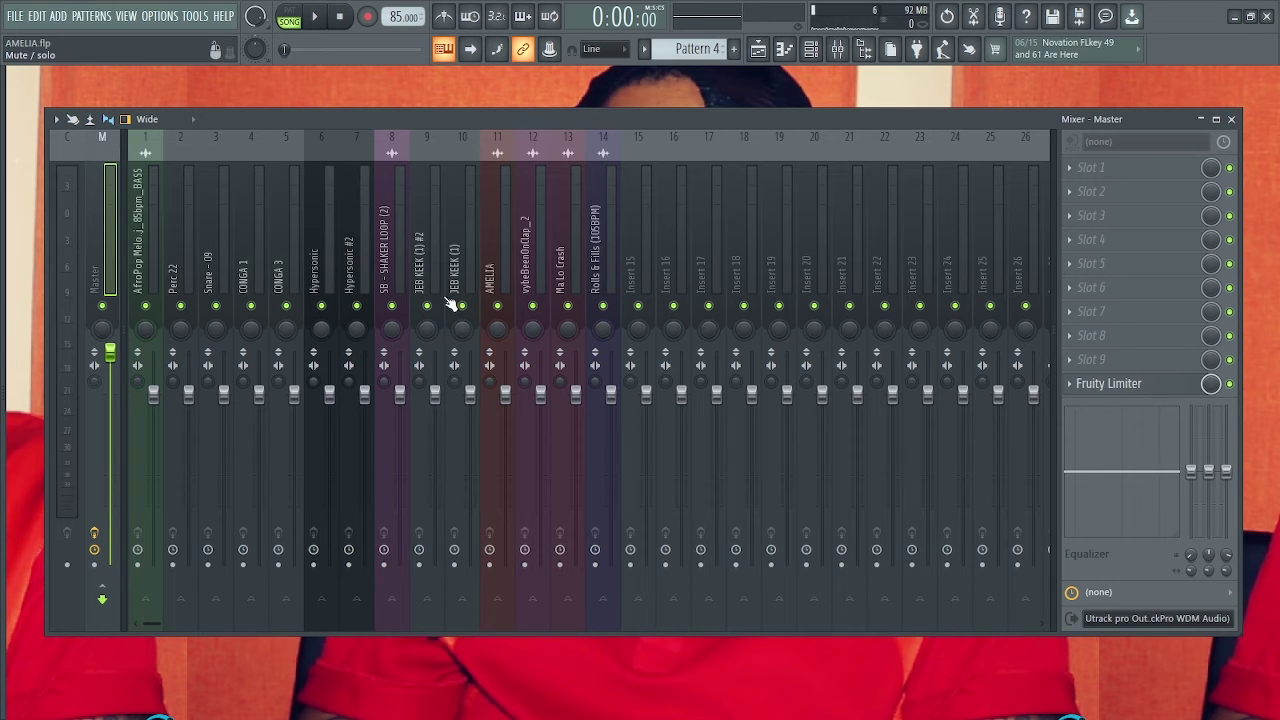
right_click(499, 306)
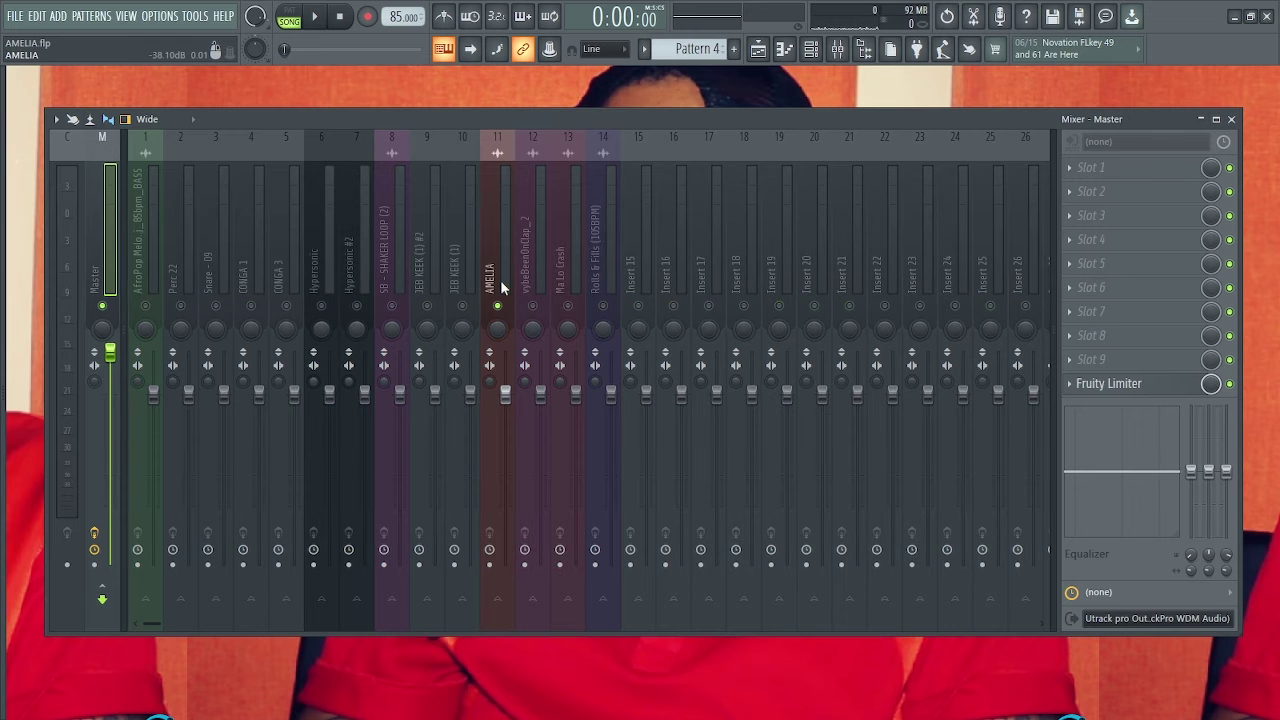
key("space")
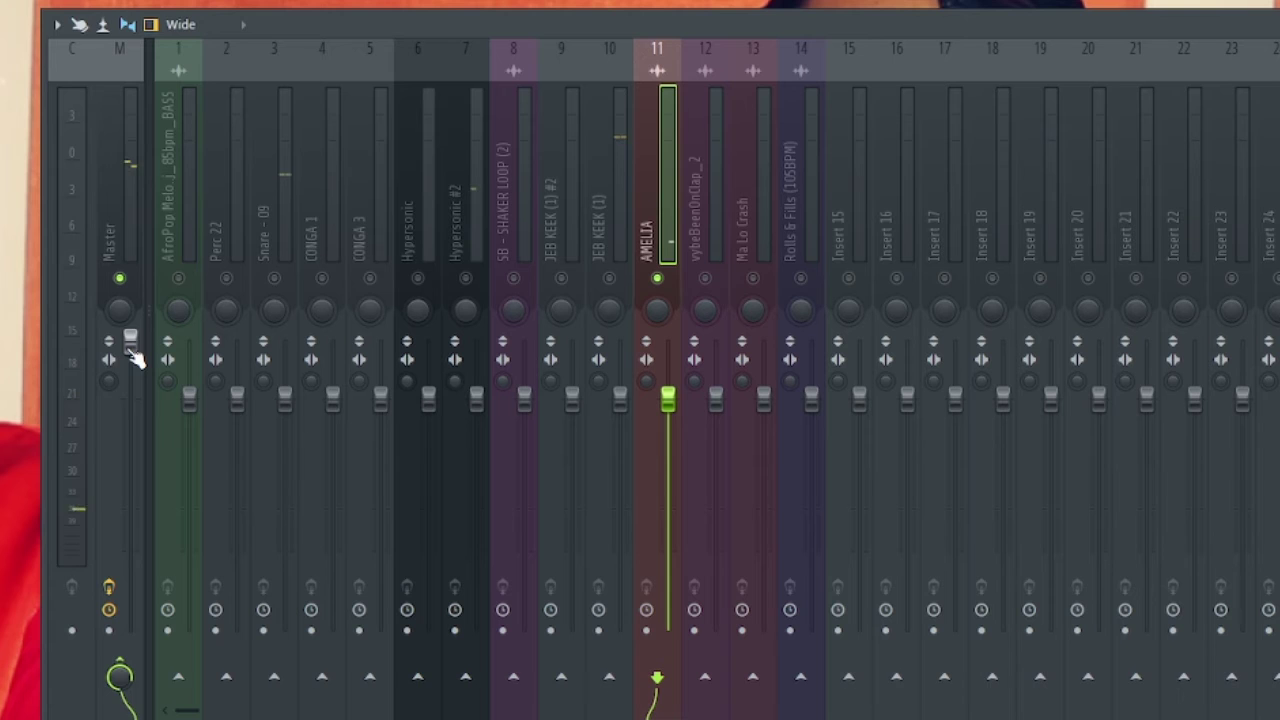
left_click(110, 352)
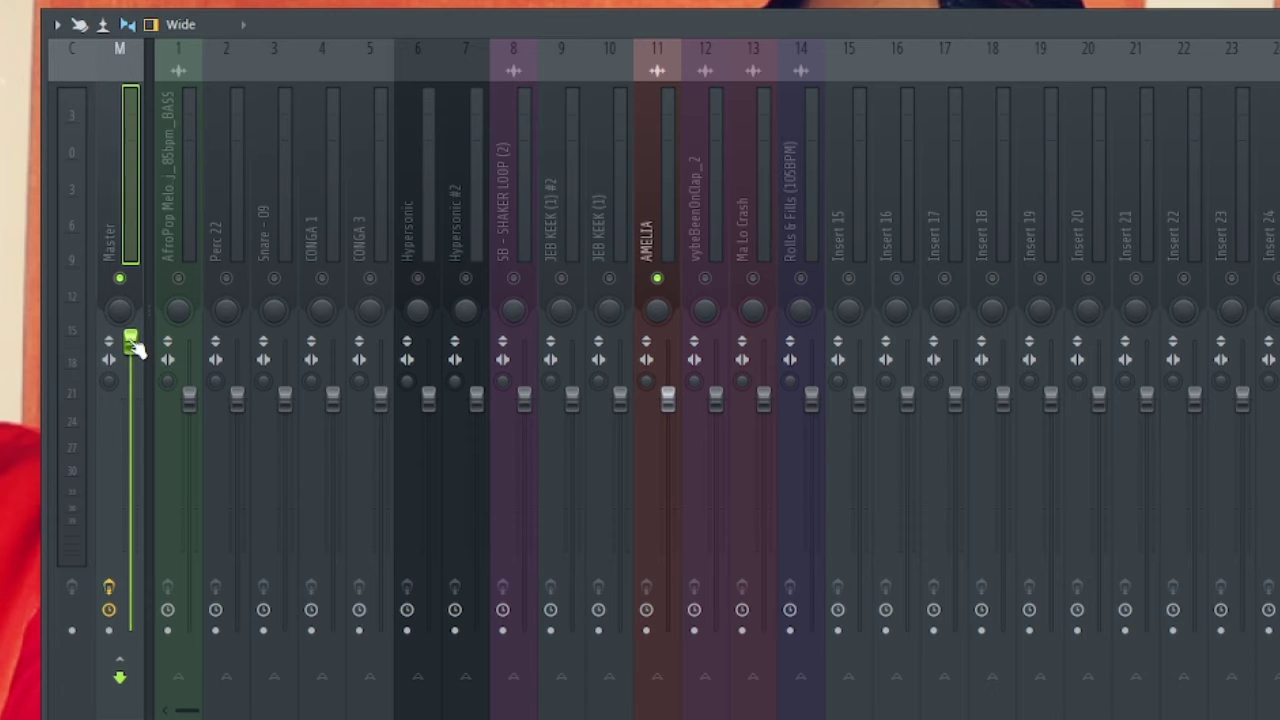
left_click(662, 235)
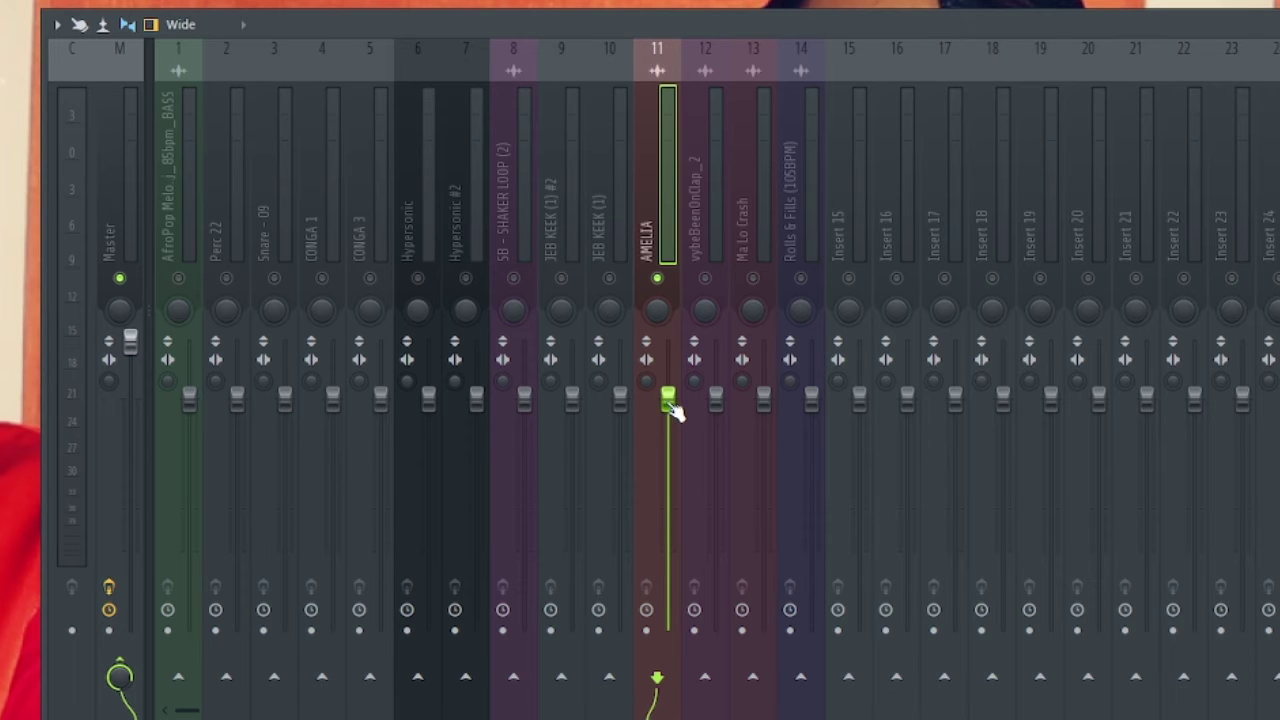
Play the soloed AMELIA track and lower its fader gradually to well below the default level
key("space")
left_click_drag(676, 410, 668, 484)
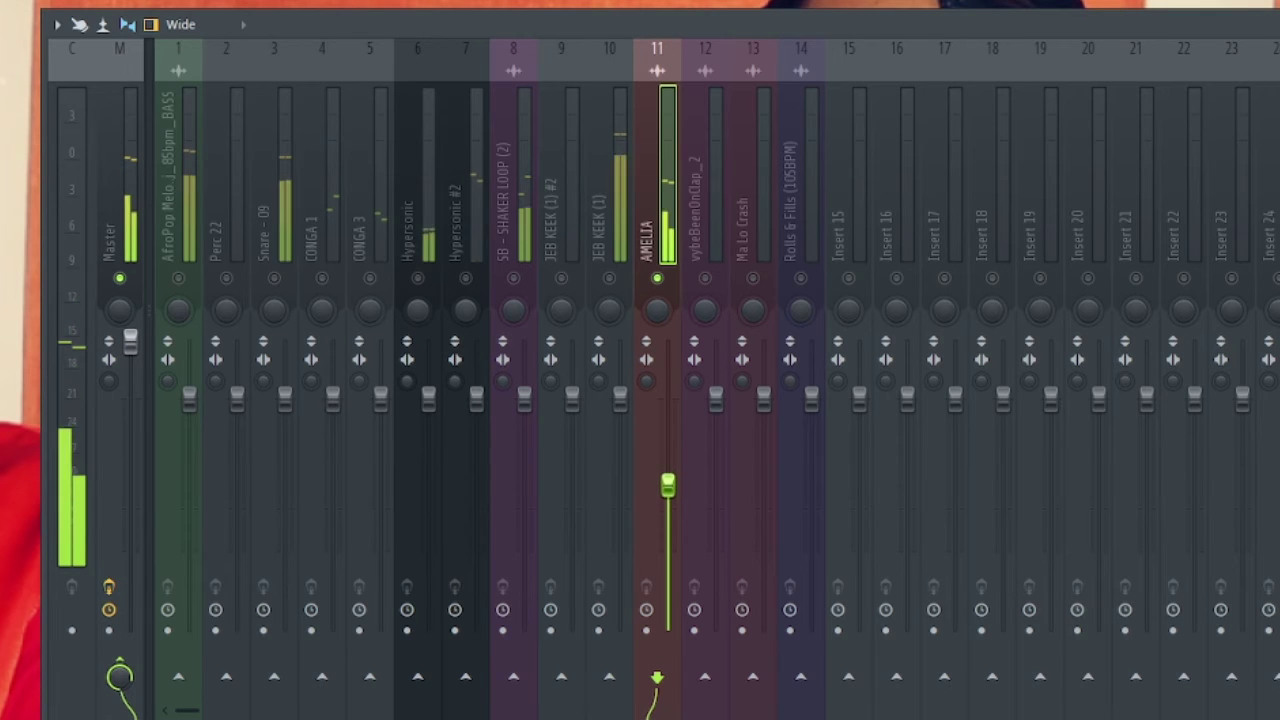
key("space")
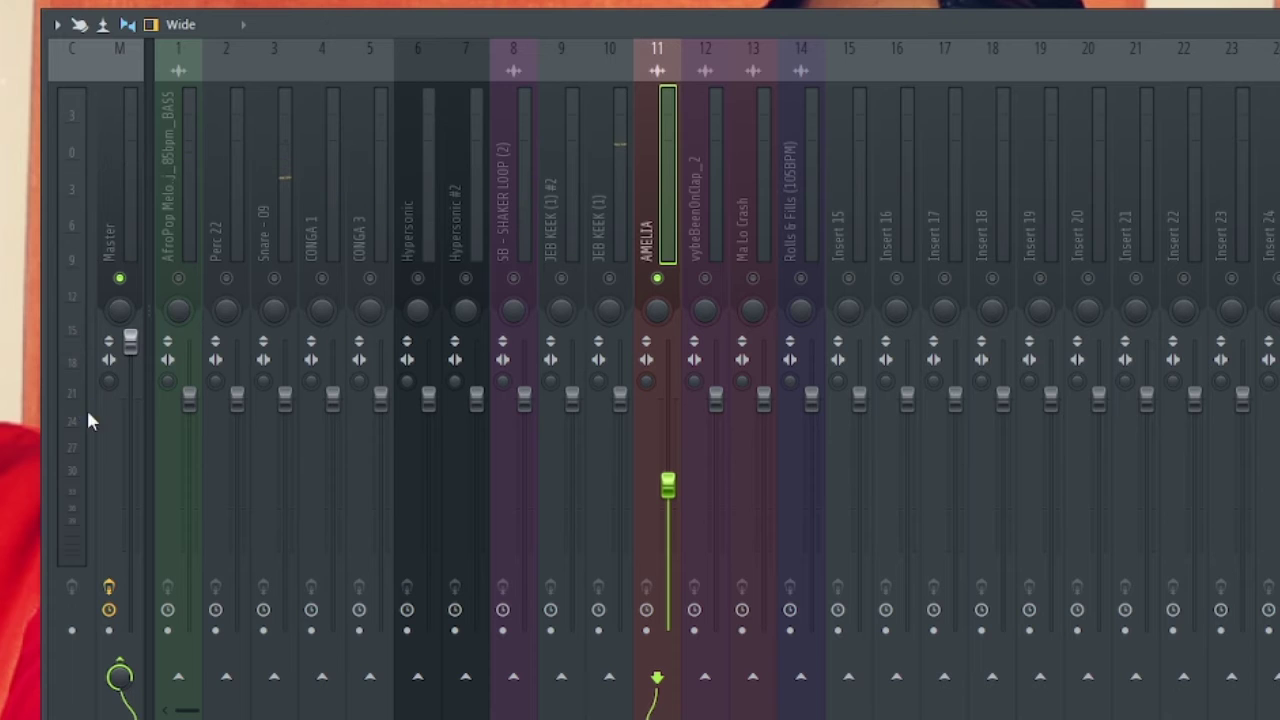
key("space")
left_click_drag(668, 486, 668, 516)
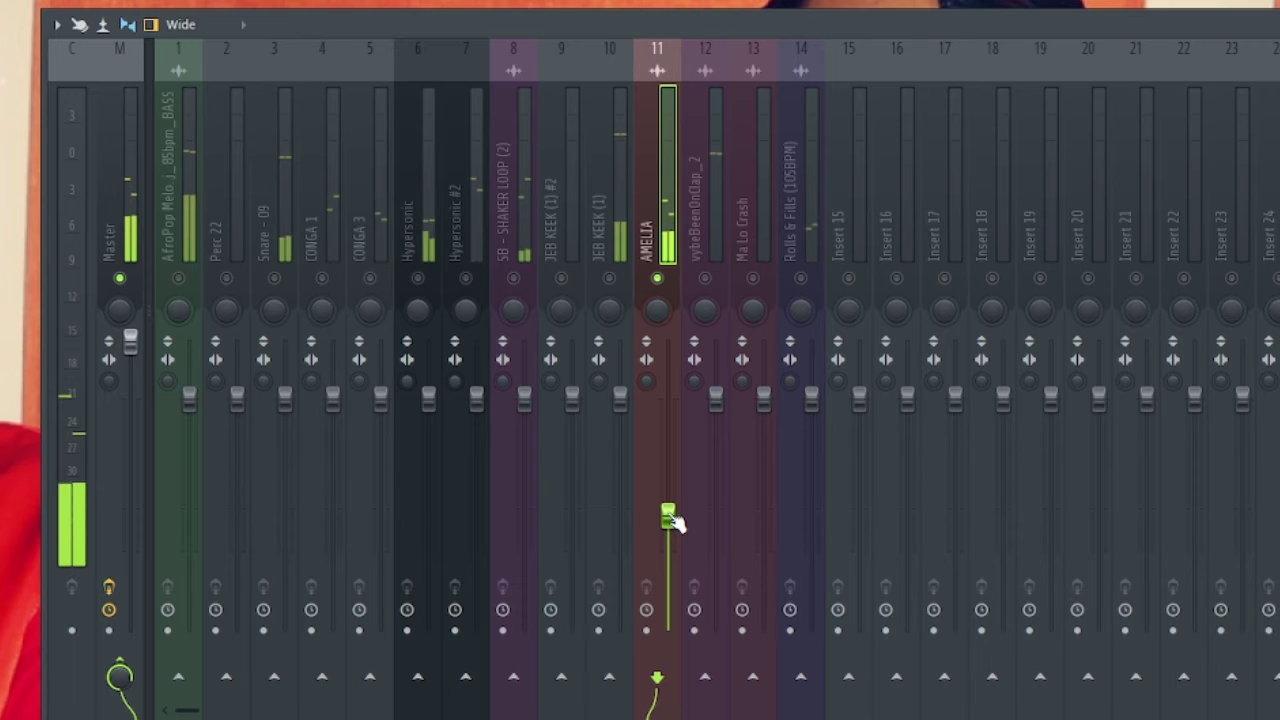
left_click_drag(668, 516, 668, 519)
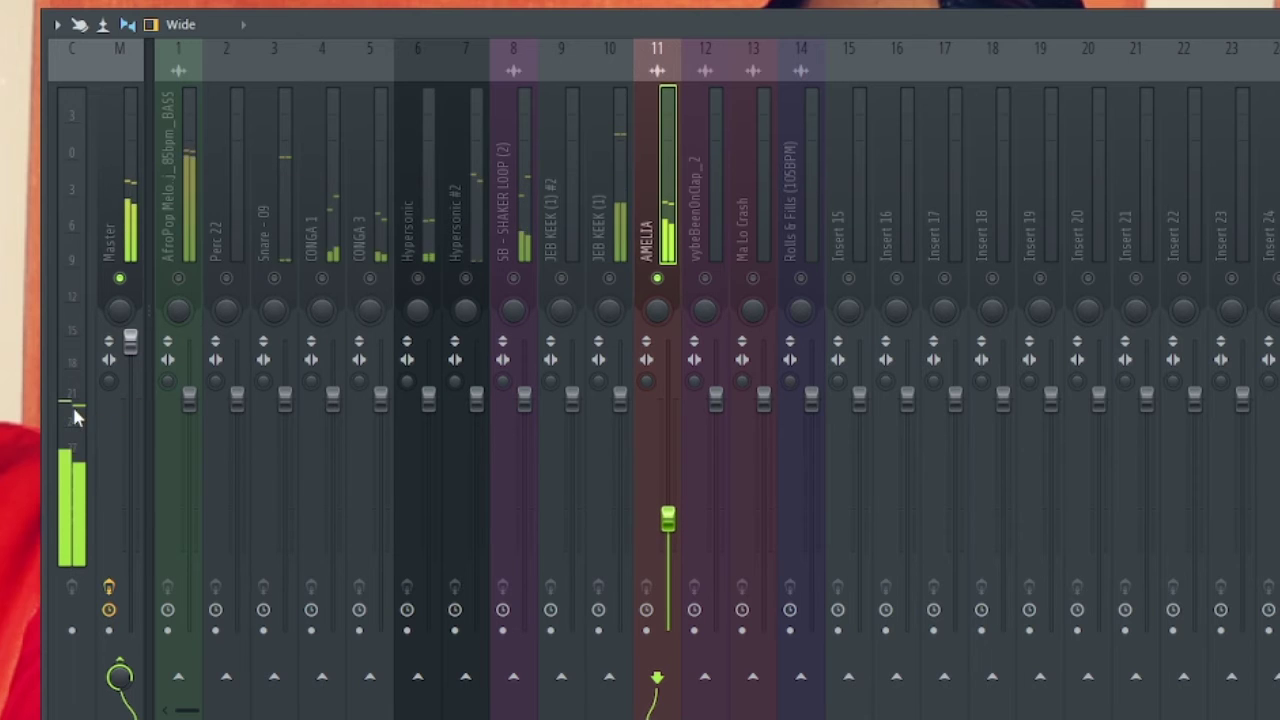
key("space")
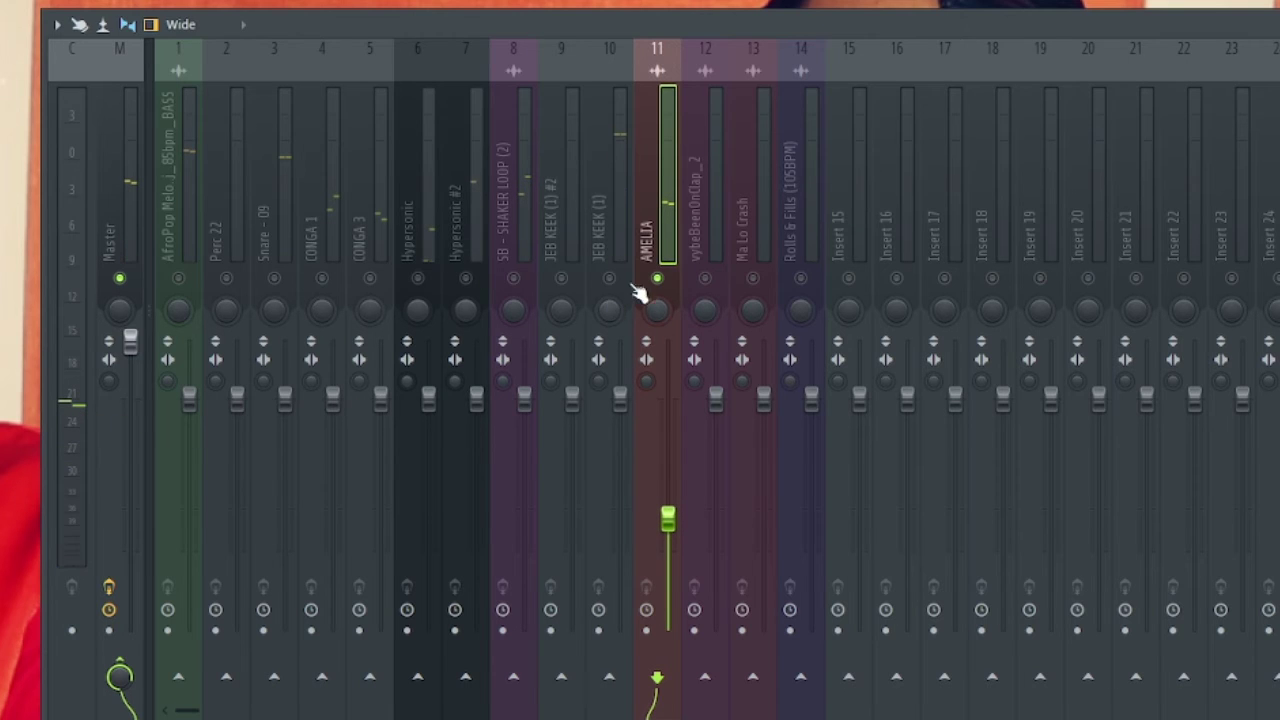
Solo the SB - SHAKER LOOP (2) track and lower its fader moderately during playback
left_click(516, 279)
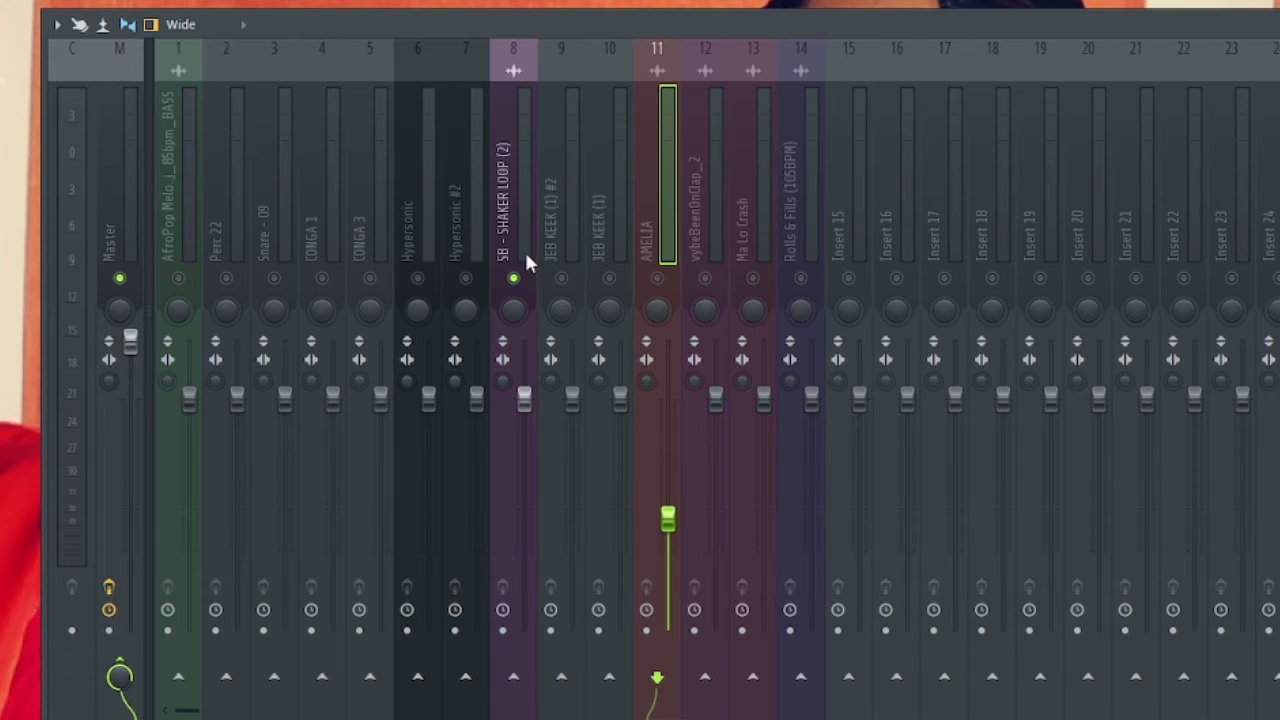
left_click(524, 252)
key("space")
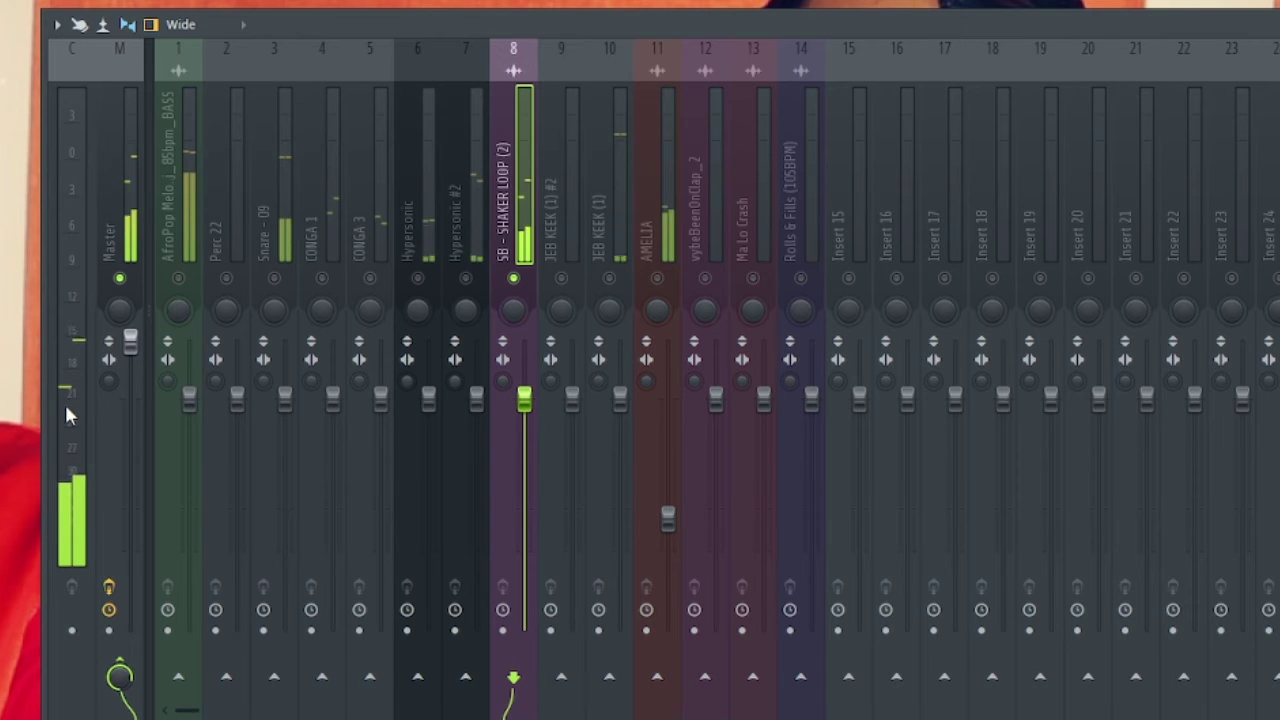
left_click_drag(510, 399, 524, 466)
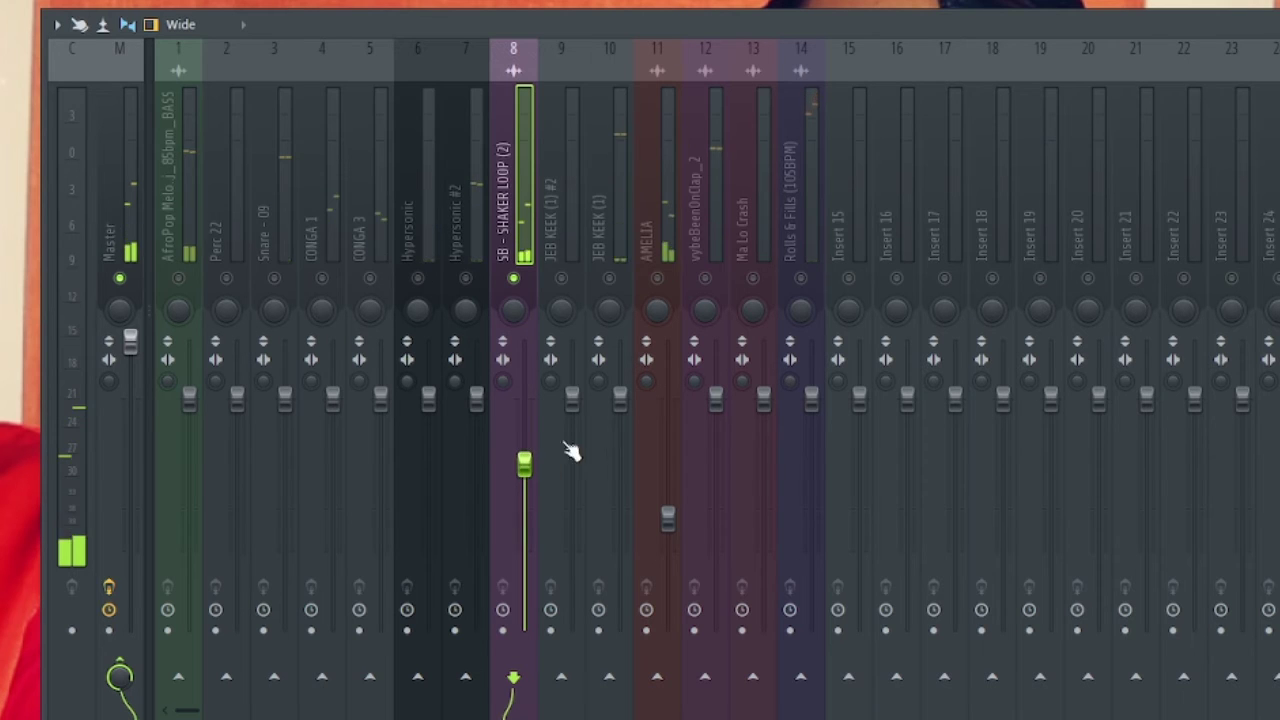
Solo the Hypersonic, MaLo Crash and Perc 22 tracks in turn to check their levels
left_click(427, 260)
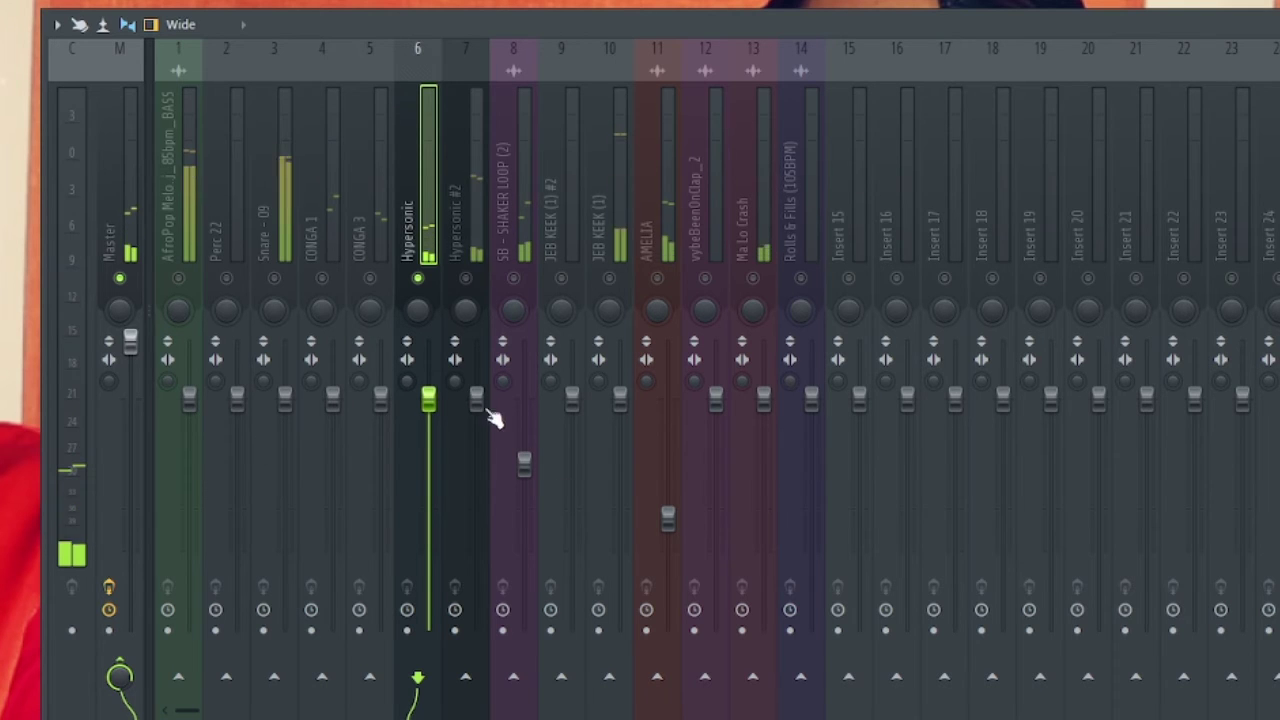
left_click(758, 288)
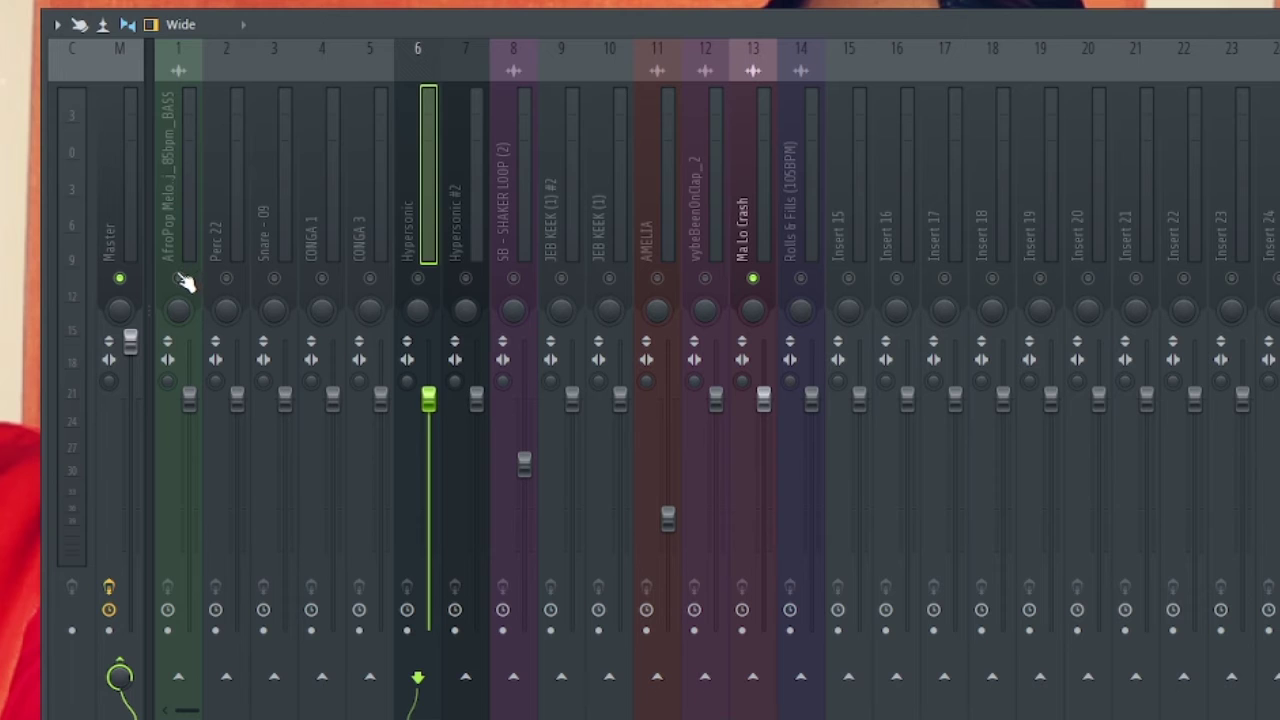
left_click(238, 285)
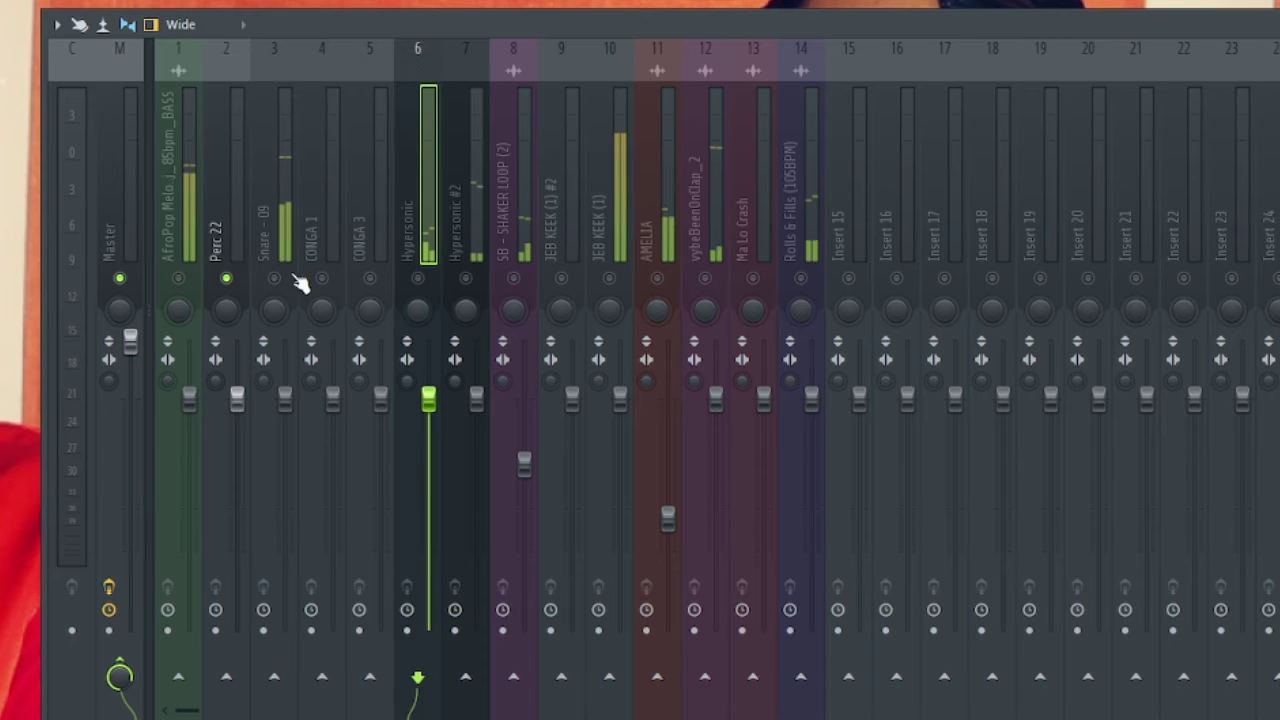
Solo the Snare - 09 track and lower its fader to nearly the same height as AMELIA's
left_click(270, 246)
left_click(270, 227)
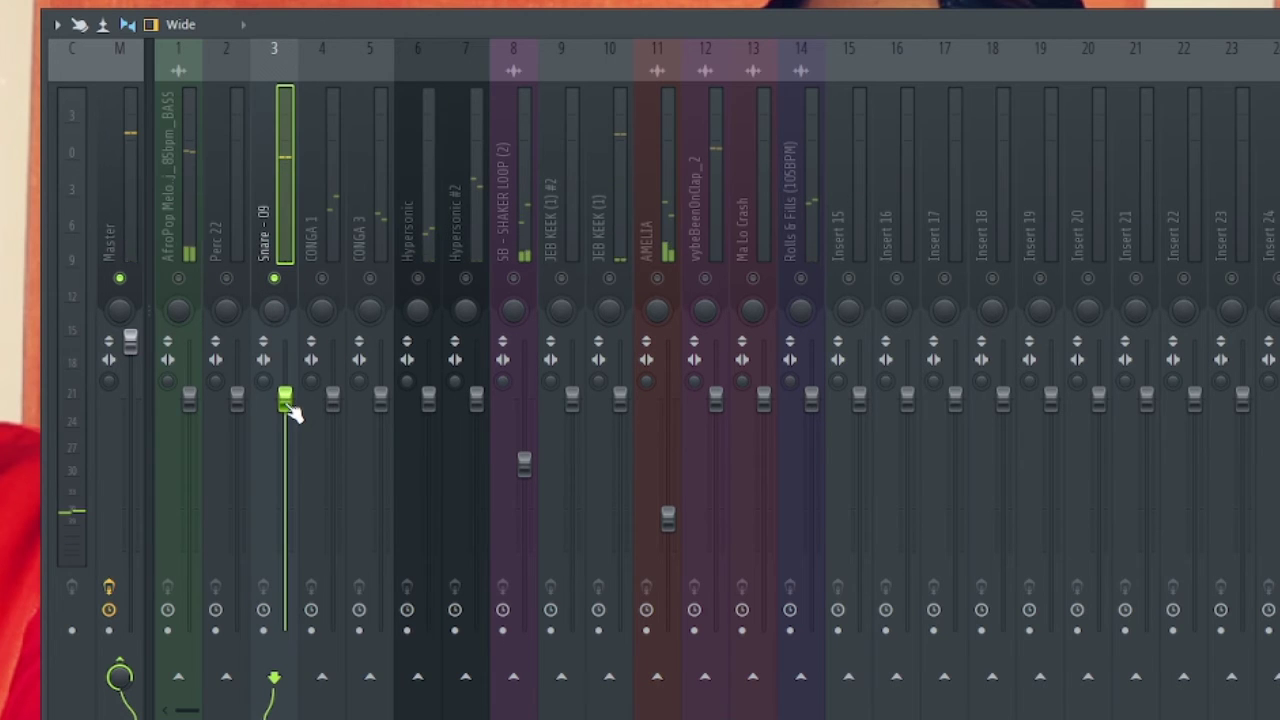
left_click_drag(285, 398, 290, 515)
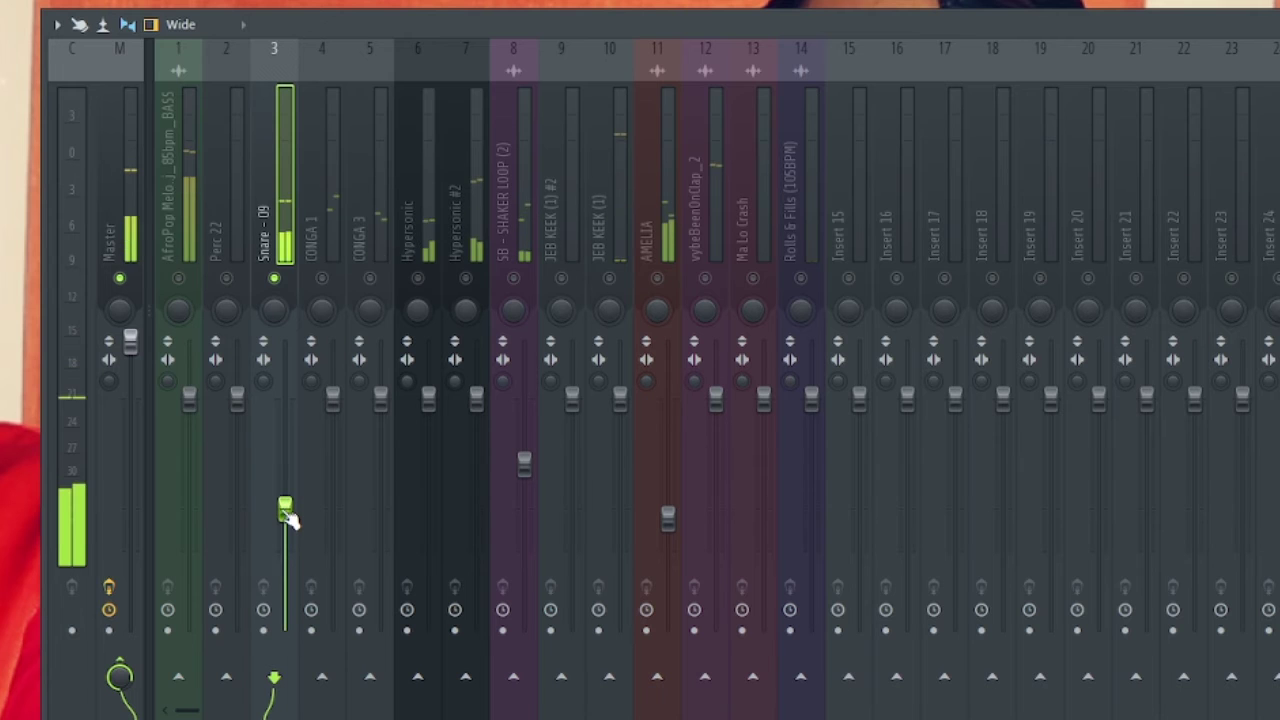
Solo CONGA 1 and CONGA 3 in turn and bring each fader slightly below the default level
left_click(324, 240)
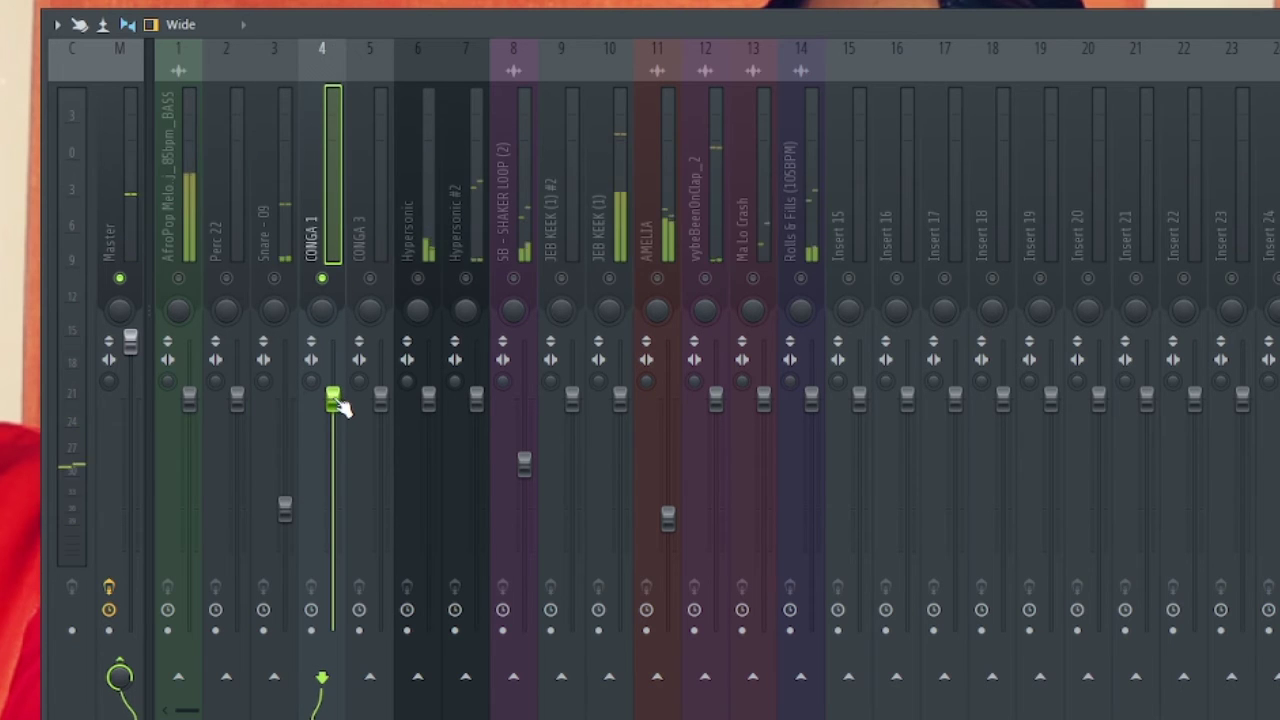
left_click_drag(340, 405, 340, 448)
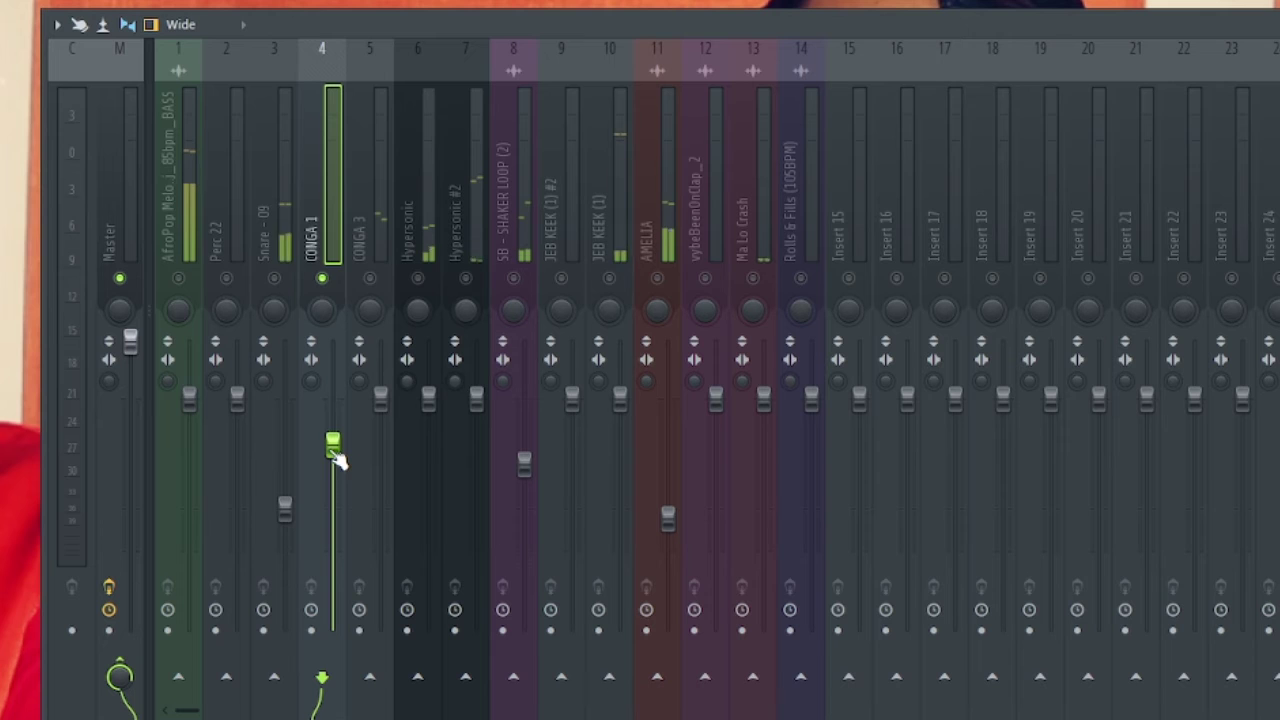
left_click_drag(338, 458, 338, 445)
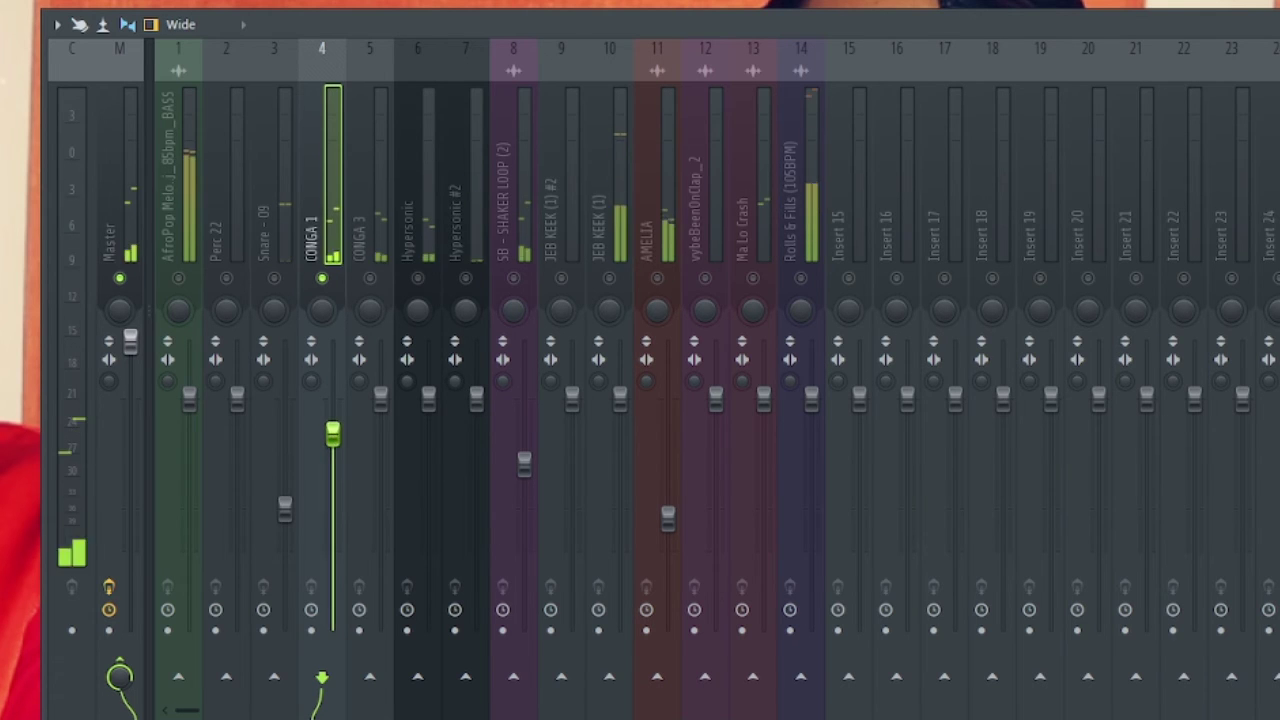
left_click_drag(330, 447, 330, 440)
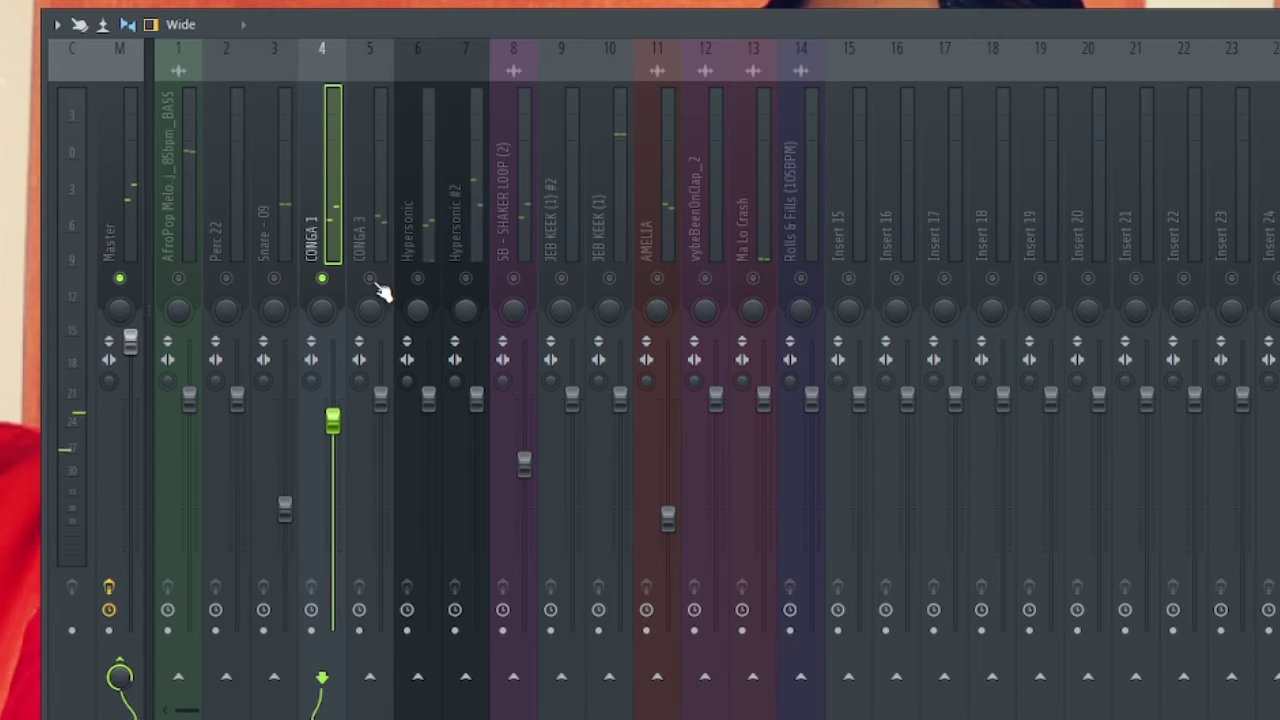
left_click(371, 244)
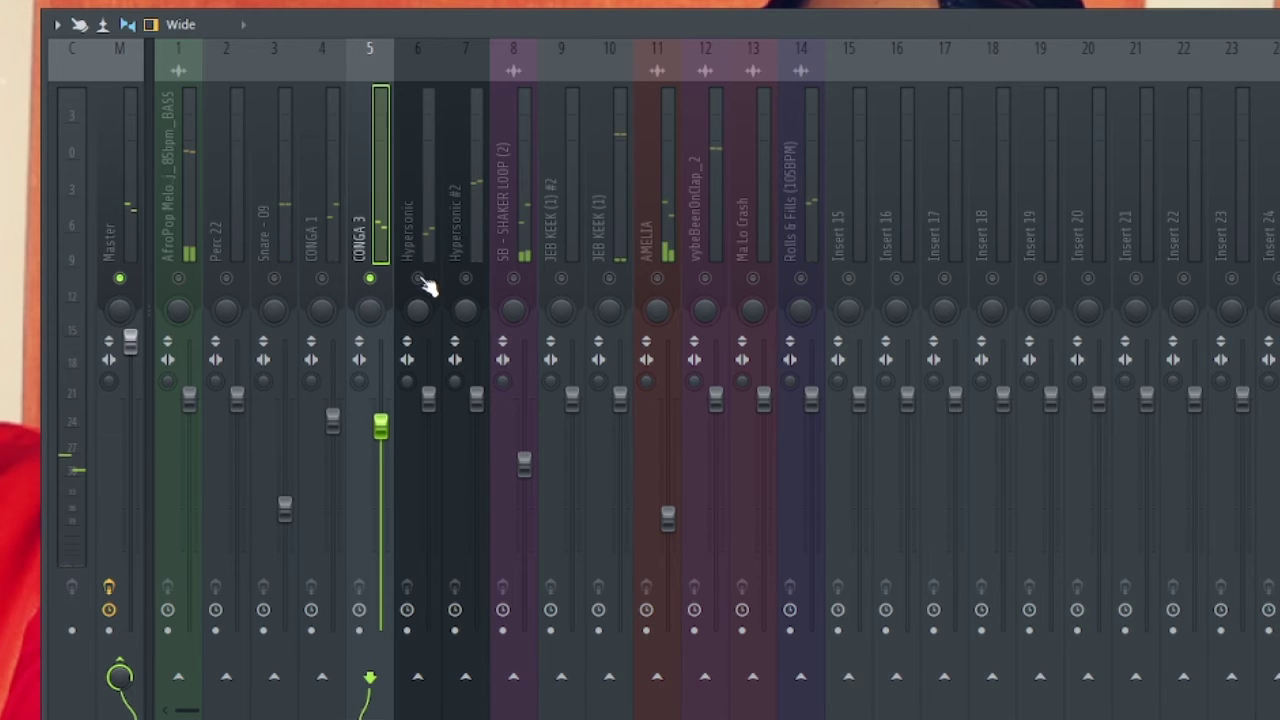
Check the Hypersonic track, then solo Hypersonic #2 and lower its fader to about the shaker loop's height
left_click(425, 240)
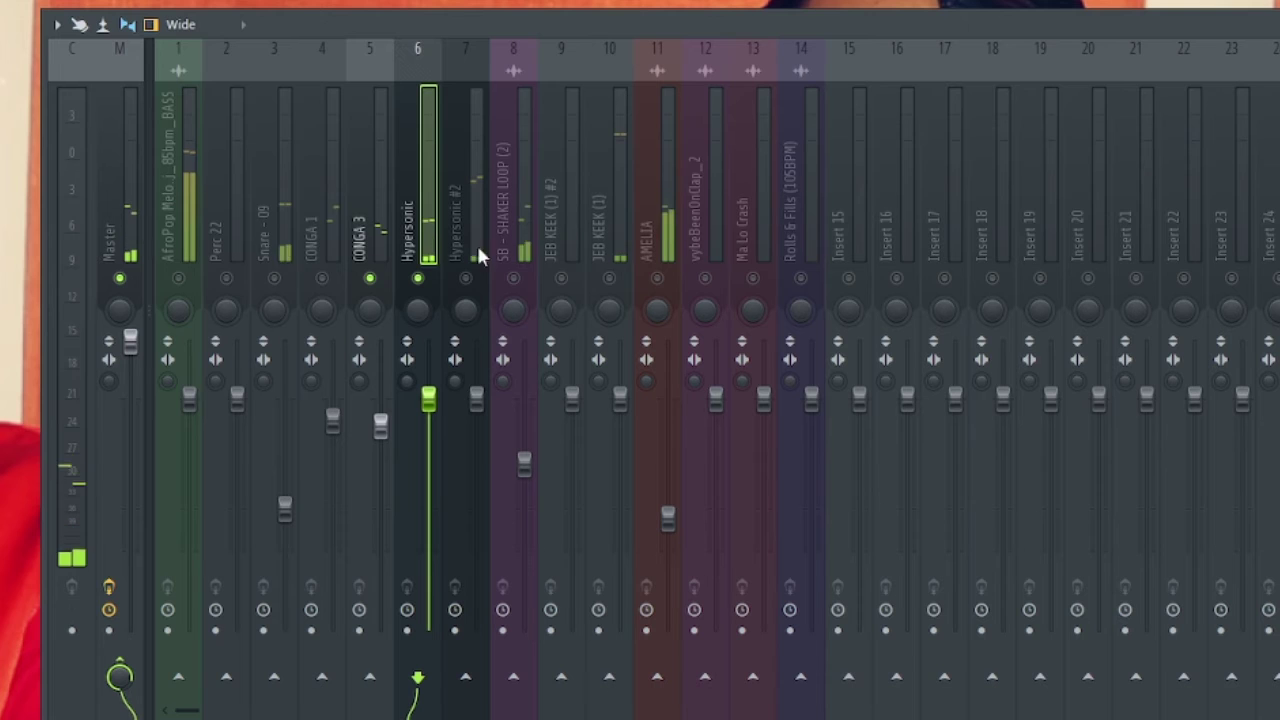
left_click(466, 279)
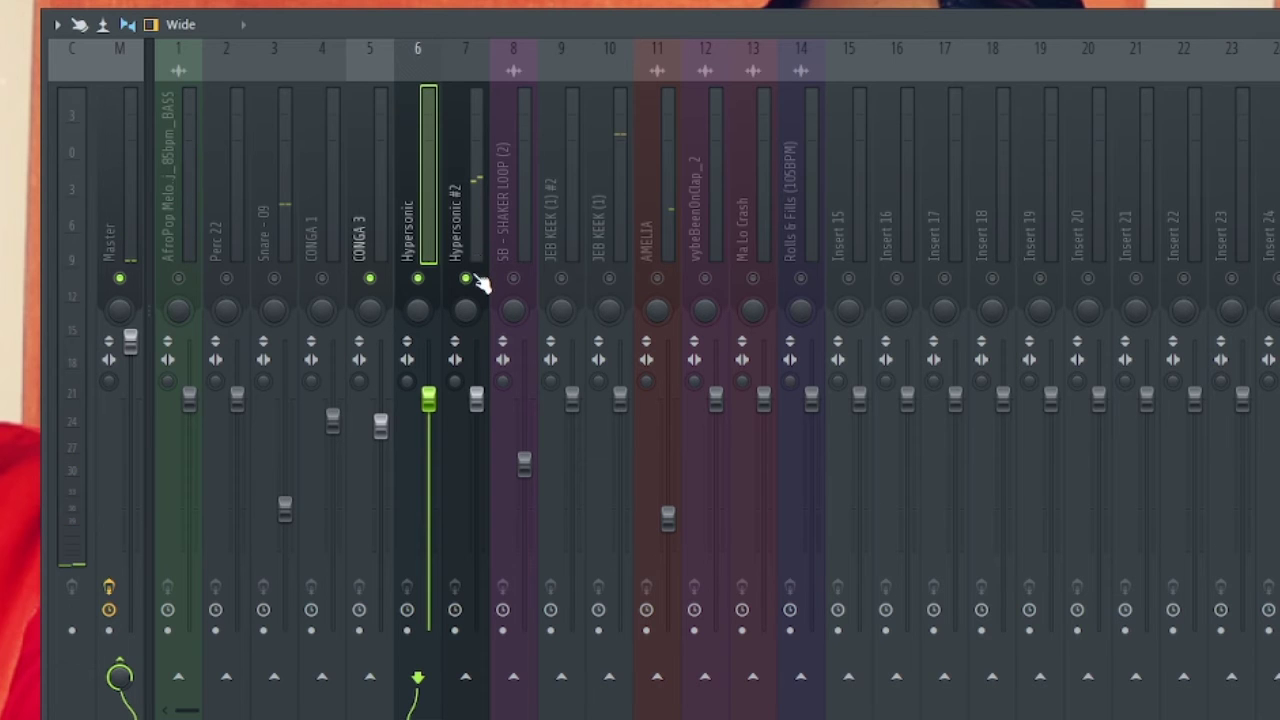
right_click(466, 279)
left_click(463, 240)
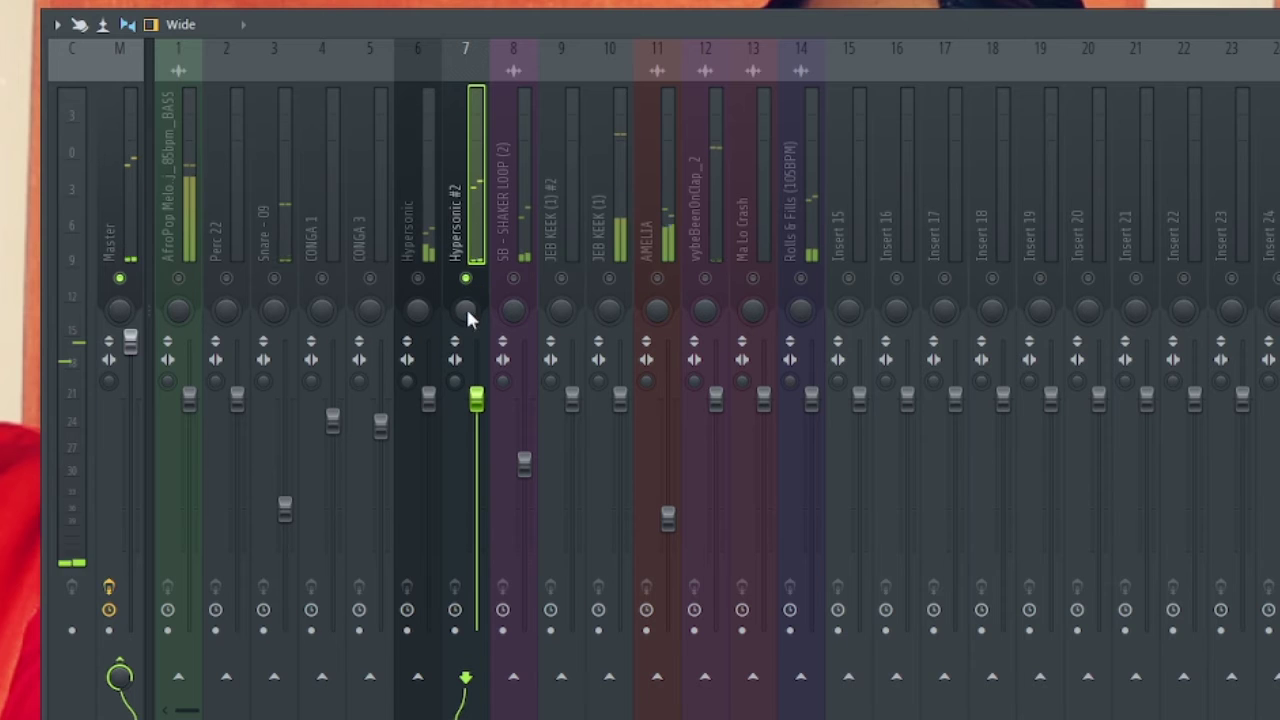
left_click_drag(476, 407, 476, 459)
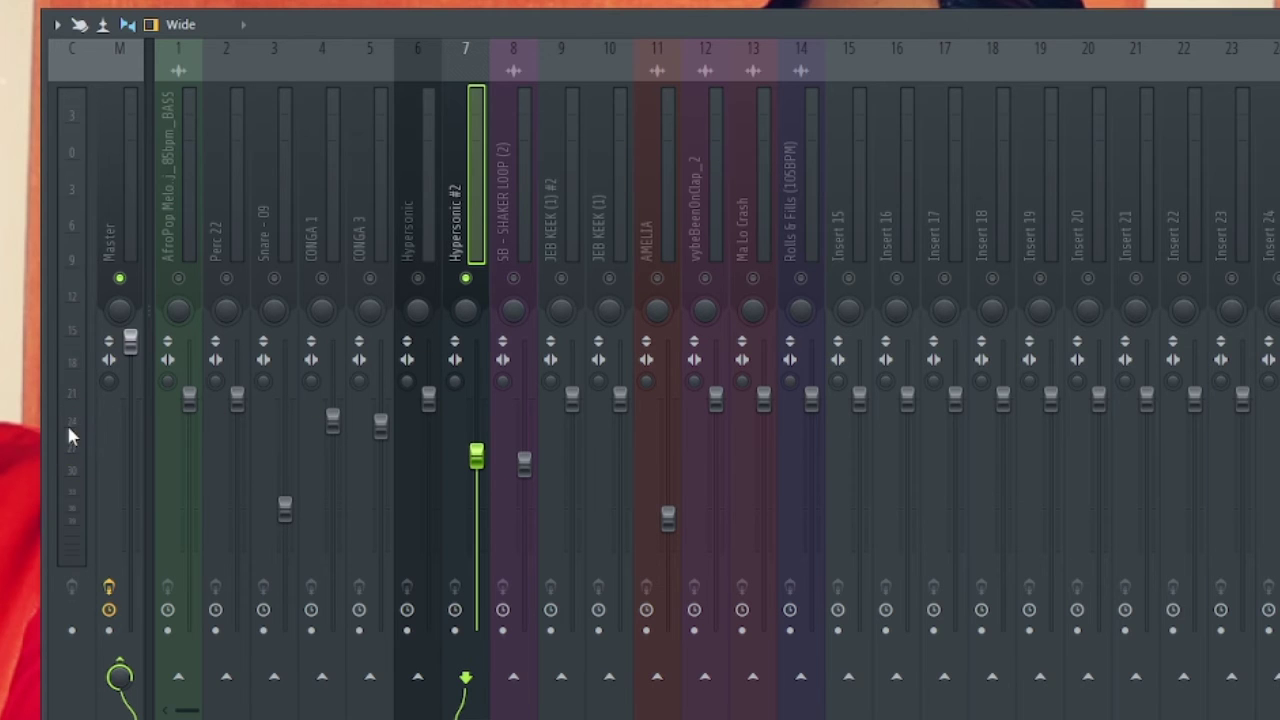
Recheck the playback levels of Hypersonic #2 and the soloed SB - SHAKER LOOP (2) track
left_click(68, 563)
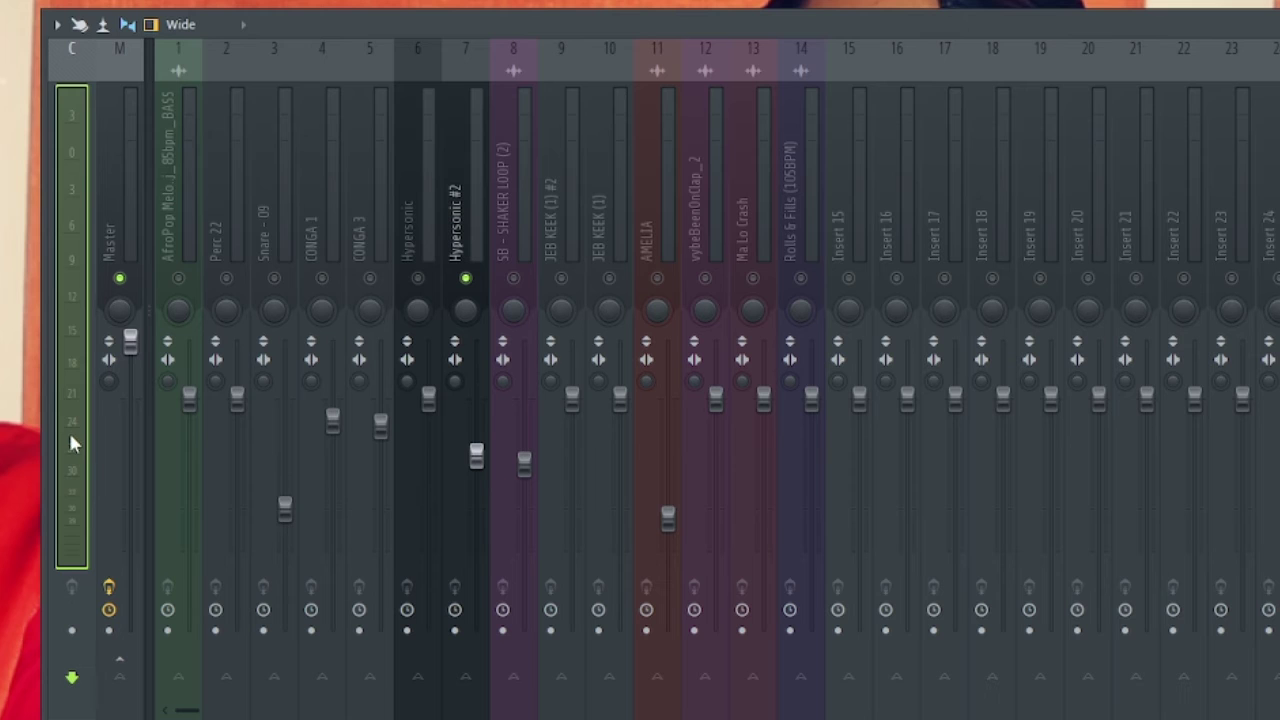
left_click(521, 238)
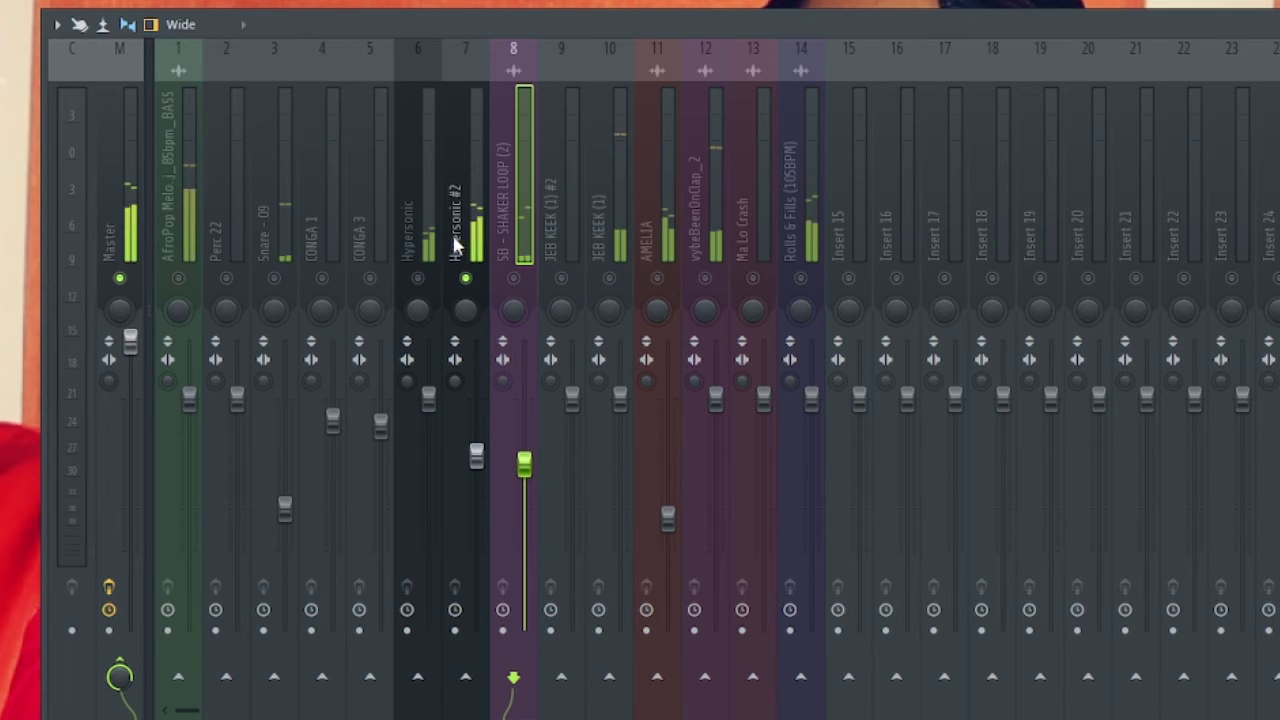
left_click(466, 290)
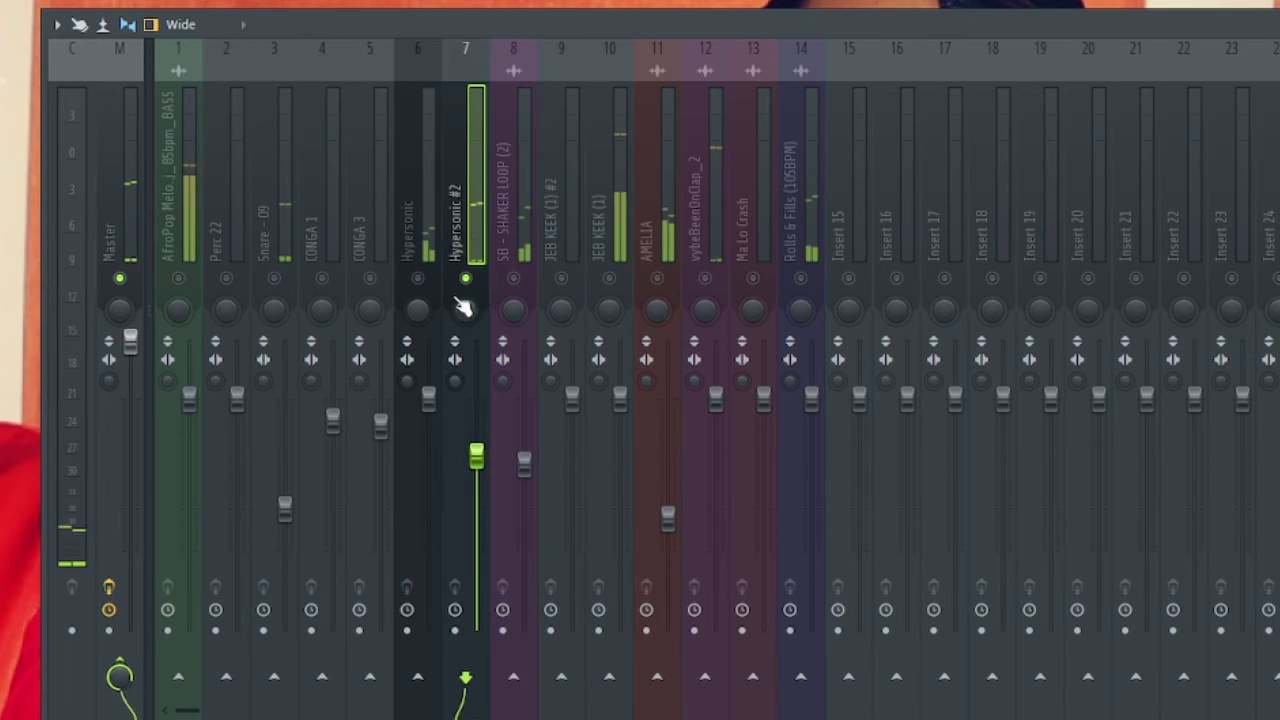
left_click(511, 253)
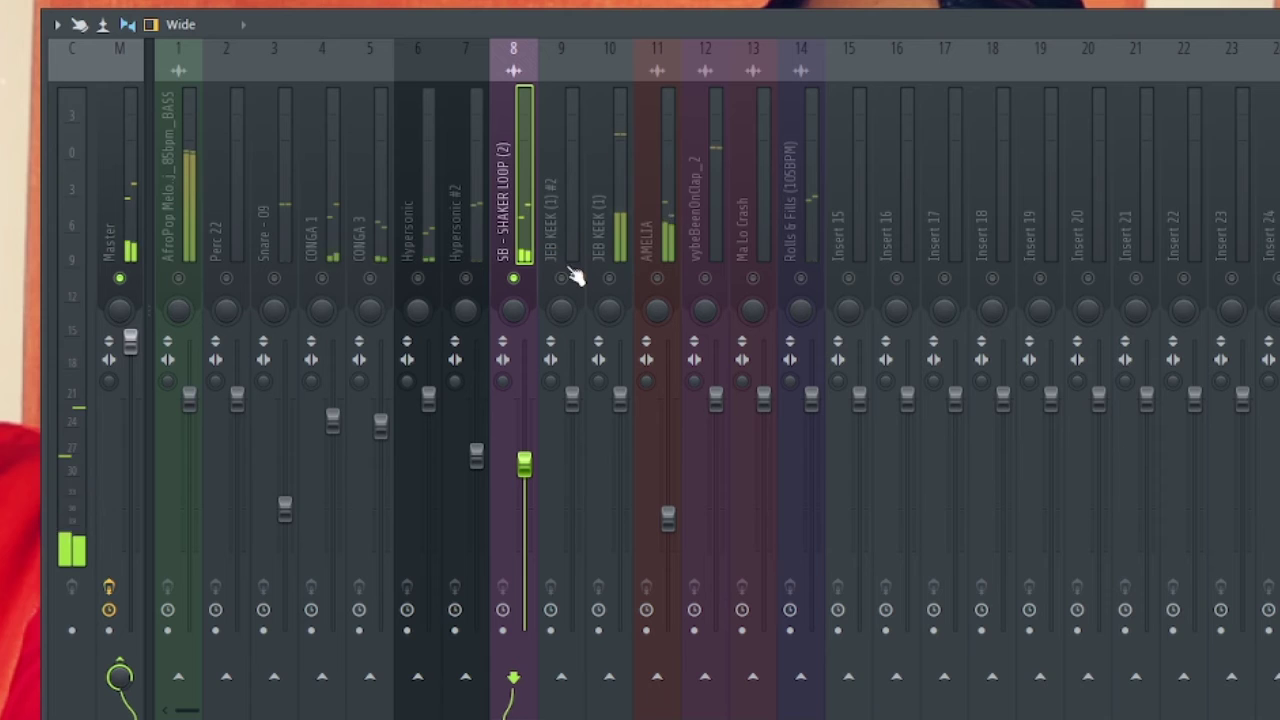
Solo the JEB KEEK (1) track and lower its fader slightly during playback
left_click(605, 250)
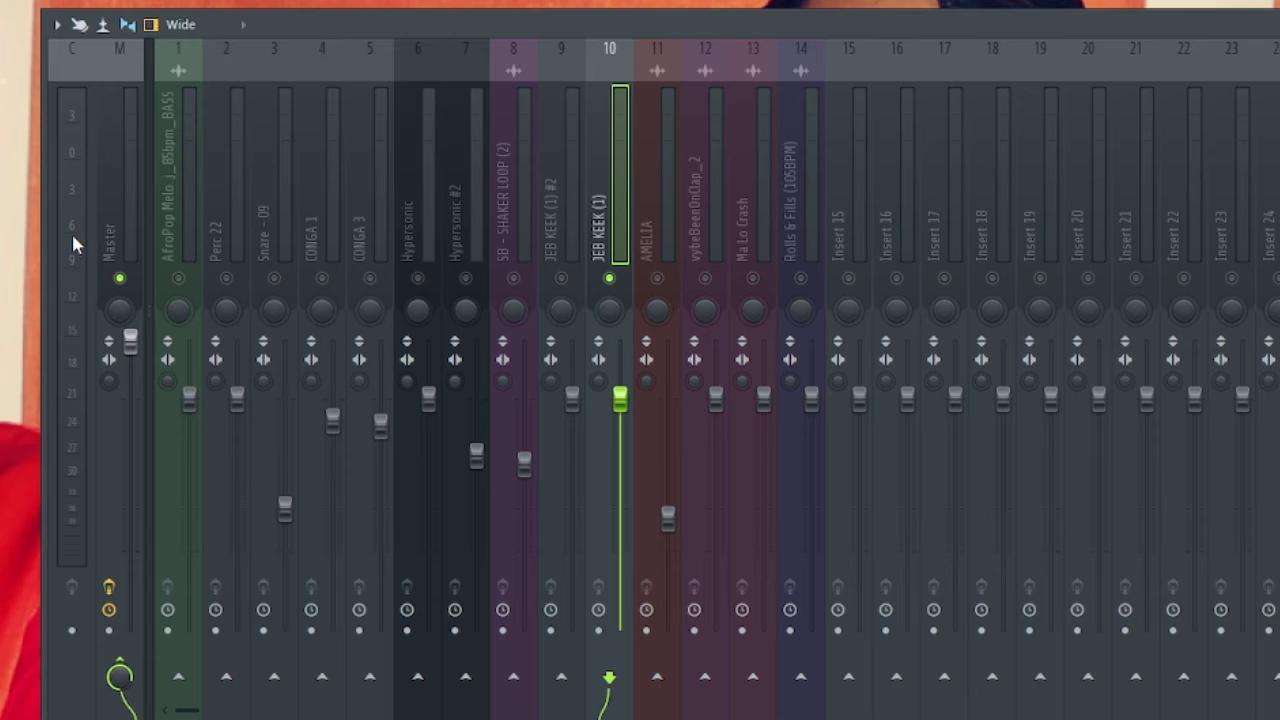
key("space")
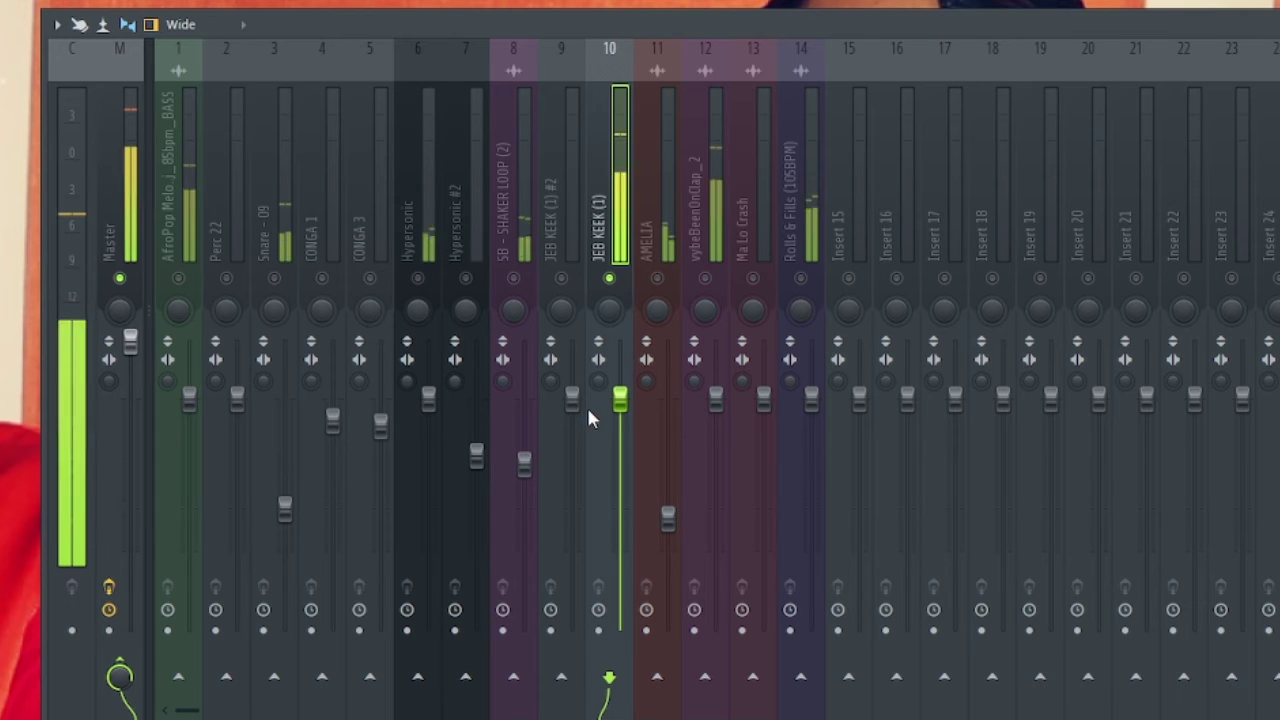
mouse_move(621, 402)
left_mouse_down()
mouse_move(621, 450)
mouse_move(621, 420)
left_mouse_up()
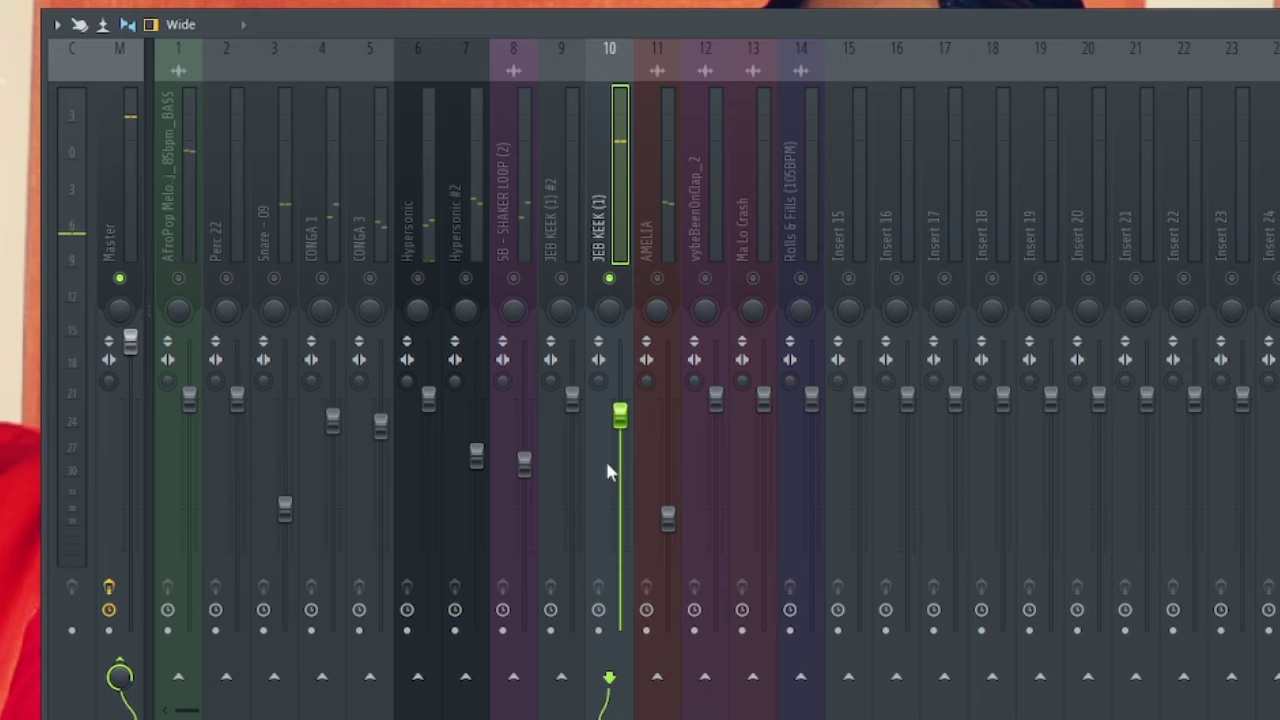
Solo the AfroPop Melodies bass track, check its level during playback, and unsolo it
left_click(186, 279)
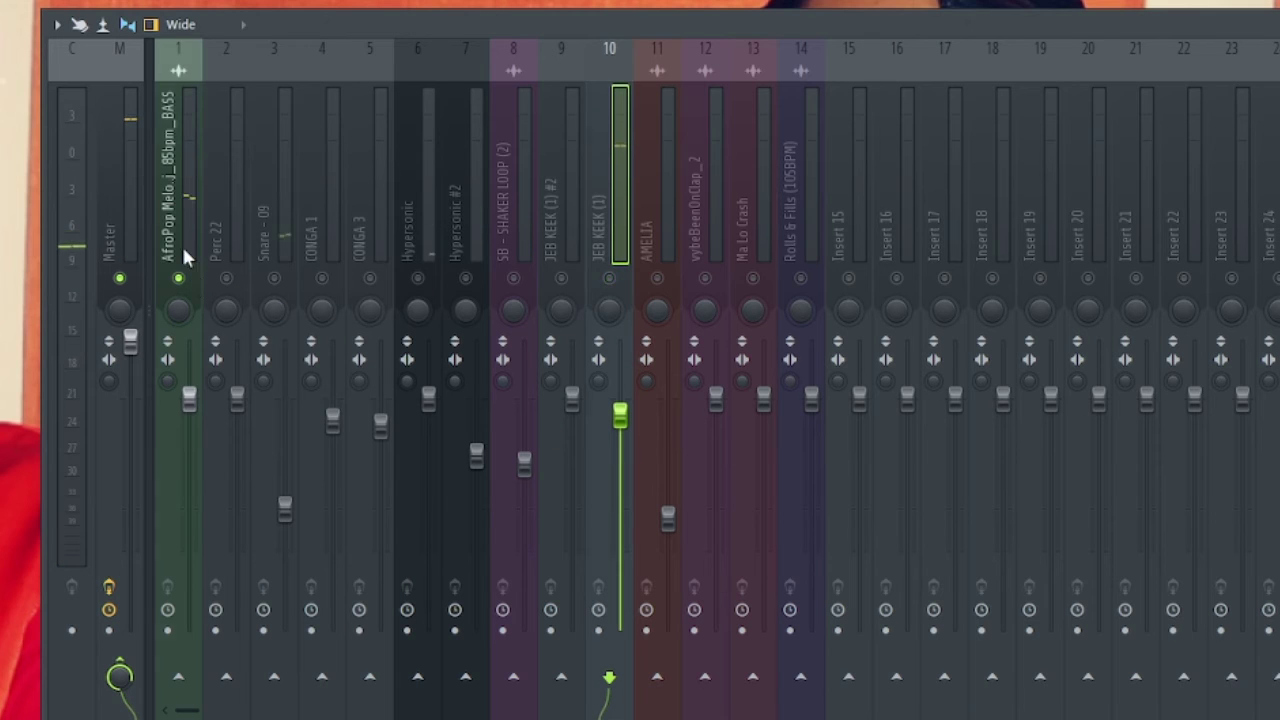
key("space")
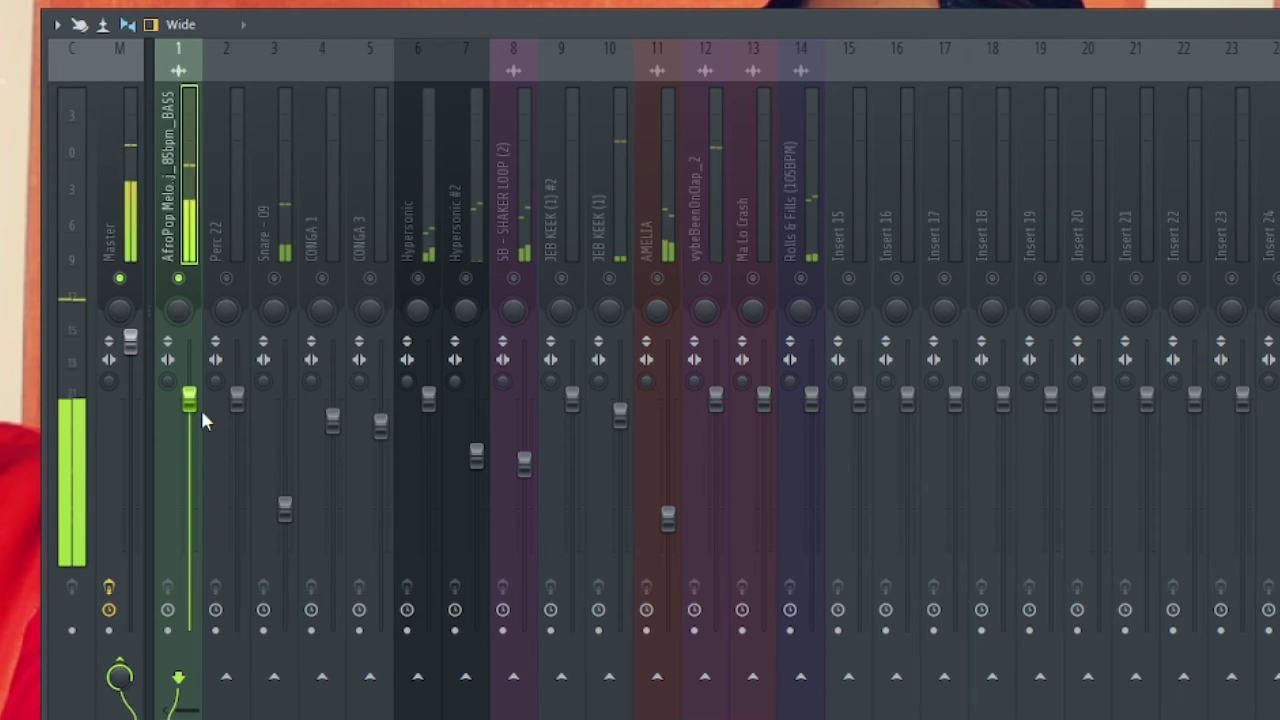
key("space")
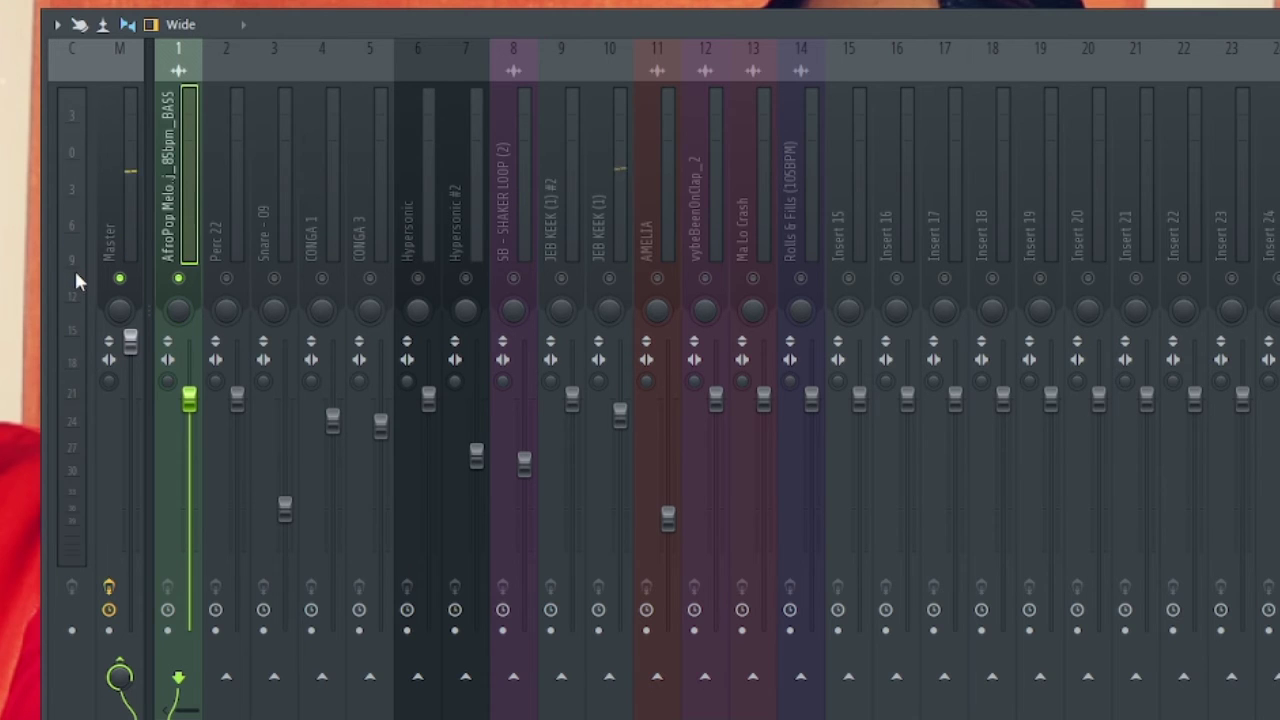
key("space")
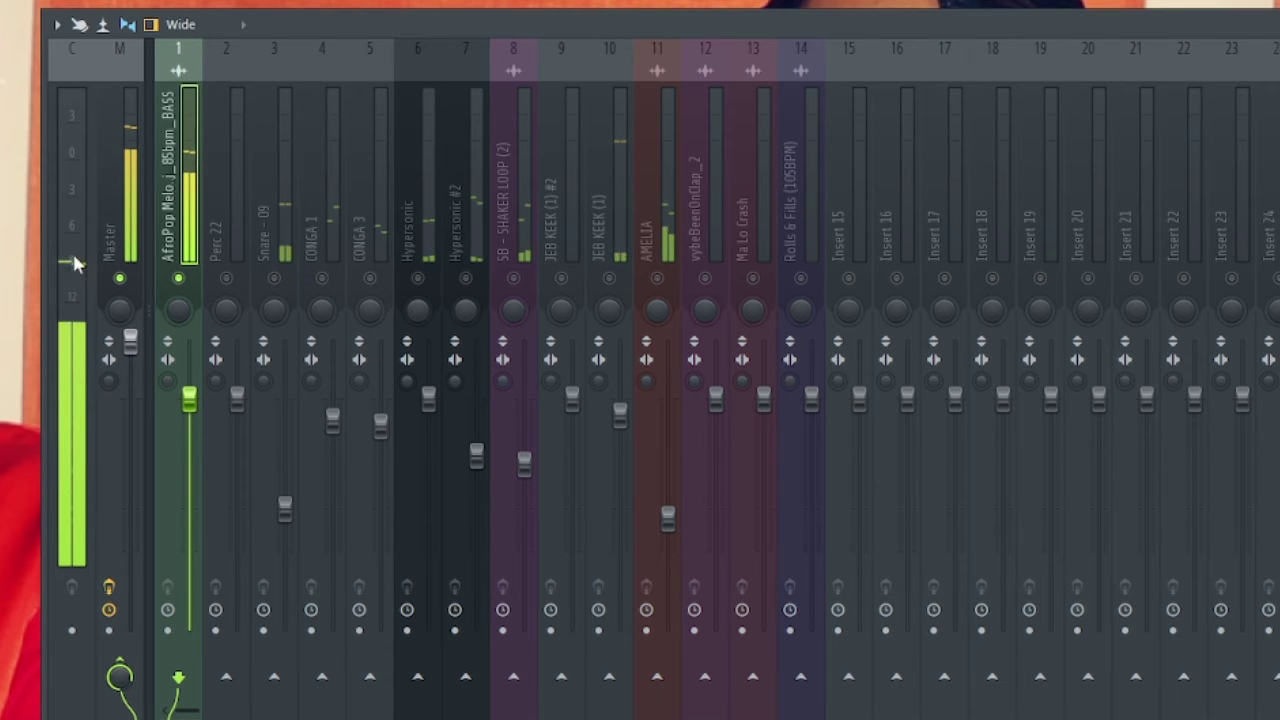
key("space")
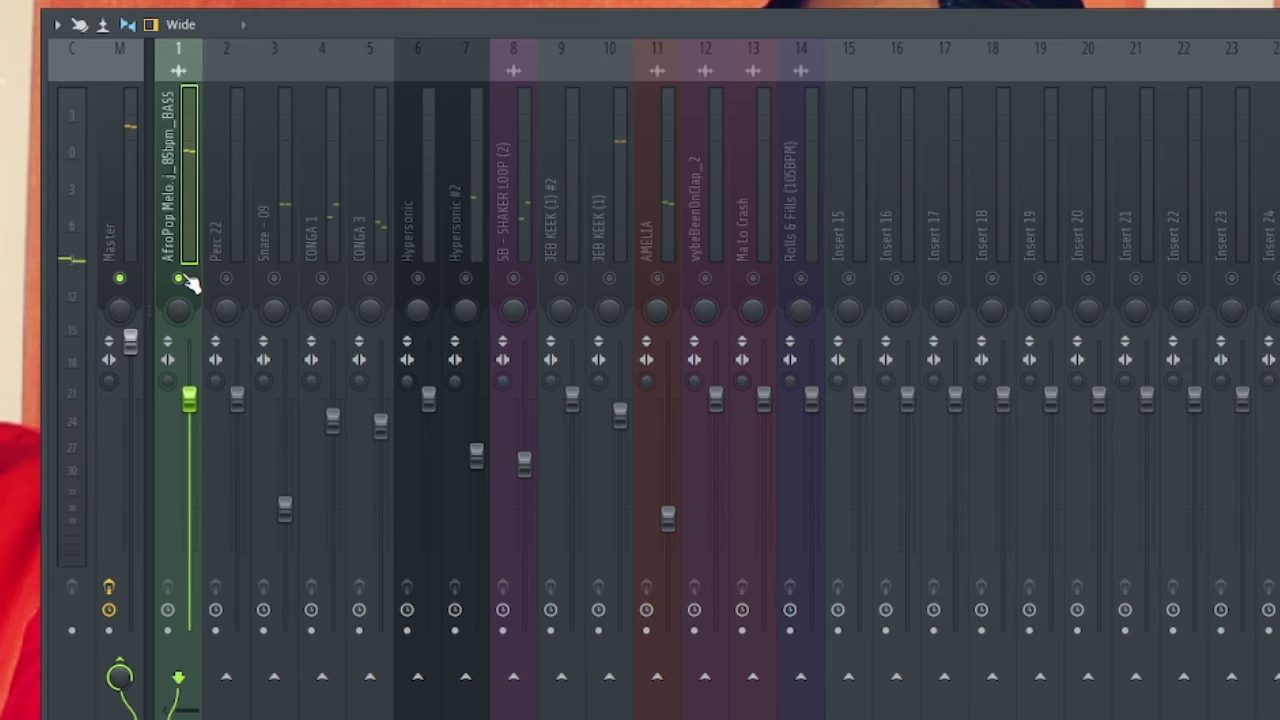
right_click(182, 279)
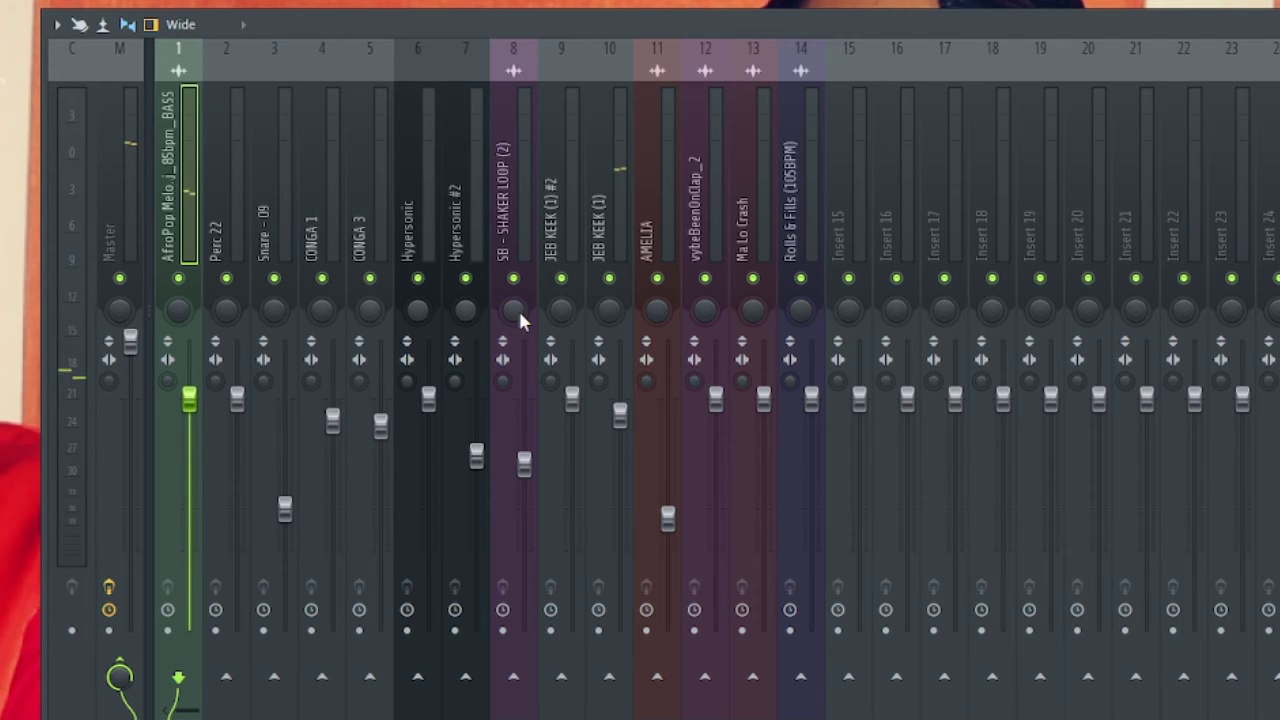
Solo JEB KEEK (1) together with the AfroPop Melodies bass track and lower the bass fader slightly during playback
right_click(610, 280)
left_click(182, 281)
key("space")
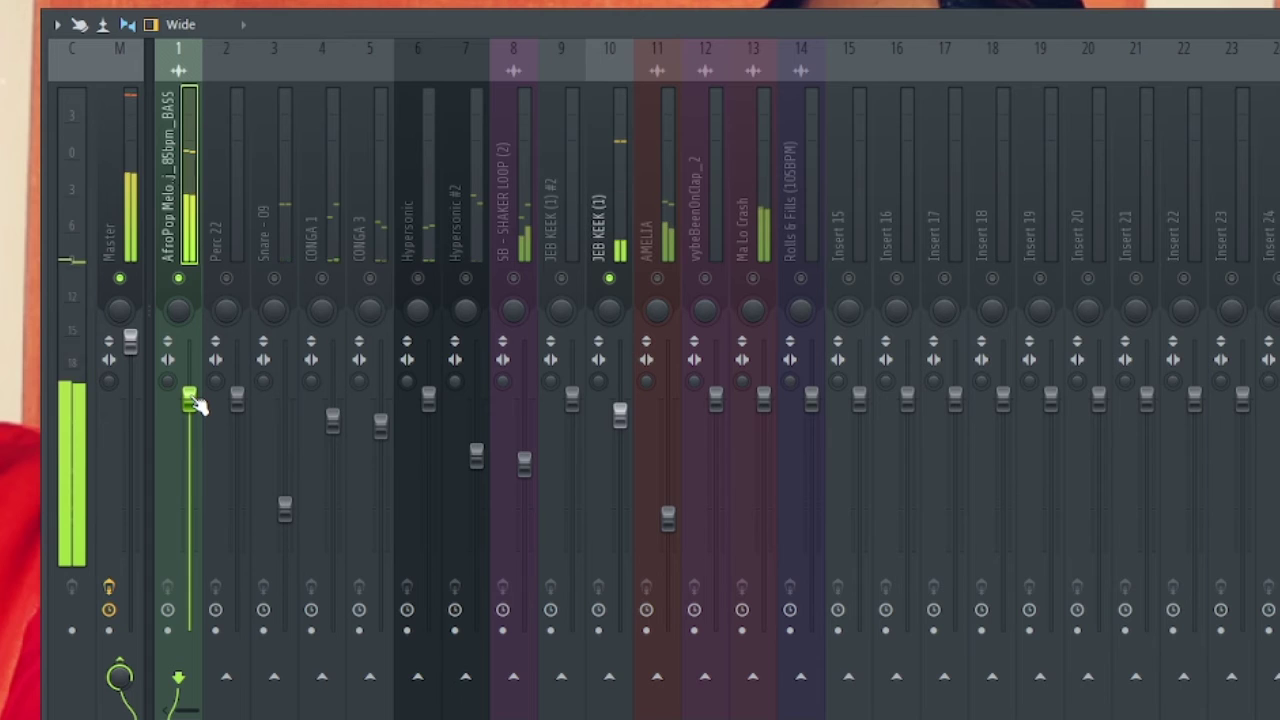
left_click_drag(194, 400, 194, 410)
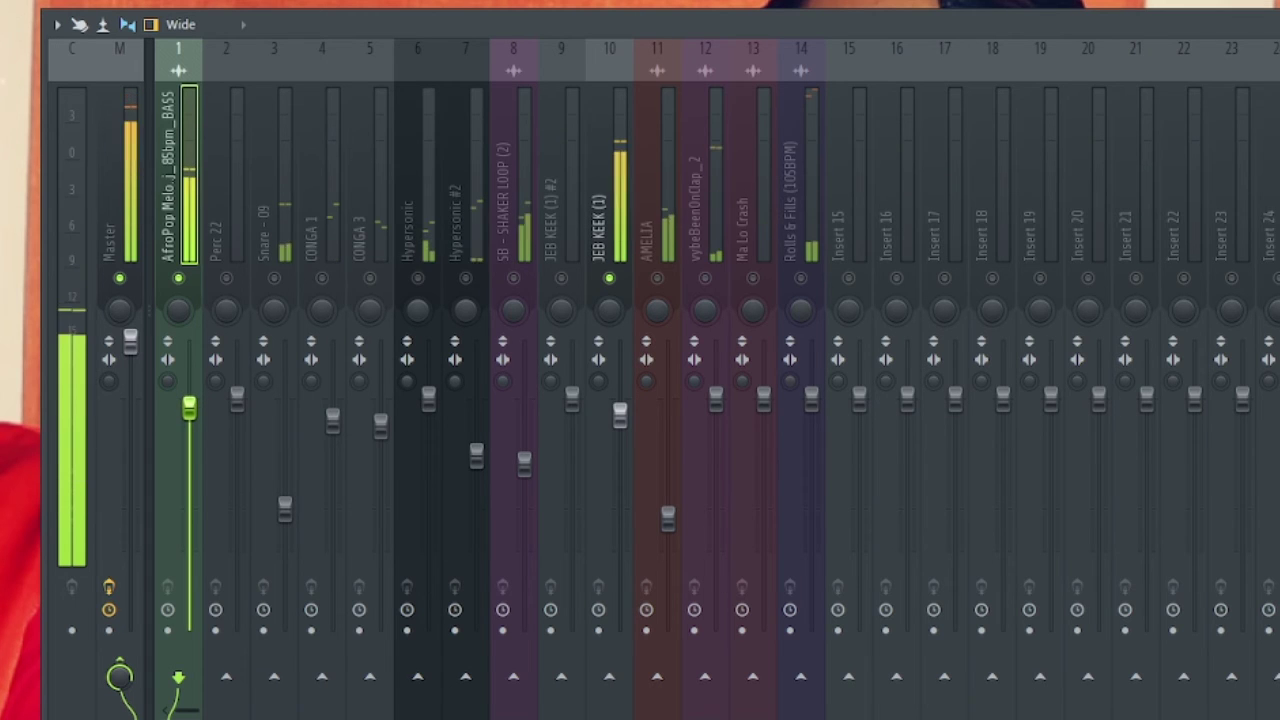
key("space")
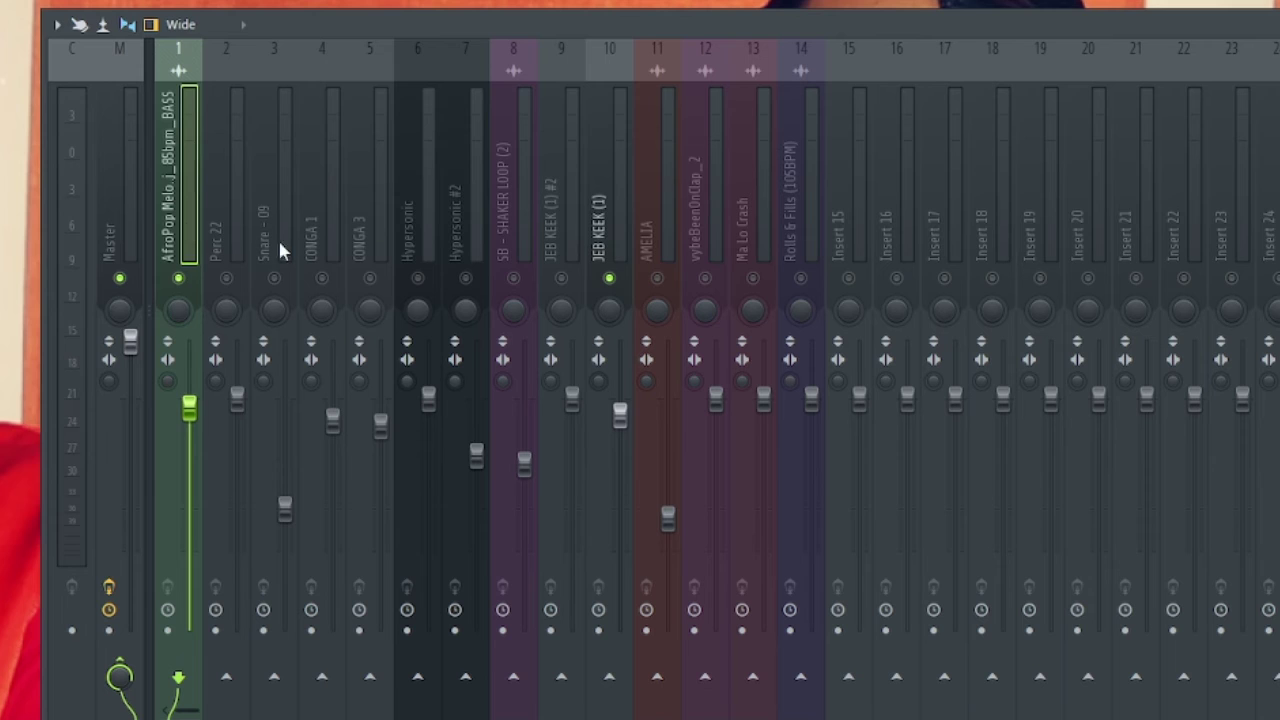
Route JEB KEEK (1) to the AfroPop Melodies bass track as a sidechain
left_click(612, 238)
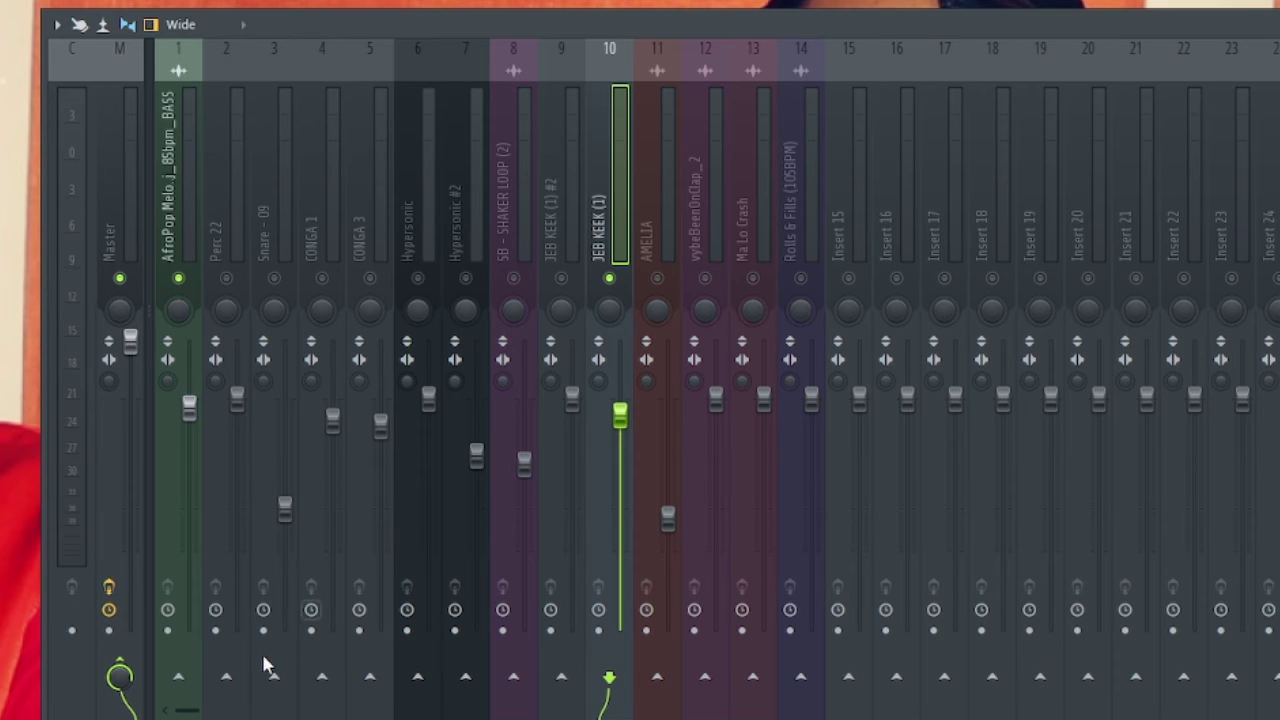
left_click(182, 680)
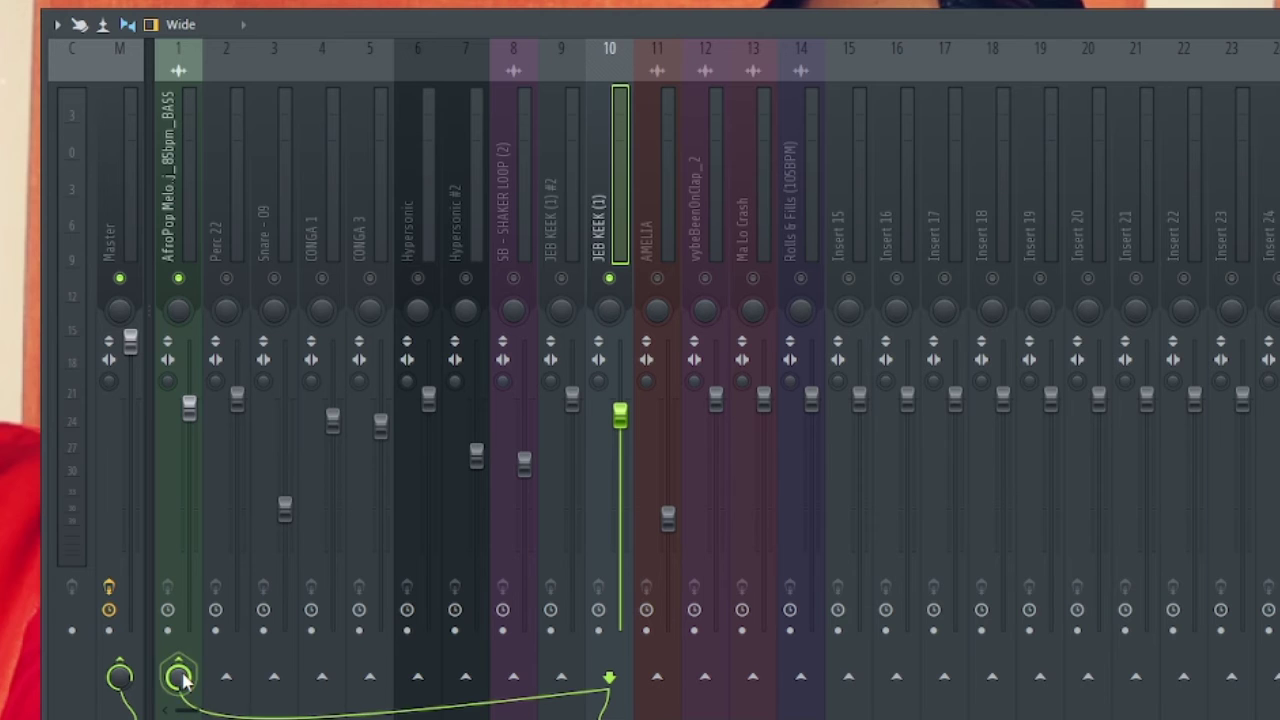
right_click(188, 674)
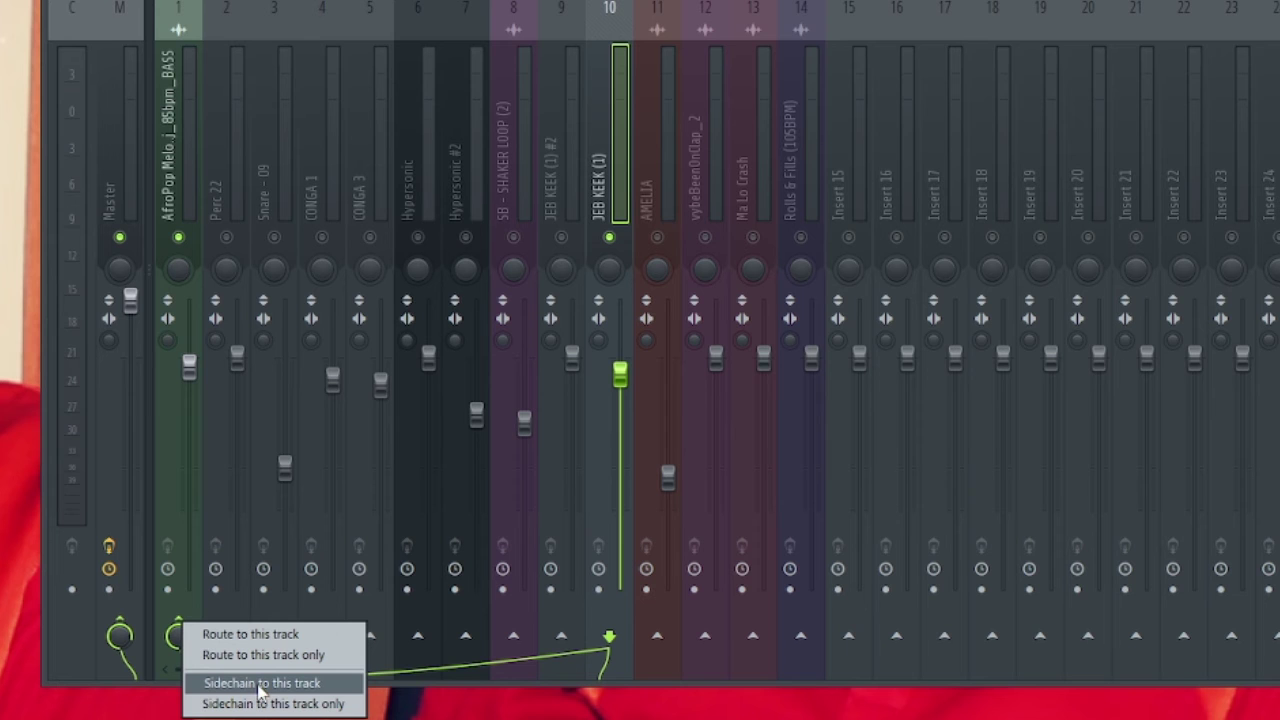
left_click(260, 684)
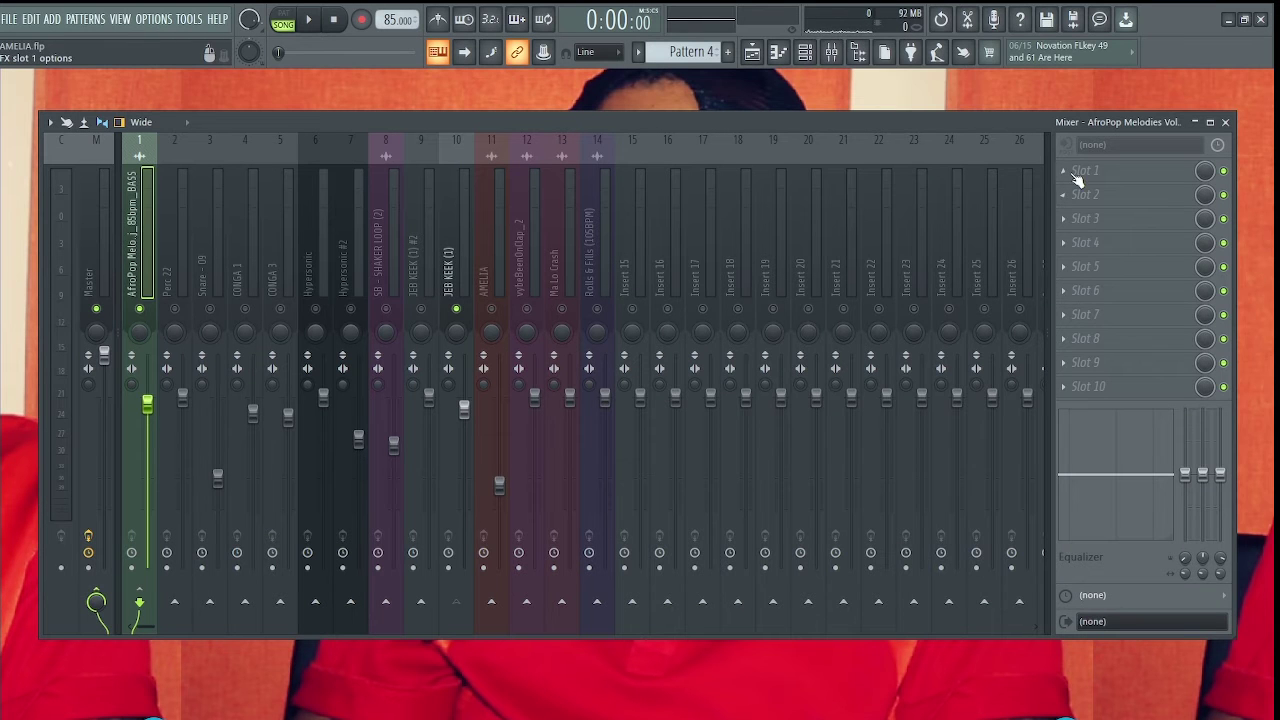
Load Fruity Limiter into the first effect slot of the AfroPop Melodies bass track
left_click(1074, 177)
mouse_move(1085, 191)
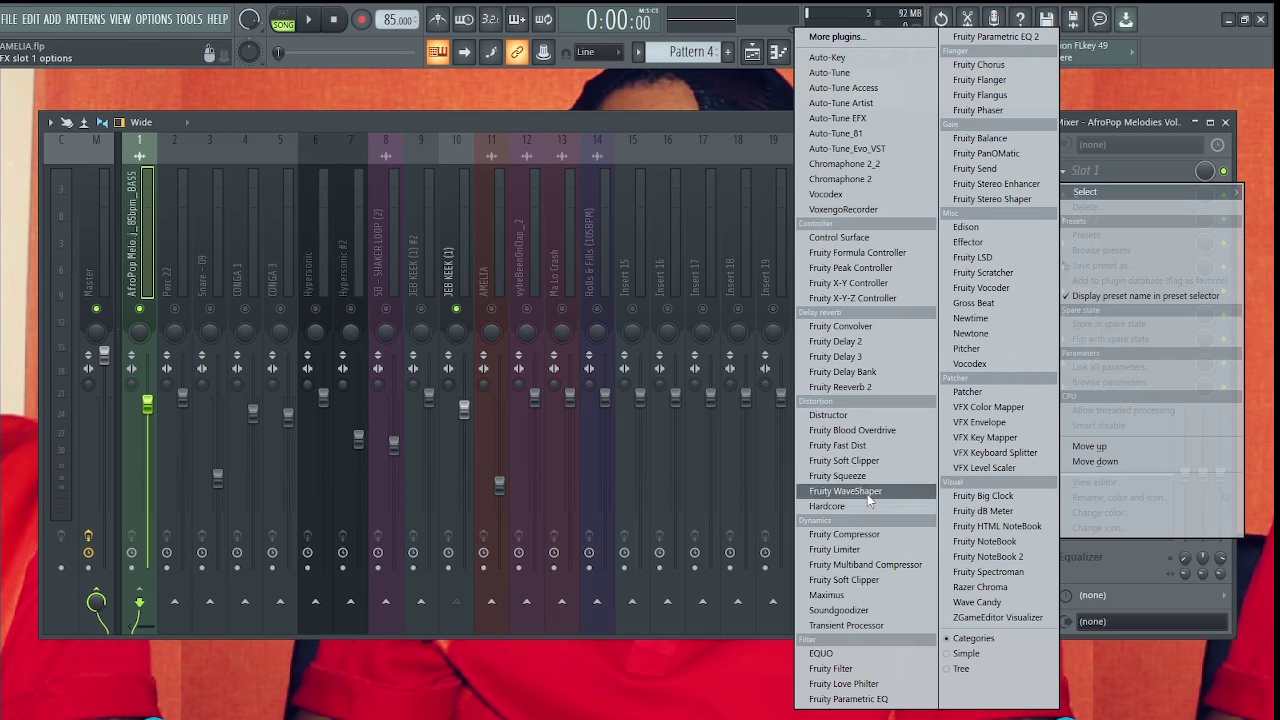
left_click(856, 550)
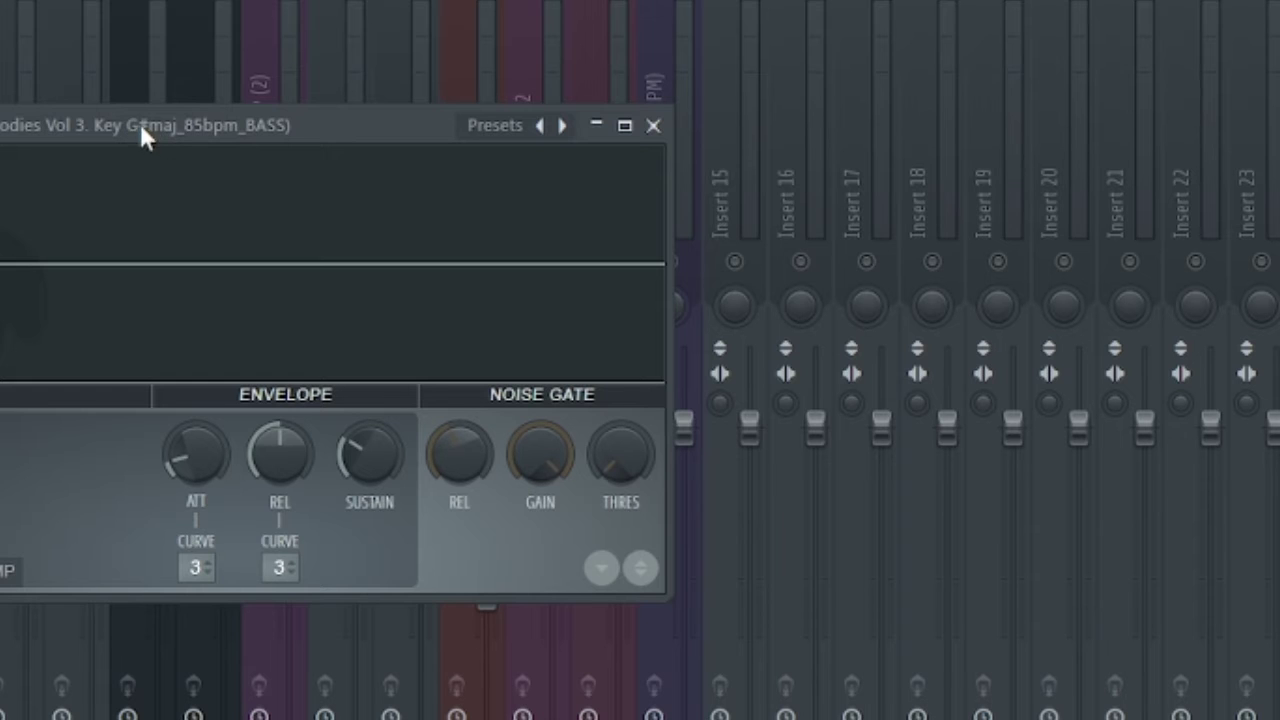
left_click_drag(140, 135, 525, 134)
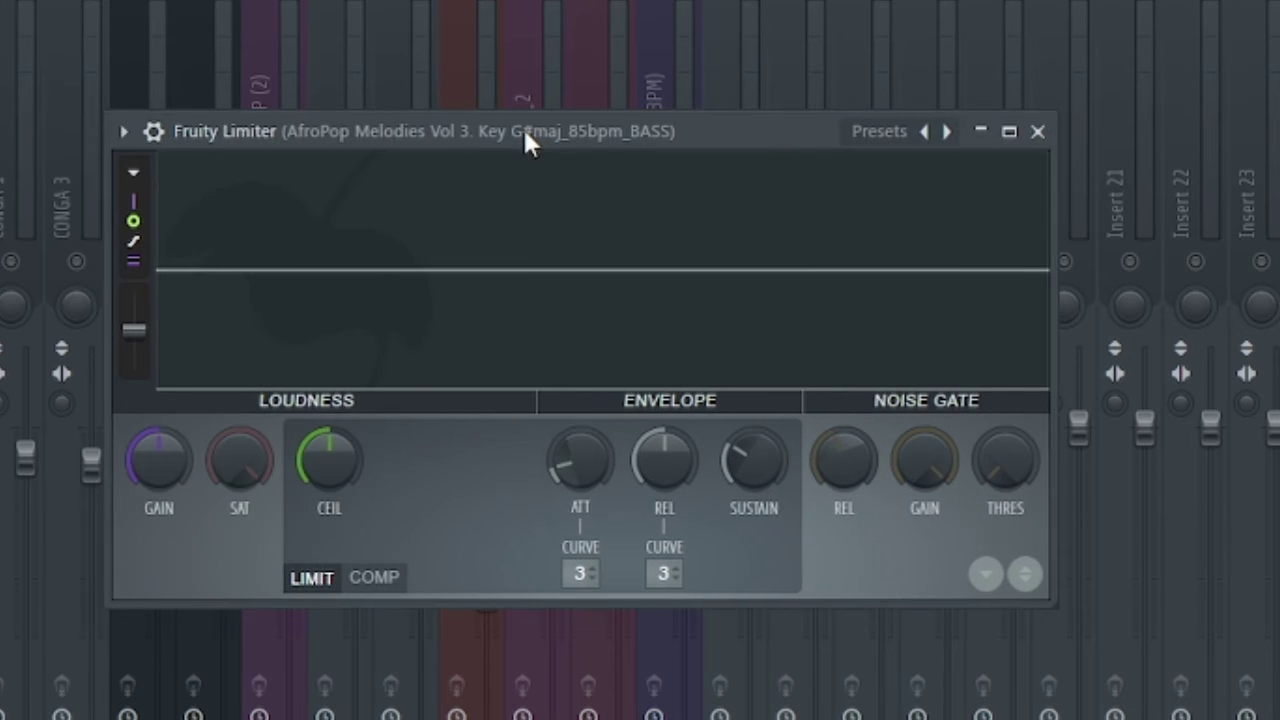
Put the bass track's Fruity Limiter in compressor mode with JEB KEEK (1) as its sidechain source
left_click(397, 582)
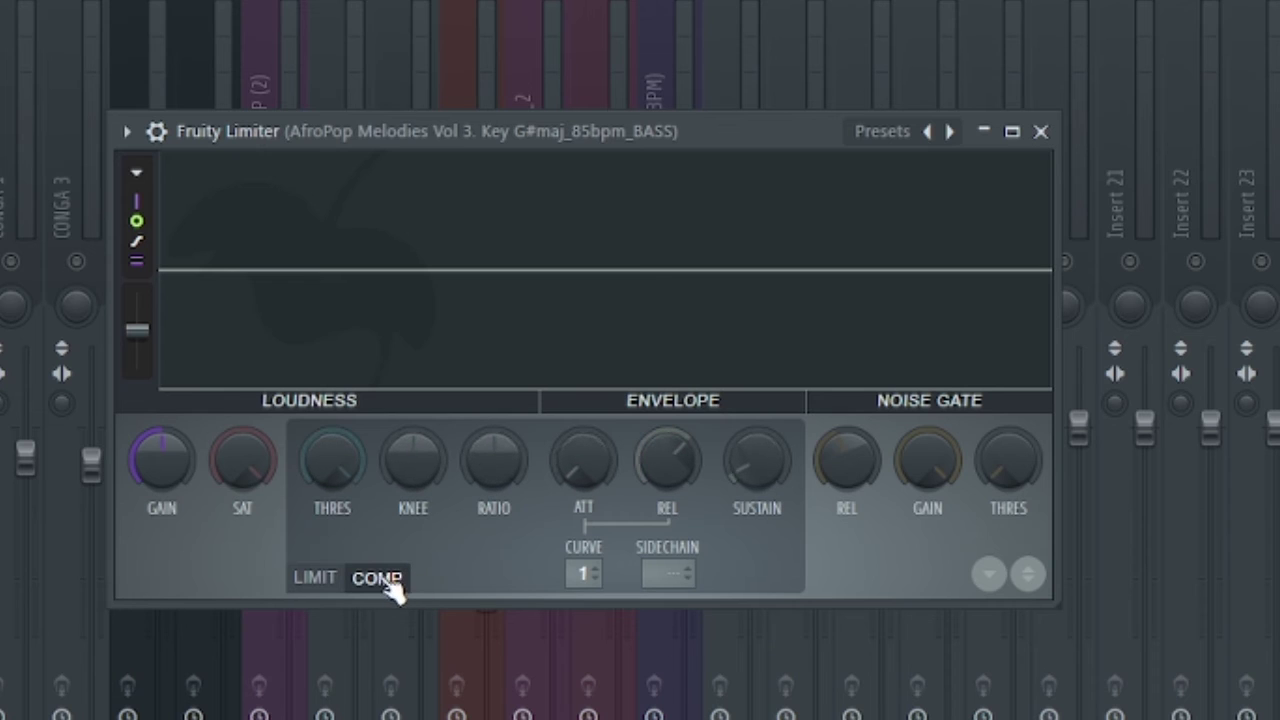
left_click(659, 575)
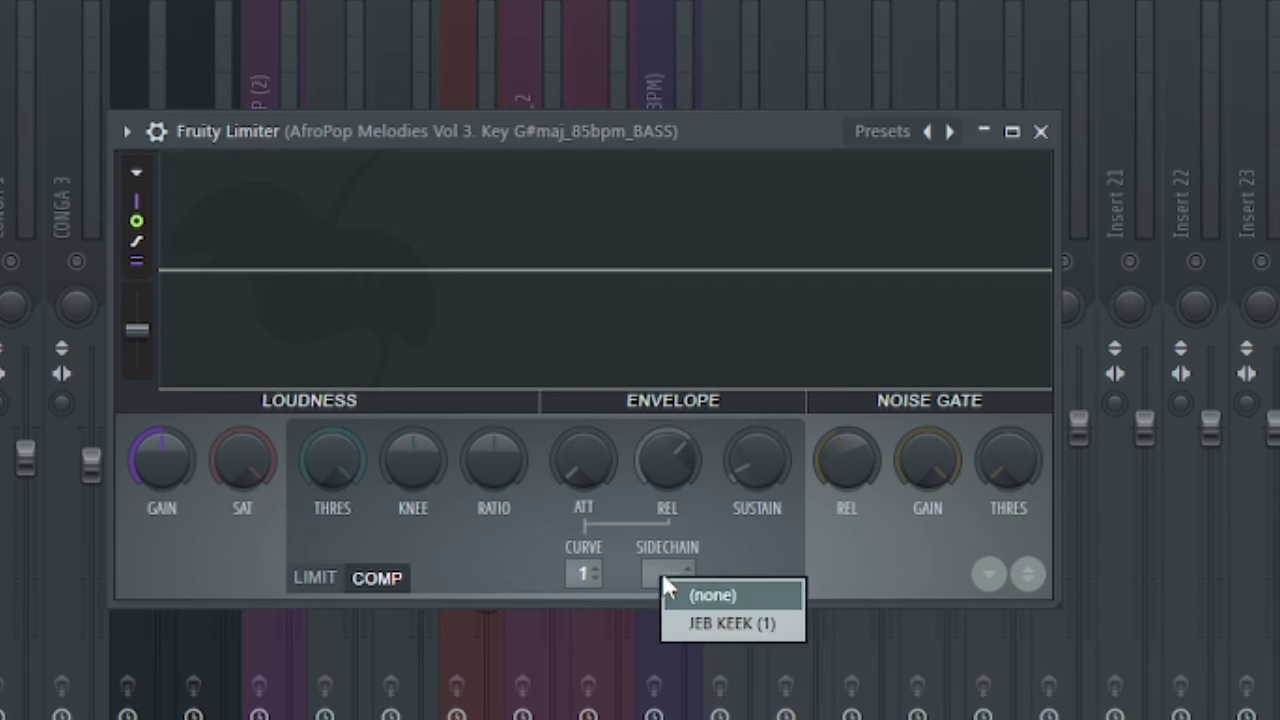
left_click(729, 632)
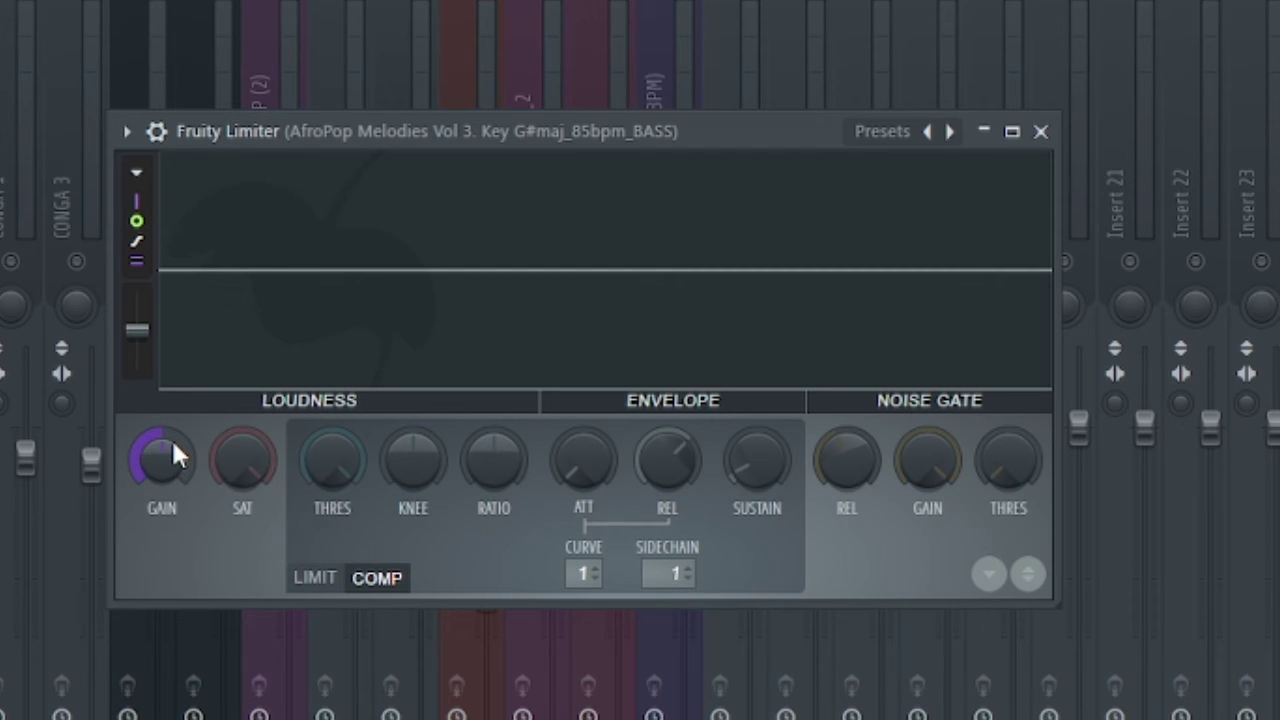
Lower the compressor threshold to about half and raise the knee while the bass and kick play
key("space")
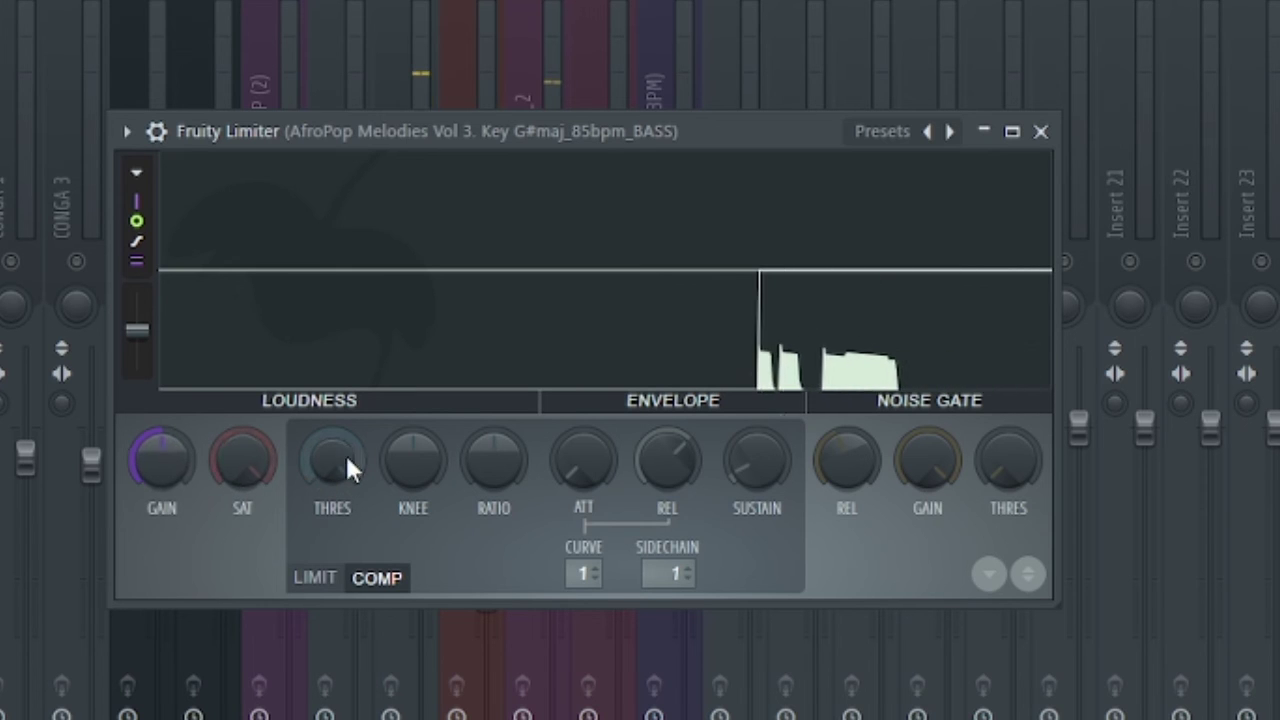
left_click_drag(320, 462, 320, 512)
left_click_drag(408, 452, 408, 420)
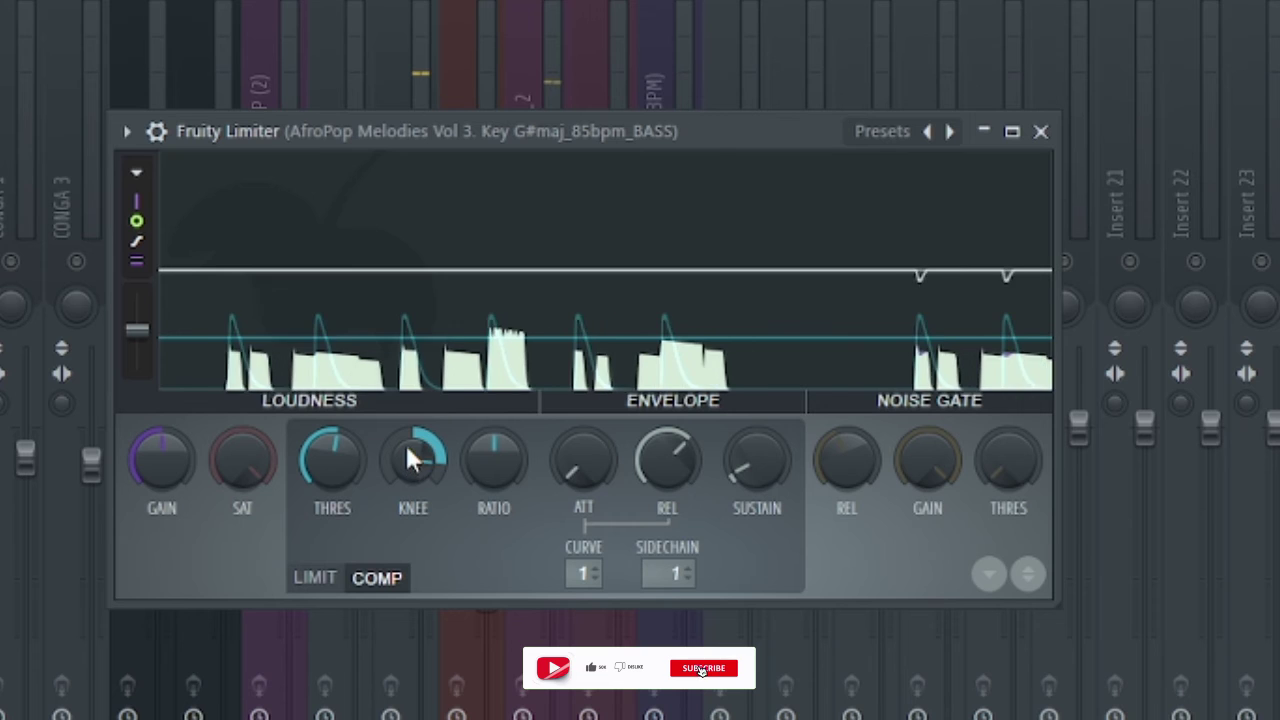
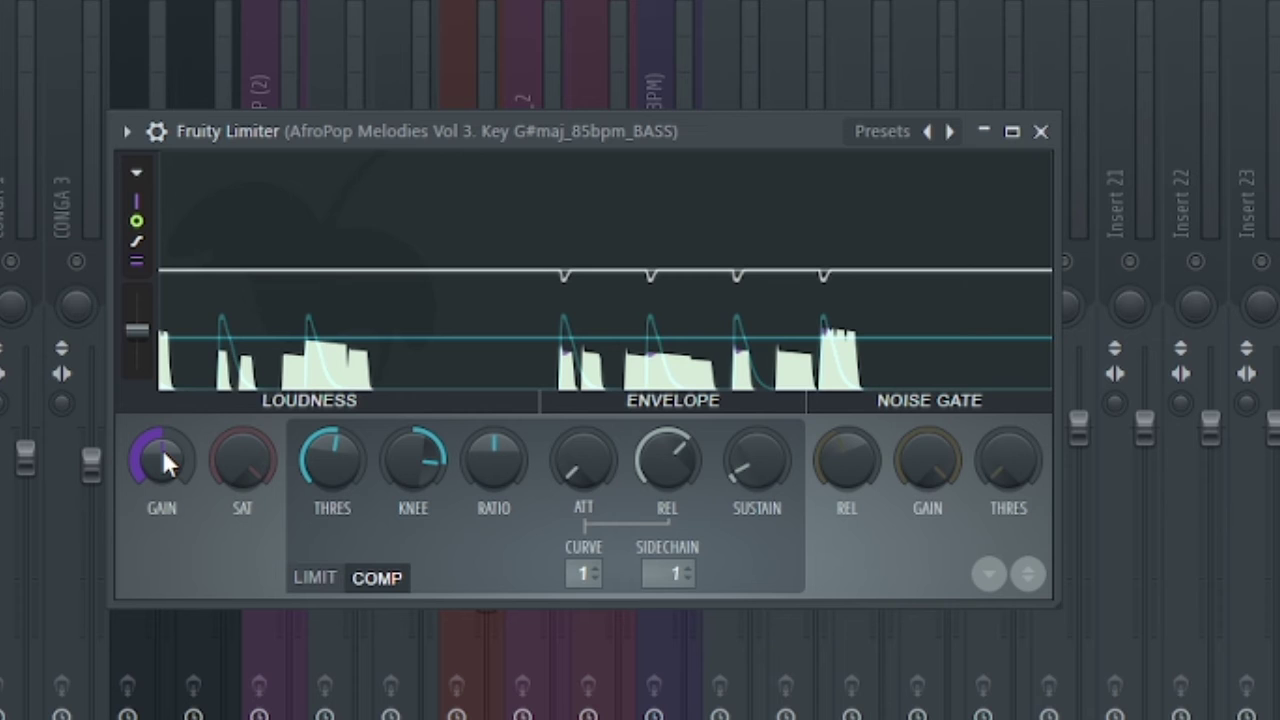
Drop the Fruity Limiter gain to minimum, bring it back up to slightly below its default, and close the plugin
key("space")
left_click_drag(162, 449, 162, 525)
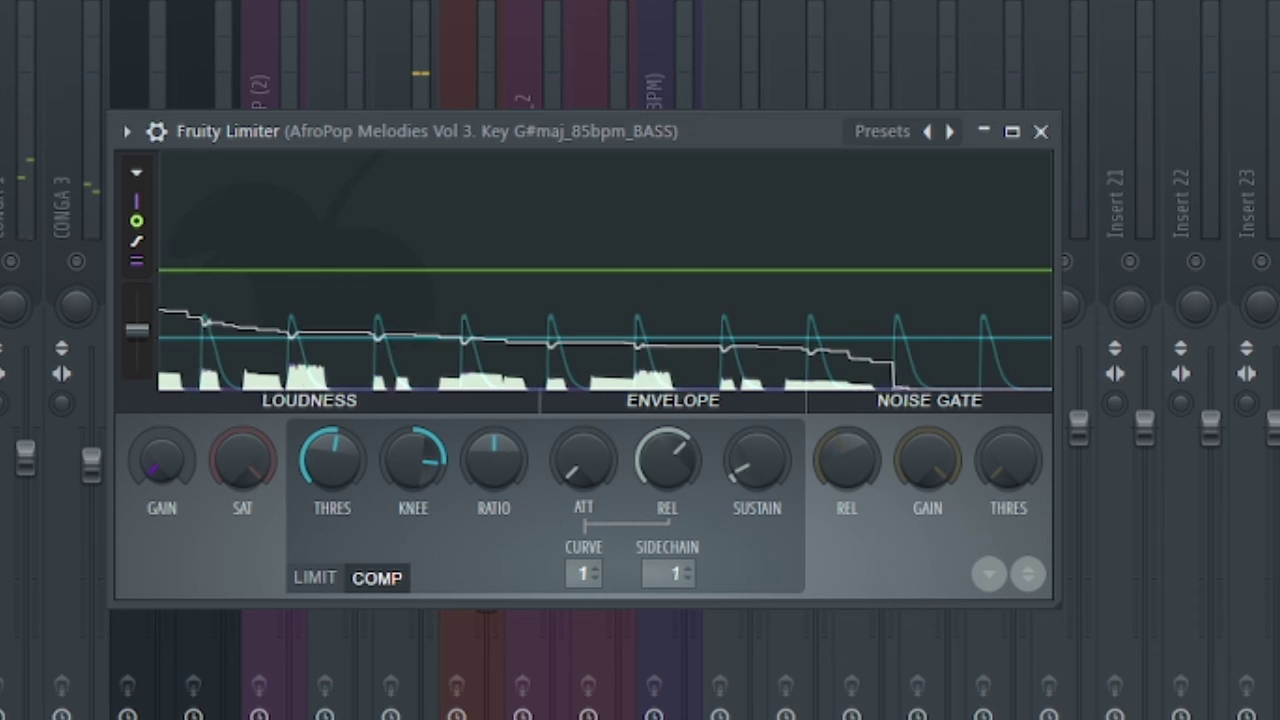
left_click_drag(165, 460, 165, 403)
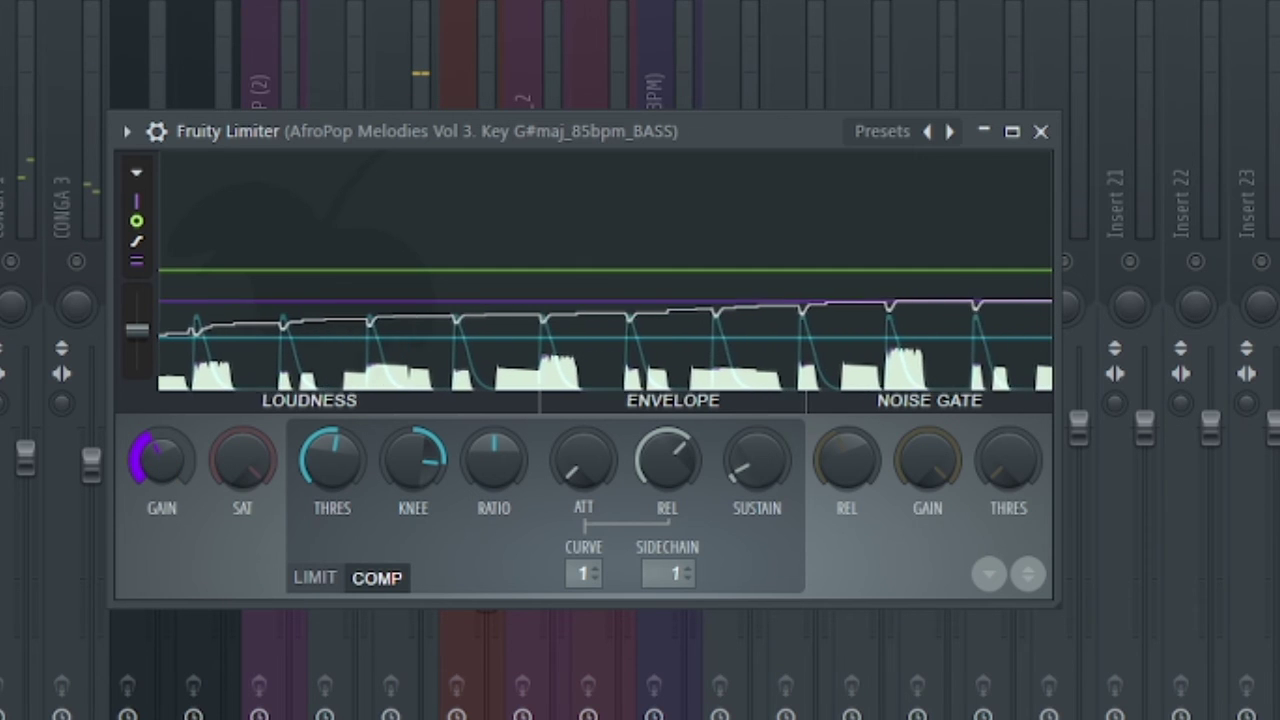
left_click_drag(165, 448, 165, 443)
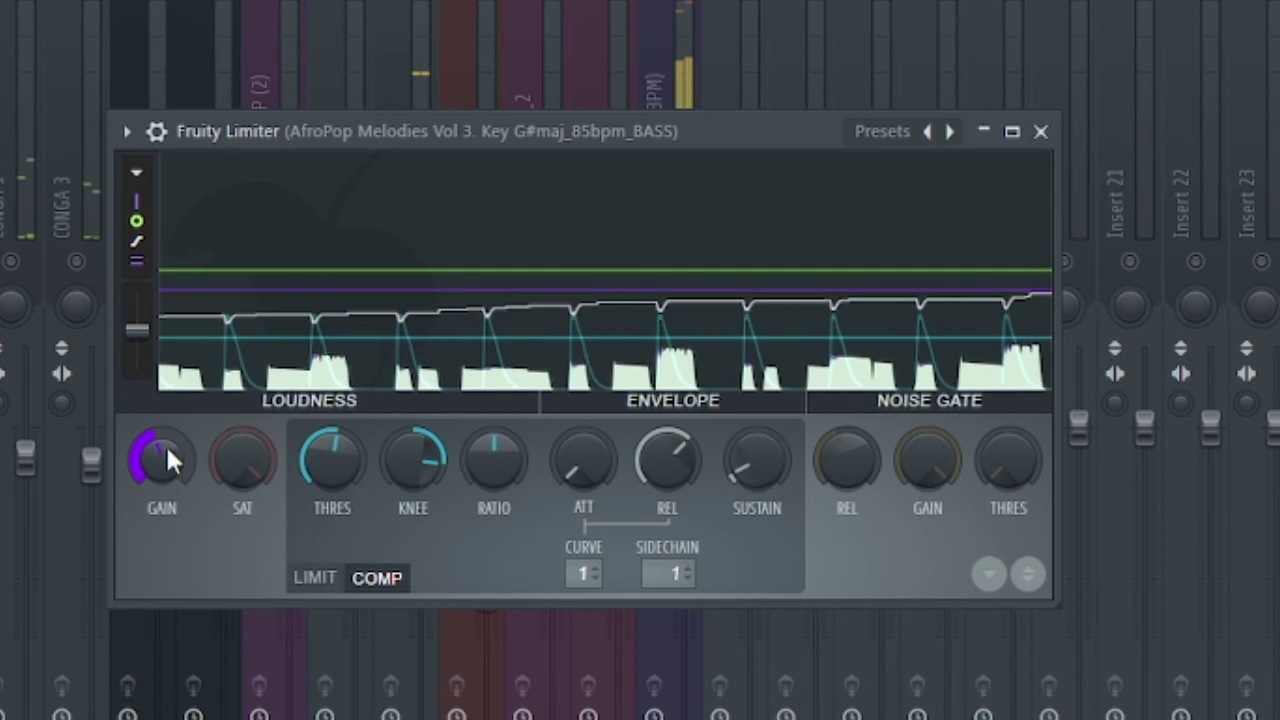
left_click(1041, 131)
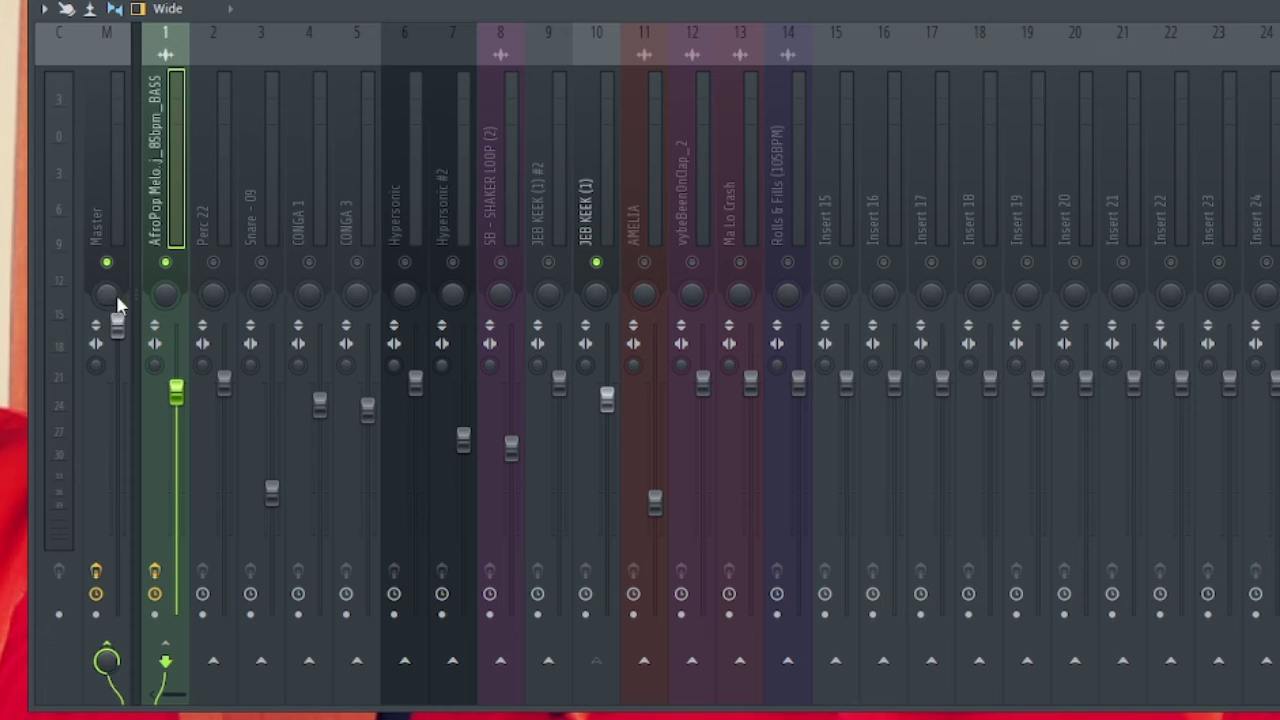
Reset the Master fader to its default level and unsolo the tracks so the full mix is active
left_click(121, 328)
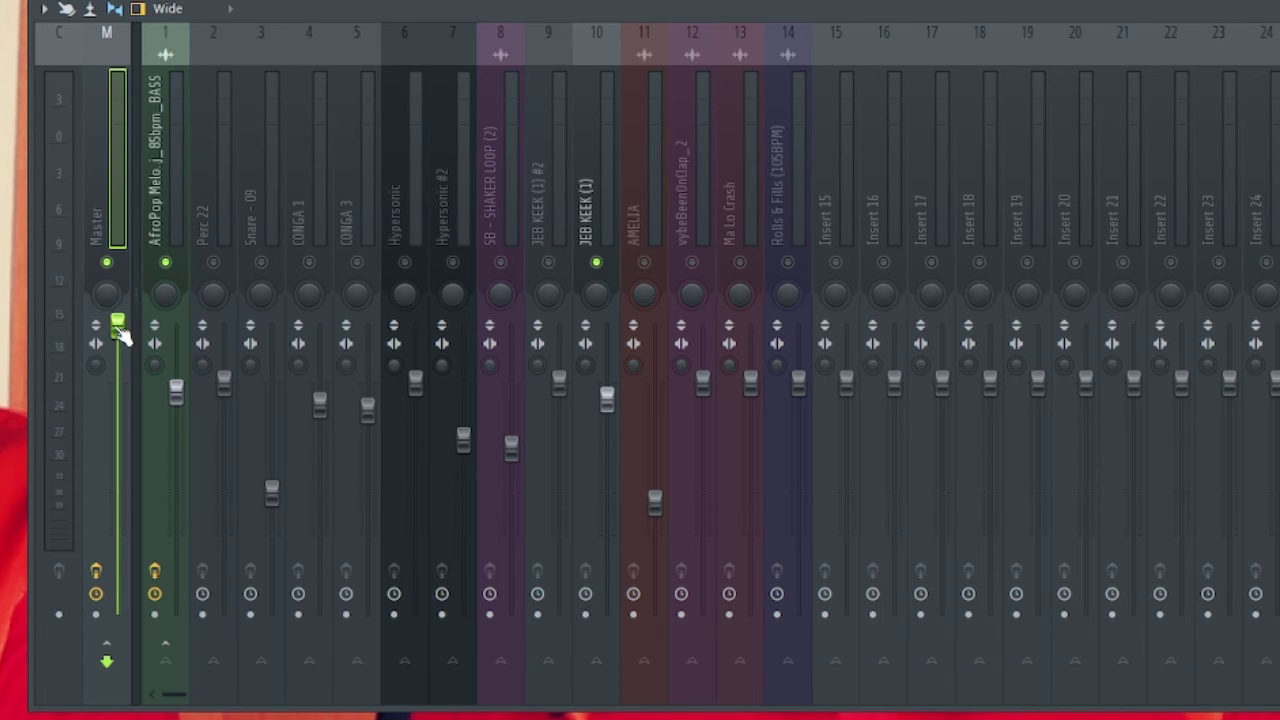
right_click(127, 327)
left_click(159, 338)
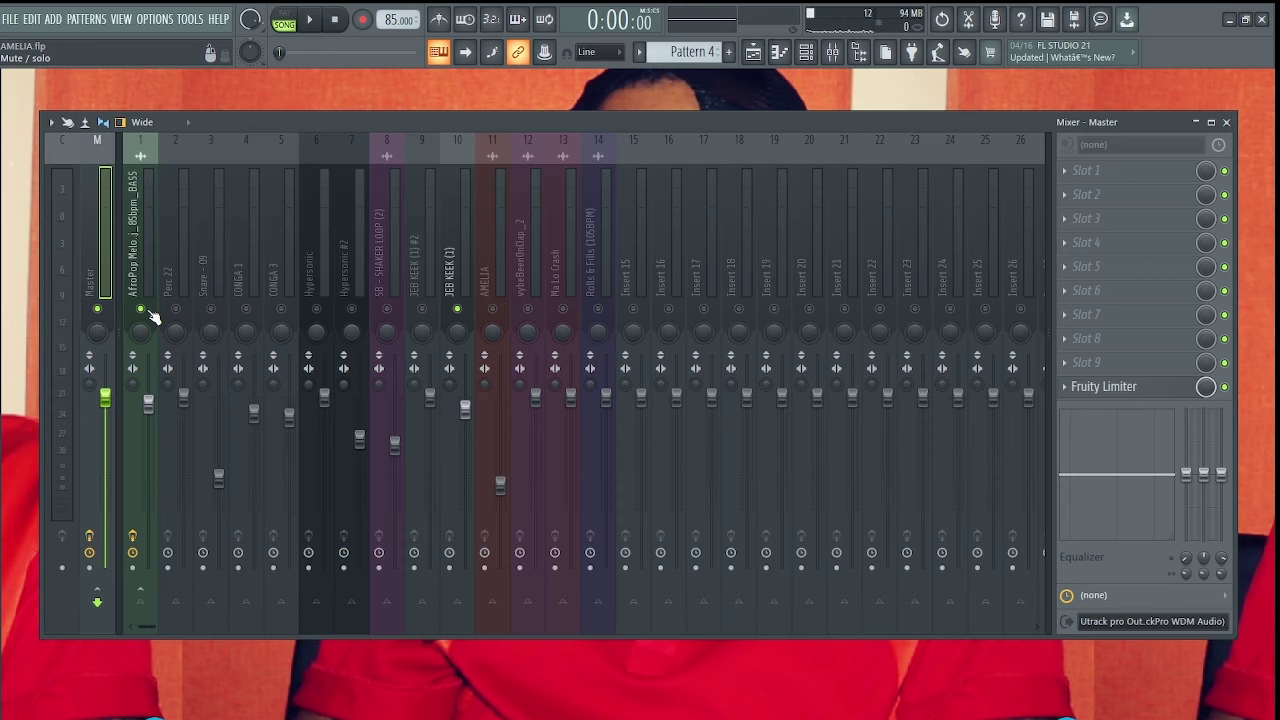
right_click(146, 311)
right_click(146, 311)
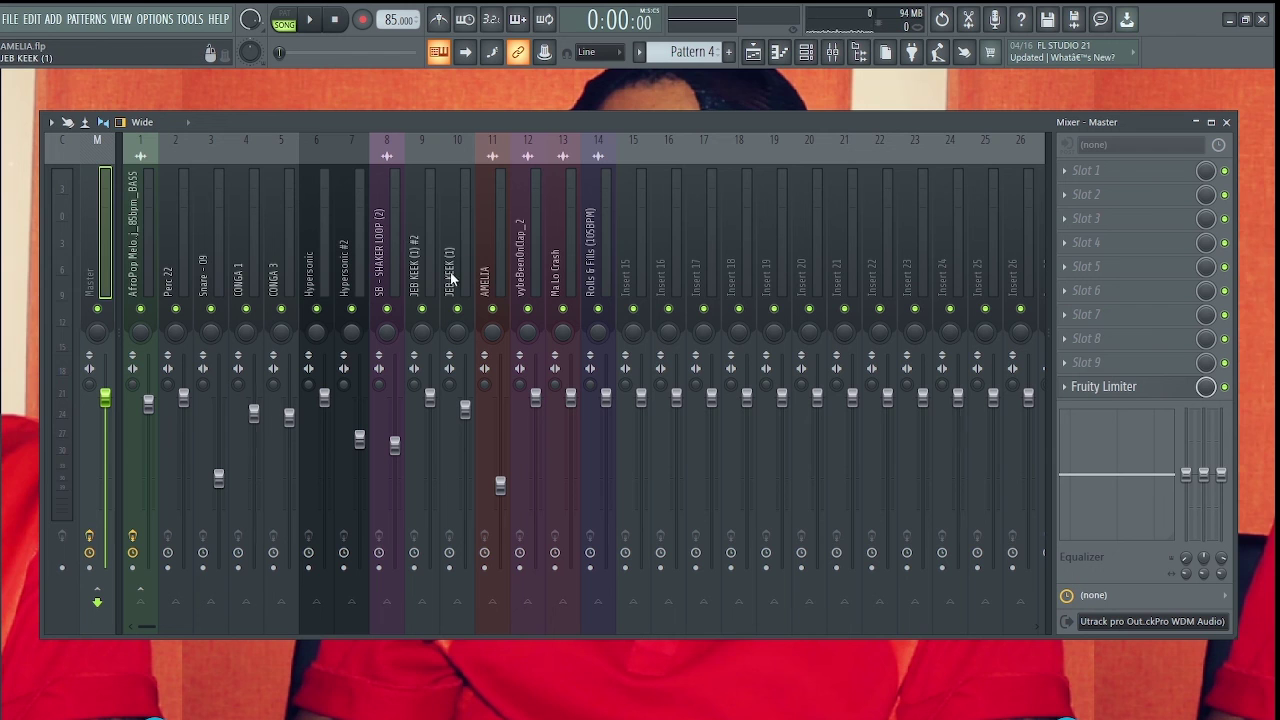
Play the full mix and lower the vybeBeenOnClap_2, Ma Lo Crash and Rolls & Fills (105BPM) faders below default
key("space")
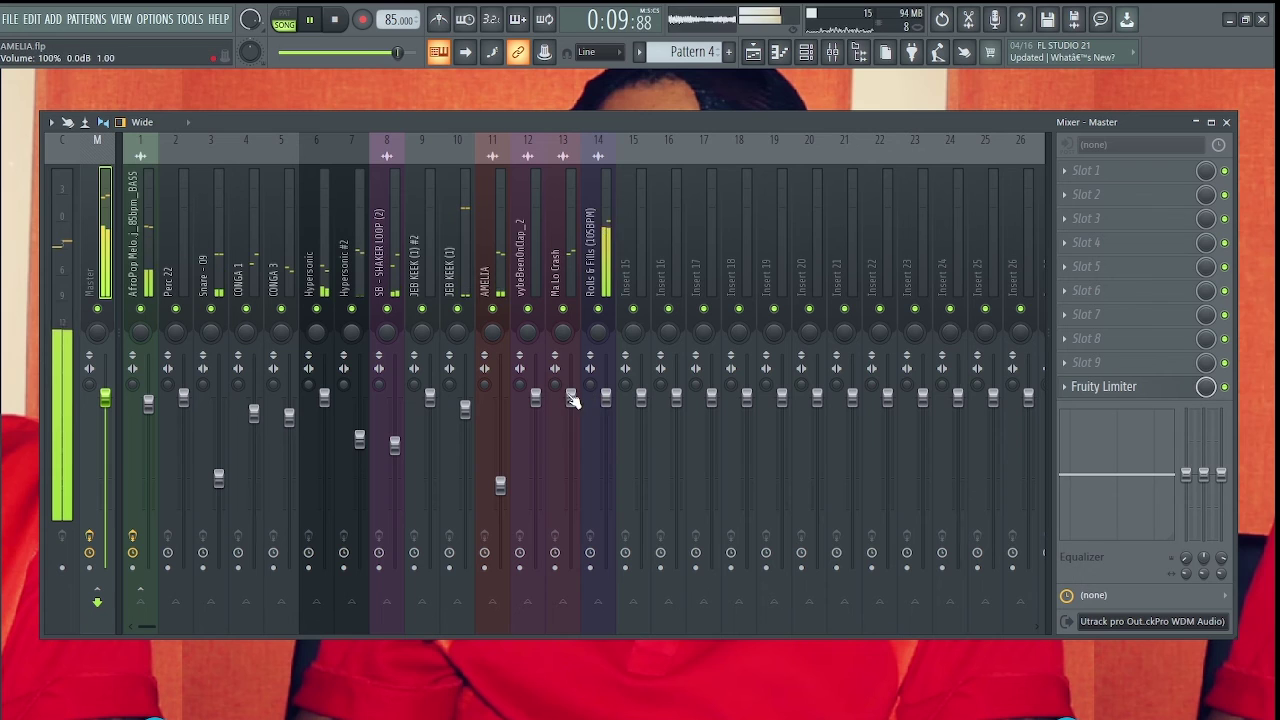
key("space")
left_click_drag(606, 398, 536, 426)
Load Fruity Soft Clipper into the first effect slot of the Master track
left_click(96, 270)
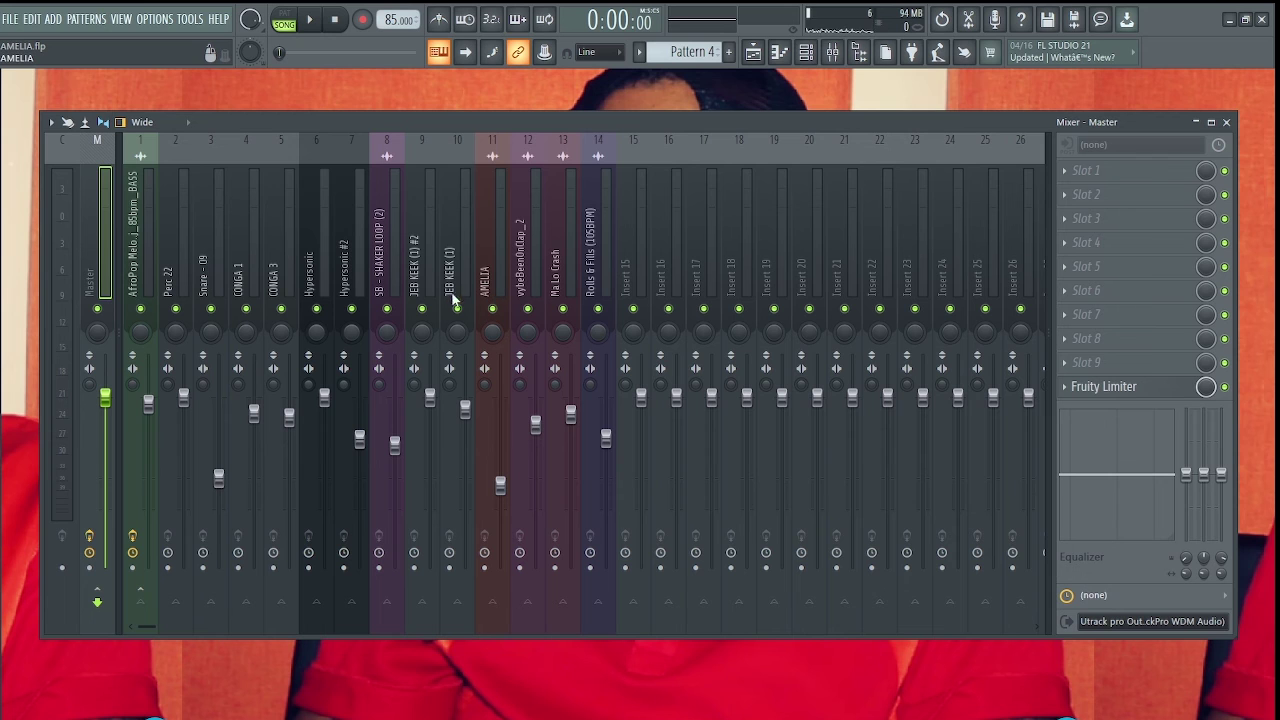
left_click(1064, 176)
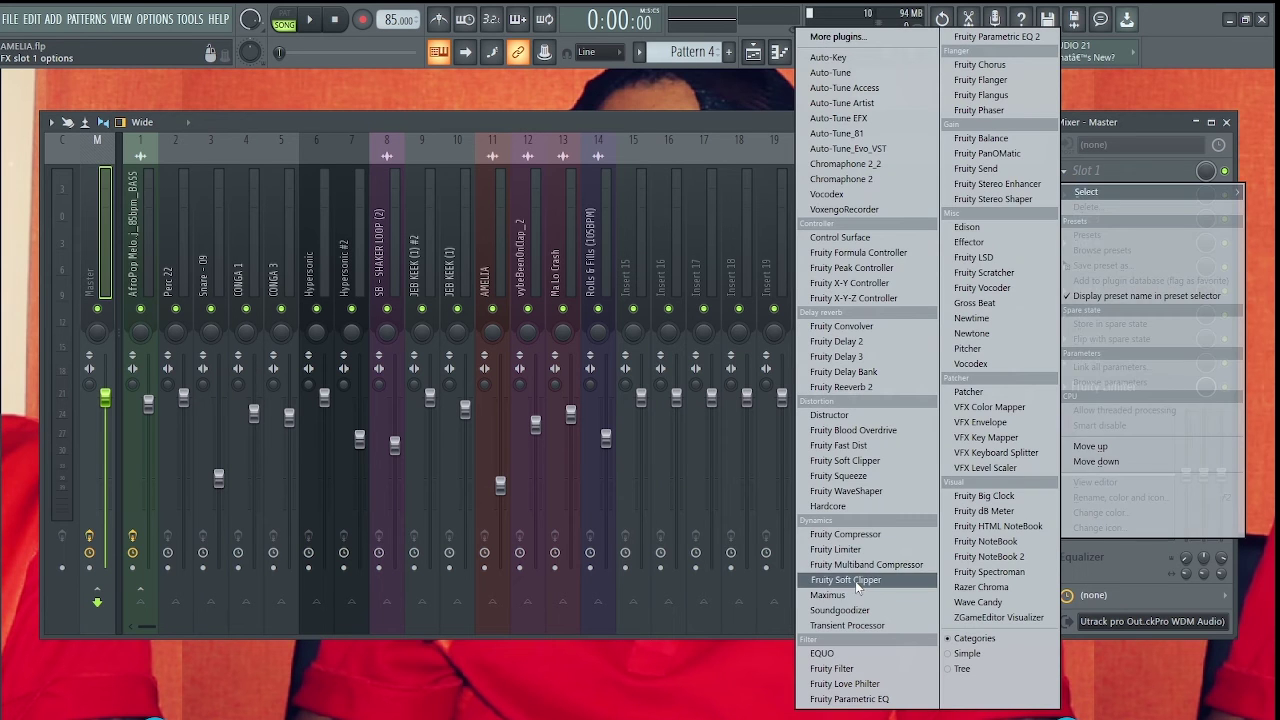
left_click(845, 578)
left_click_drag(191, 192, 588, 243)
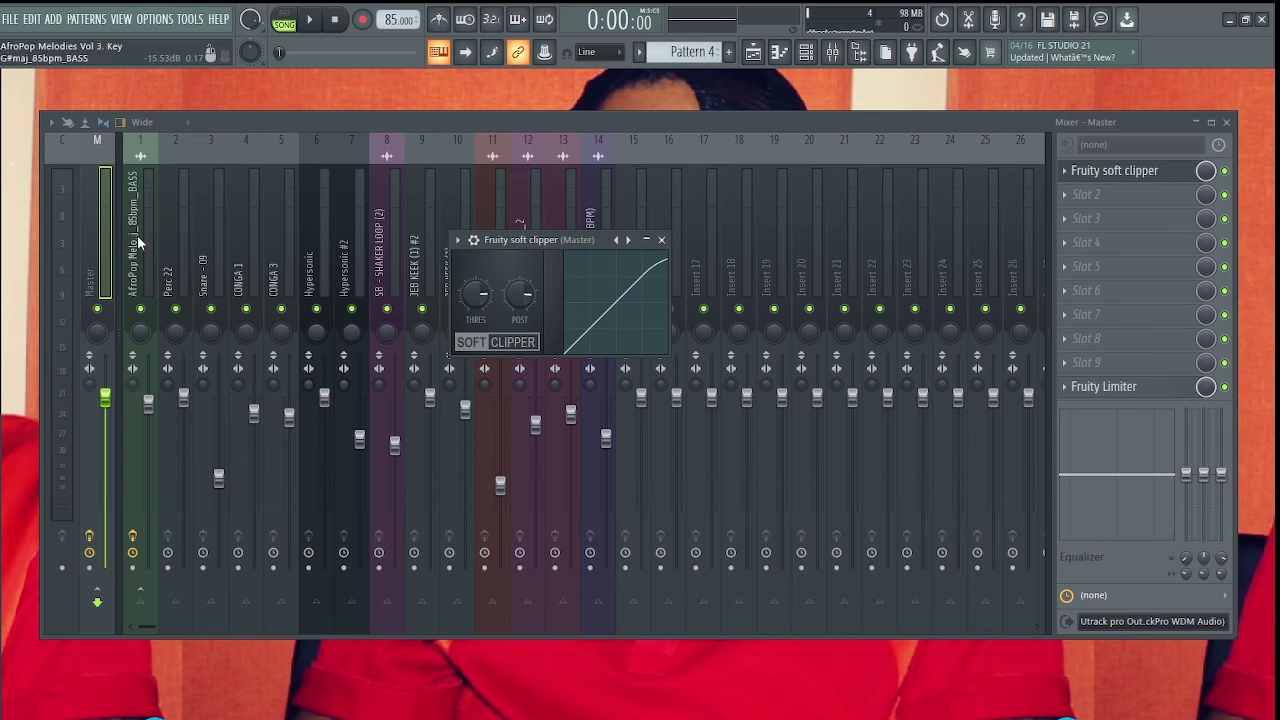
Reopen the Master's Fruity Soft Clipper, lower its threshold, fine-tune the Post level while the mix plays, and close the plugin
left_click(97, 243)
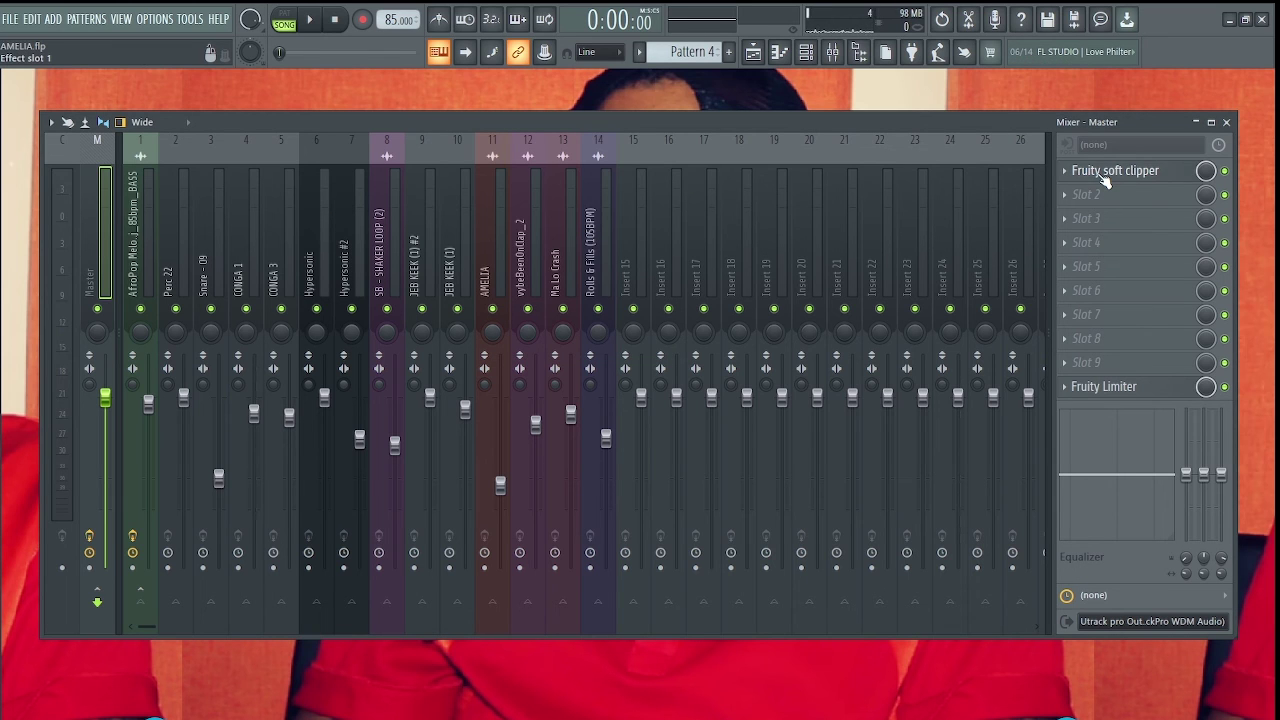
left_click(1105, 178)
left_click_drag(523, 246, 523, 252)
mouse_move(525, 307)
left_mouse_down()
mouse_move(525, 288)
mouse_move(525, 307)
left_mouse_up()
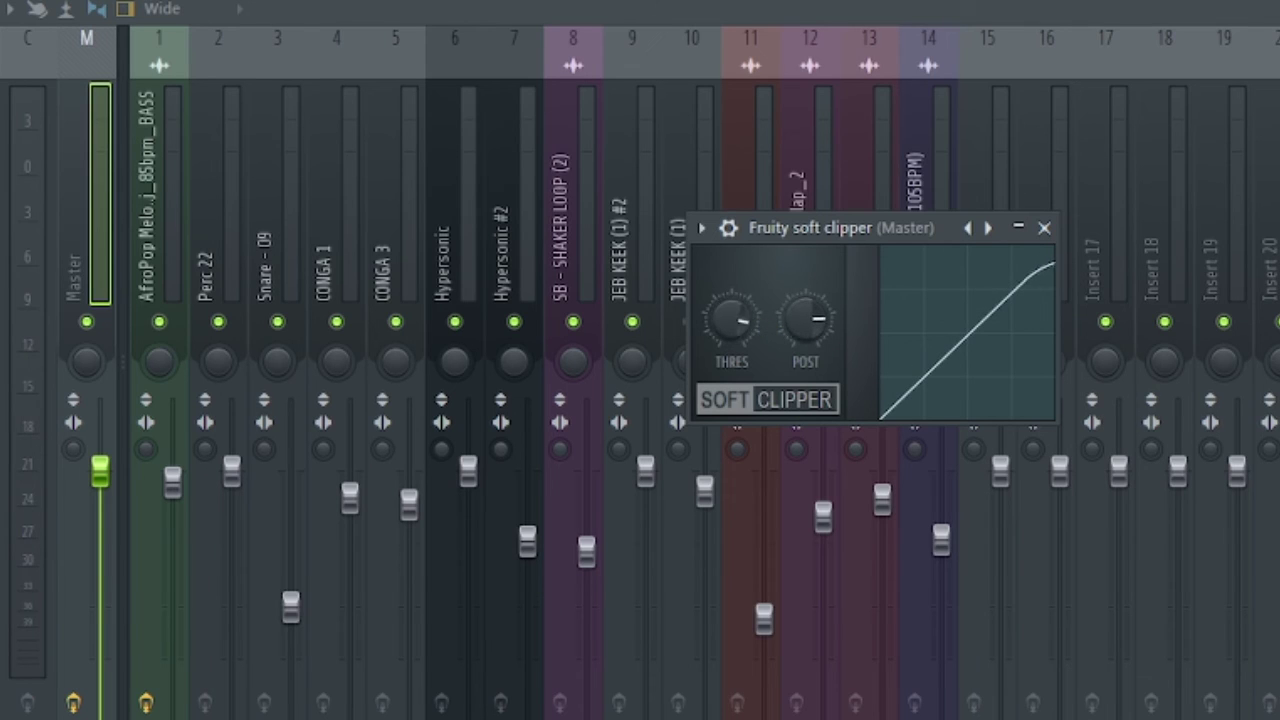
left_click_drag(731, 320, 731, 345)
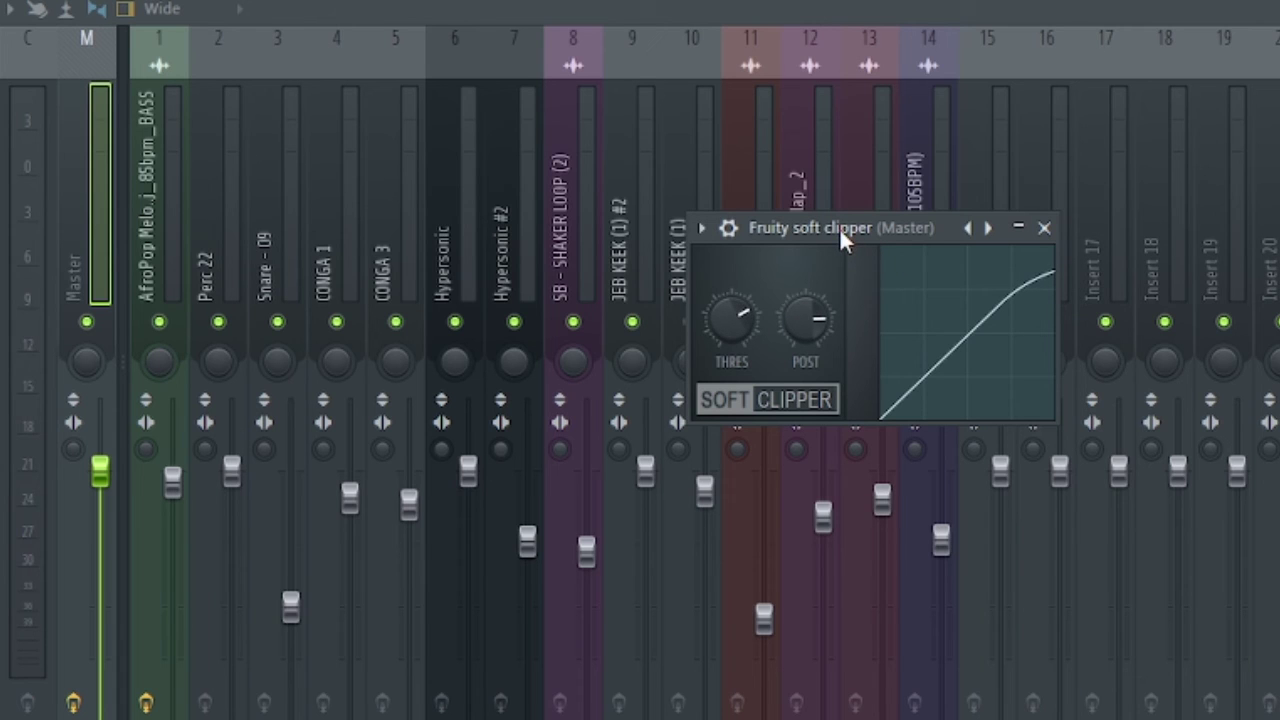
left_click_drag(853, 230, 843, 220)
key("space")
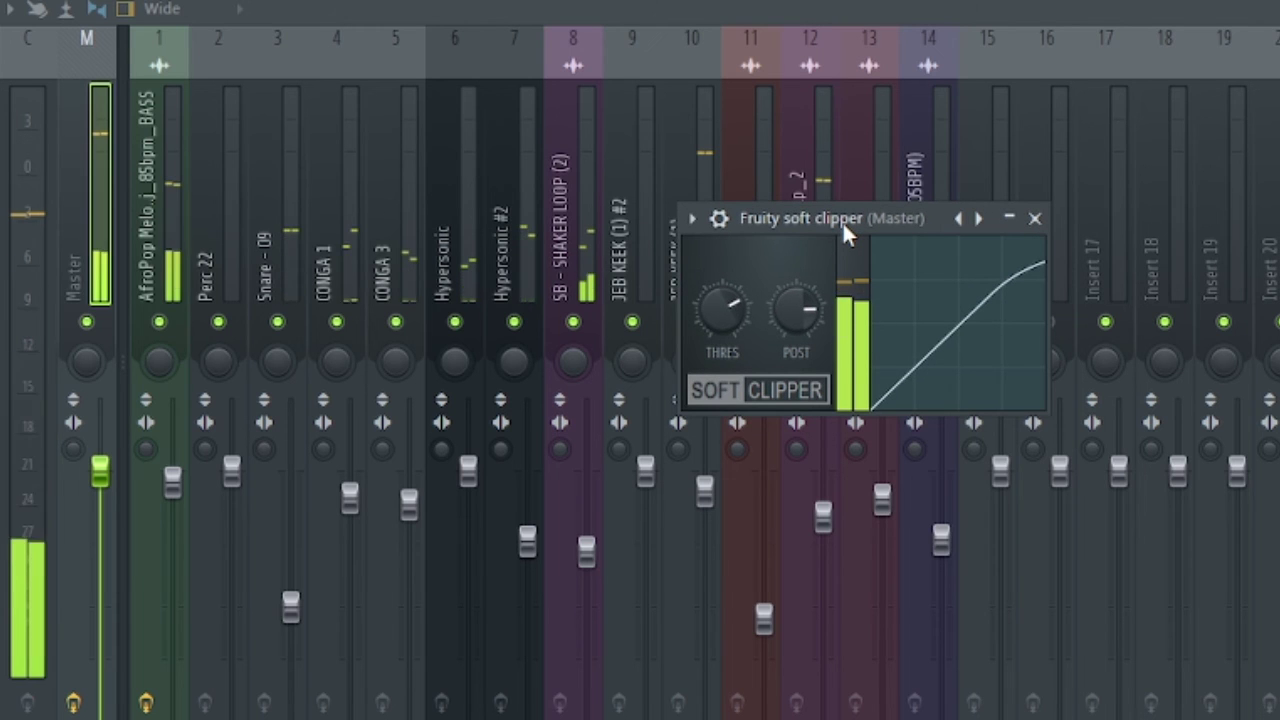
mouse_move(803, 300)
left_mouse_down()
mouse_move(803, 428)
mouse_move(803, 314)
left_mouse_up()
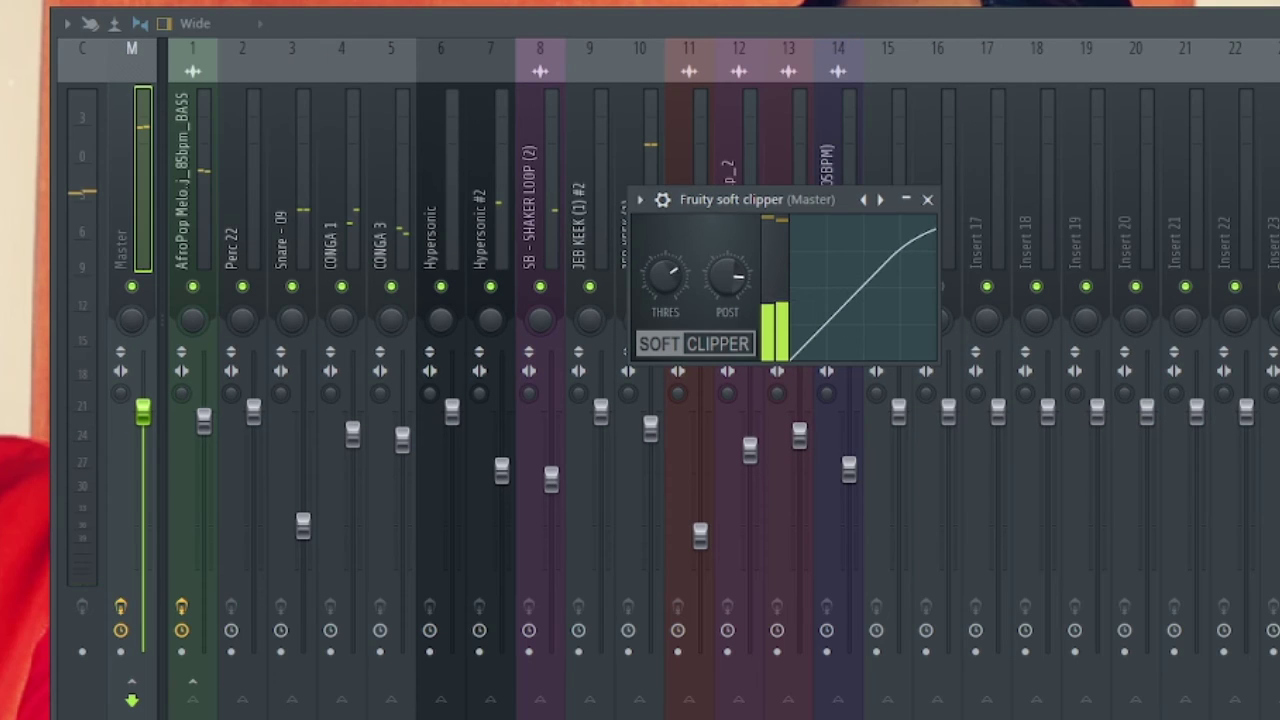
left_click(927, 199)
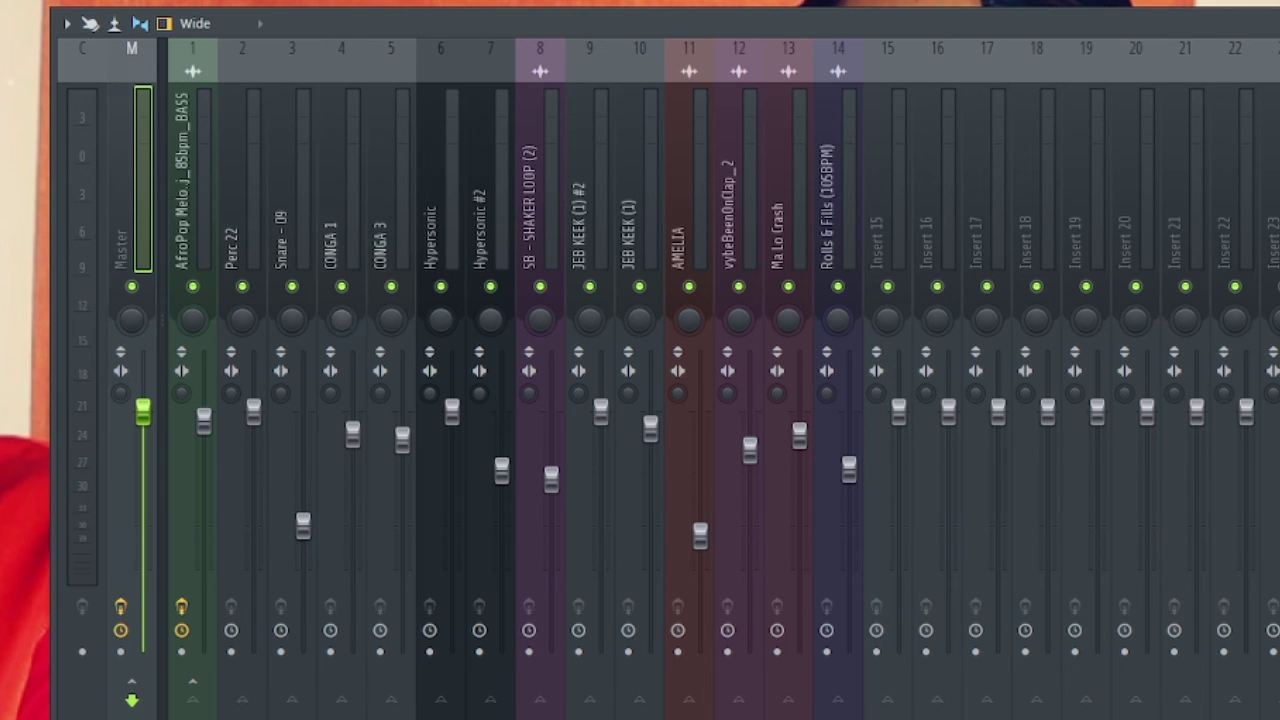
Pan CONGA 1 and CONGA 3 slightly right, and pan the soloed Hypersonic #2 track slightly left during playback
left_click(341, 200)
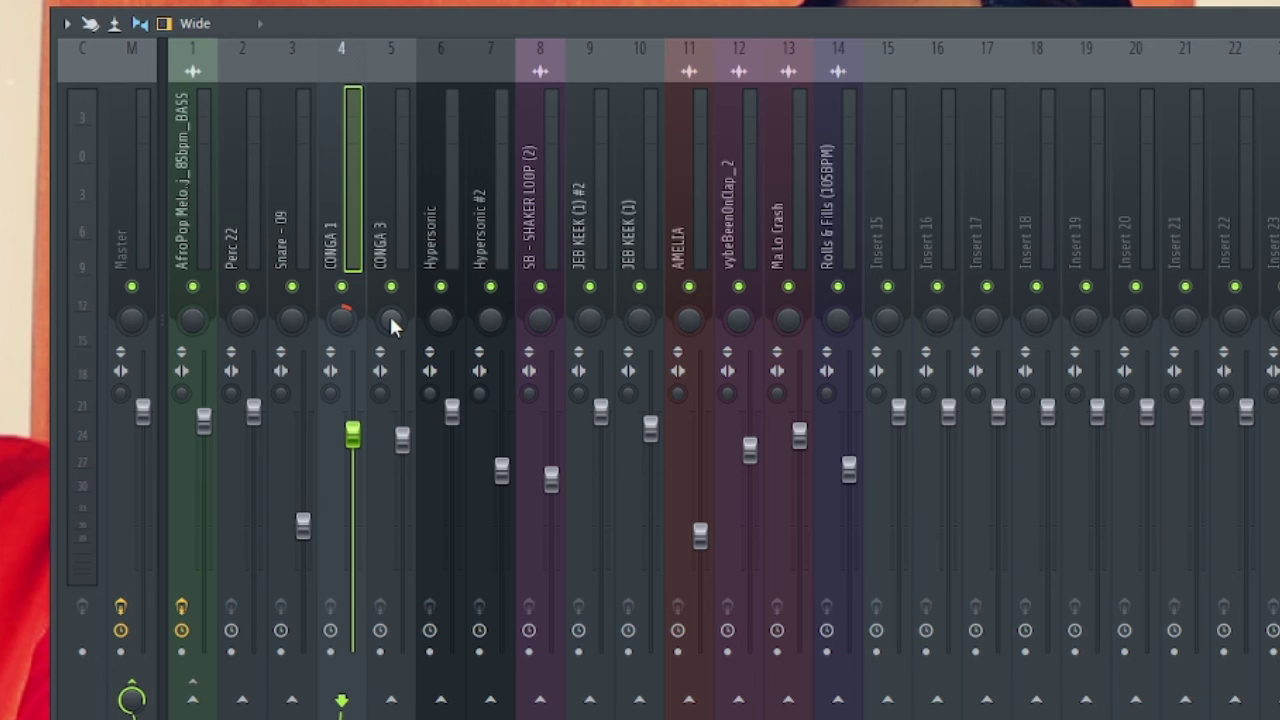
left_click_drag(391, 320, 391, 312)
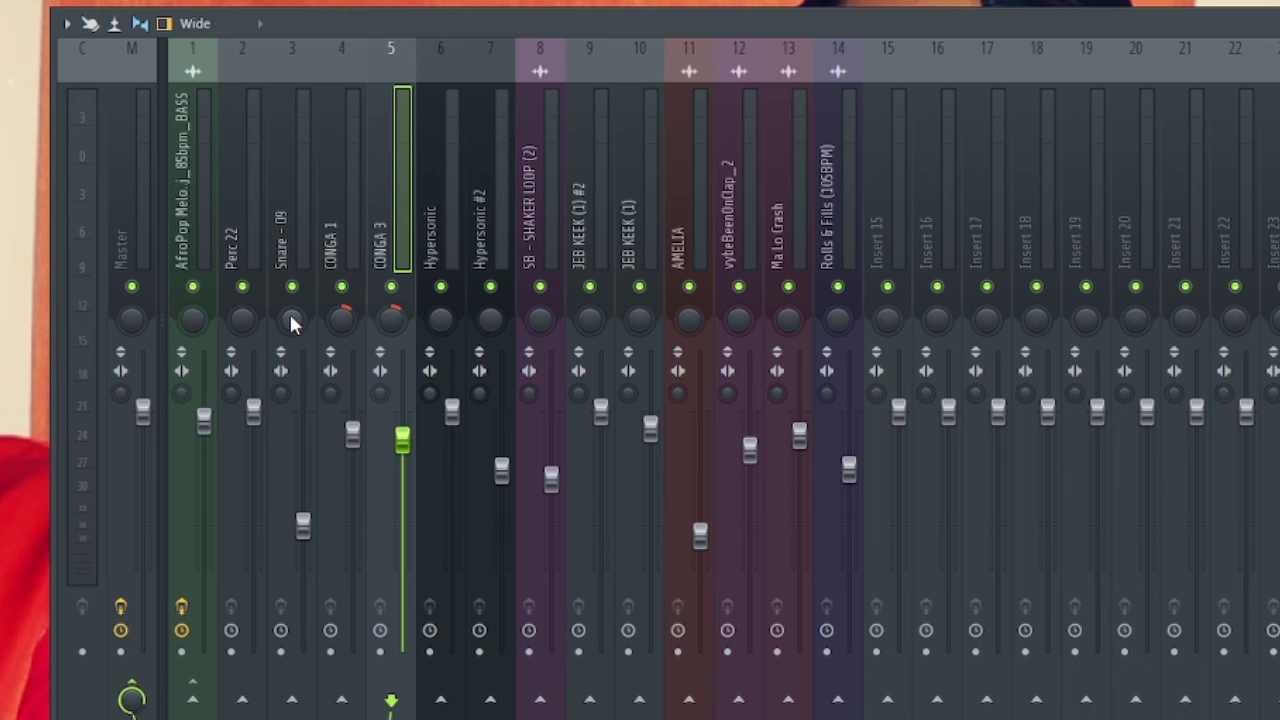
right_click(541, 288)
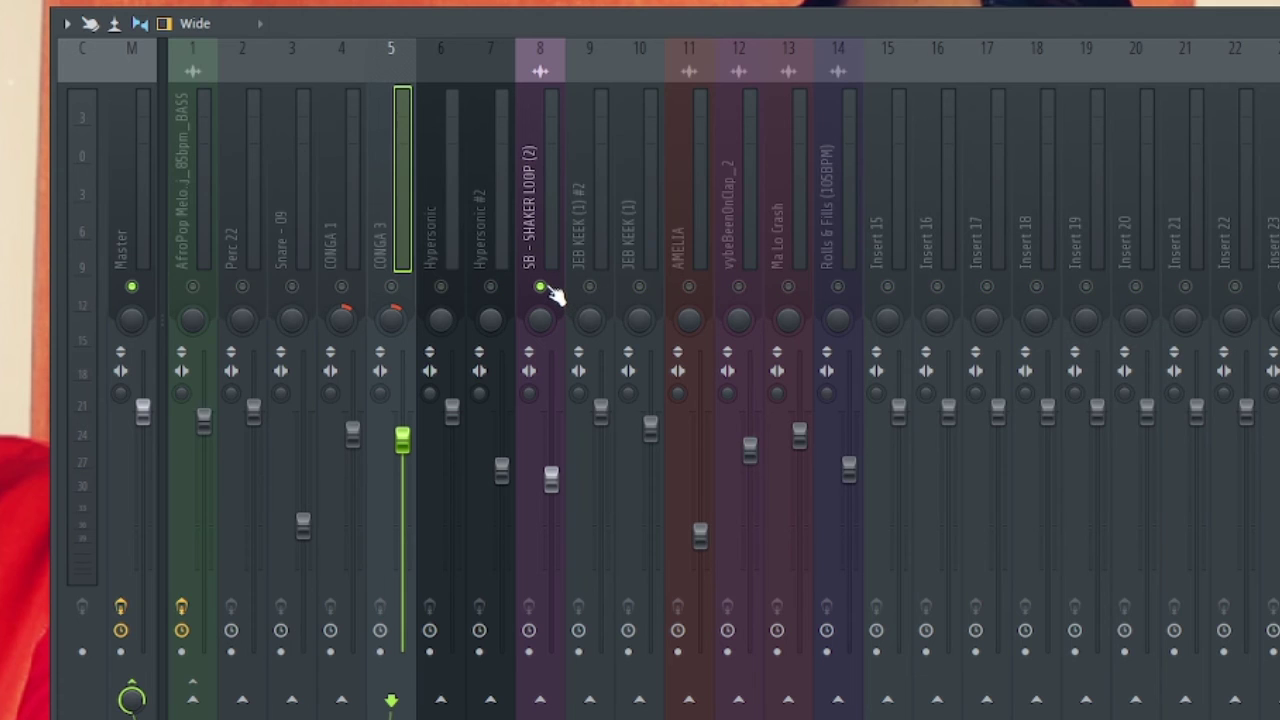
right_click(490, 287)
left_click(491, 271)
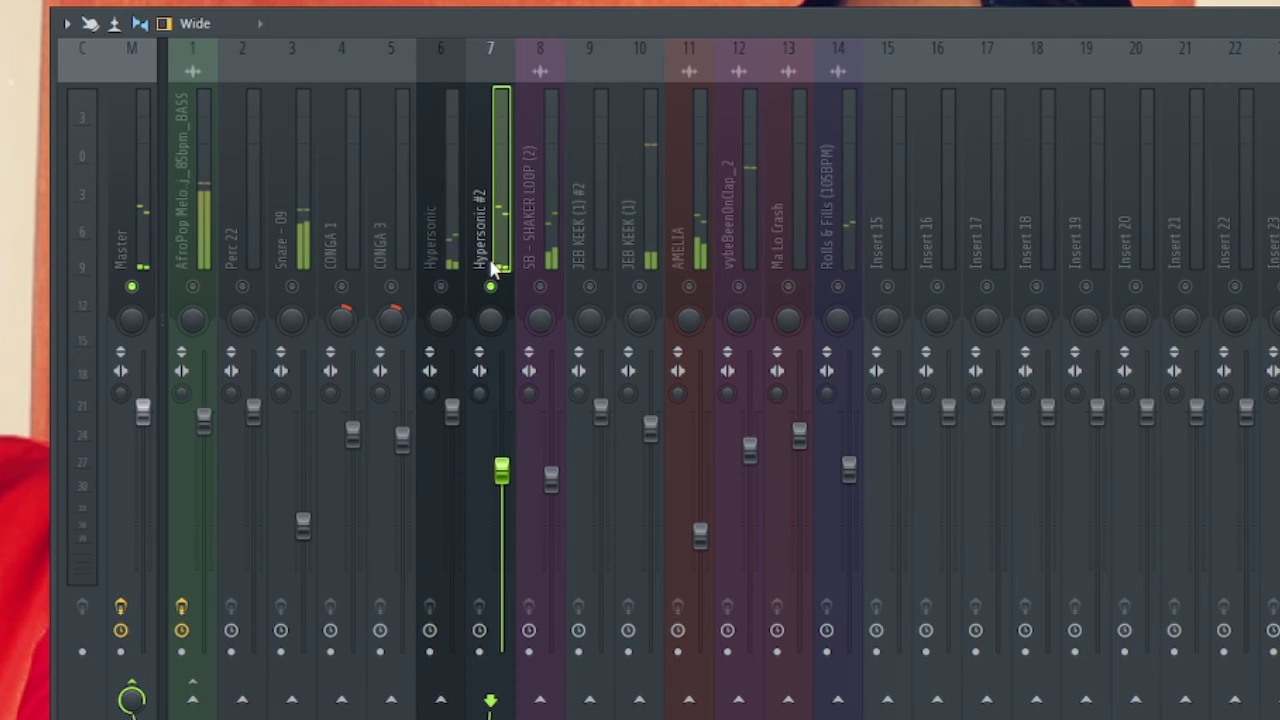
left_click_drag(490, 316, 490, 342)
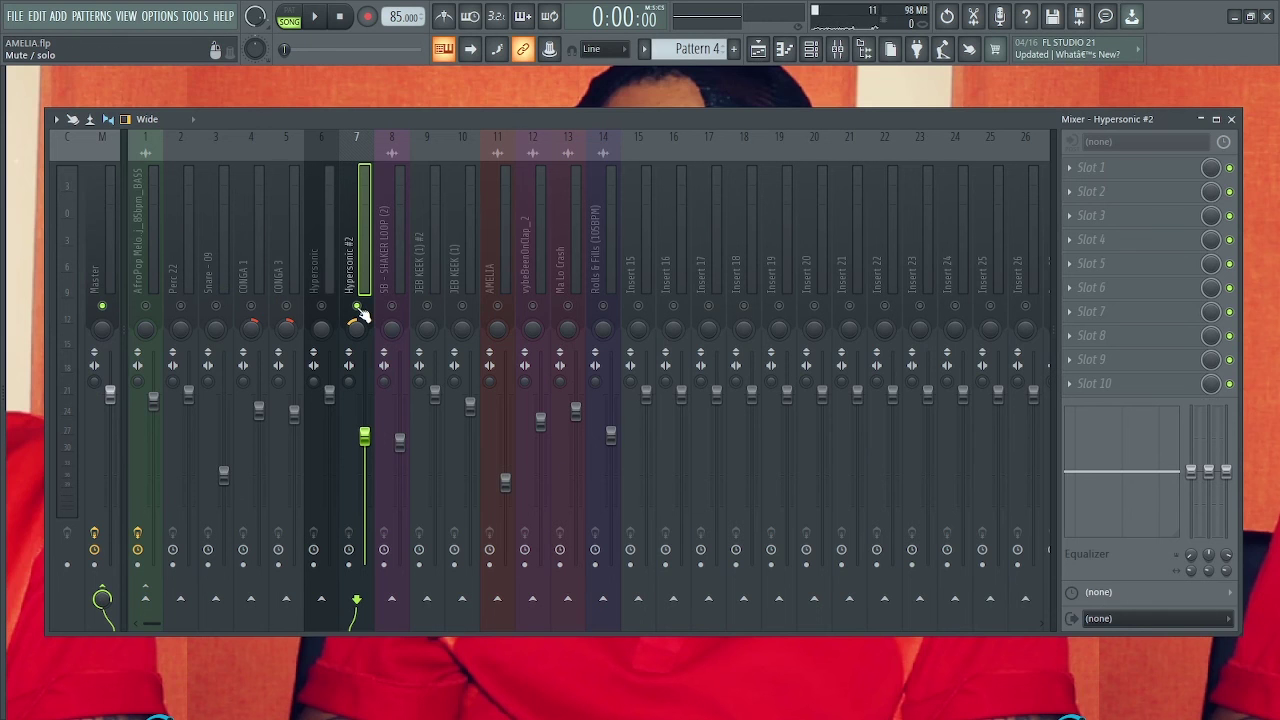
Load Transient Processor into the first effect slot of the soloed SB - SHAKER LOOP (2) track
left_click(105, 256)
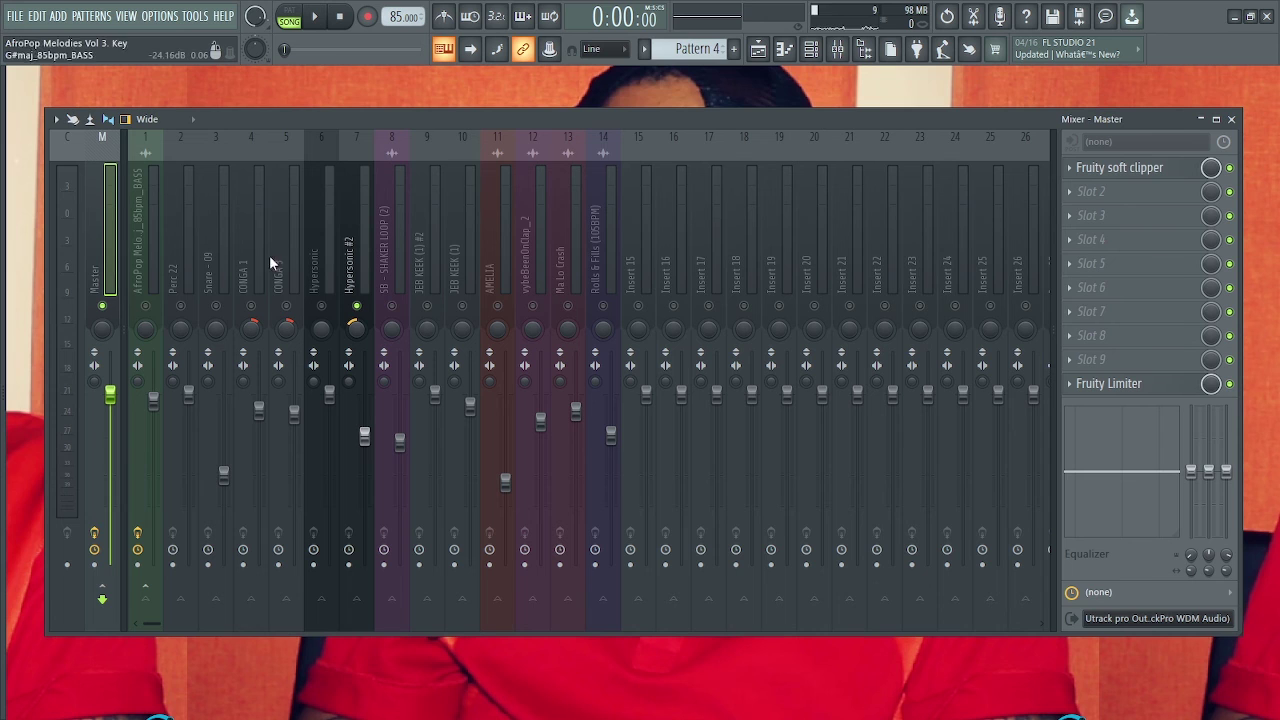
left_click(397, 294)
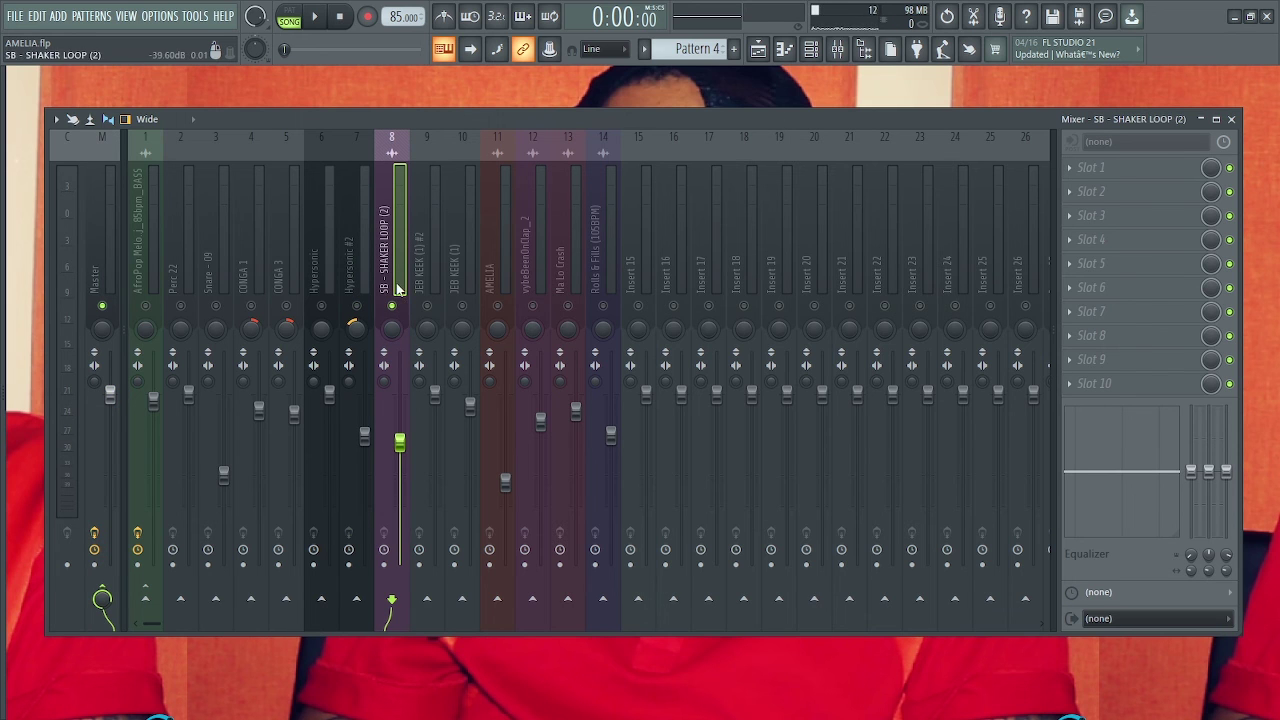
left_click(1072, 172)
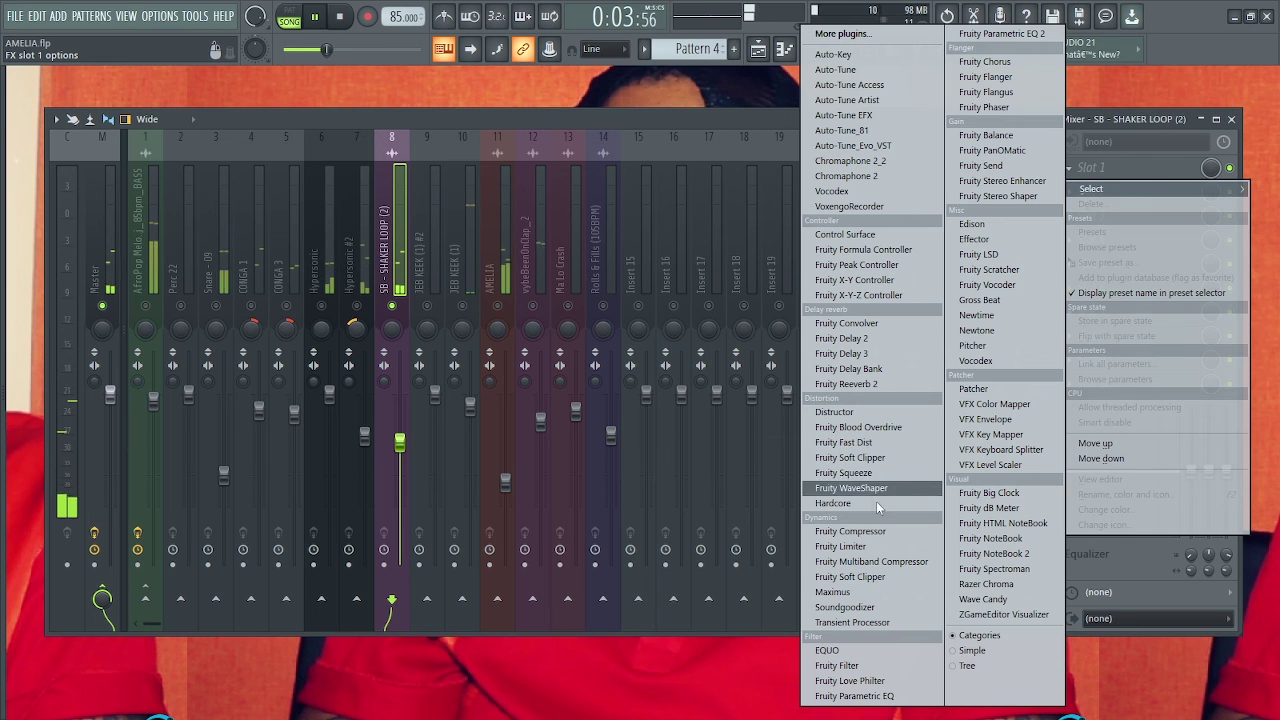
left_click(864, 622)
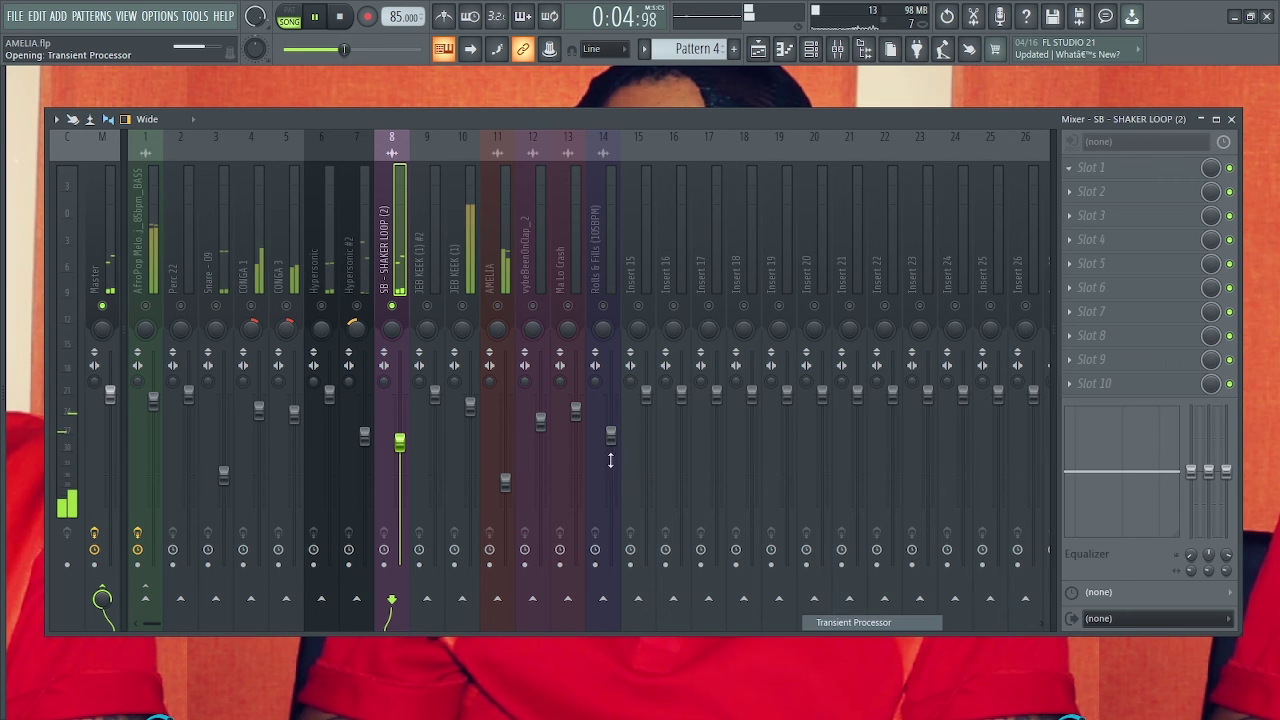
left_click_drag(297, 200, 659, 252)
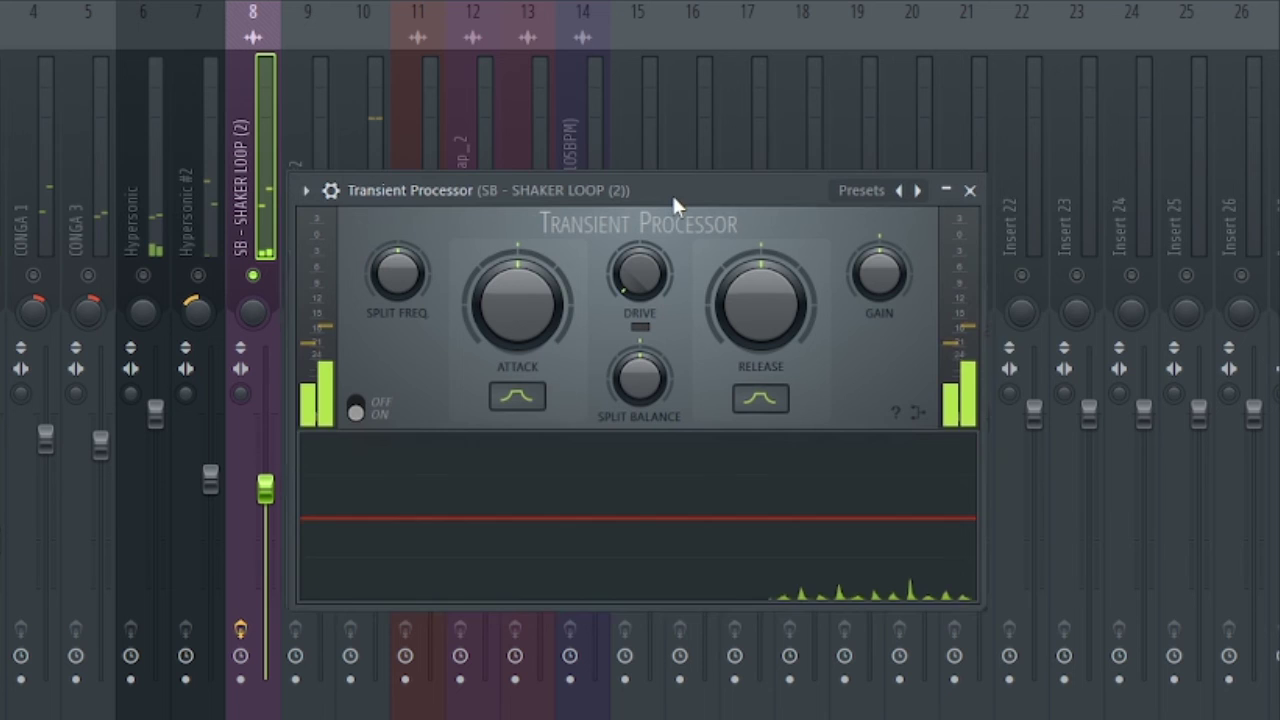
Lower the attack and release of the shaker loop's Transient Processor while it plays, close the plugin and stop playback
left_click_drag(671, 192, 713, 200)
left_click_drag(542, 291, 542, 350)
left_click_drag(808, 286, 808, 330)
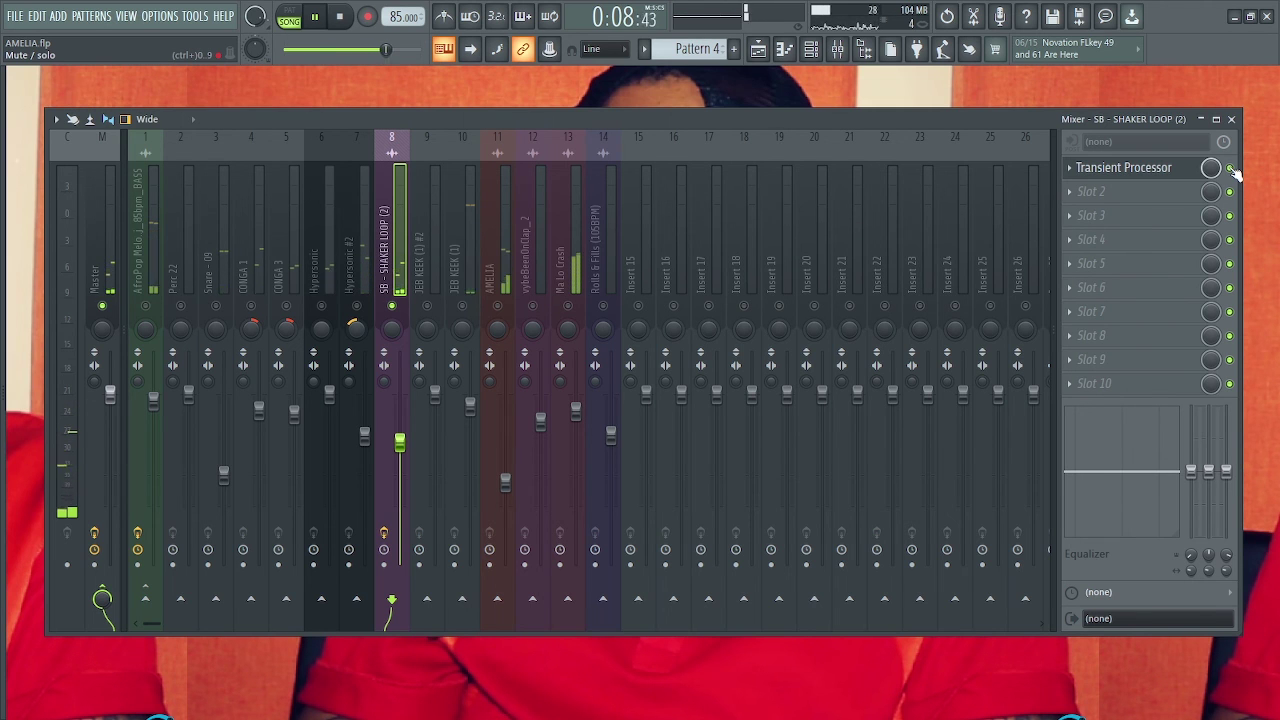
key("space")
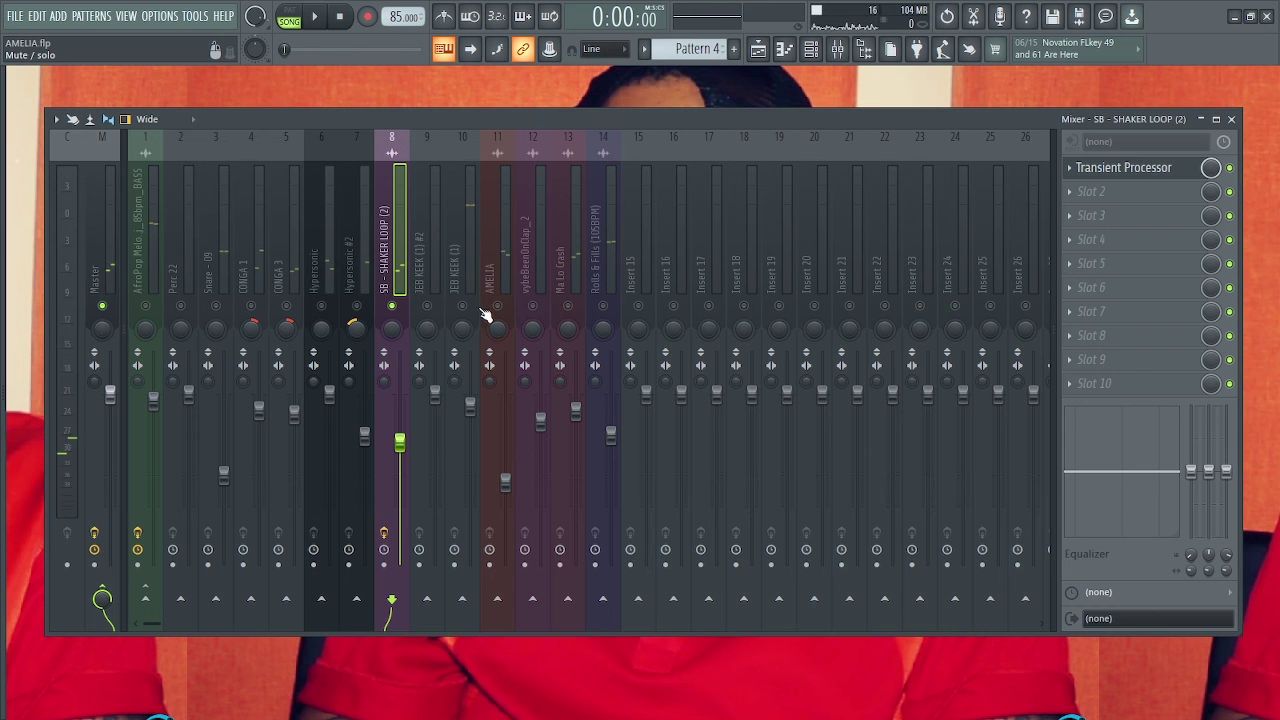
Solo the bass and JEB KEEK (1) tracks, narrow JEB KEEK (1)'s stereo separation toward mono, and play both to check
left_click(465, 320)
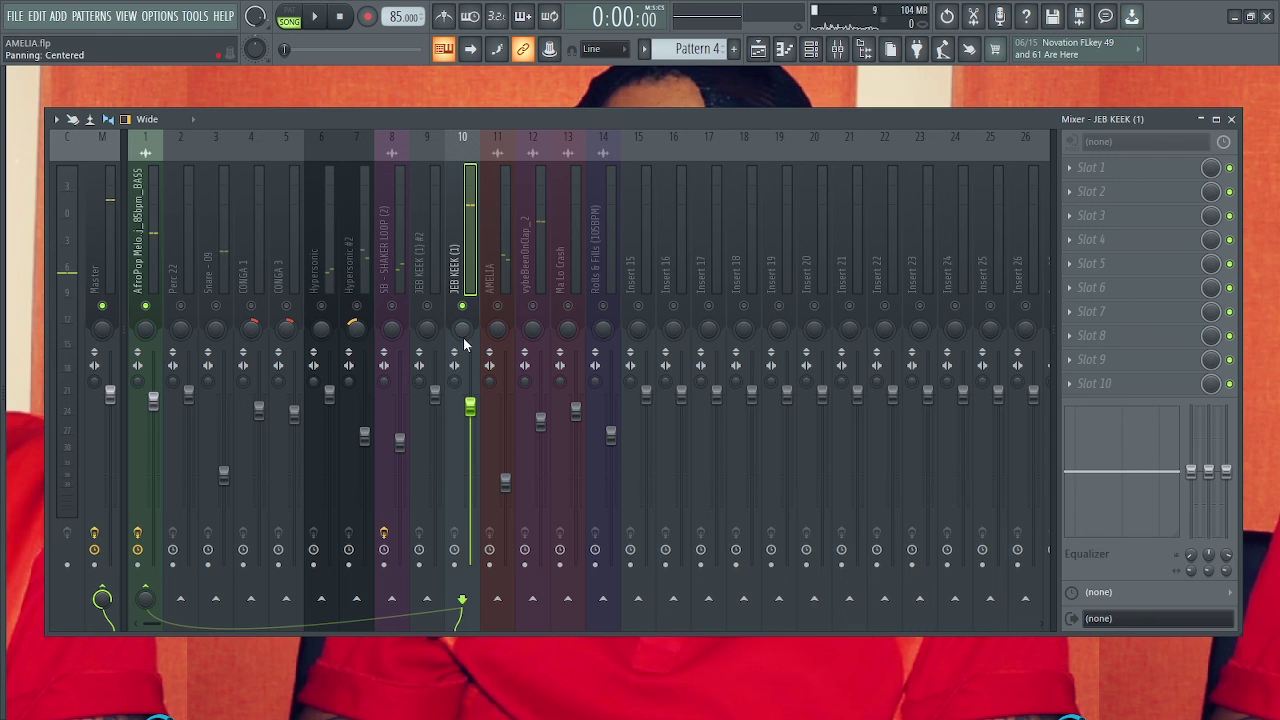
left_click_drag(455, 383, 455, 375)
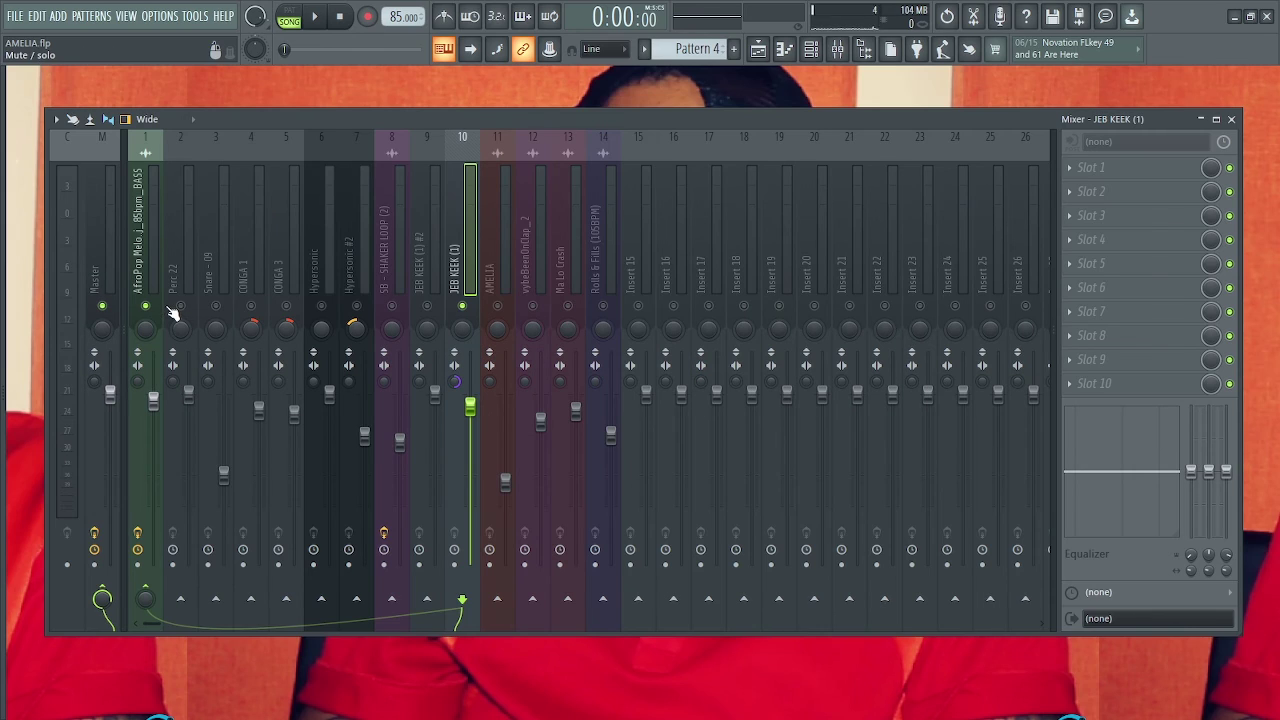
key("space")
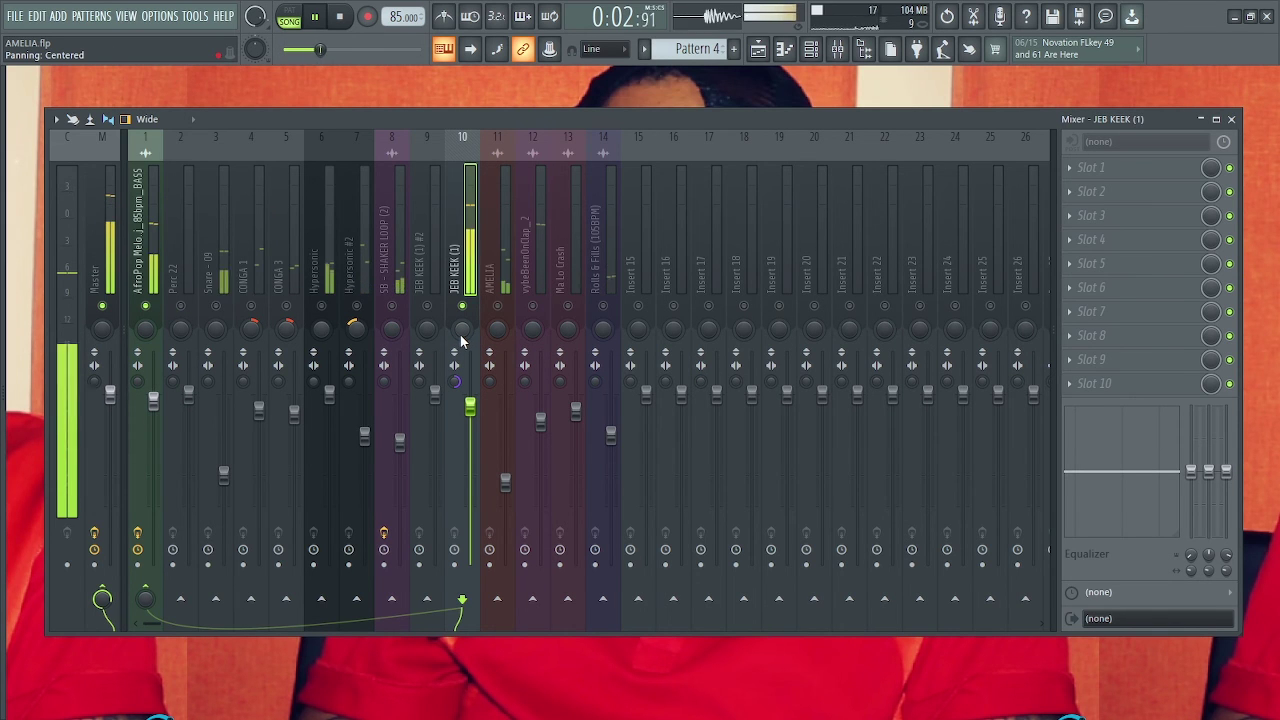
key("space")
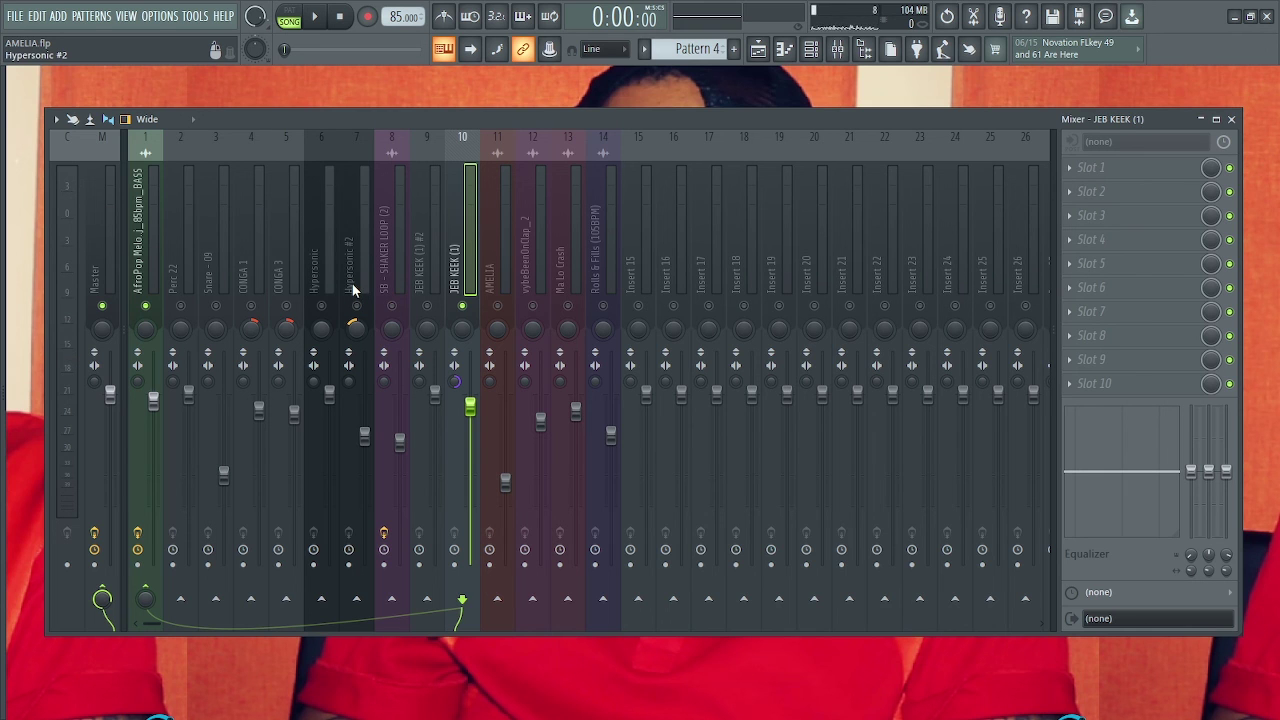
Load Fruity Reeverb 2 into the first slot of the soloed Hypersonic #2 track and set its 90 Hz low-shelf EQ to -18.0 dB
left_click(352, 283)
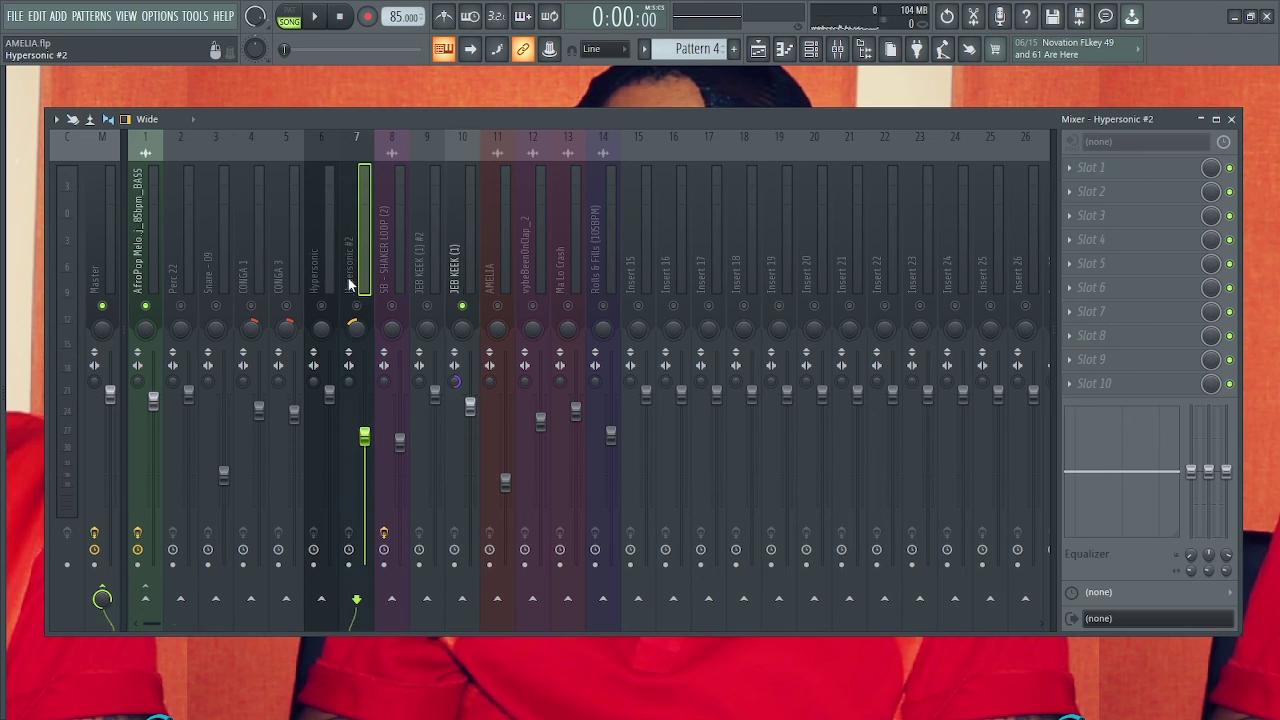
key("space")
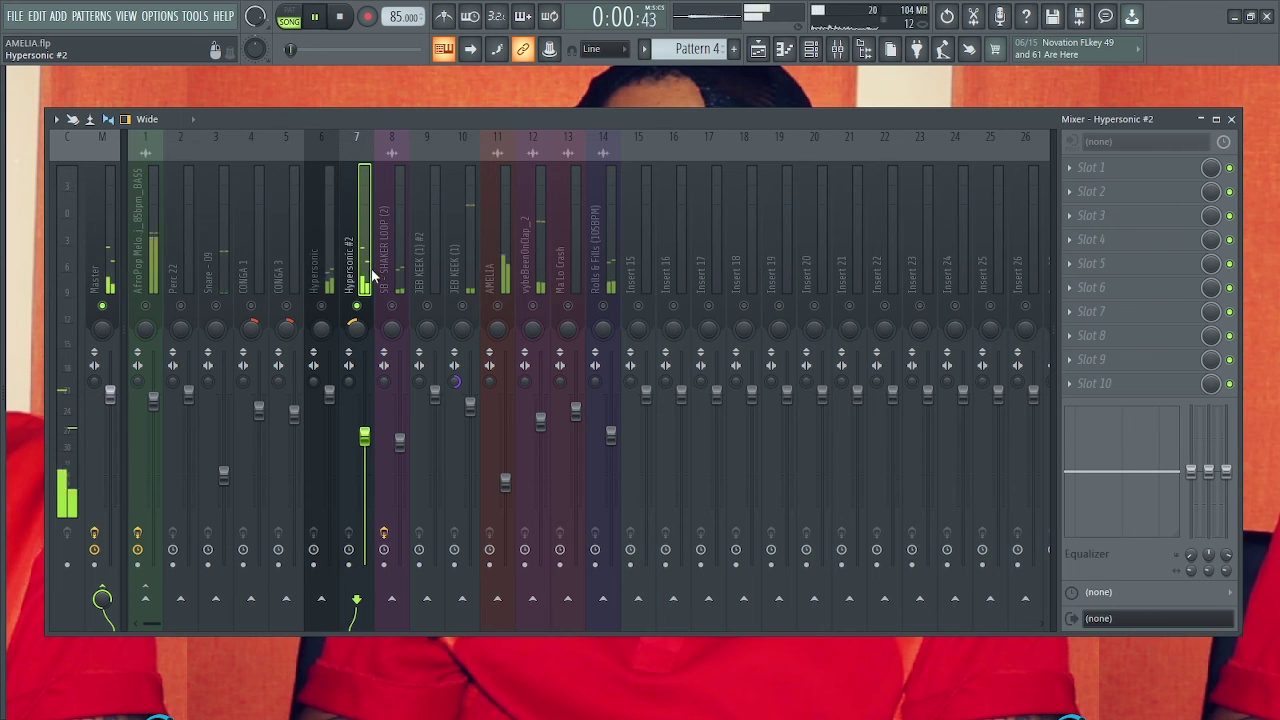
left_click(1073, 176)
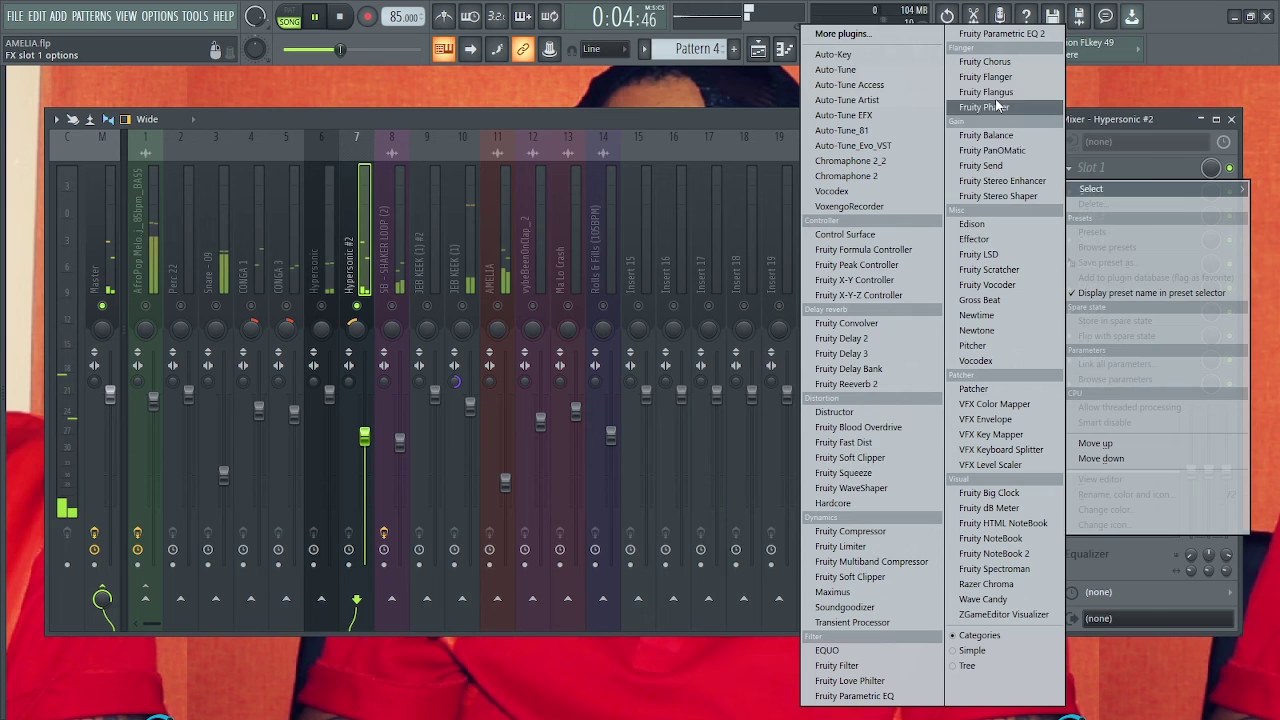
left_click(865, 385)
left_click_drag(178, 151, 383, 184)
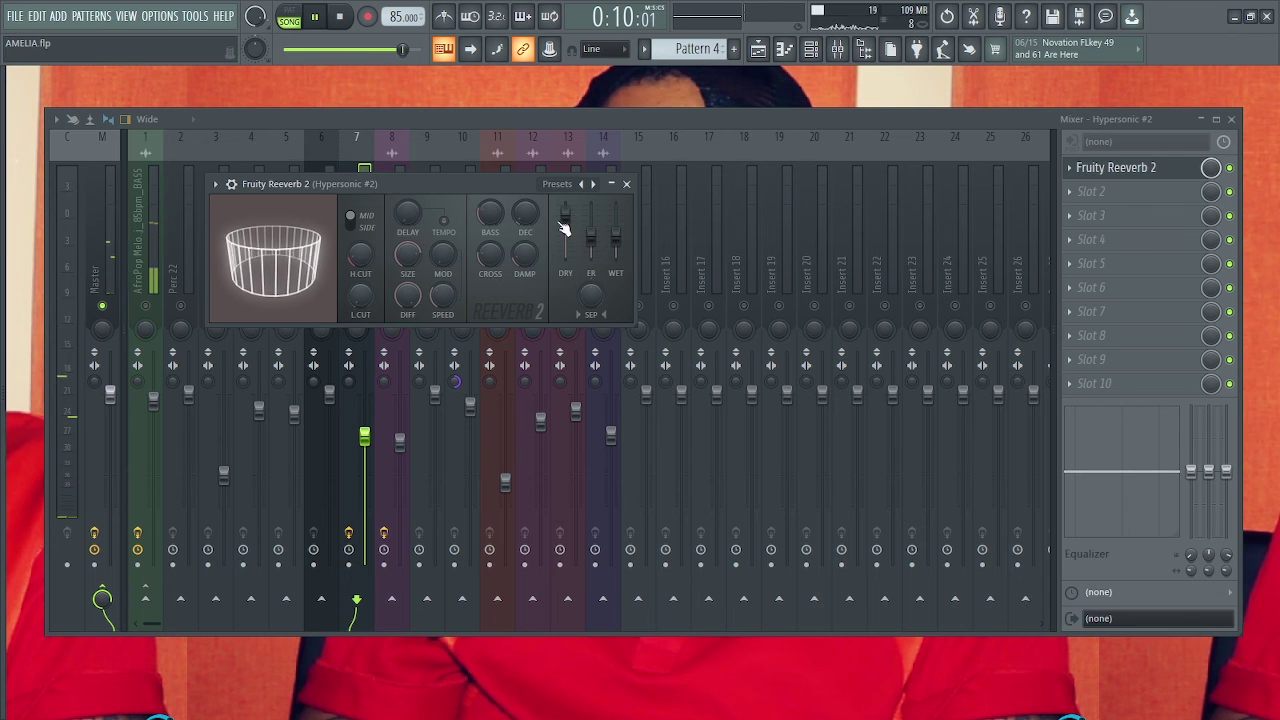
left_click(626, 185)
key("space")
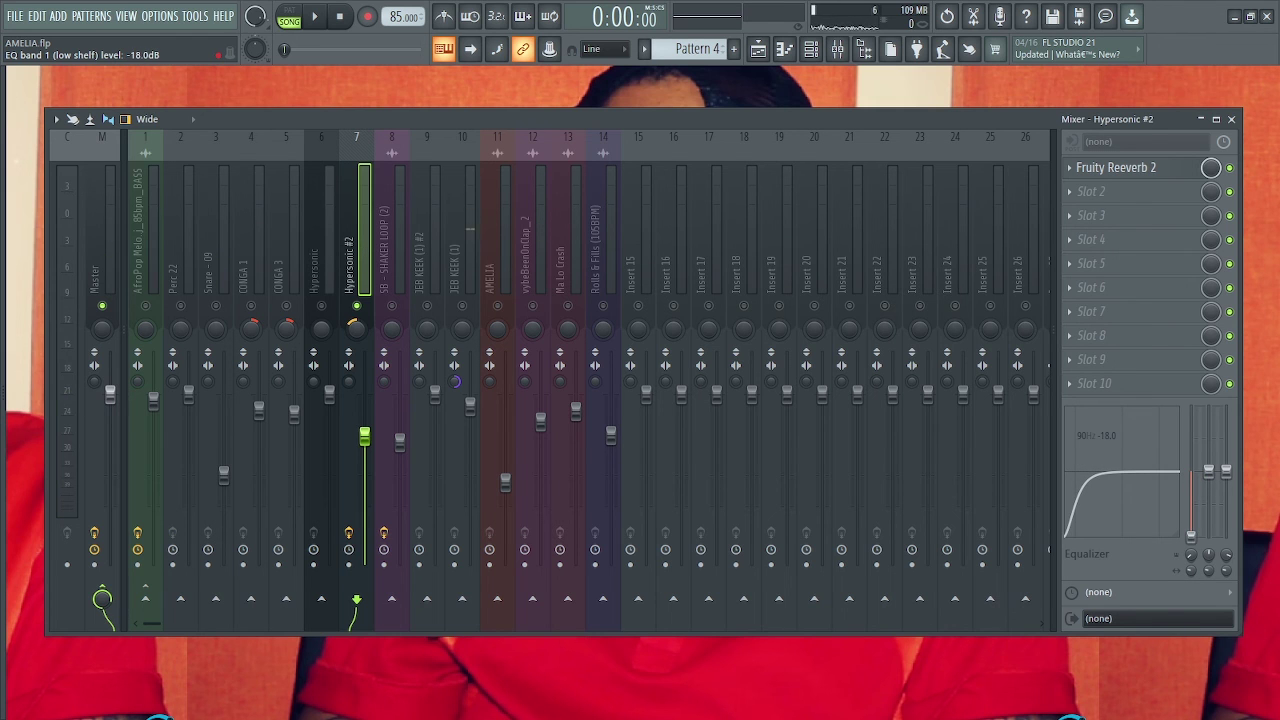
Solo the Hypersonic track during playback and set its 90 Hz low-shelf EQ to -18.0 dB
key("space")
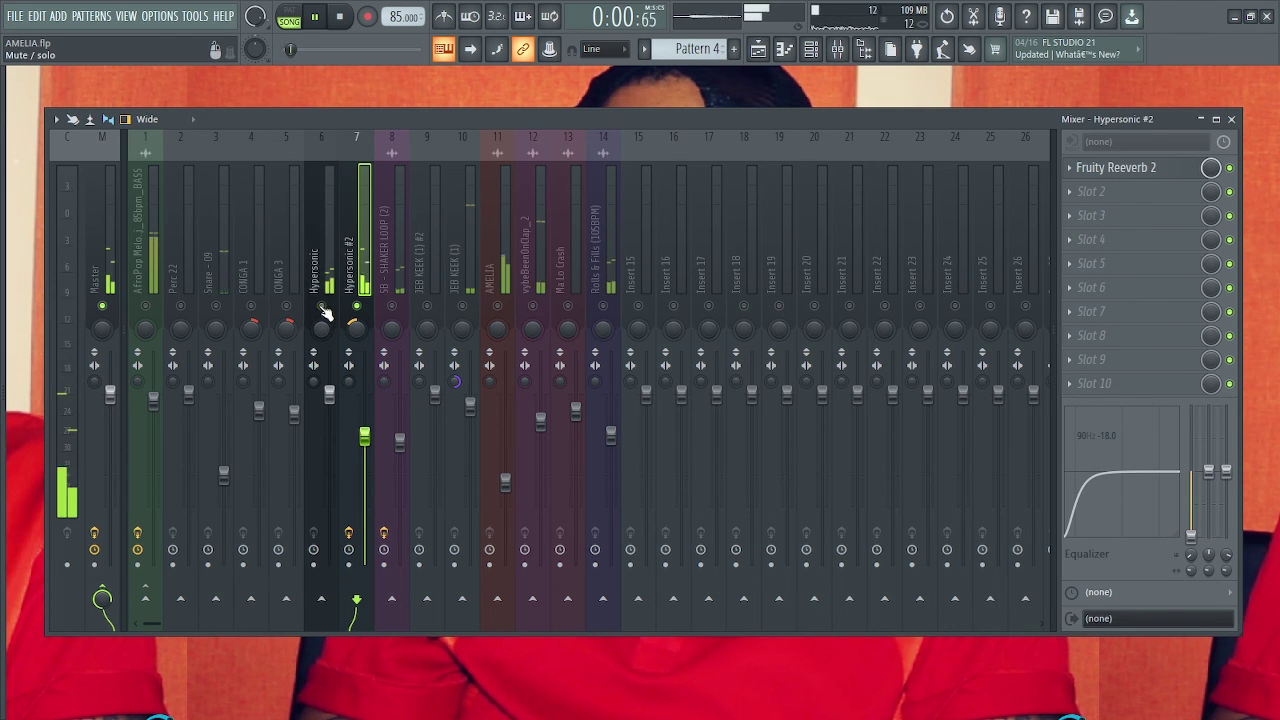
left_click(320, 262)
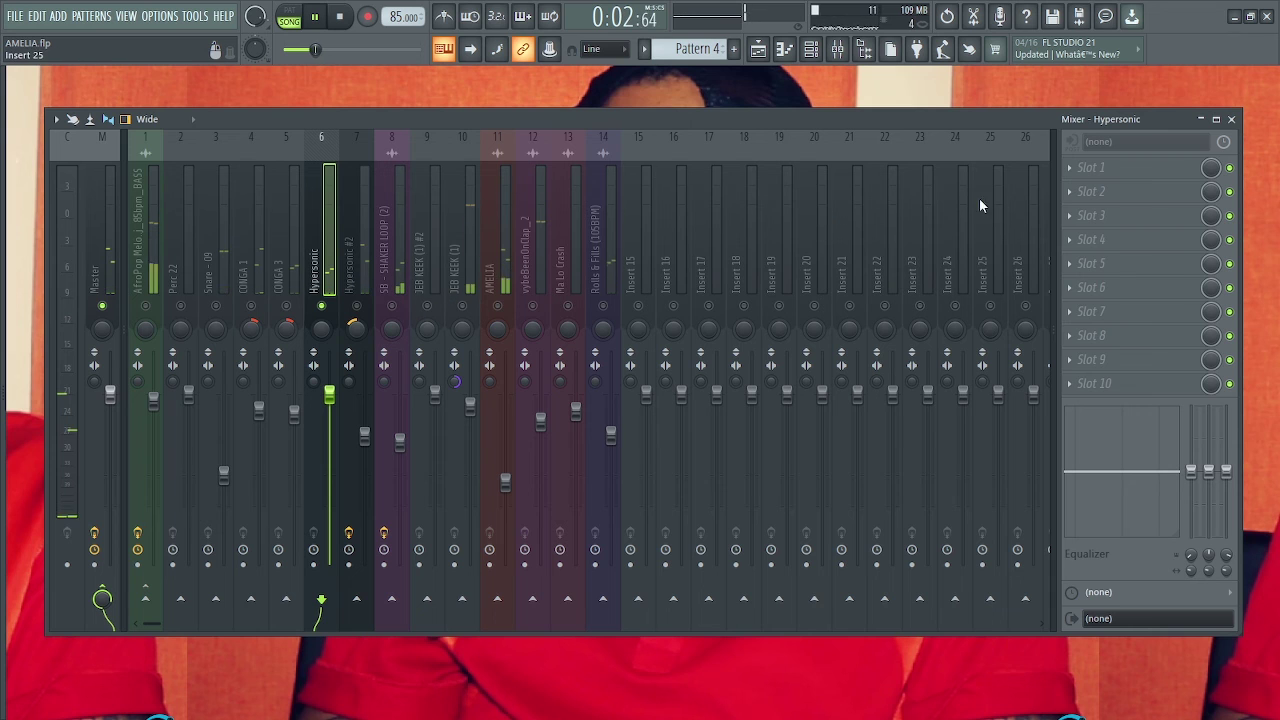
left_click_drag(1190, 470, 1190, 536)
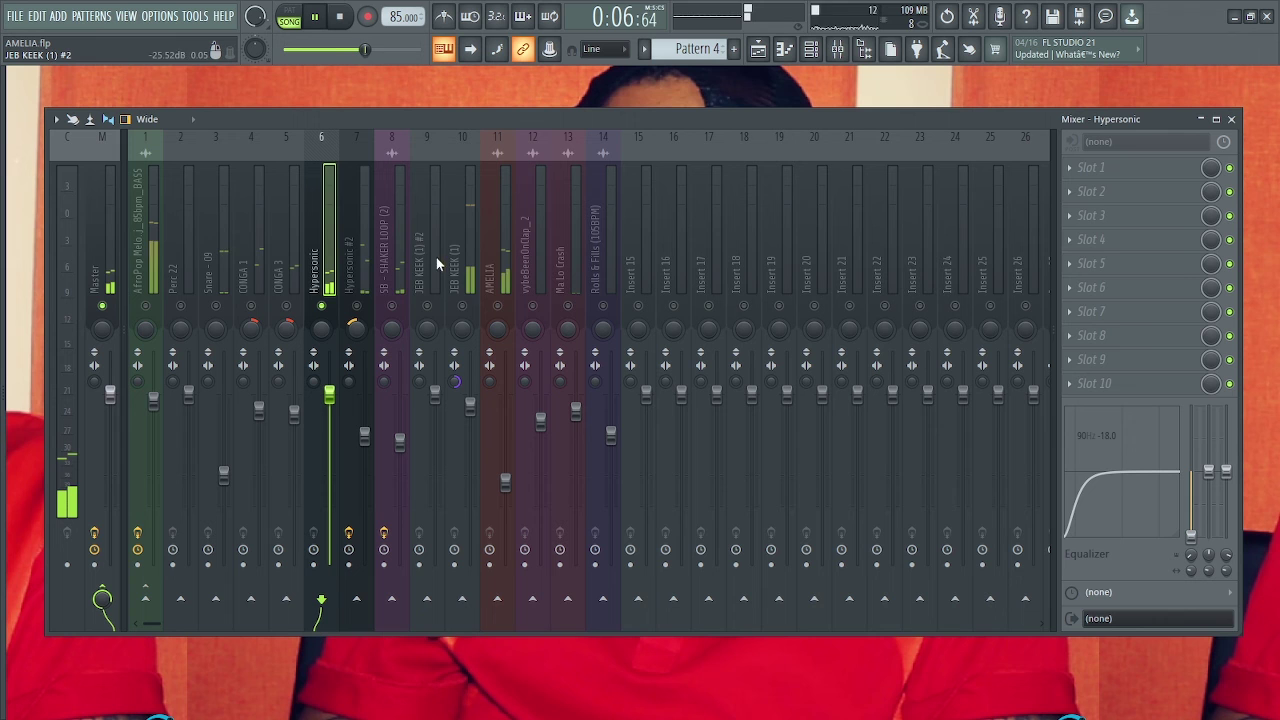
left_click_drag(422, 121, 410, 121)
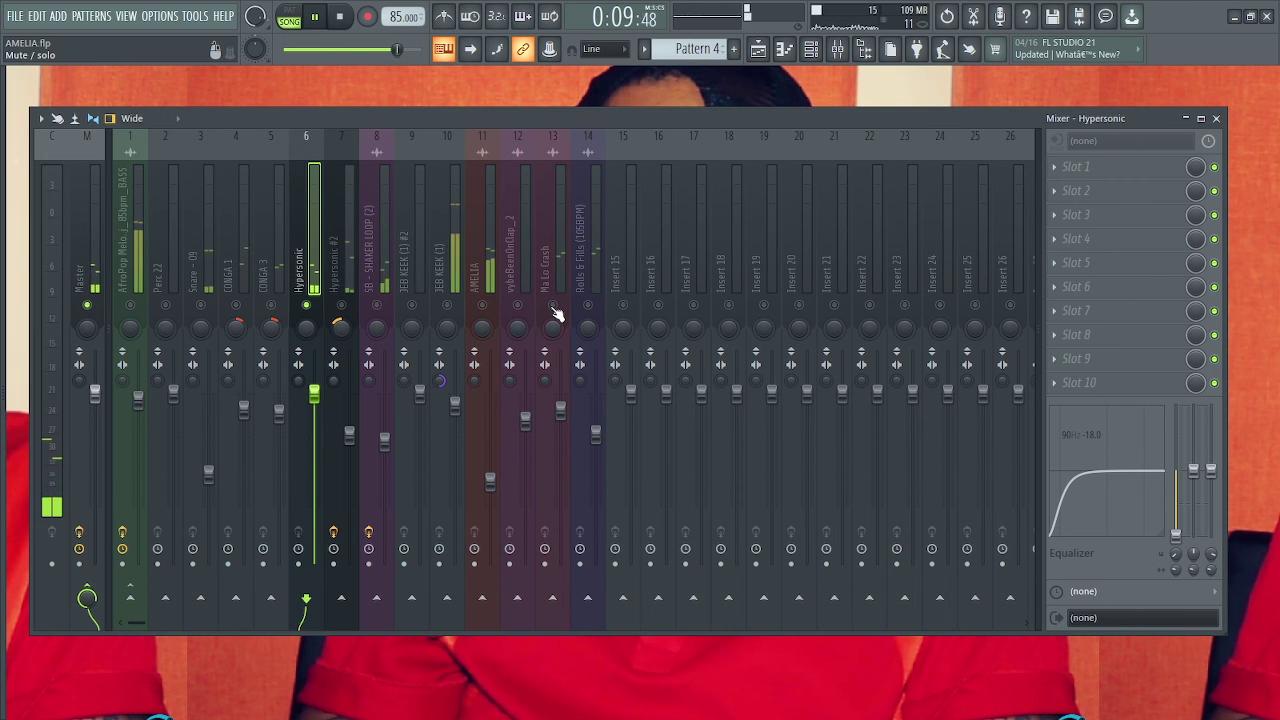
key("space")
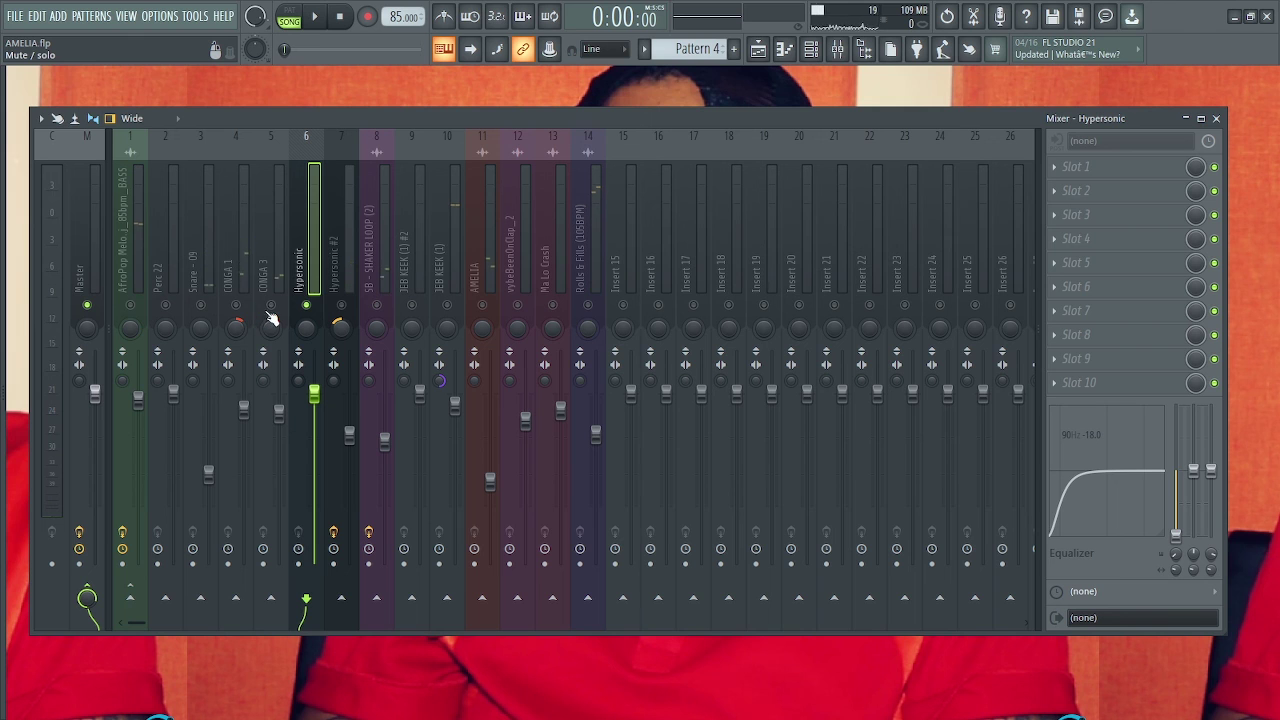
Unsolo the tracks, play the full mix, and close the mixer to return to the Playlist
right_click(272, 309)
right_click(272, 309)
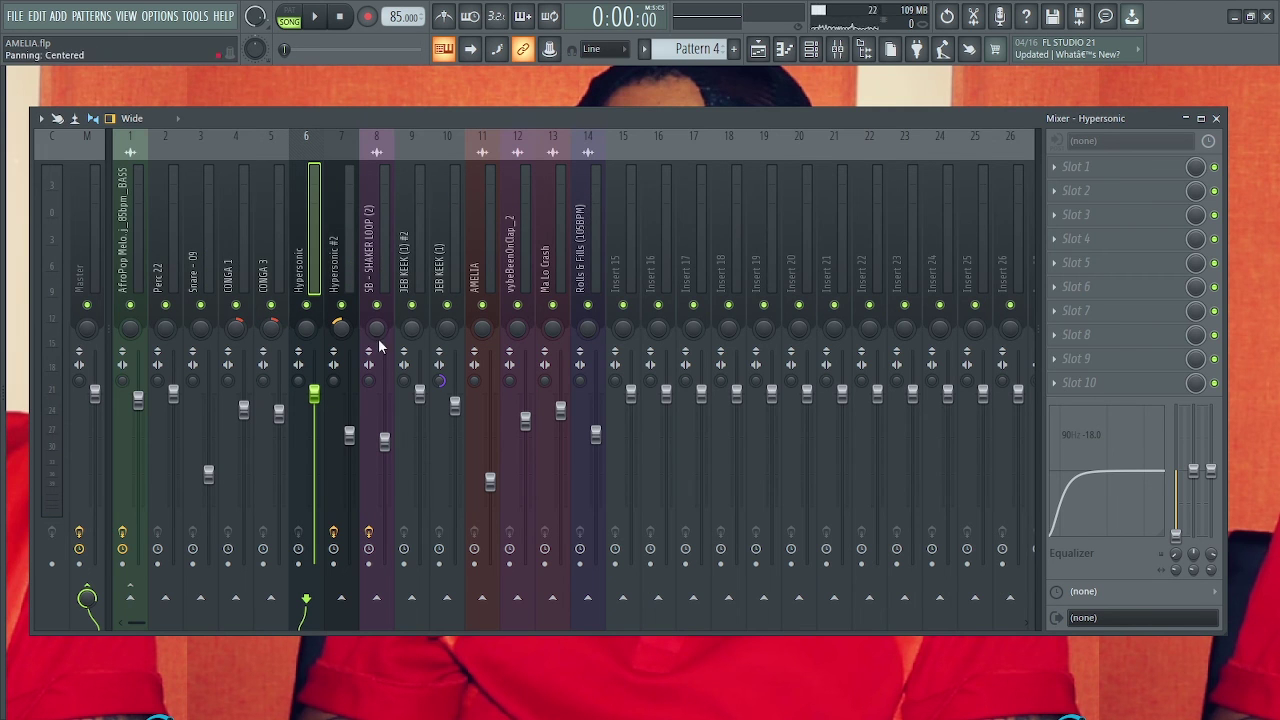
key("space")
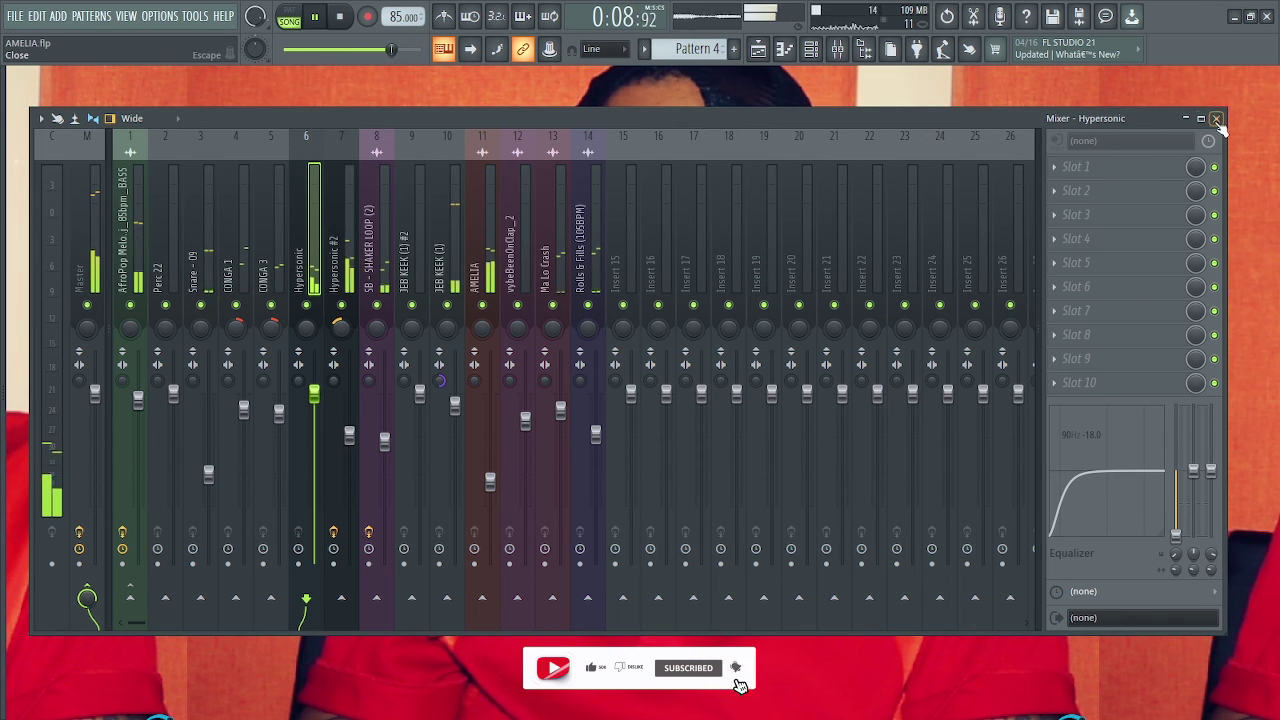
left_click(1217, 119)
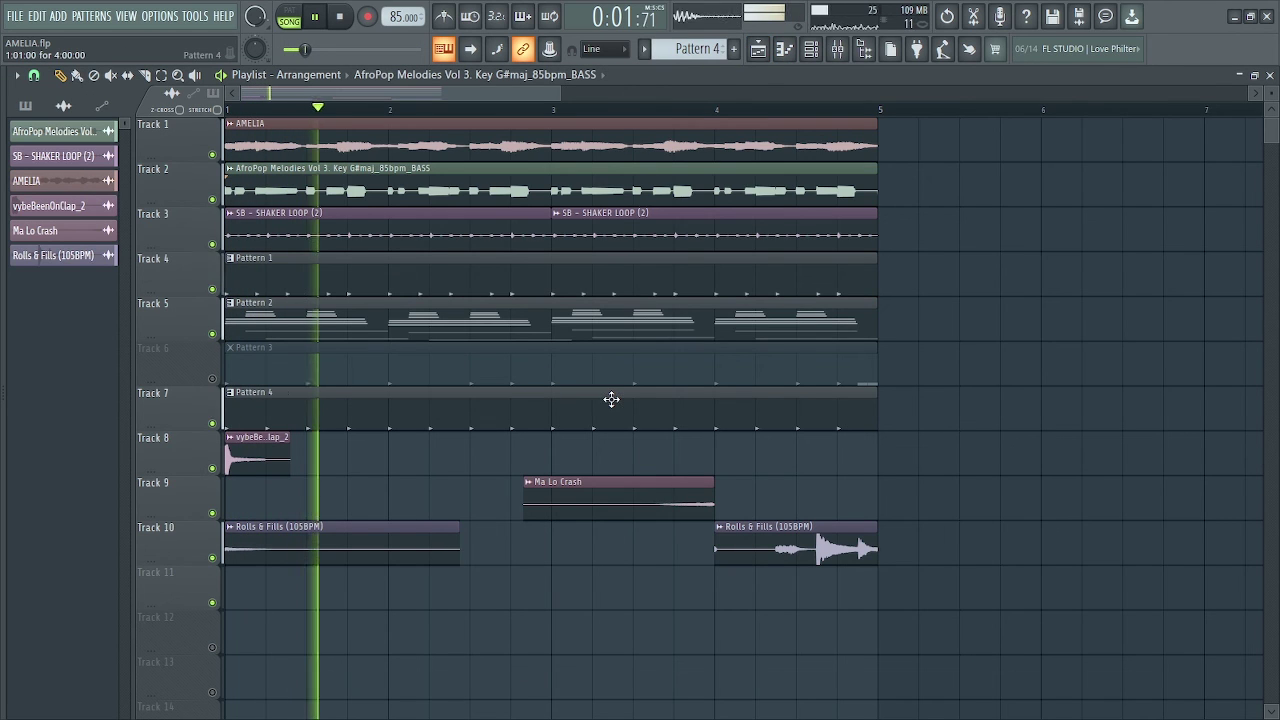
Play the four-bar arrangement from the start to check the full mix, and stop playback
key("space")
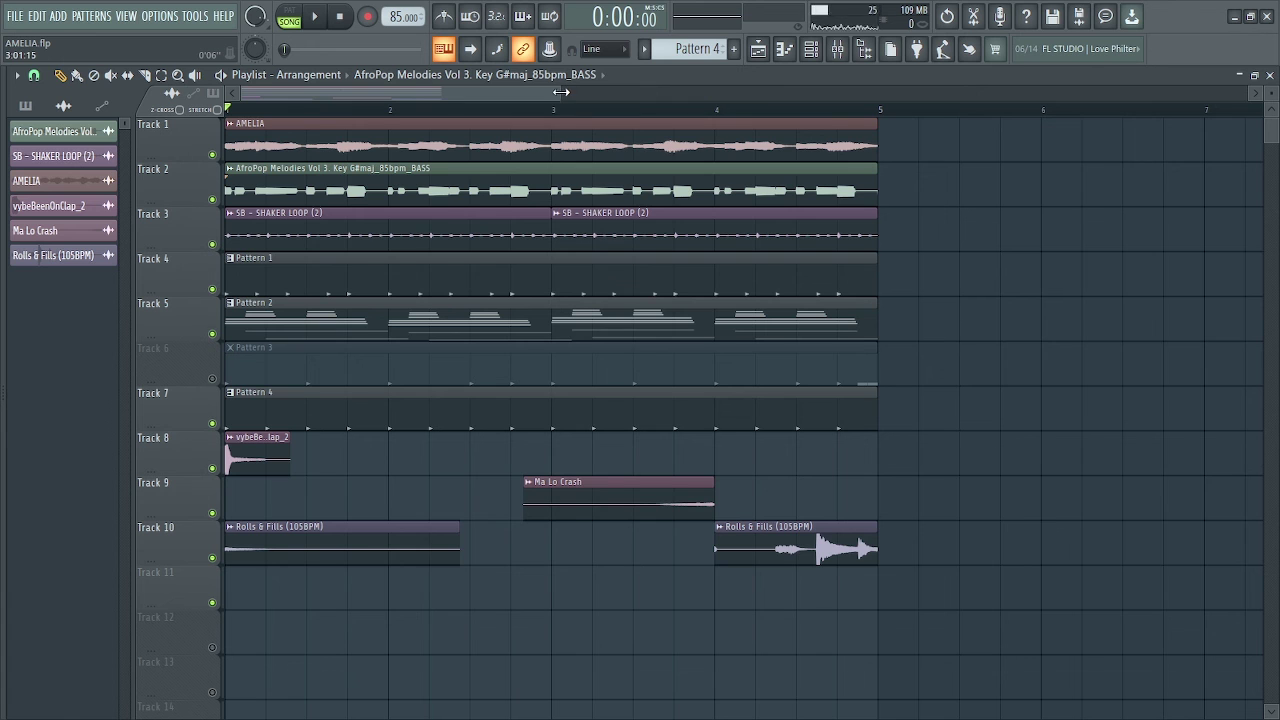
left_click_drag(561, 92, 510, 92)
key("space")
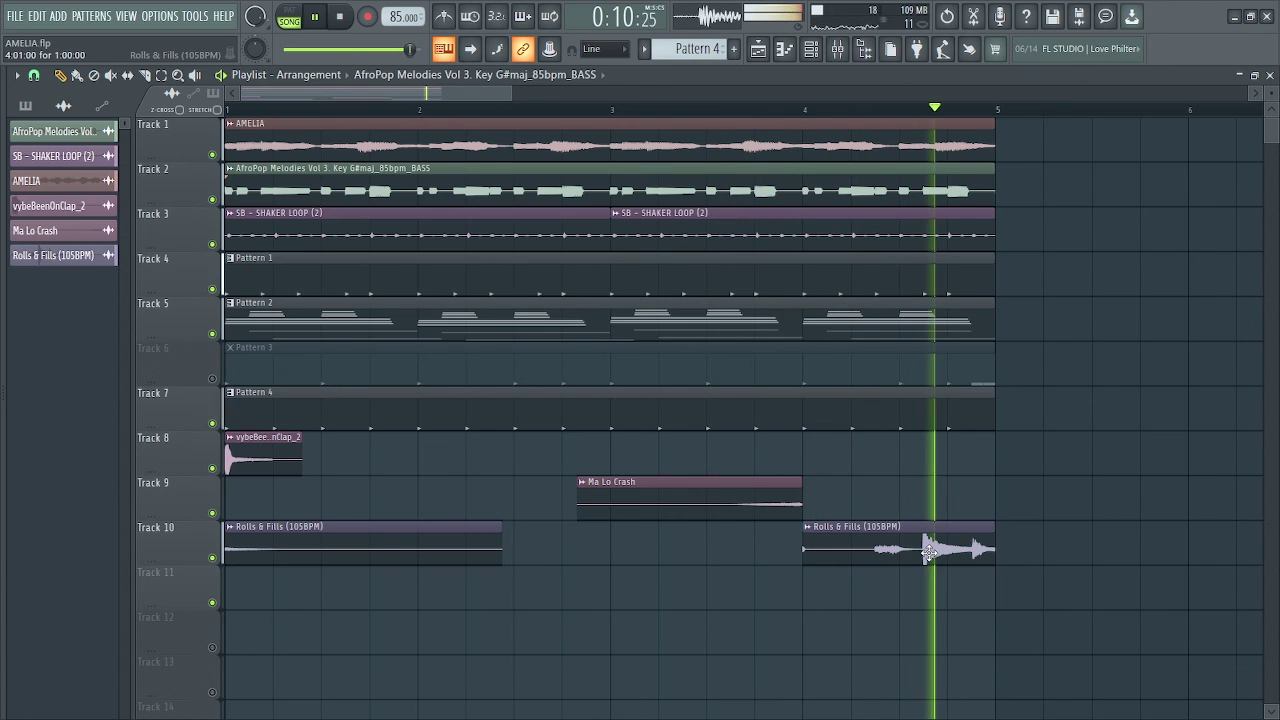
key("space")
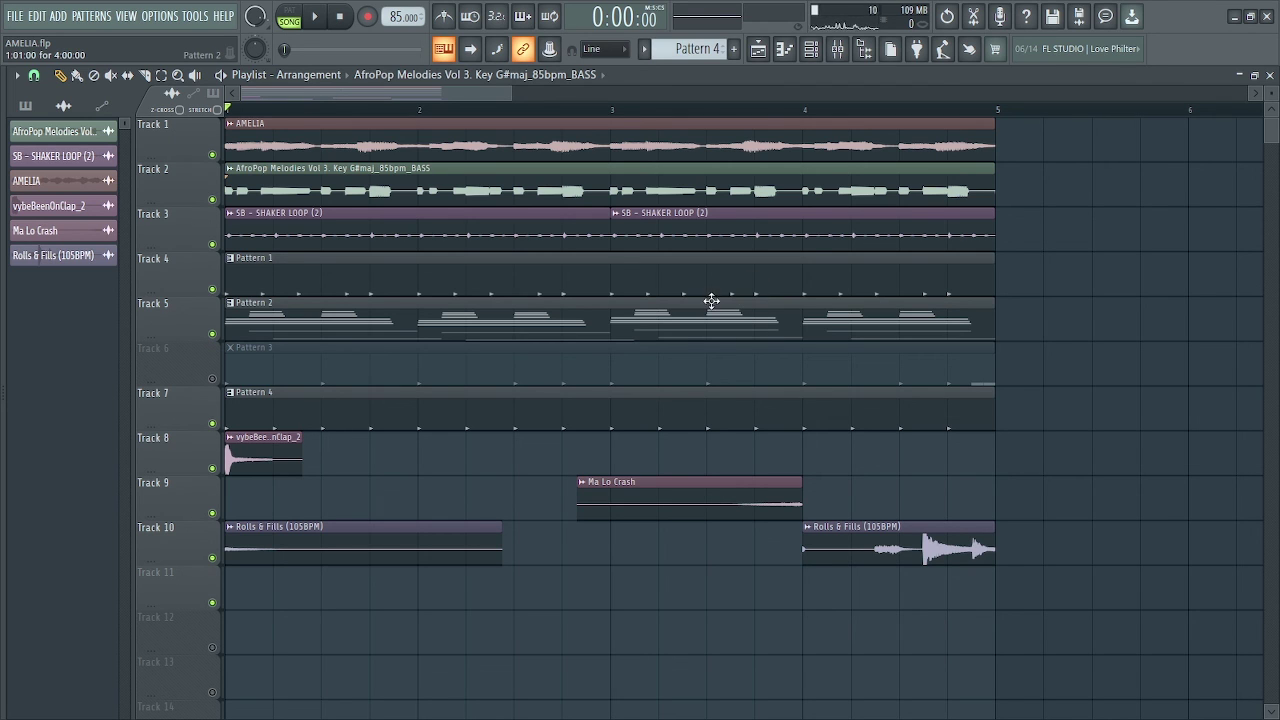
left_click_drag(510, 90, 623, 111)
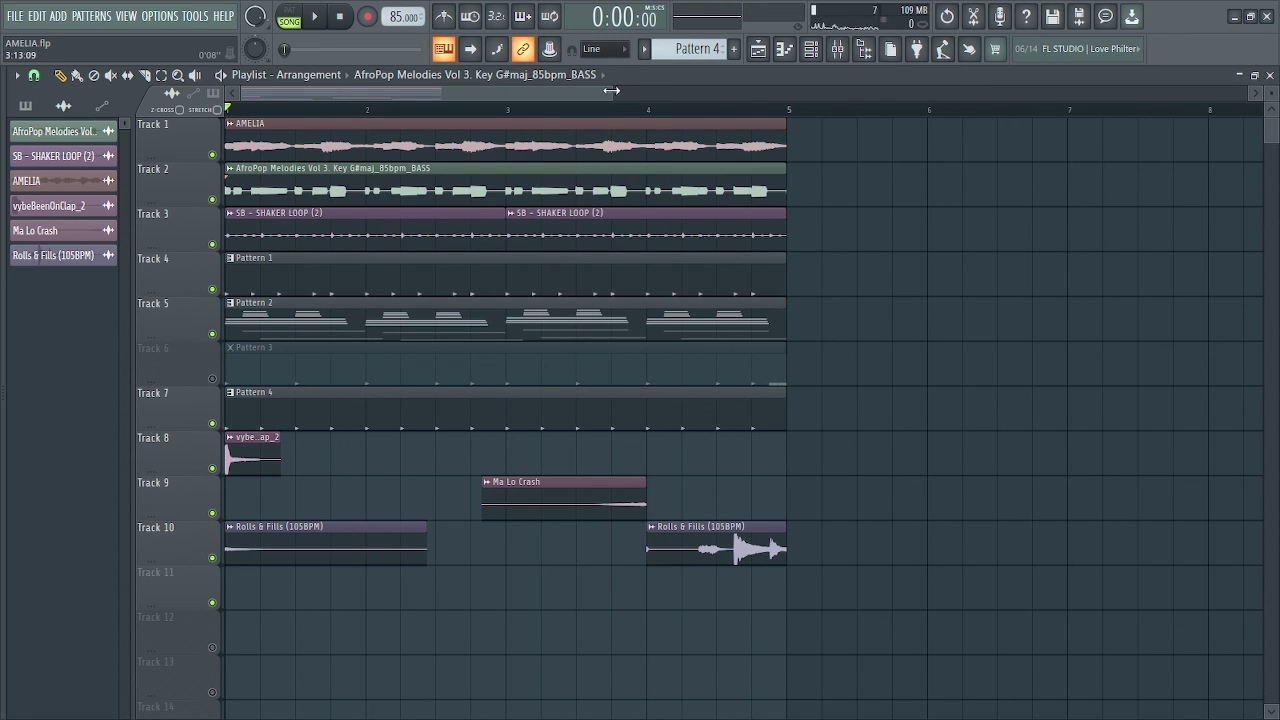
During playback, swap Track 7 (Pattern 4) for the muted Track 6 (Pattern 3) to compare them, and restore the original mute states
key("space")
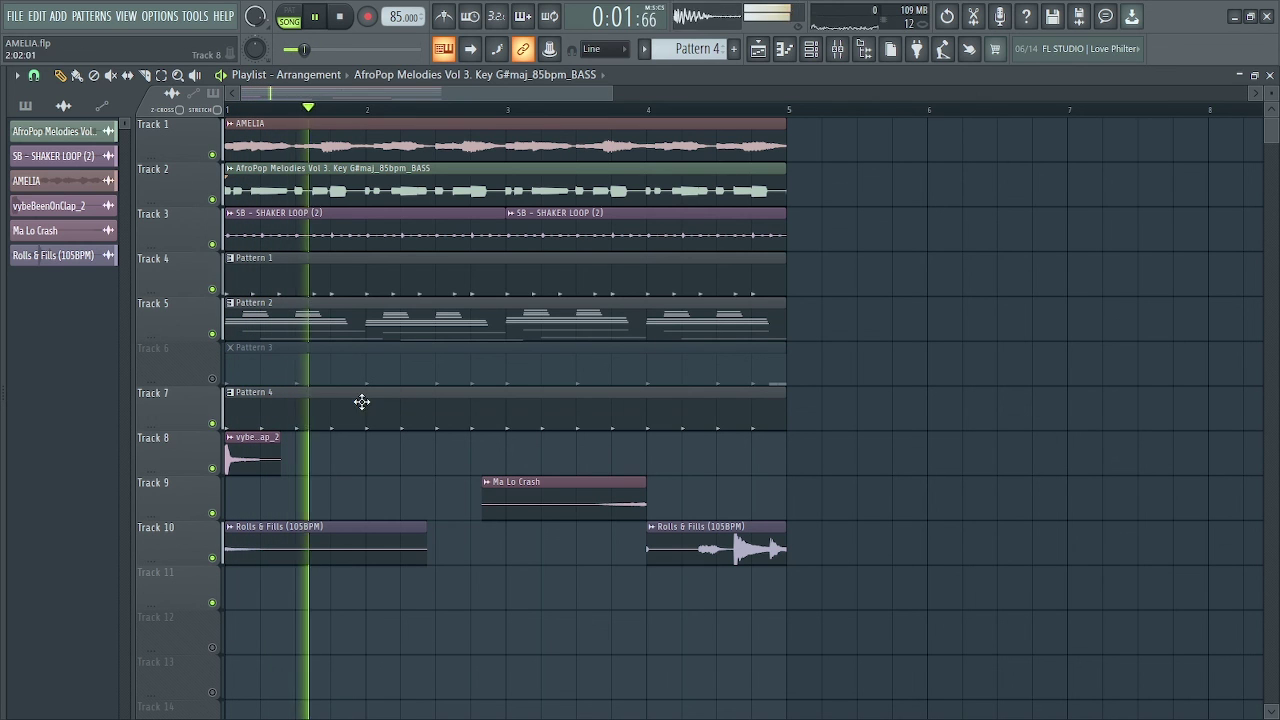
left_click(212, 424)
left_click(212, 379)
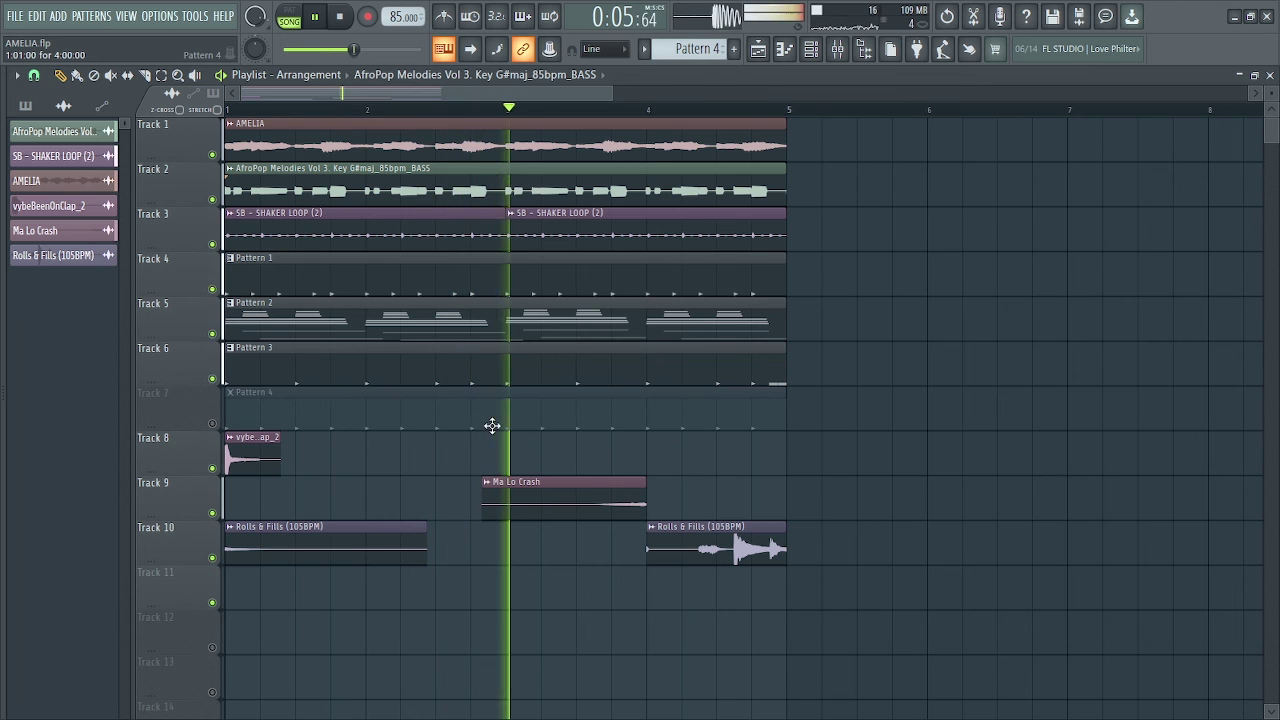
left_click(212, 379)
left_click(212, 424)
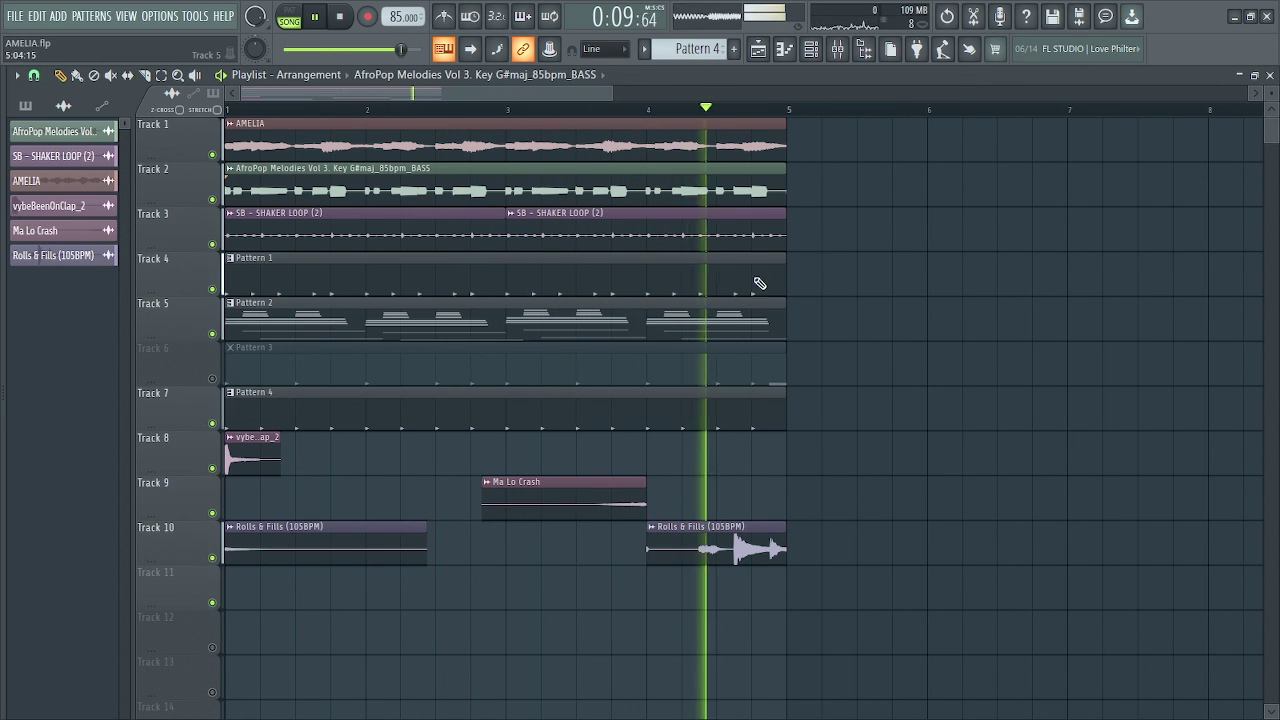
Save the AMELIA.flp project
left_click(15, 16)
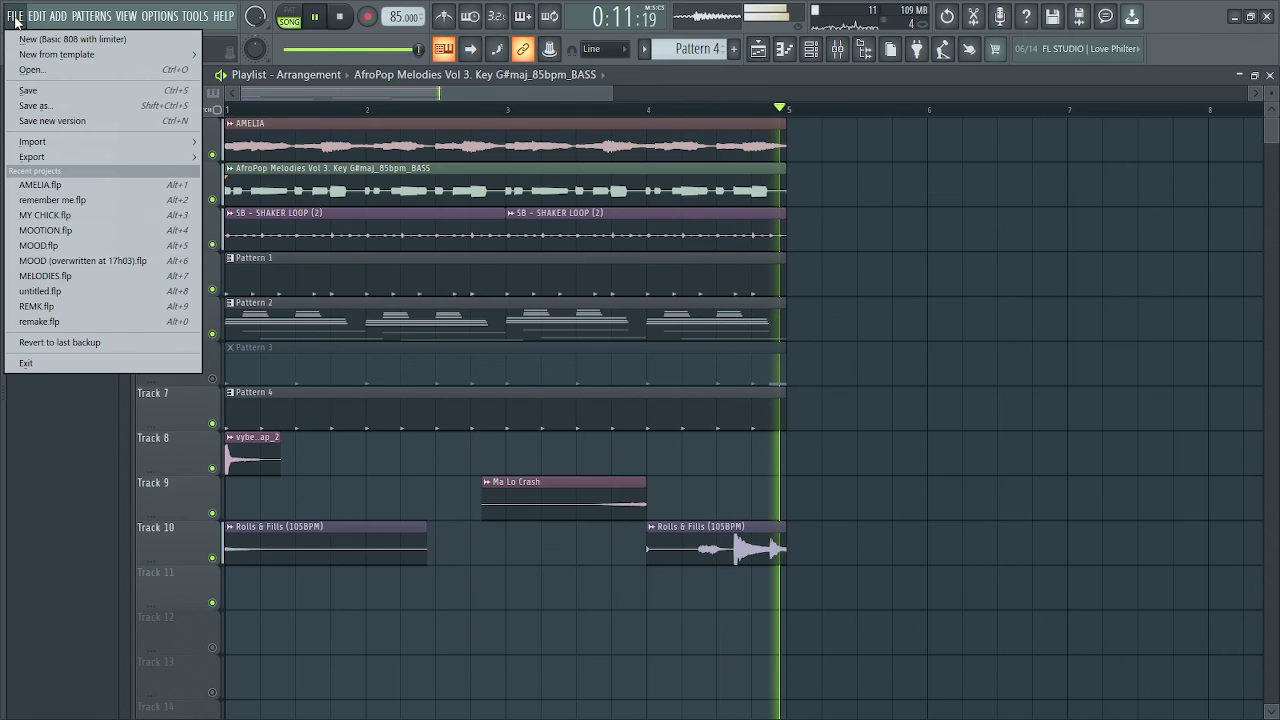
left_click(31, 91)
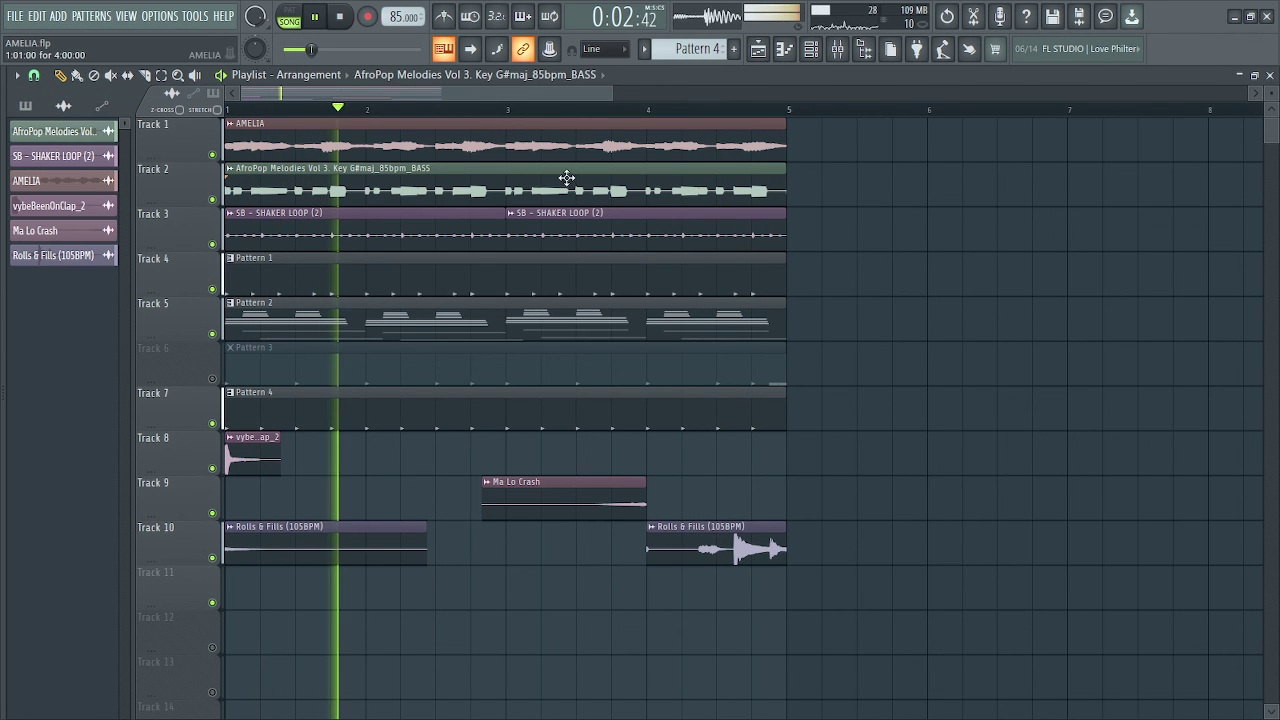